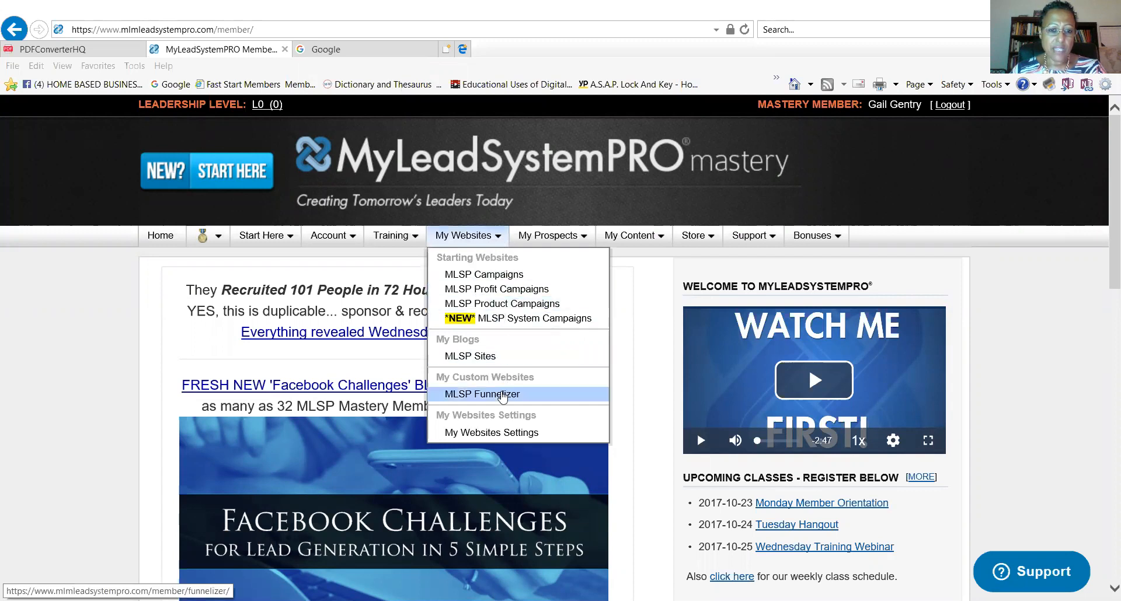
# Go to the MLSP Funnelizer page and scroll down to the Funnelizer Launcher section.
pyautogui.click(502, 395)
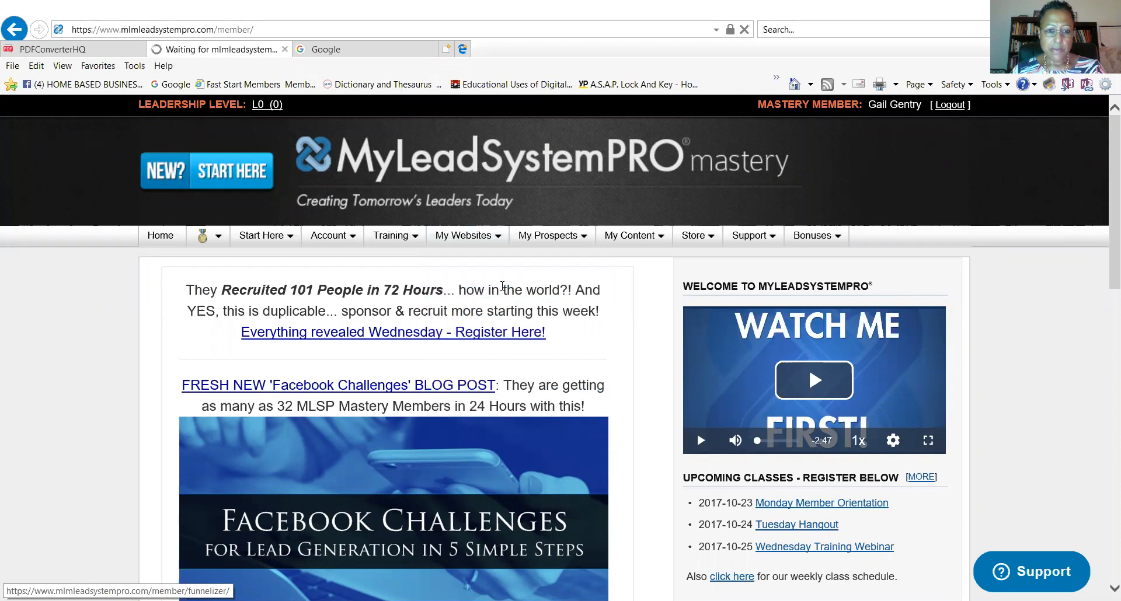
pyautogui.moveTo(502, 242)
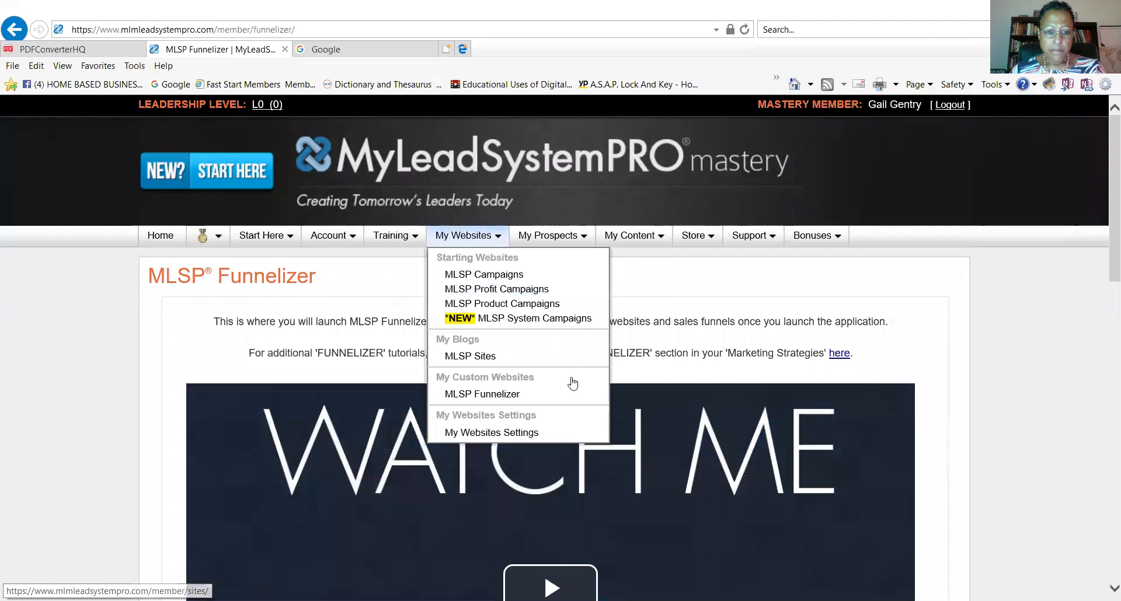
pyautogui.scroll(-1, 936, 380)
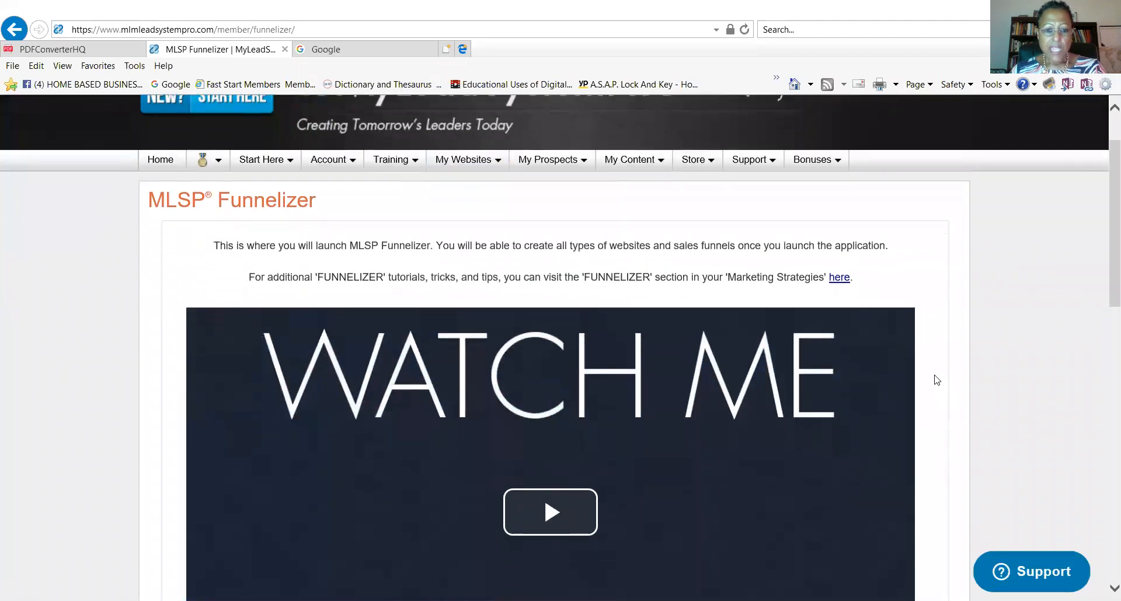
pyautogui.scroll(-3, 937, 380)
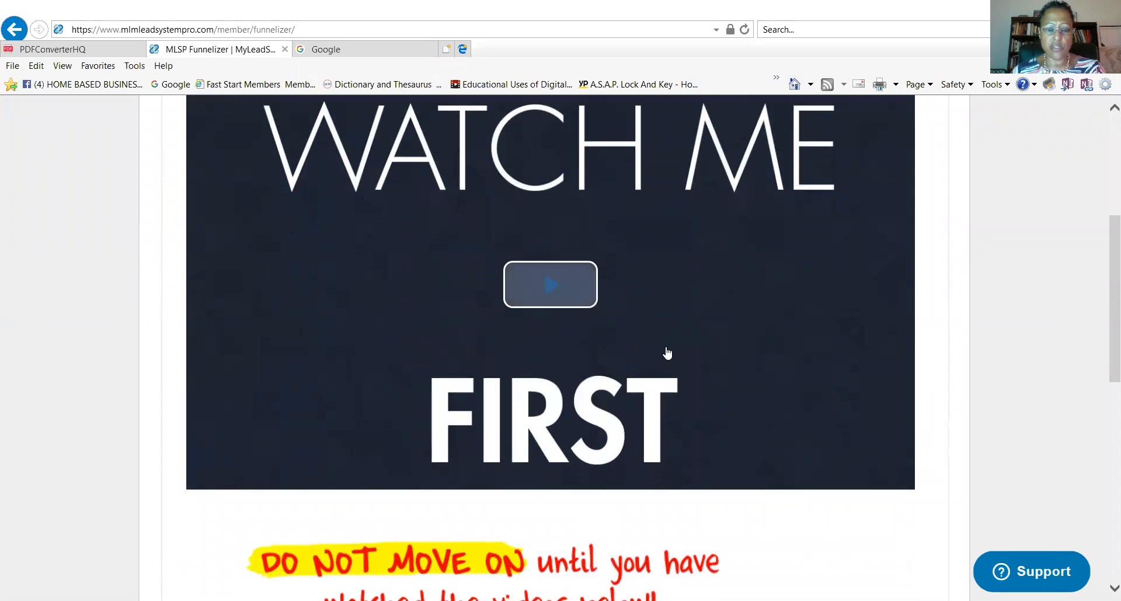
pyautogui.scroll(2, 683, 353)
pyautogui.scroll(-3, 698, 398)
pyautogui.scroll(-4, 699, 399)
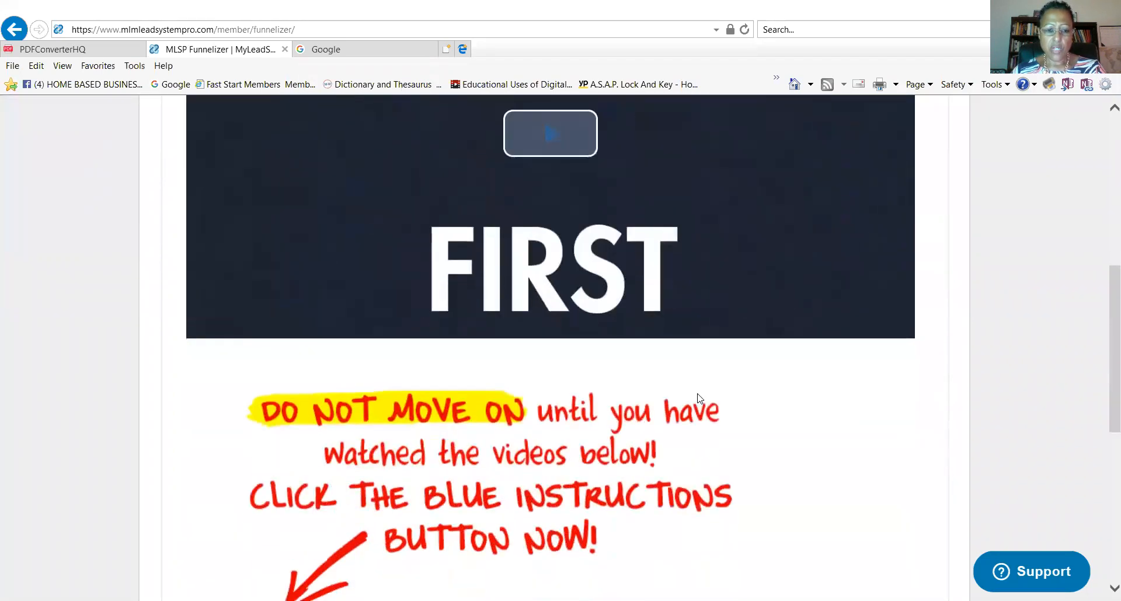
pyautogui.scroll(-3, 503, 448)
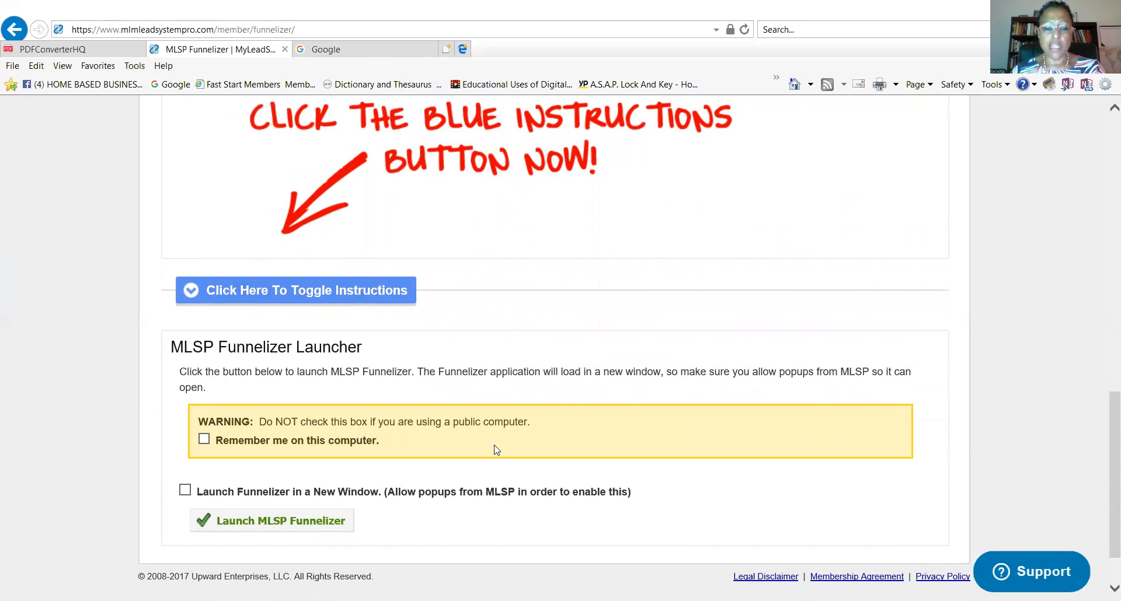
pyautogui.scroll(-2, 496, 450)
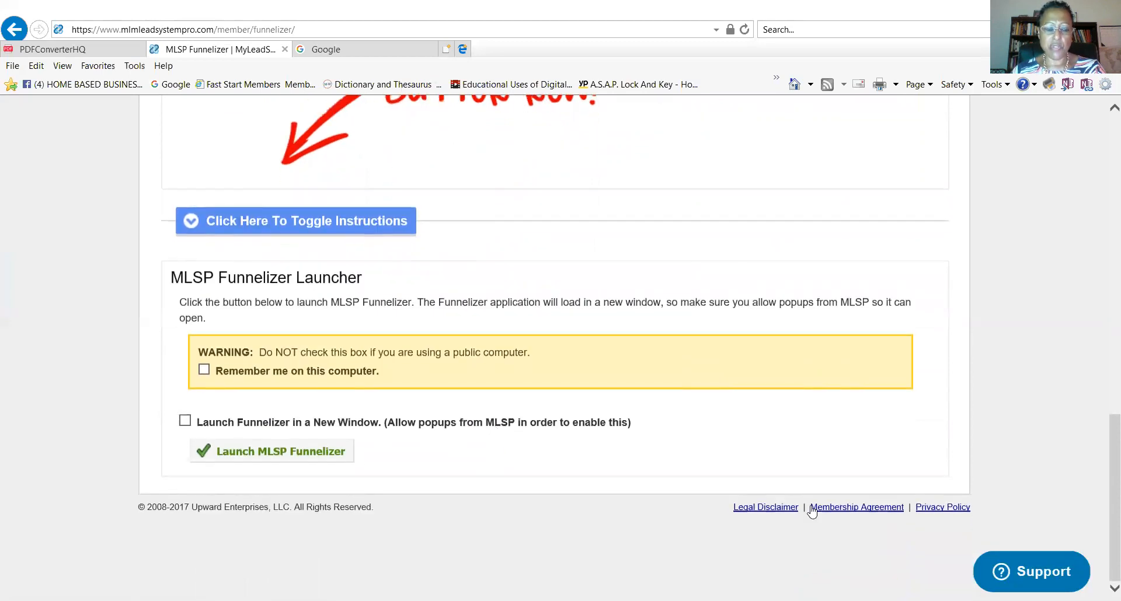
# Launch Funnelizer, go to Settings > Media, and start a new image on the Images tab.
pyautogui.click(260, 454)
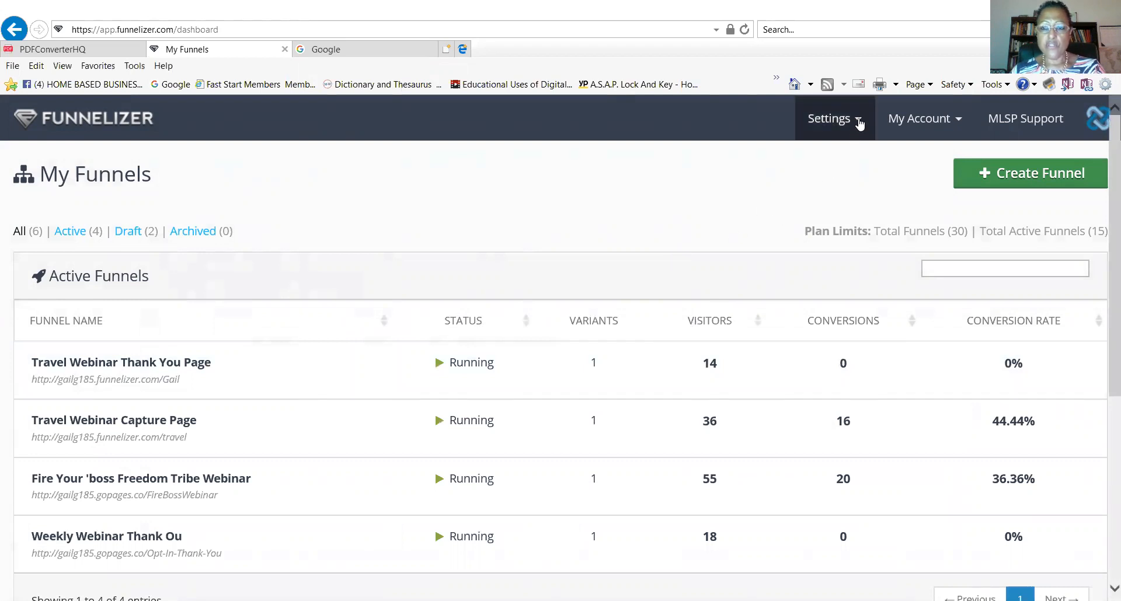
pyautogui.click(859, 123)
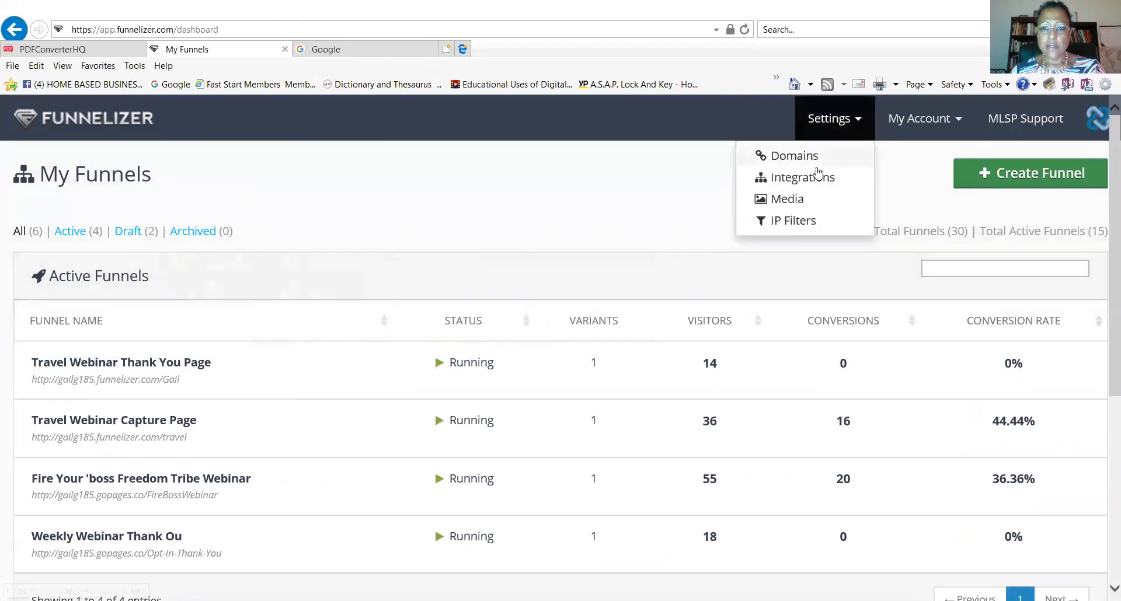
pyautogui.click(798, 200)
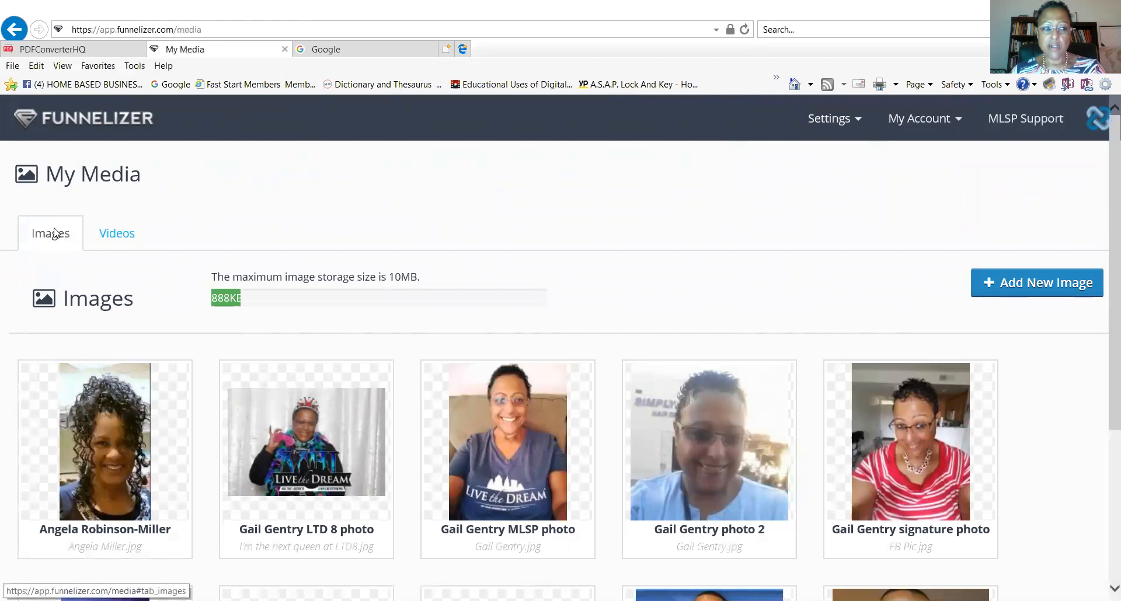
pyautogui.click(1013, 281)
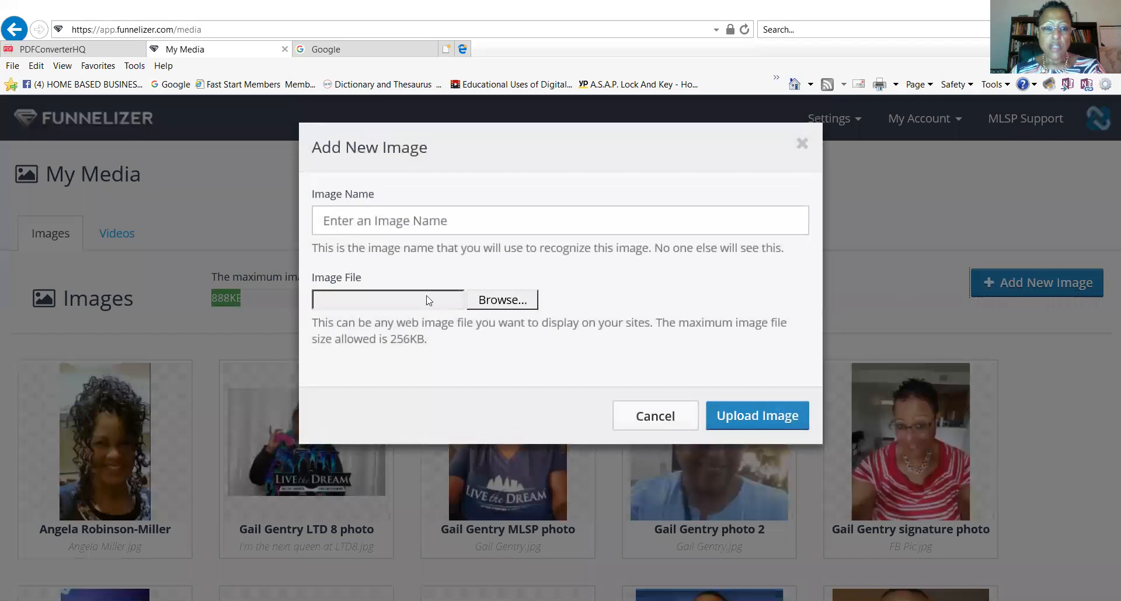
# Upload african-safari-vacations.jpg to My Media under the name 'Test Image'.
pyautogui.click(399, 220)
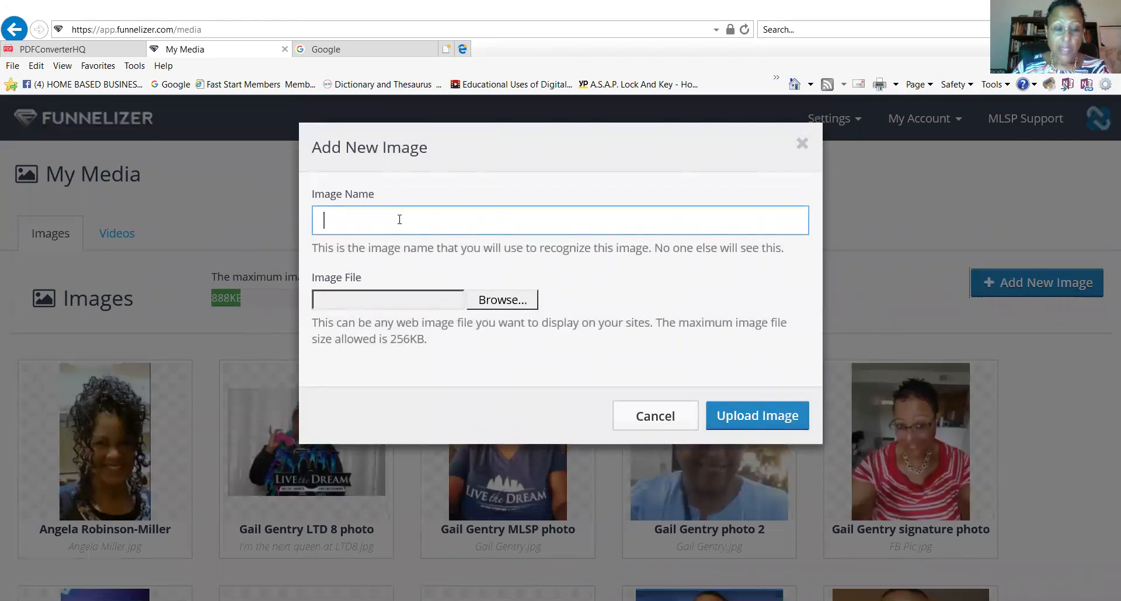
pyautogui.write('Test Image')
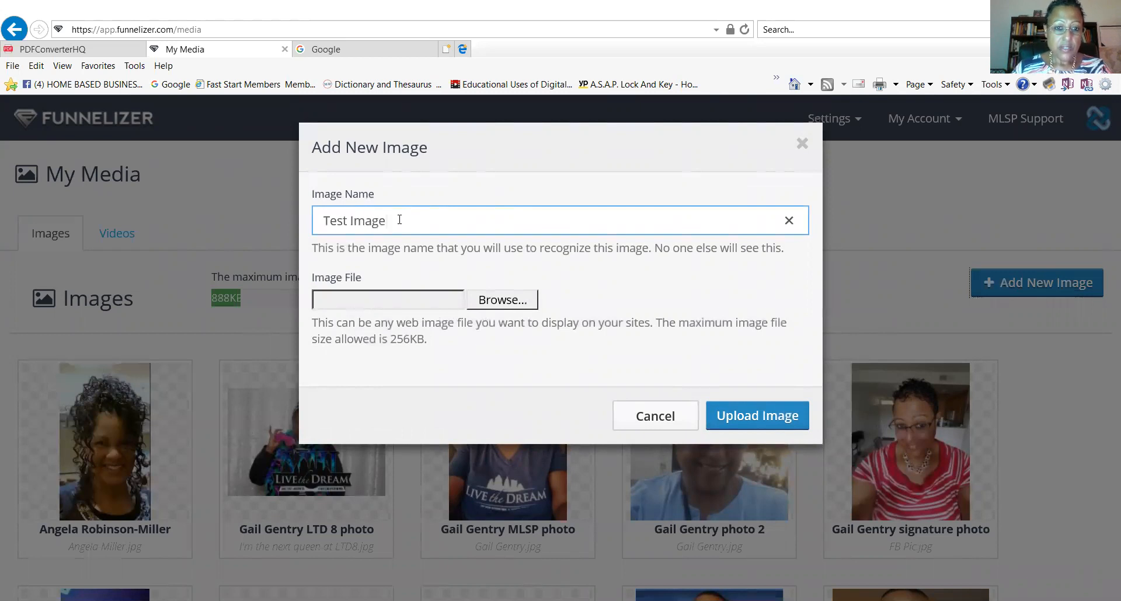
pyautogui.click(490, 298)
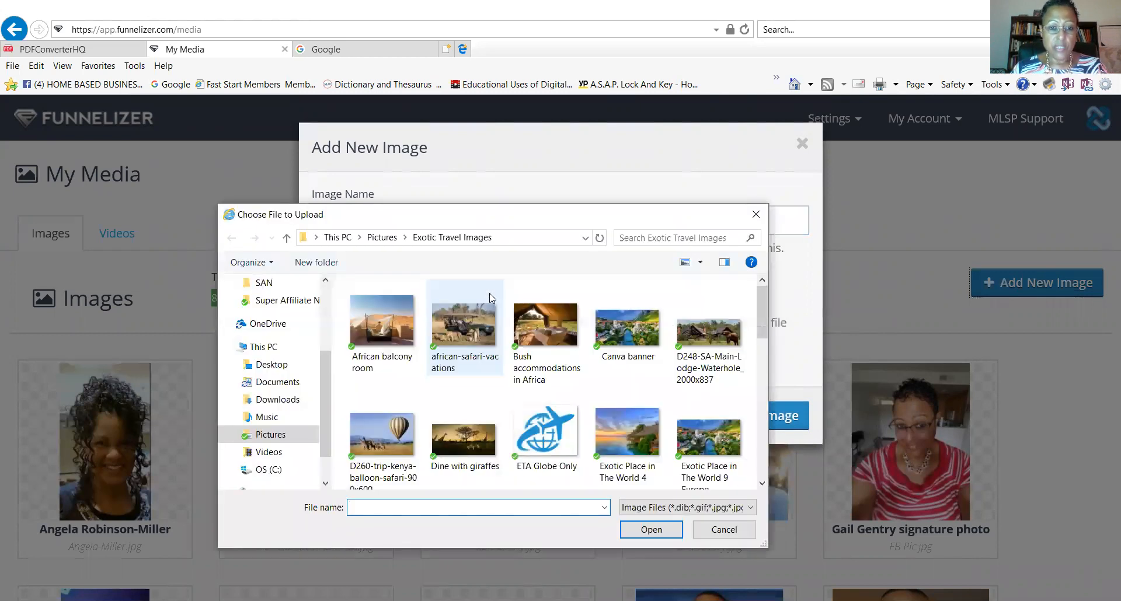
pyautogui.click(476, 335)
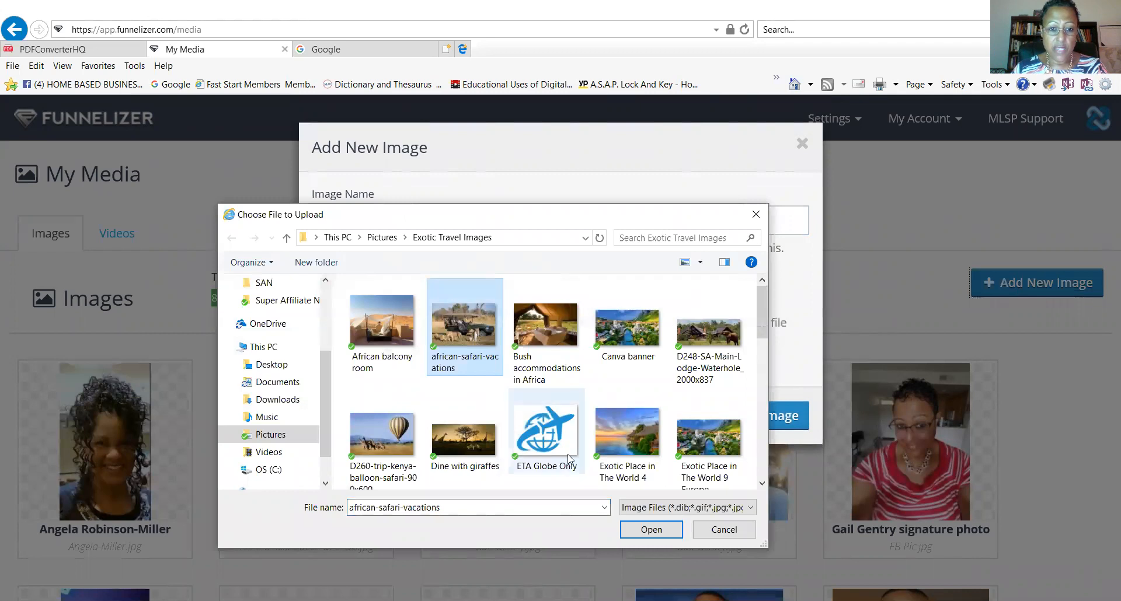
pyautogui.click(651, 529)
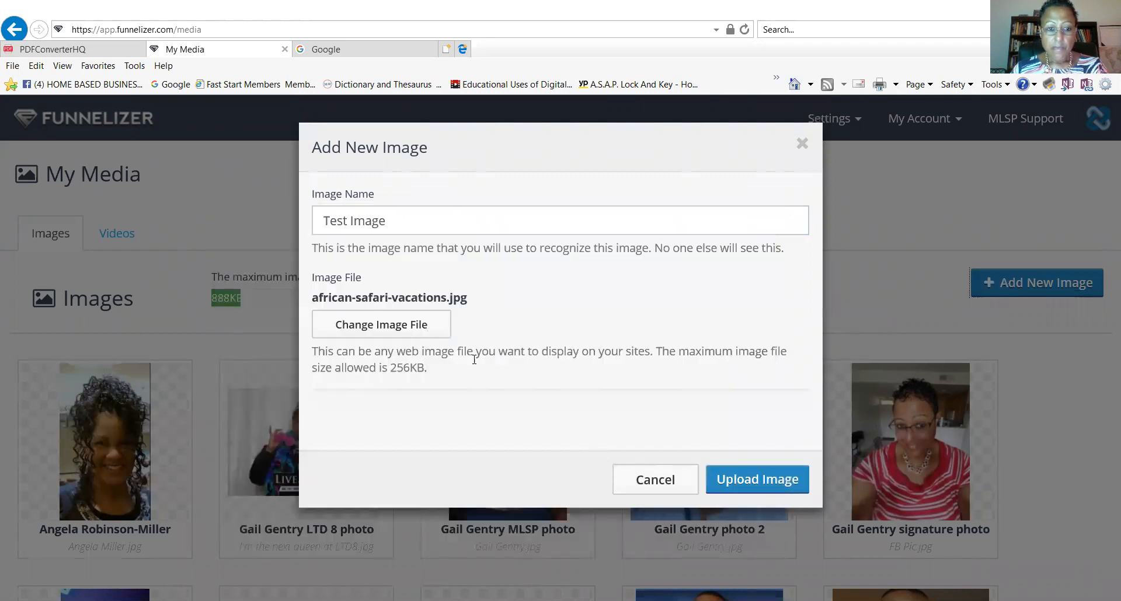
pyautogui.click(758, 483)
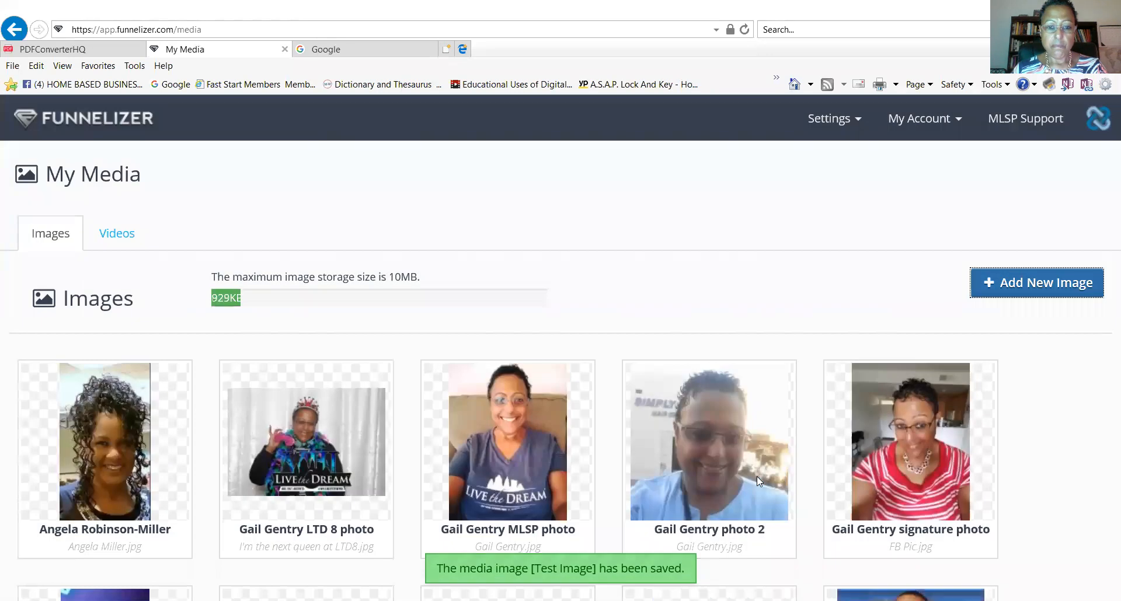
# Check the new Test Image thumbnail, then switch to the My Media Videos list.
pyautogui.scroll(-6, 759, 467)
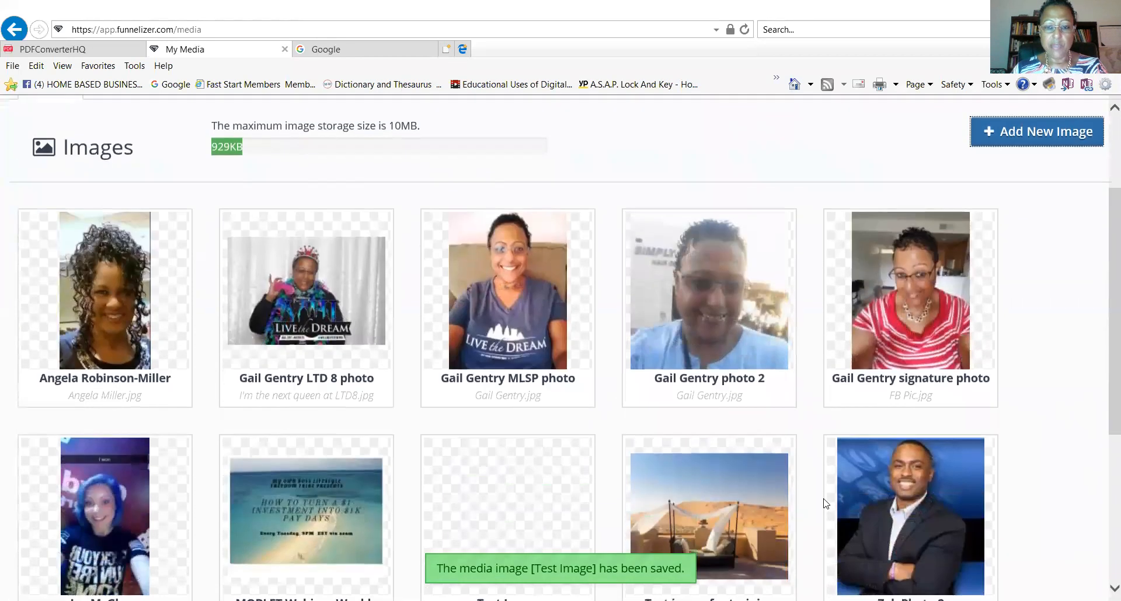
pyautogui.moveTo(531, 352)
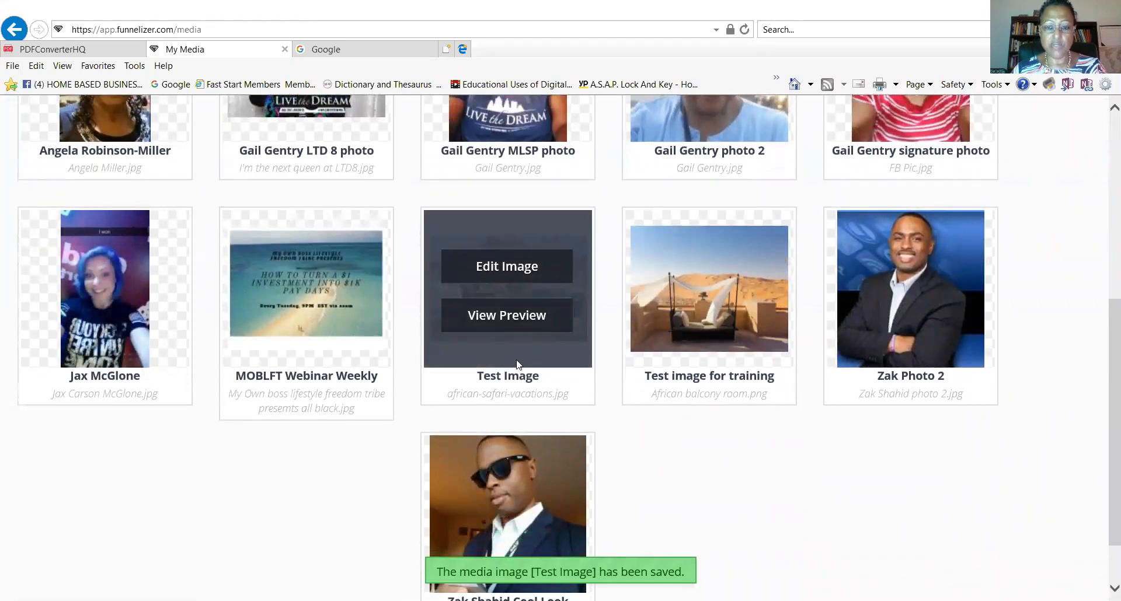
pyautogui.scroll(7, 595, 461)
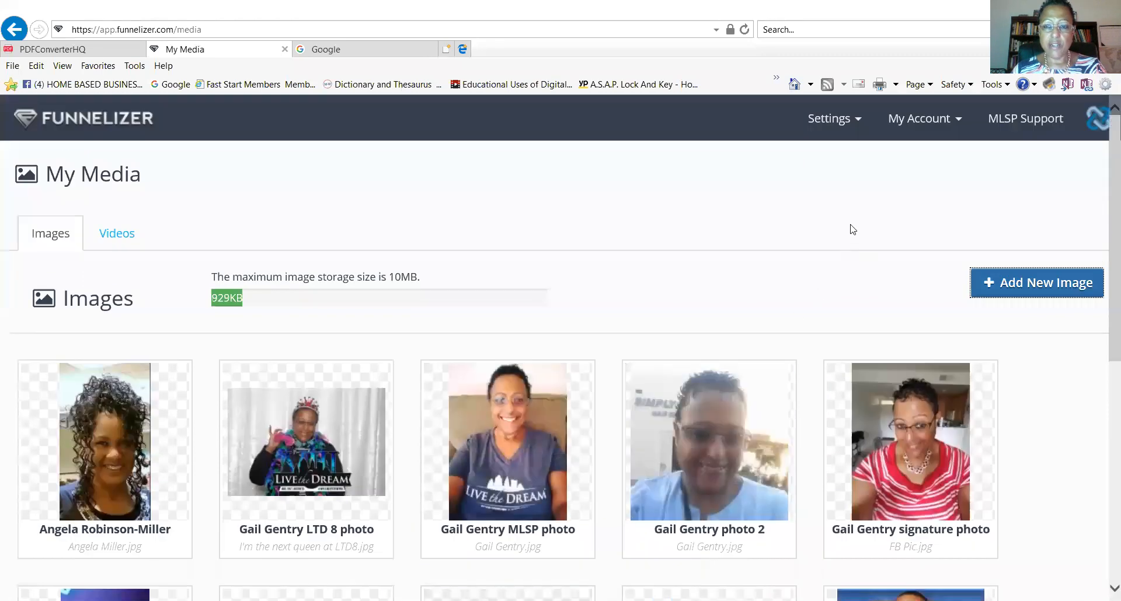
pyautogui.click(117, 234)
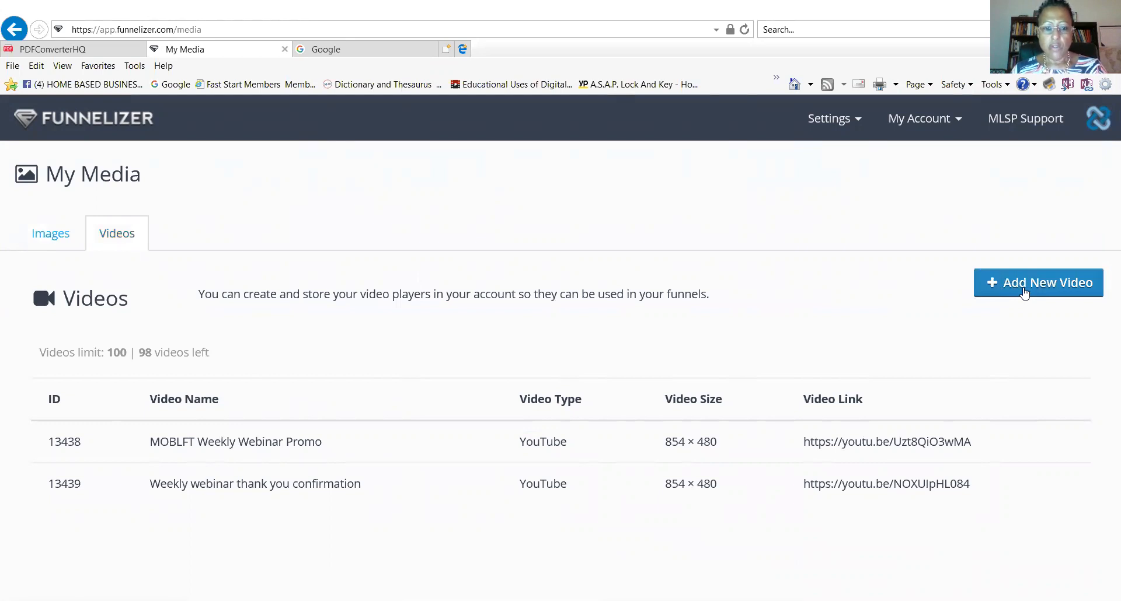
pyautogui.click(1024, 292)
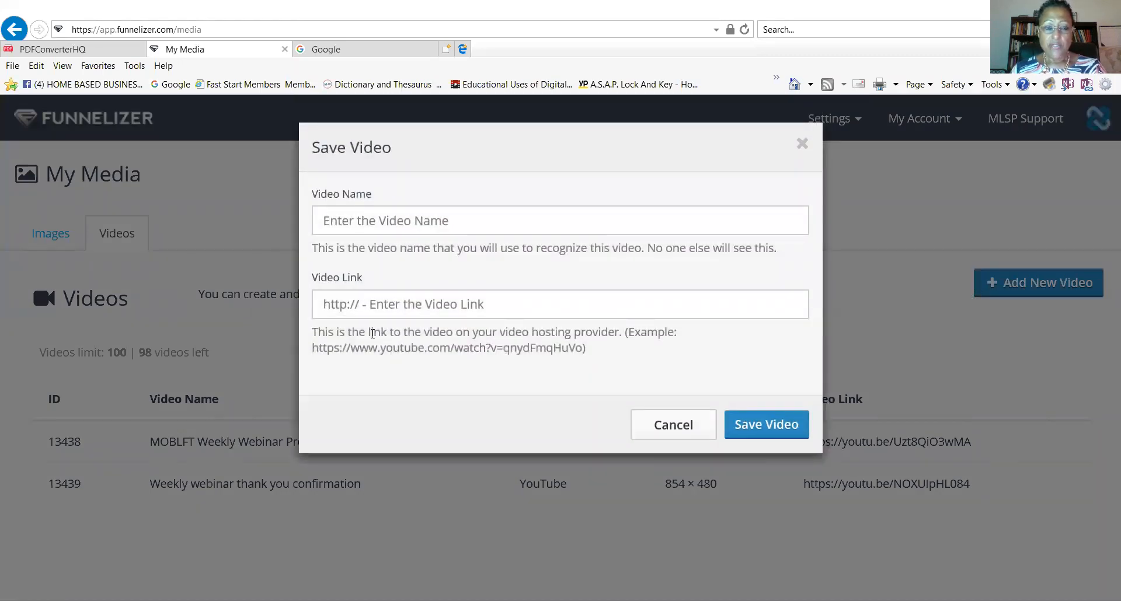
pyautogui.click(698, 428)
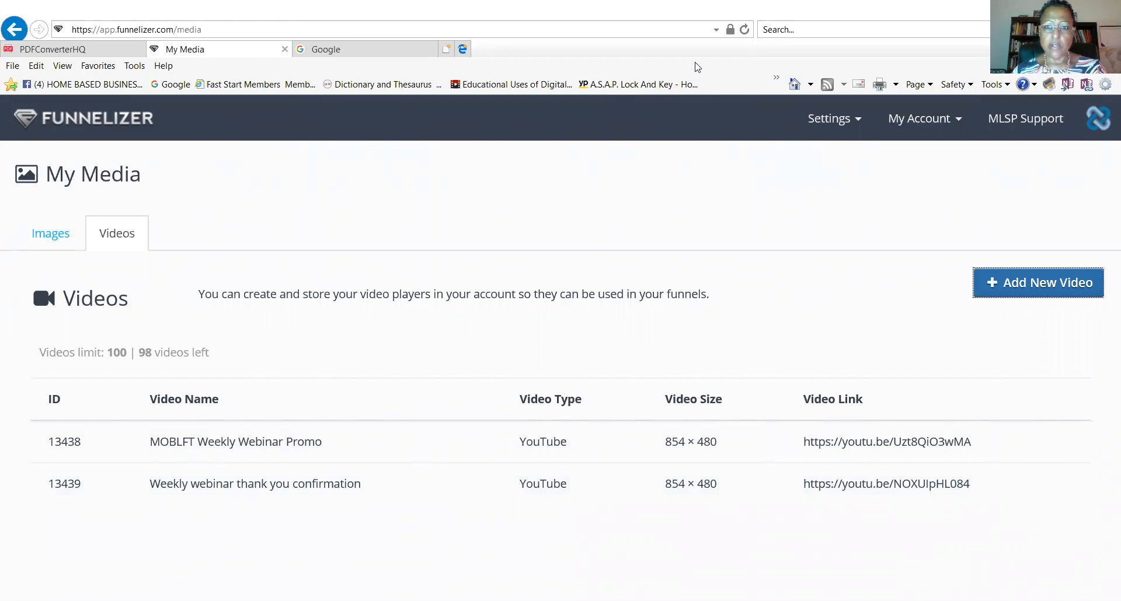
# Go to youtube.com in a new browser tab.
pyautogui.click(448, 53)
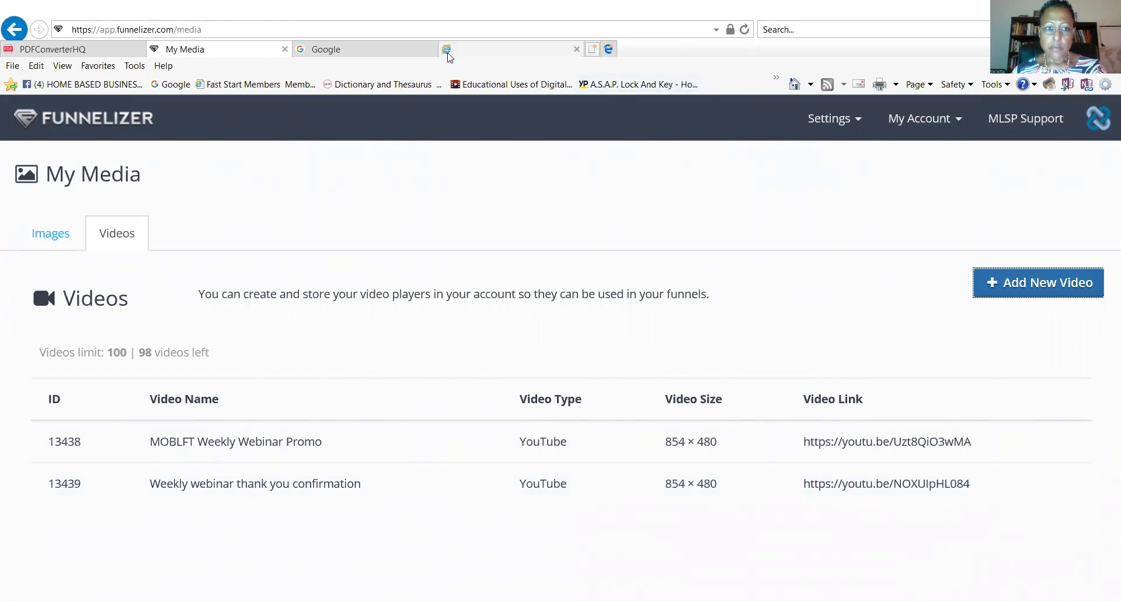
pyautogui.click(238, 30)
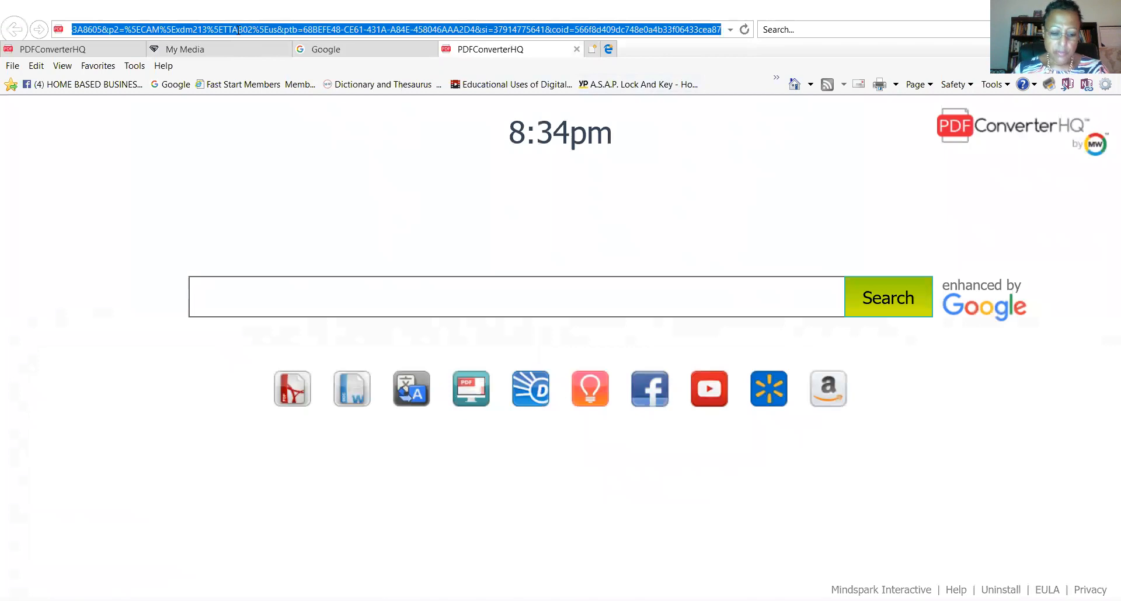
pyautogui.write('ou')
pyautogui.press('BackSpace')
pyautogui.write('youtu')
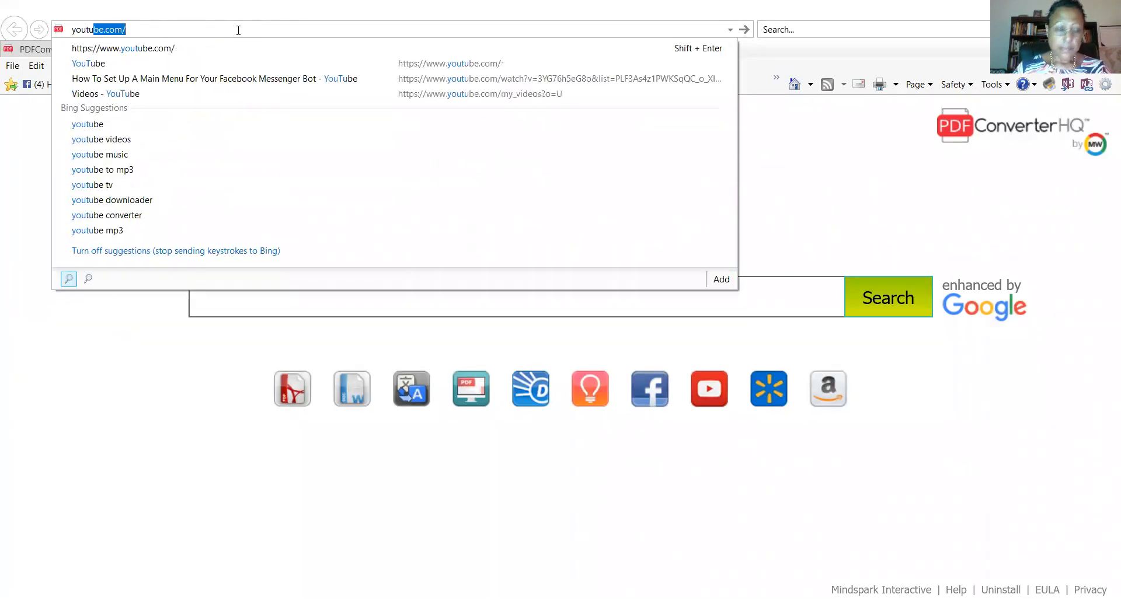
pyautogui.press('Return')
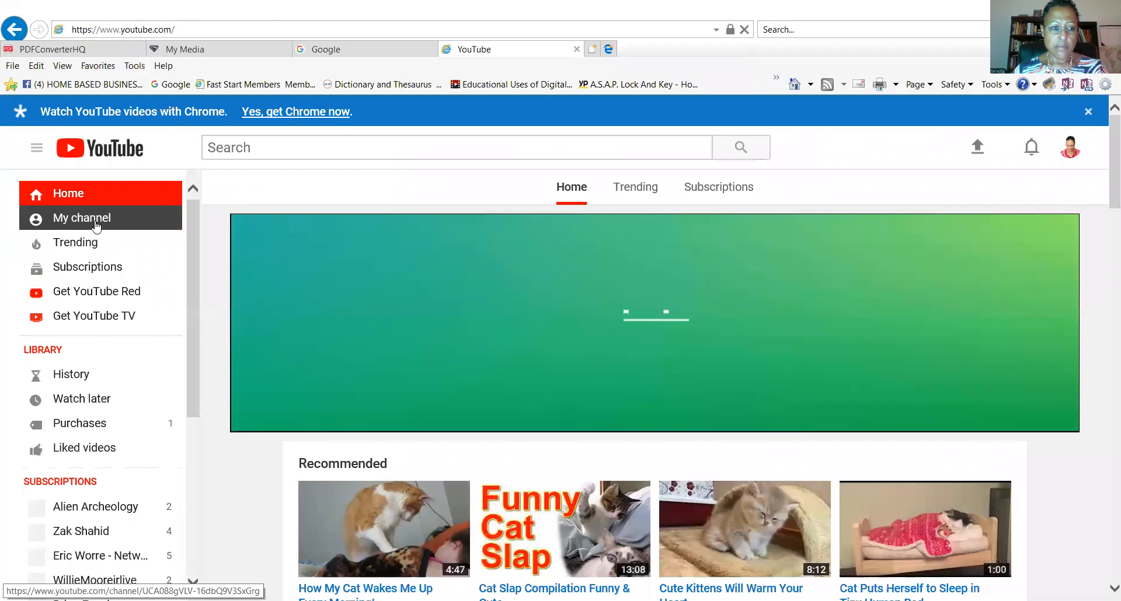
# Go to your own YouTube channel and browse its uploads and subscriptions.
pyautogui.click(95, 228)
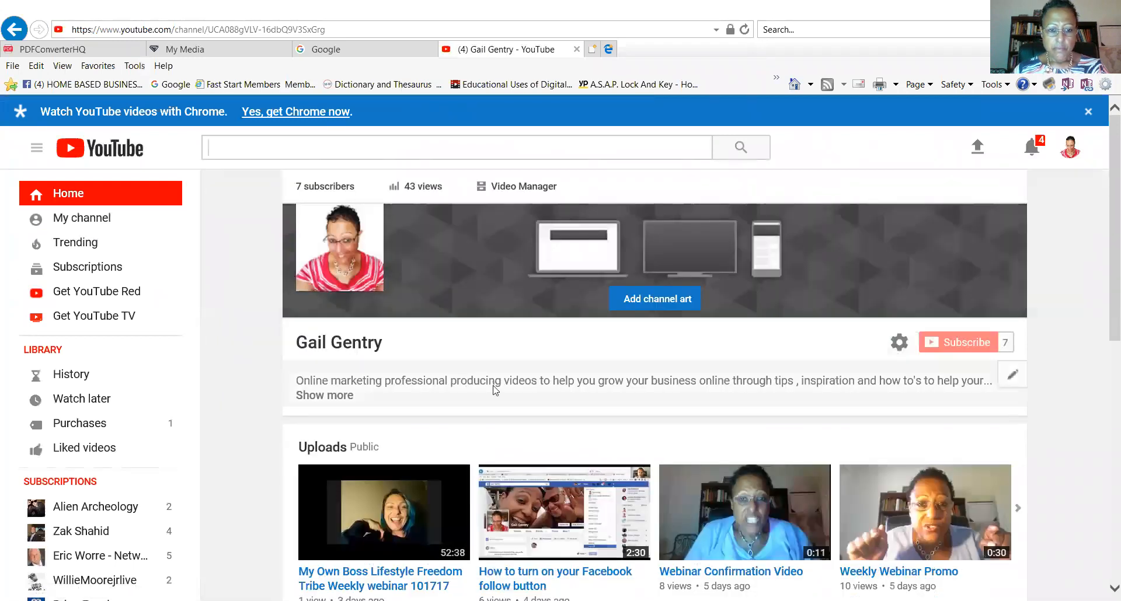
pyautogui.scroll(-3, 492, 390)
pyautogui.scroll(-1, 490, 392)
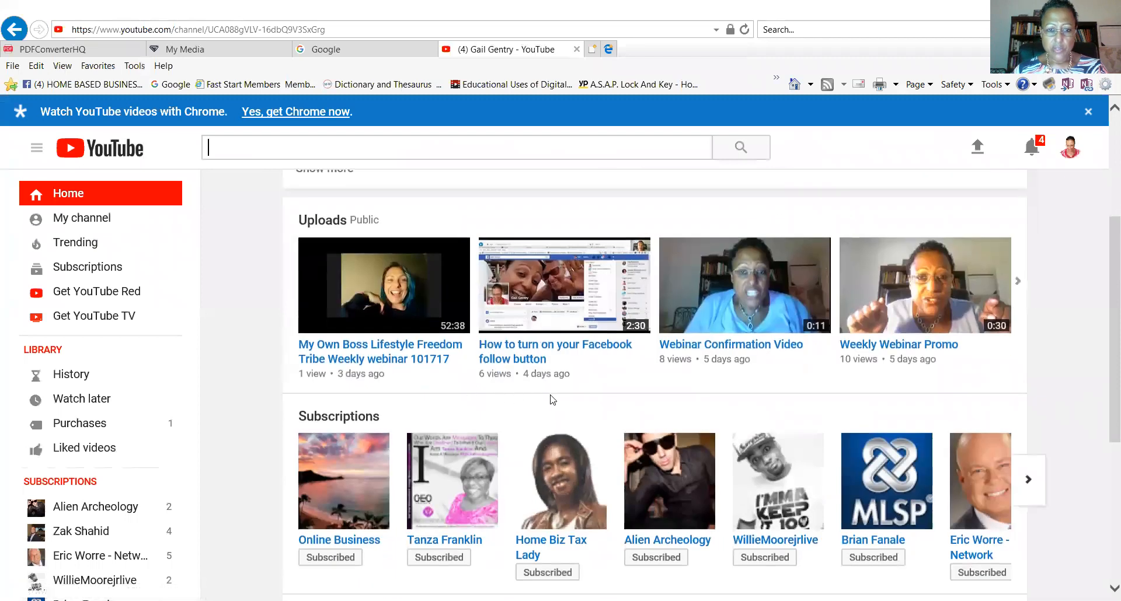
pyautogui.scroll(-1, 553, 396)
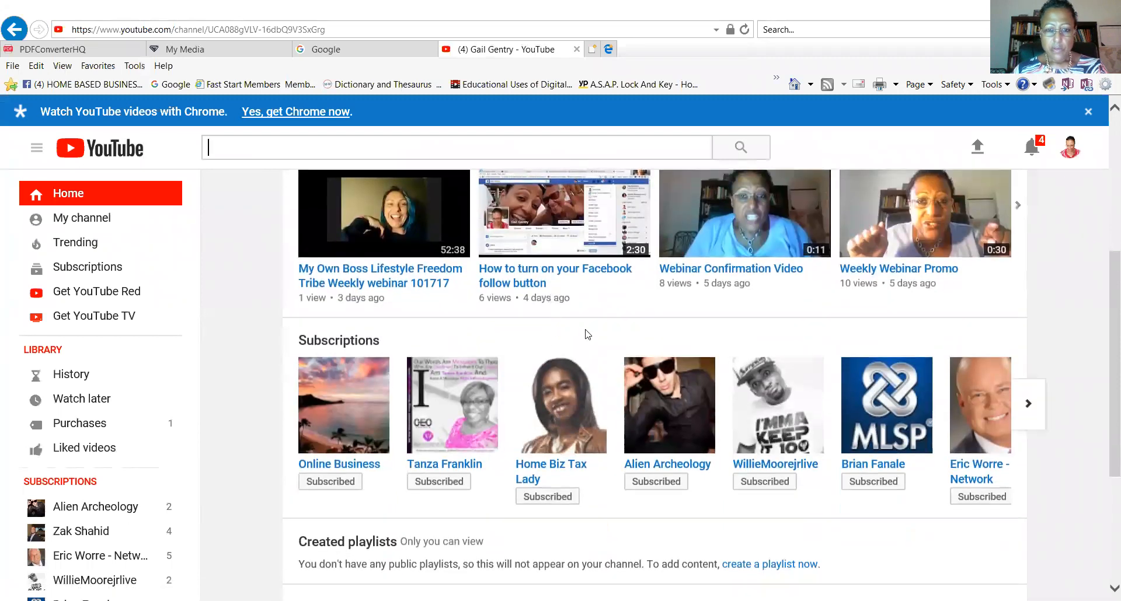
# Play the 'How to turn on your Facebook follow button' video and look over its watch page.
pyautogui.click(554, 236)
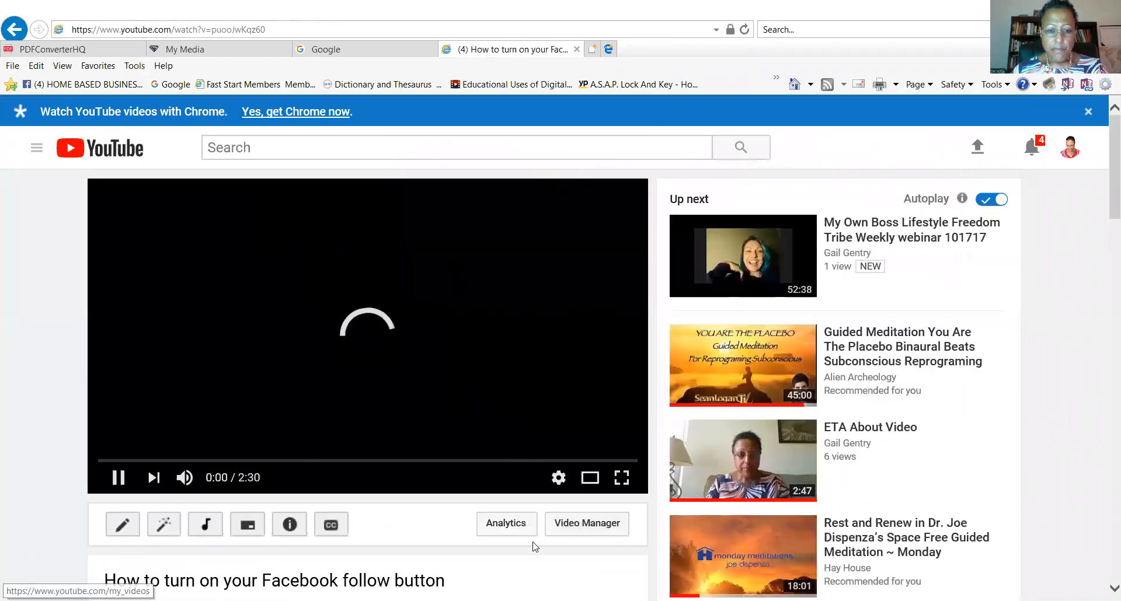
pyautogui.scroll(-3, 526, 540)
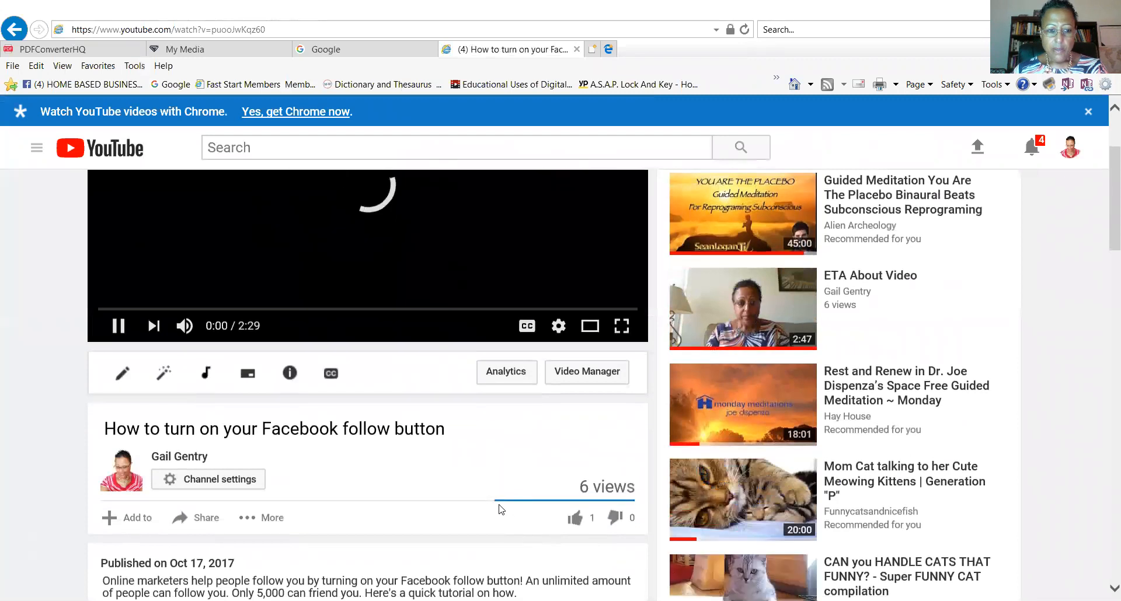
pyautogui.scroll(-3, 514, 526)
pyautogui.scroll(3, 500, 509)
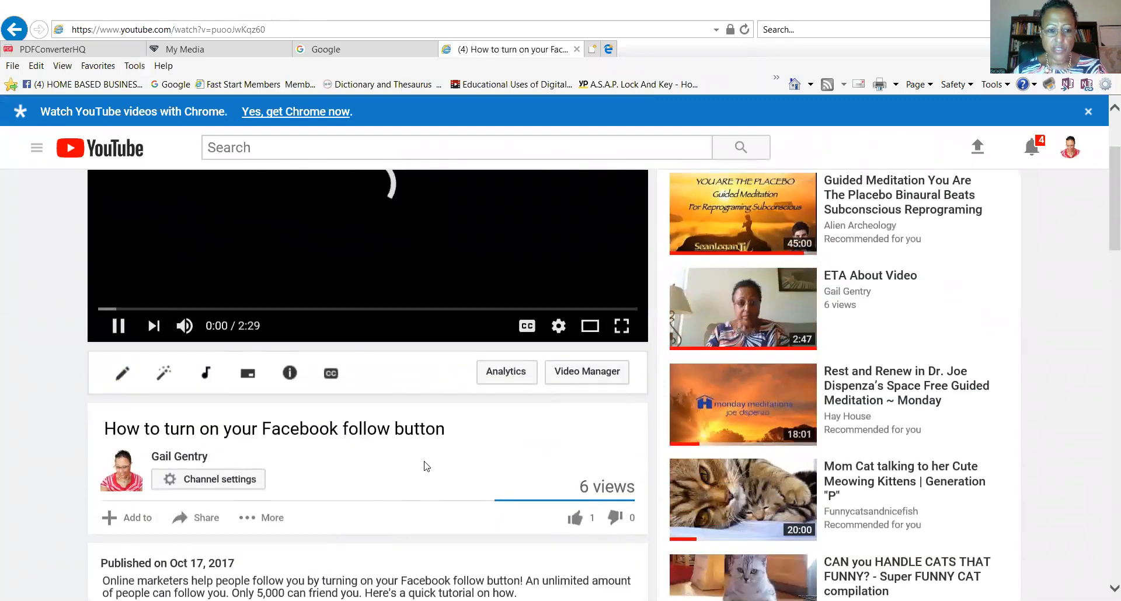
pyautogui.scroll(-4, 432, 473)
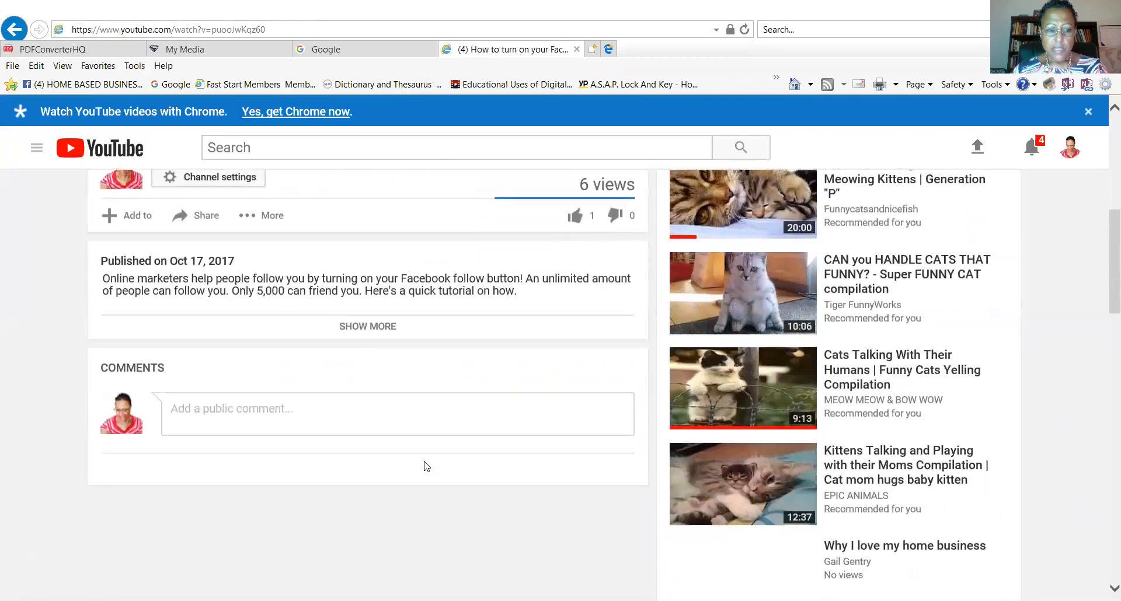
pyautogui.scroll(5, 426, 465)
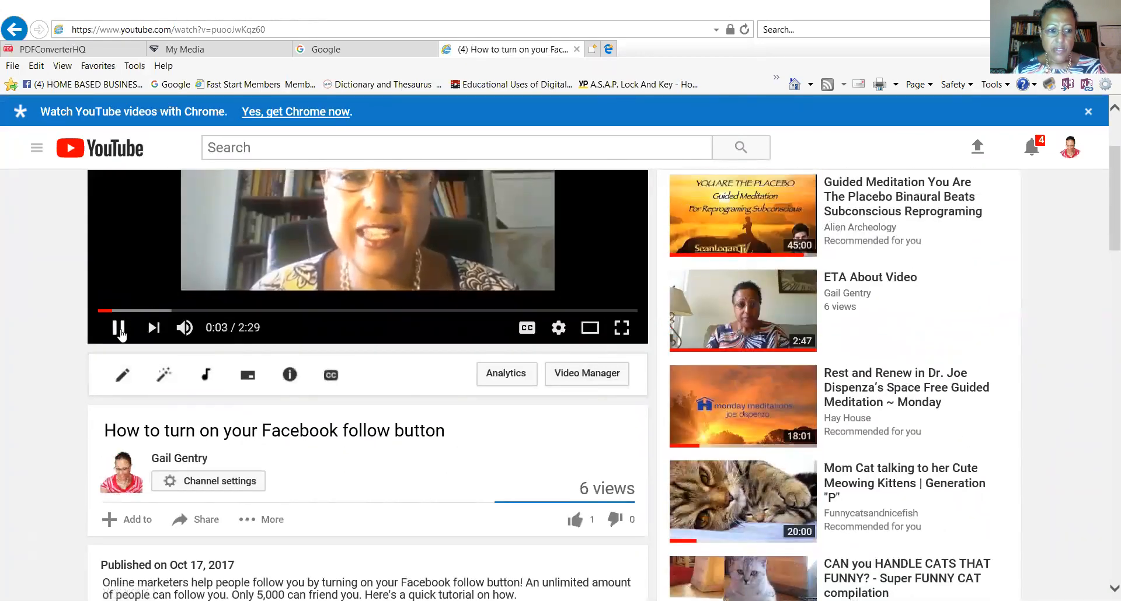
# Mute the playing video and keep browsing the watch page.
pyautogui.click(185, 327)
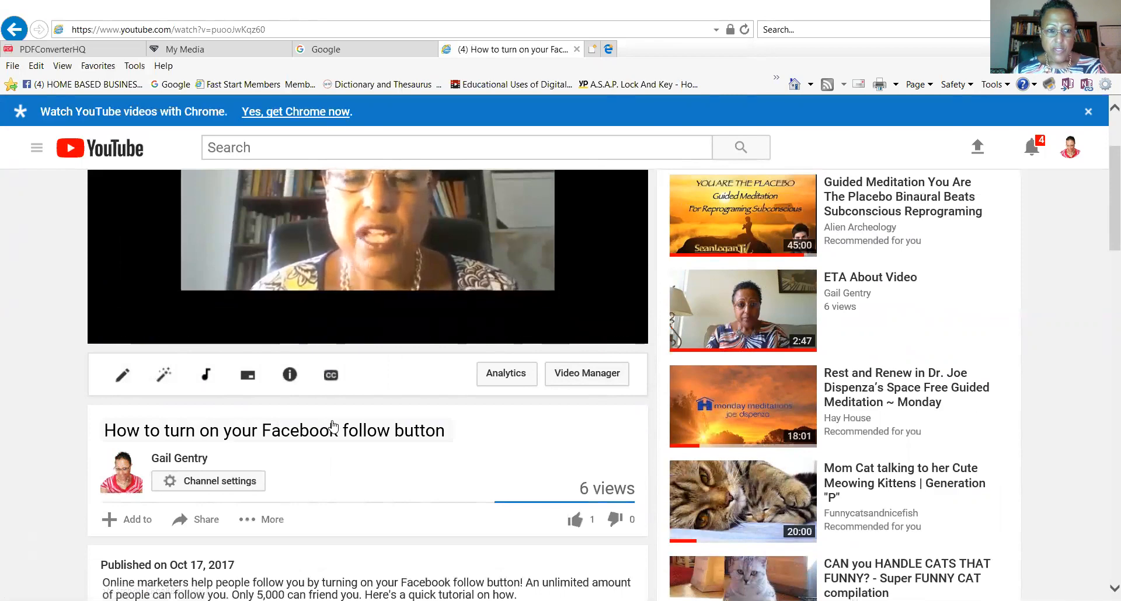
pyautogui.scroll(-8, 332, 425)
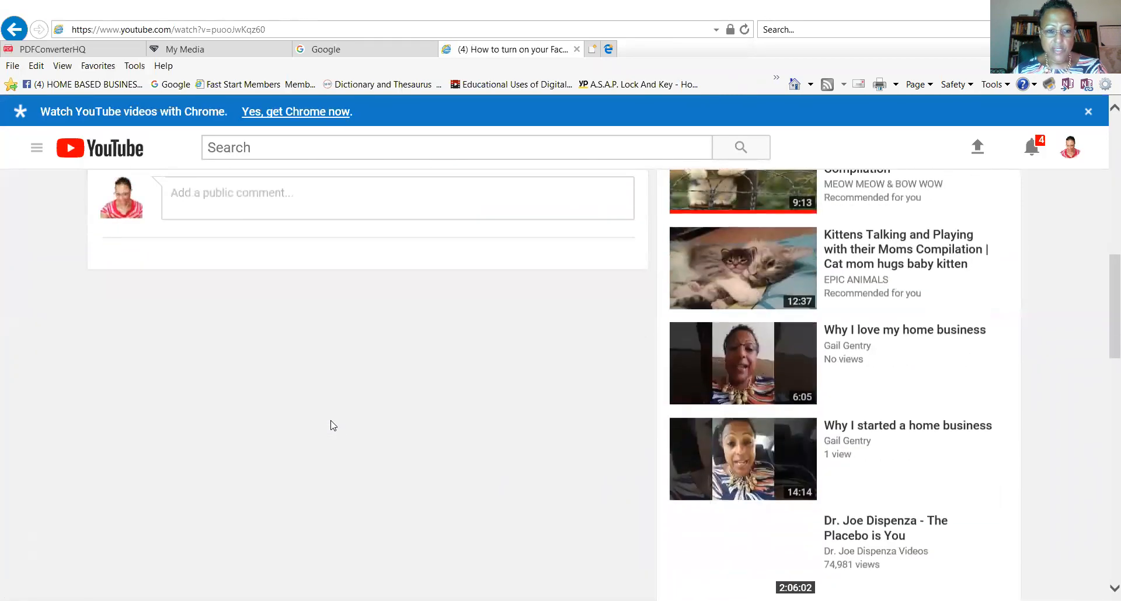
pyautogui.scroll(8, 333, 426)
pyautogui.scroll(-1, 330, 425)
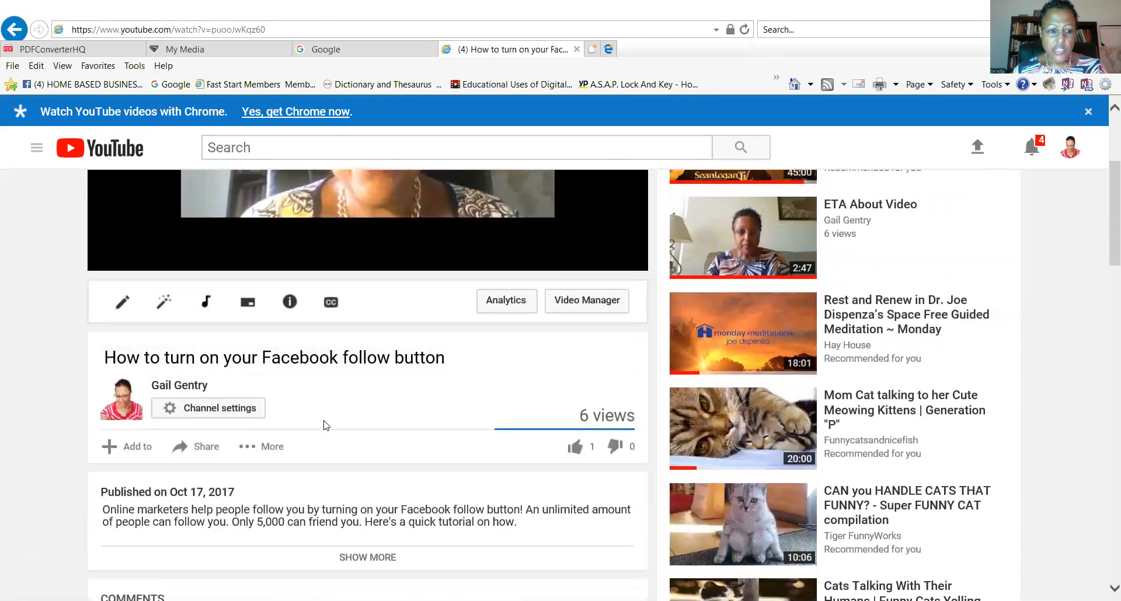
pyautogui.scroll(-2, 395, 424)
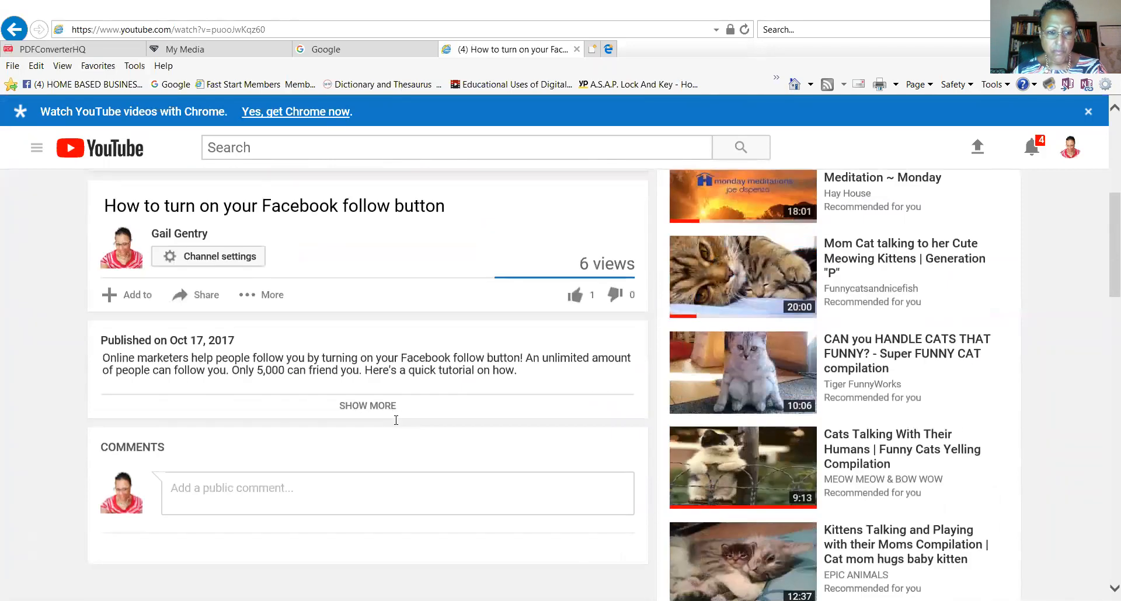
pyautogui.scroll(-2, 359, 446)
pyautogui.scroll(5, 359, 447)
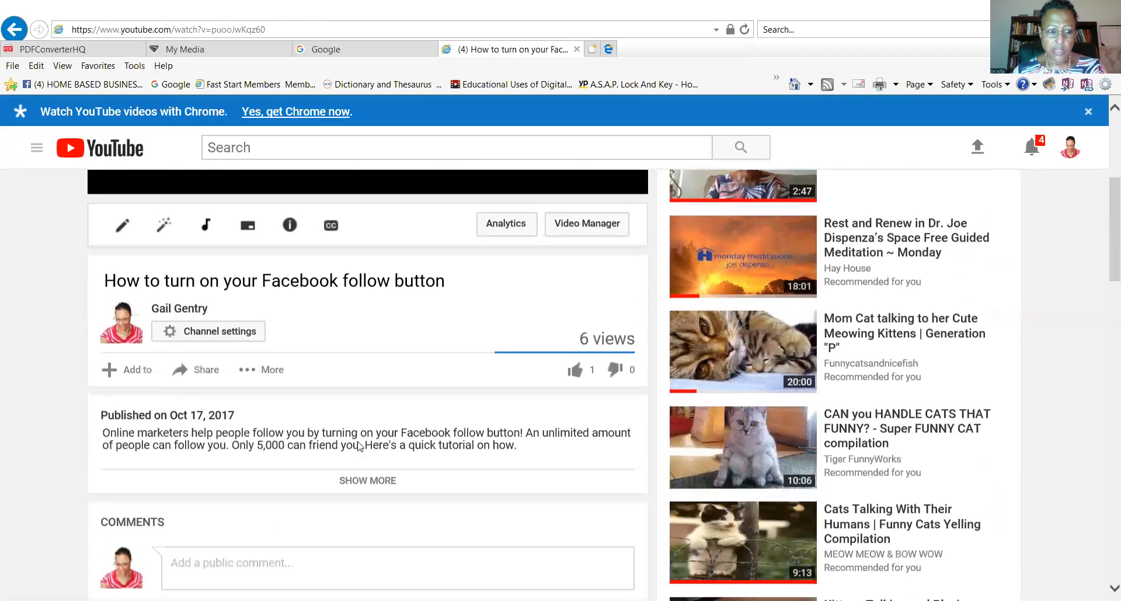
pyautogui.scroll(1, 360, 446)
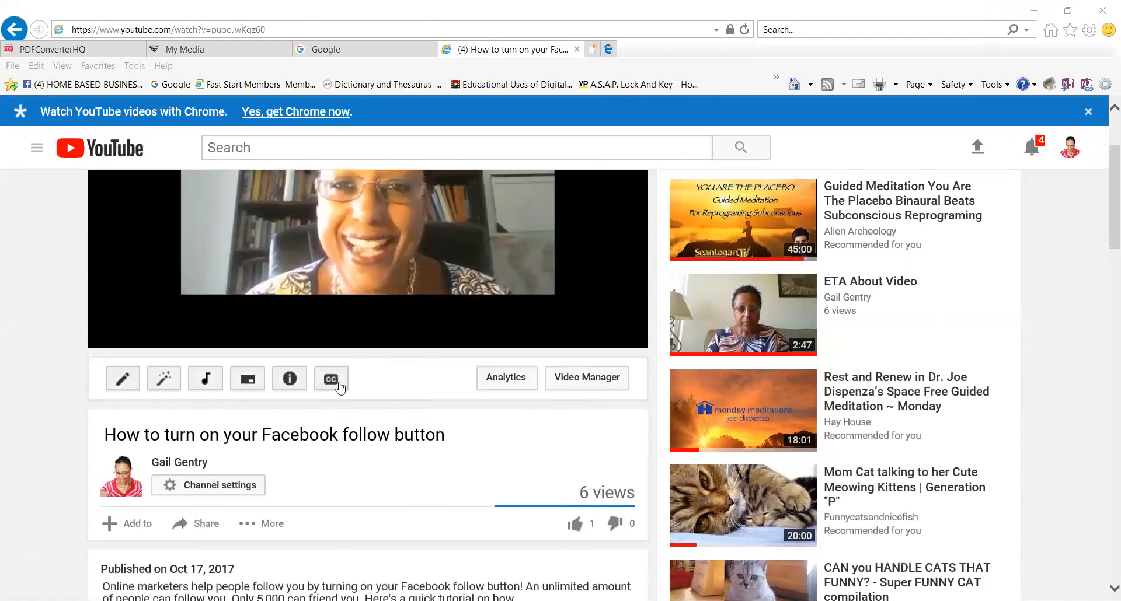
# Go to the video's Info & Settings edit page and look for its share link.
pyautogui.click(121, 383)
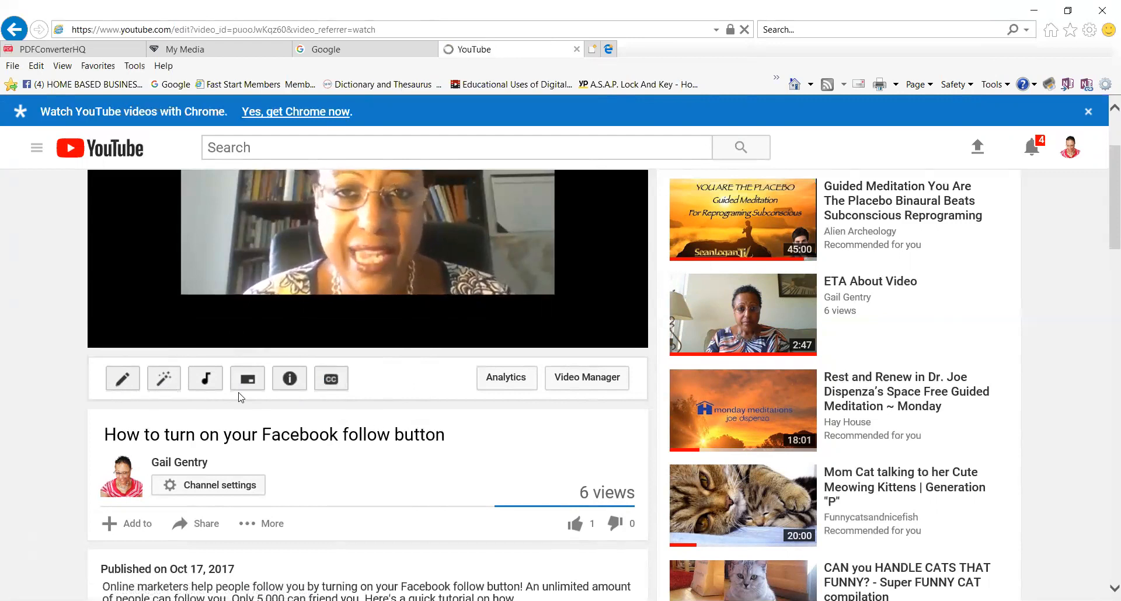
pyautogui.scroll(-1, 339, 387)
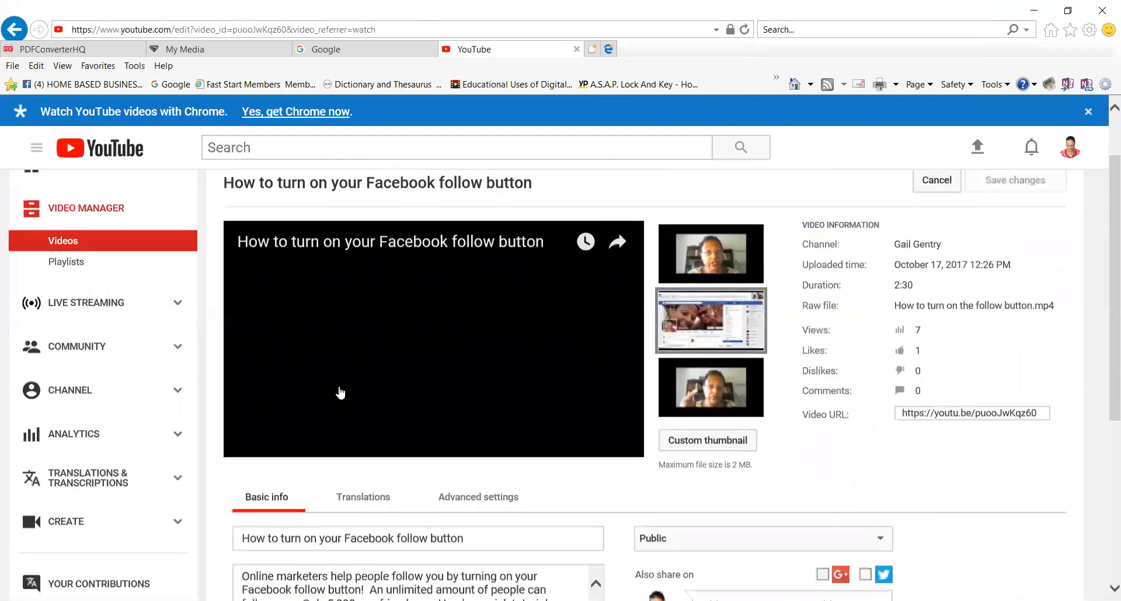
pyautogui.scroll(-3, 339, 387)
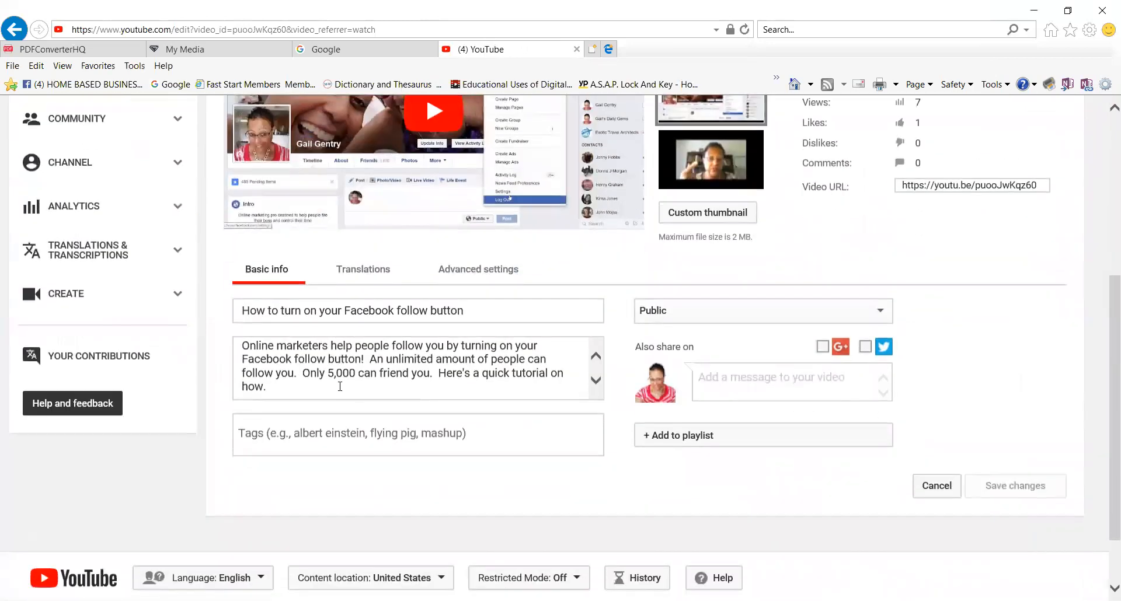
pyautogui.scroll(3, 340, 387)
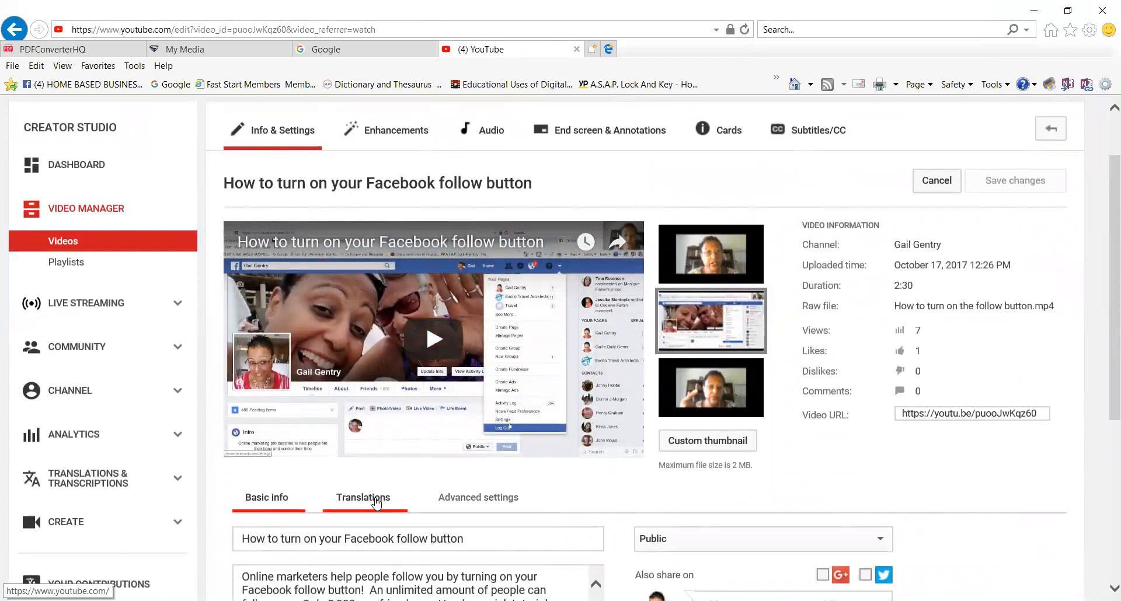
pyautogui.scroll(1, 493, 501)
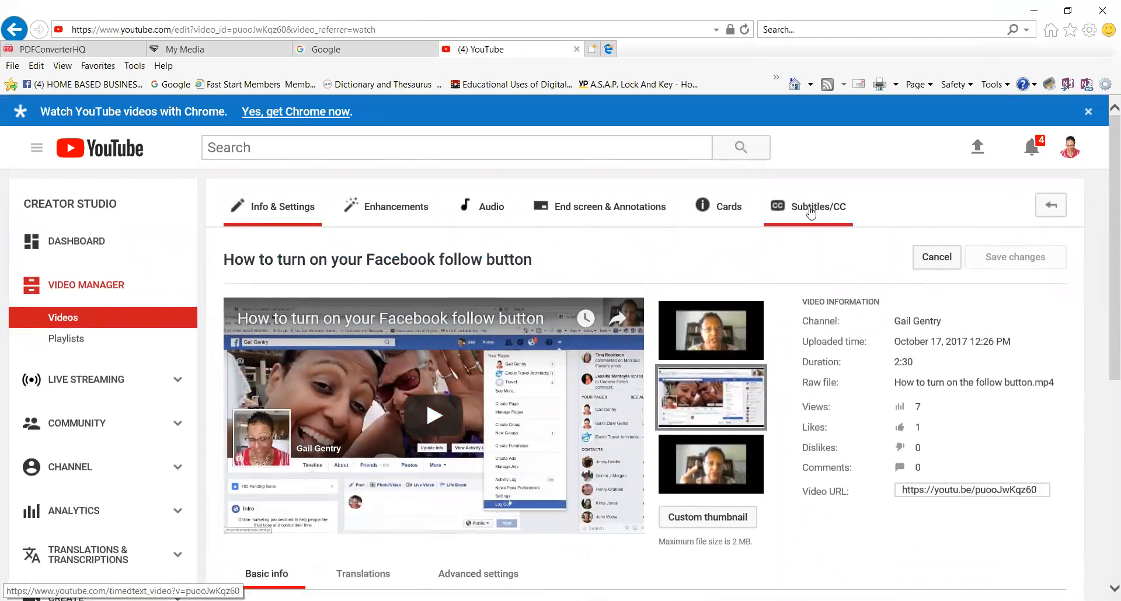
pyautogui.scroll(-1, 864, 345)
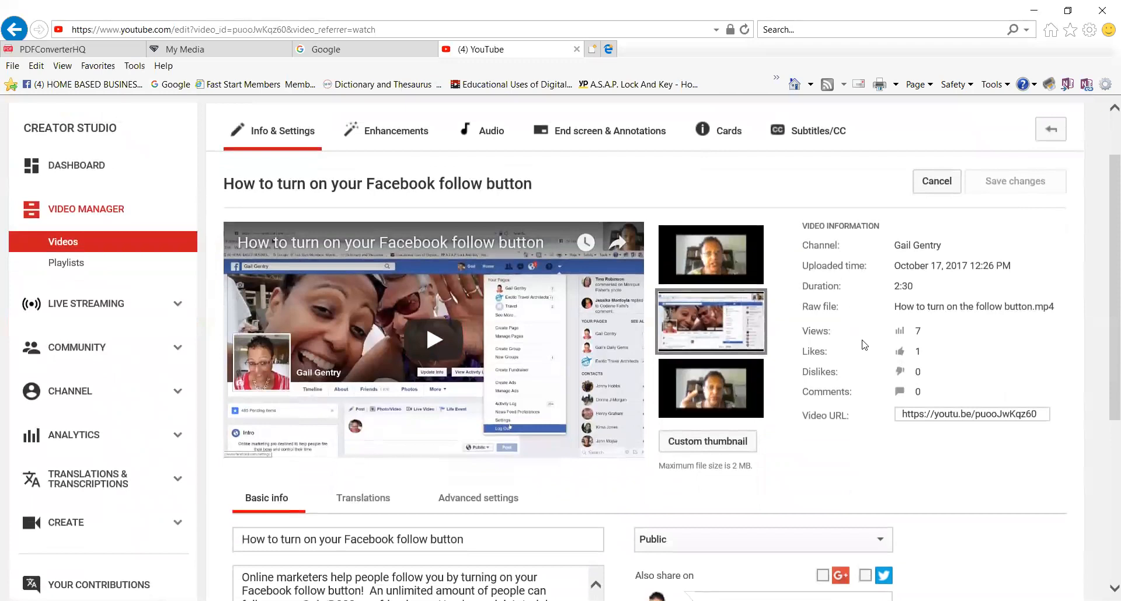
pyautogui.scroll(-1, 864, 345)
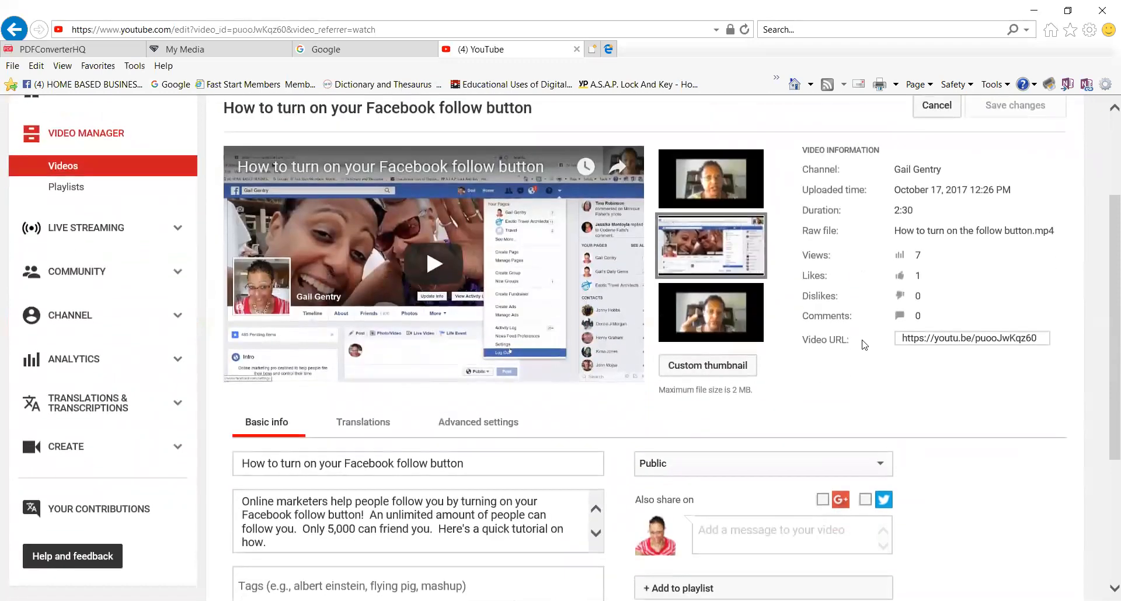
pyautogui.scroll(2, 864, 345)
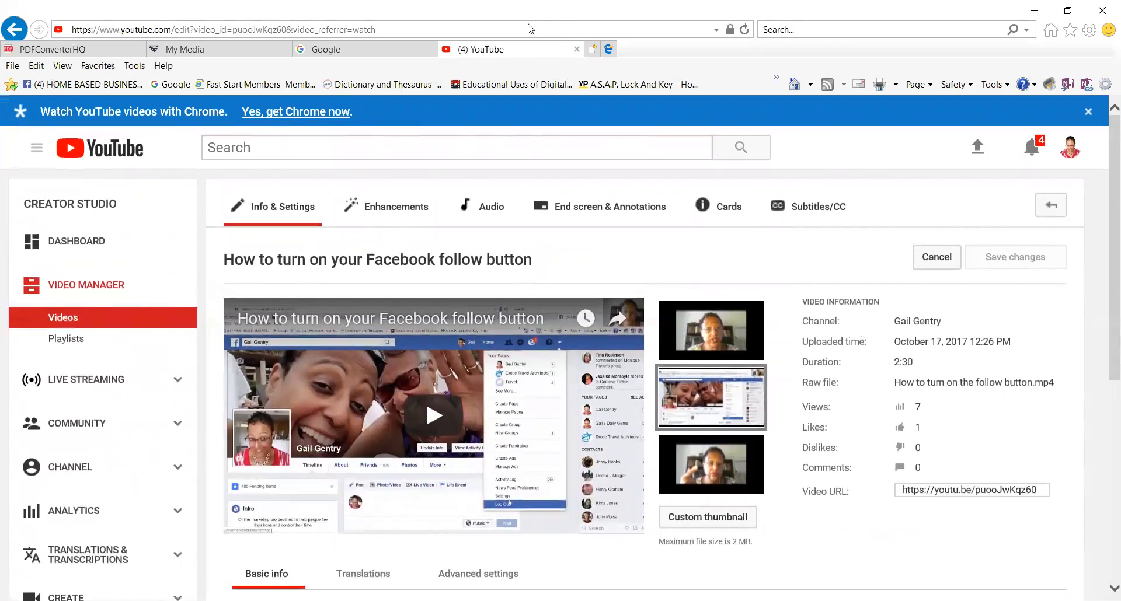
pyautogui.click(526, 39)
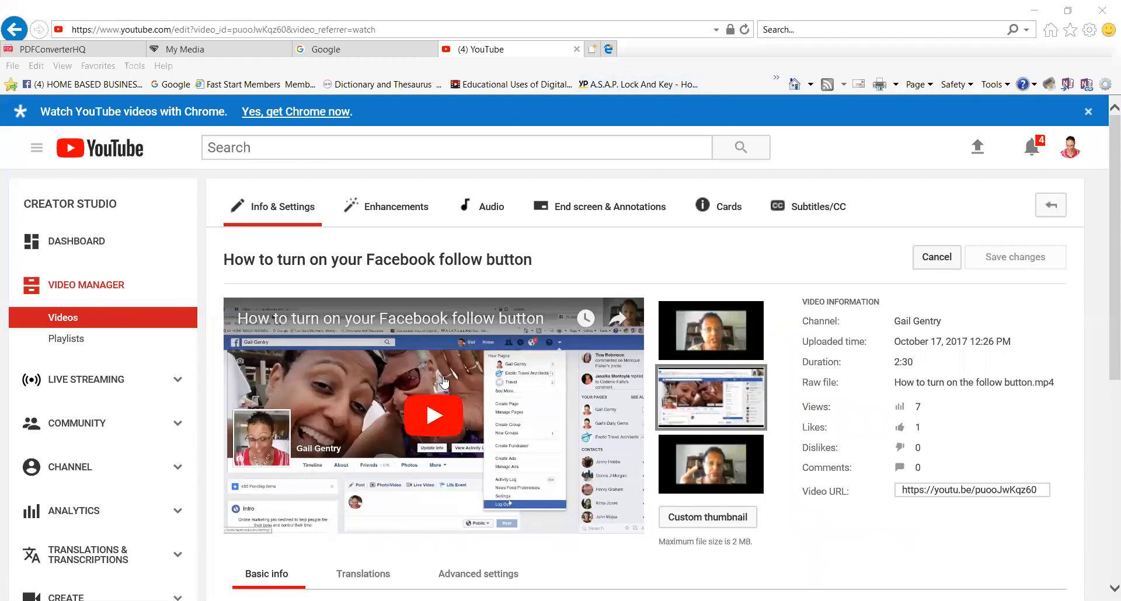
pyautogui.scroll(-3, 443, 383)
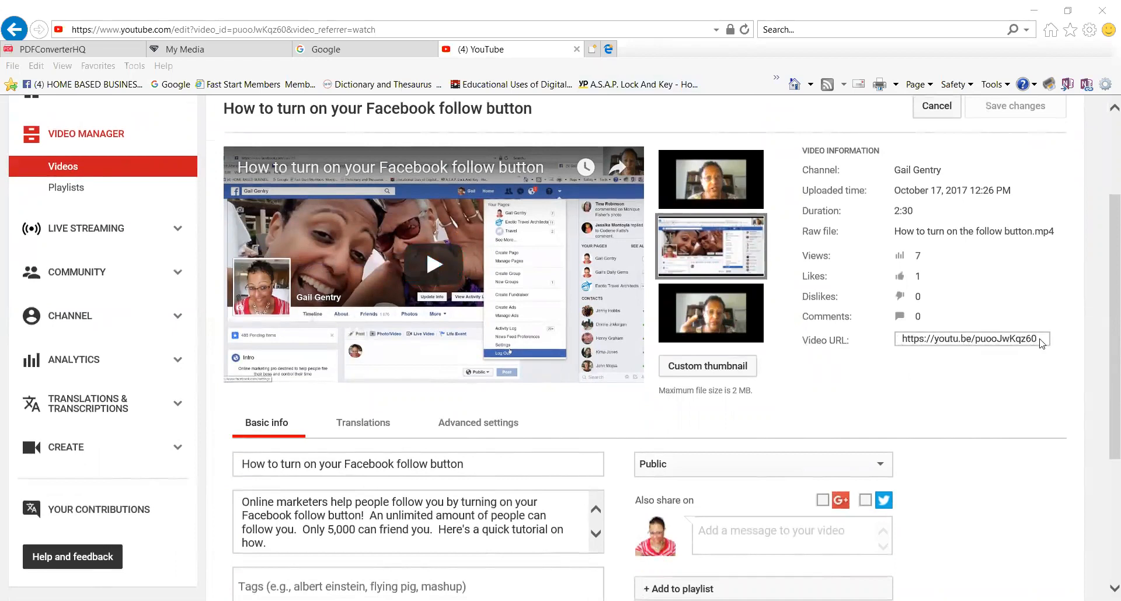
pyautogui.moveTo(1042, 343); pyautogui.dragTo(903, 348)
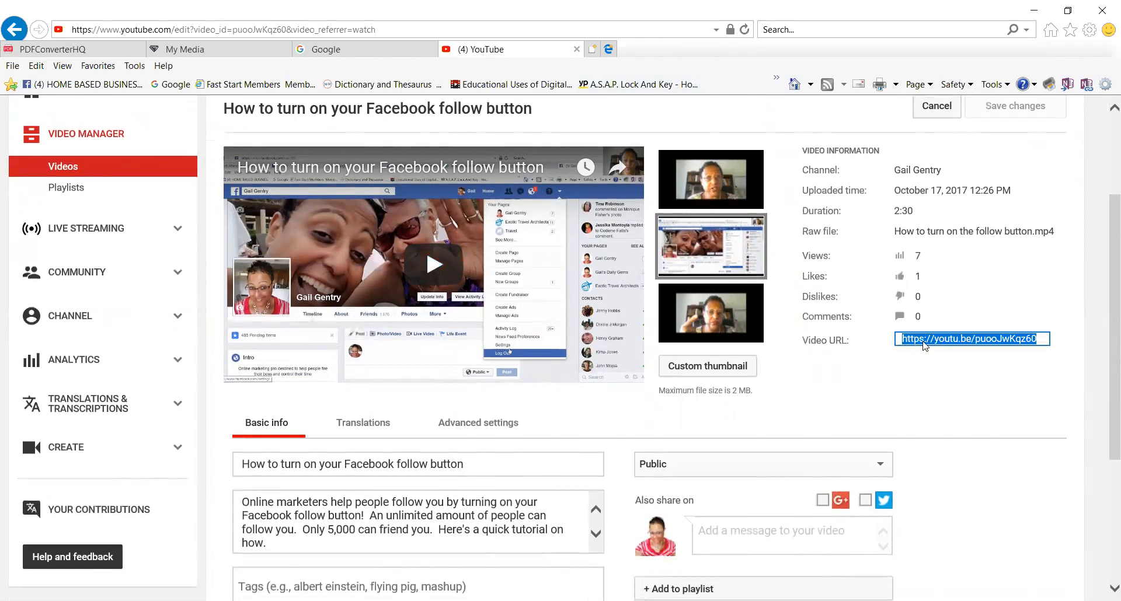
pyautogui.rightClick(928, 344)
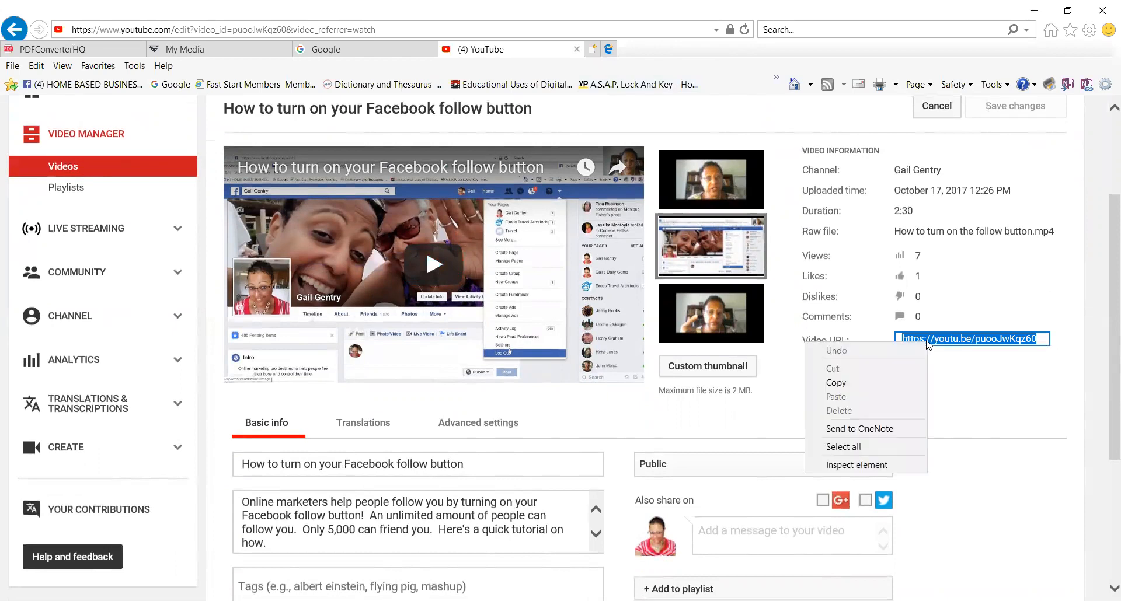
pyautogui.click(848, 383)
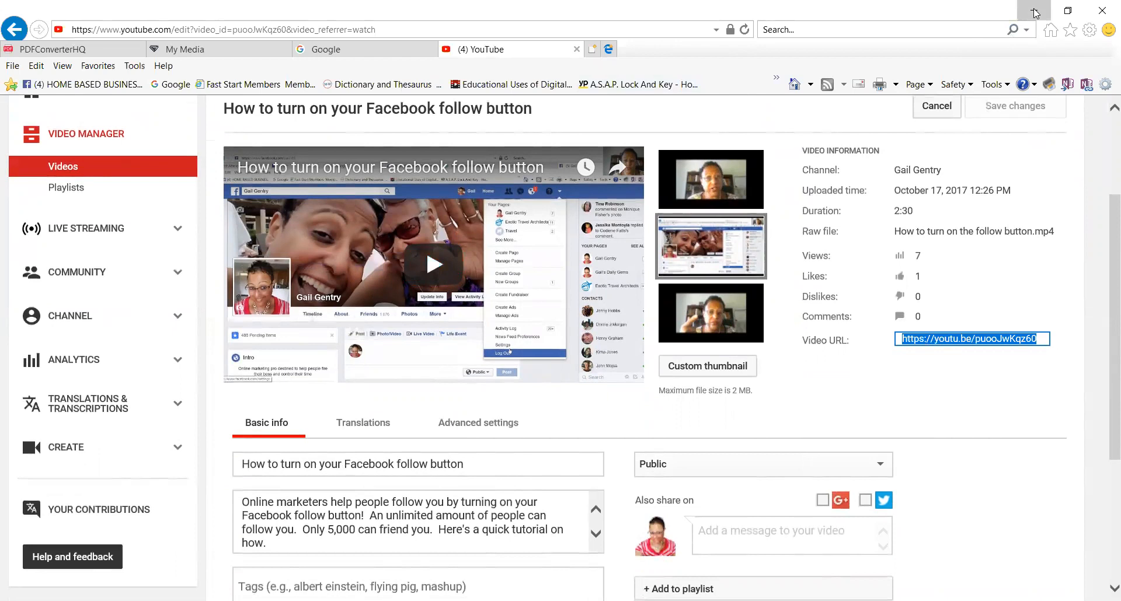
pyautogui.click(709, 571)
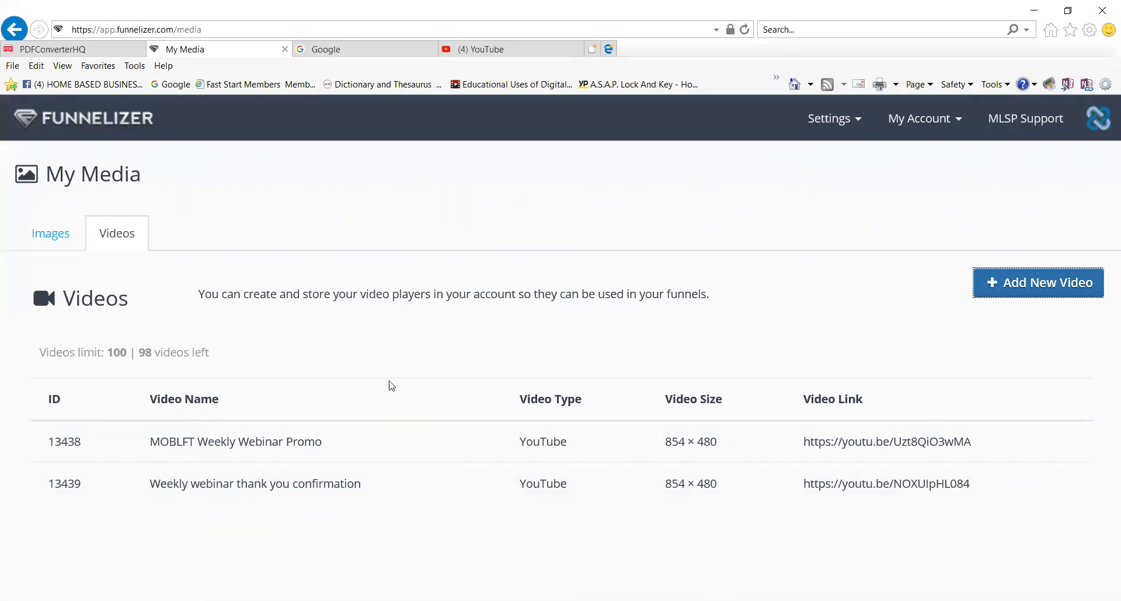
pyautogui.click(127, 236)
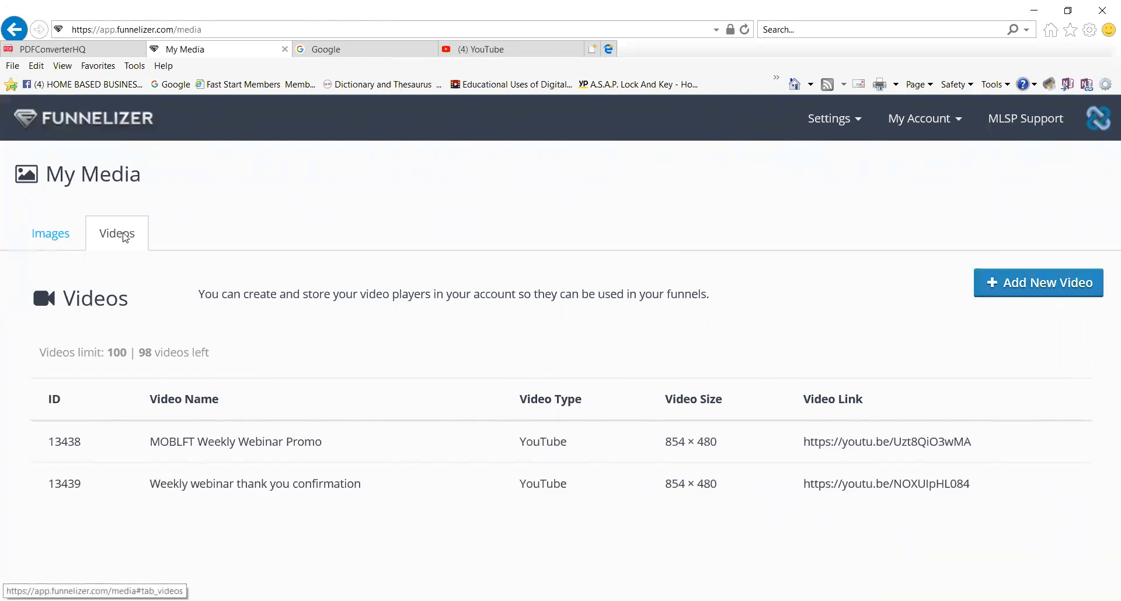
pyautogui.click(1048, 281)
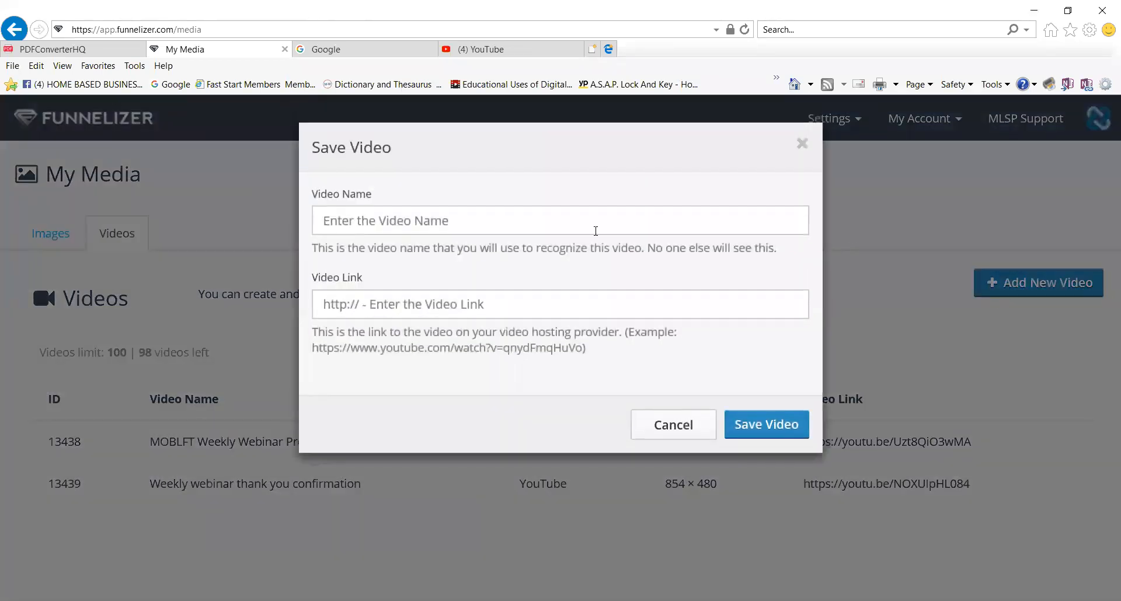
pyautogui.click(453, 224)
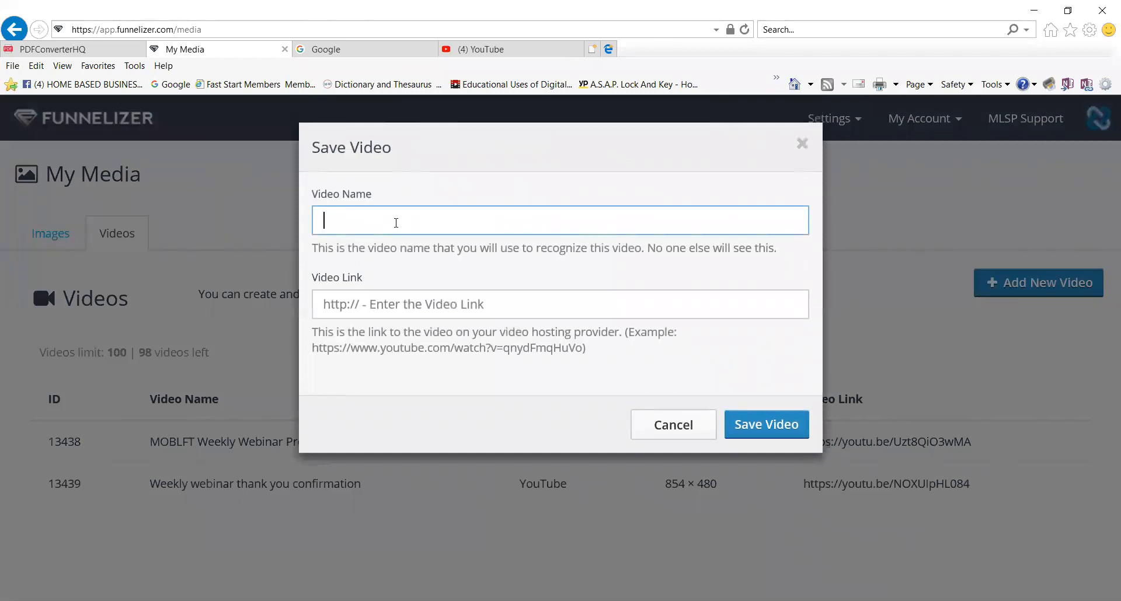
pyautogui.write('Test video')
pyautogui.click(409, 297)
pyautogui.rightClick(399, 303)
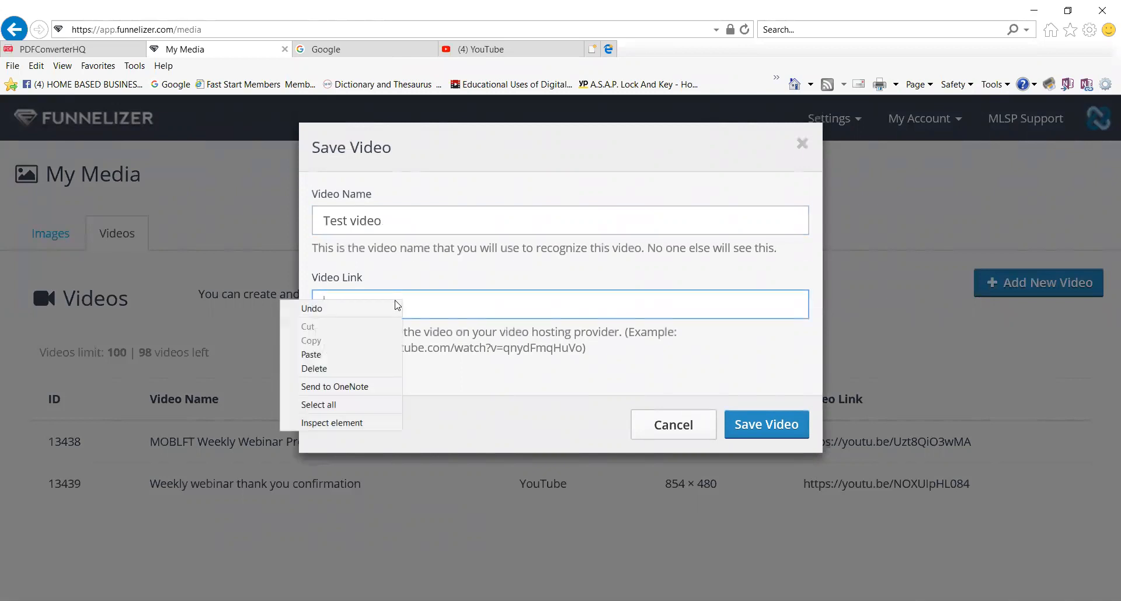
pyautogui.click(343, 356)
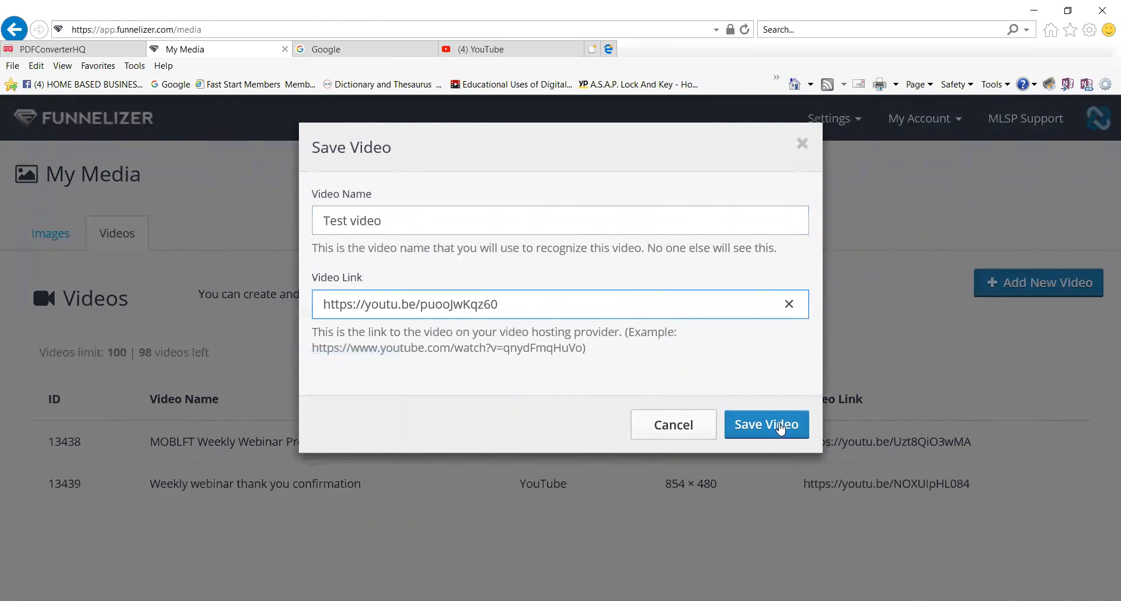
pyautogui.click(780, 430)
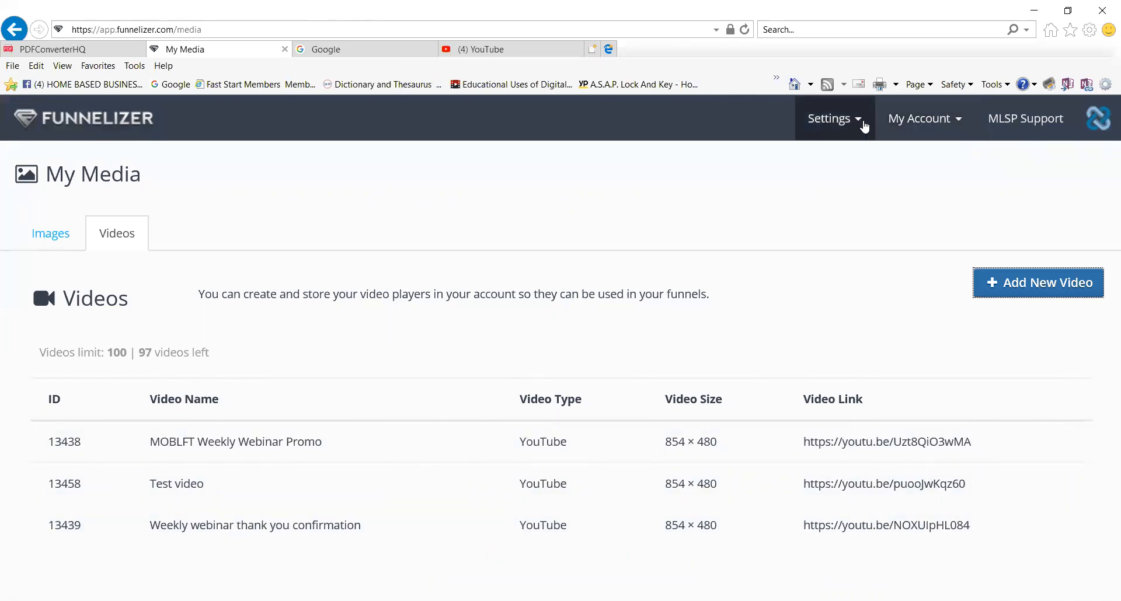
pyautogui.click(15, 31)
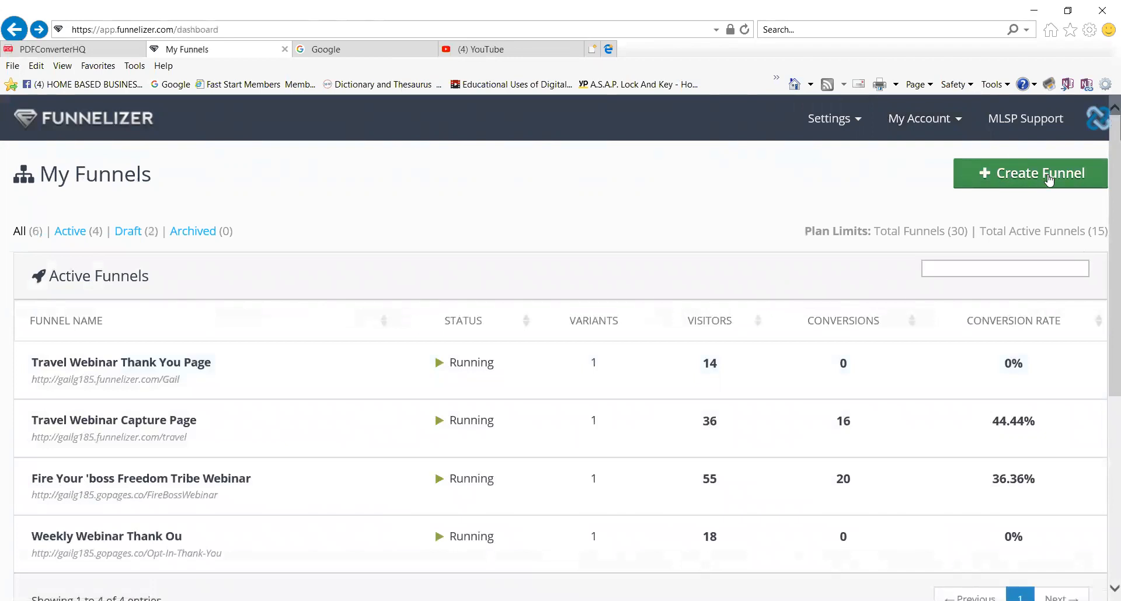
# Create a new funnel named 'Test 2 Funnel' with URL slug Test-2-Funnel.
pyautogui.click(1049, 180)
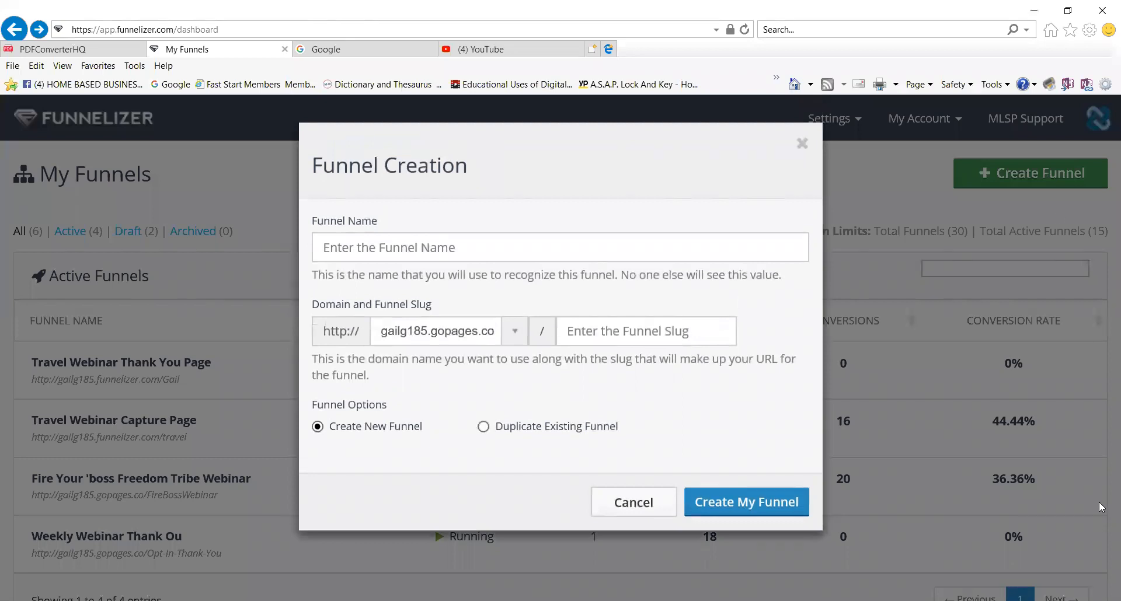
pyautogui.click(473, 247)
pyautogui.write('Test 2 Funnel')
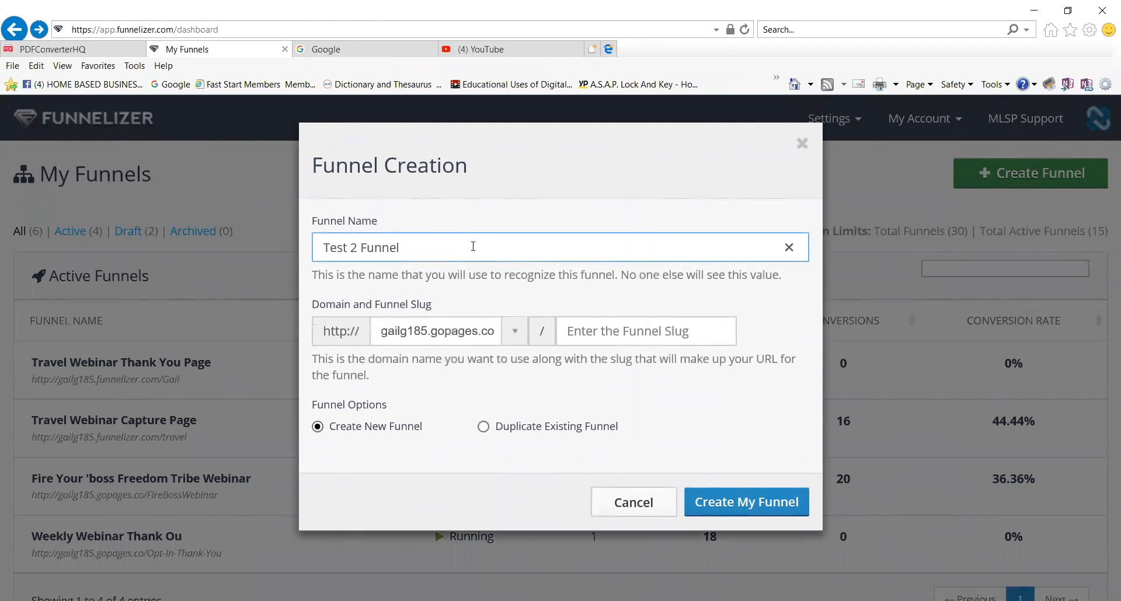
pyautogui.click(625, 324)
pyautogui.write('Test-2-Fu')
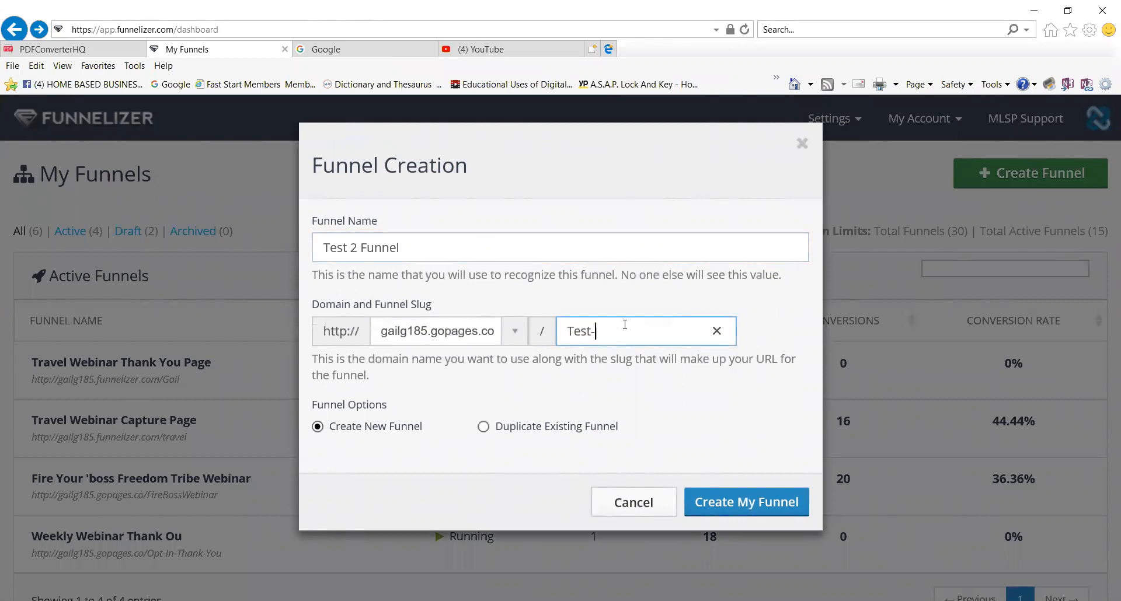
pyautogui.write('nnel')
pyautogui.click(751, 512)
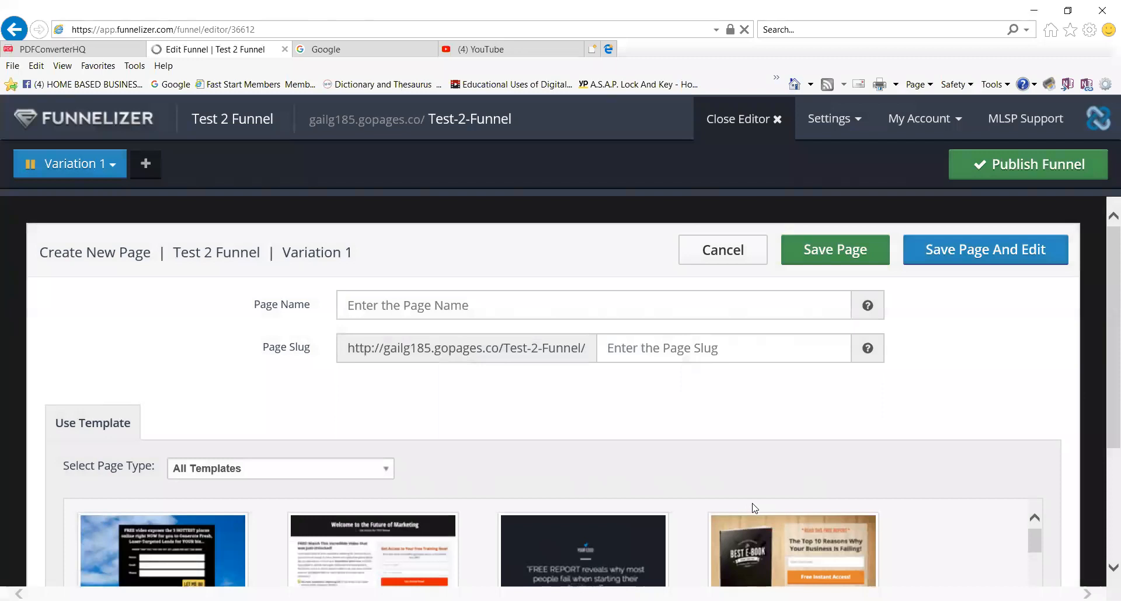
# Name the new page 'Webinar link page' and give it the slug webinar-link.
pyautogui.click(533, 311)
pyautogui.write('TYest')
pyautogui.press('BackSpace')
pyautogui.press('BackSpace')
pyautogui.press('BackSpace')
pyautogui.press('BackSpace')
pyautogui.write('est')
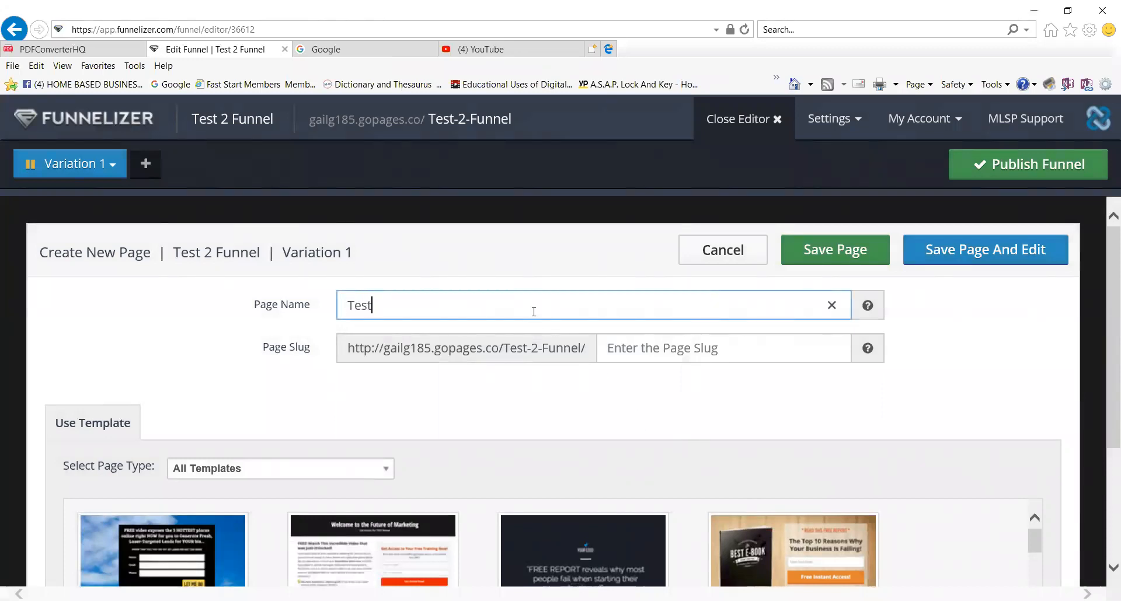
pyautogui.write(' 2')
pyautogui.press('BackSpace')
pyautogui.press('BackSpace')
pyautogui.press('BackSpace')
pyautogui.press('BackSpace')
pyautogui.press('BackSpace')
pyautogui.press('BackSpace')
pyautogui.write('Webinr')
pyautogui.press('BackSpace')
pyautogui.press('BackSpace')
pyautogui.write('nar link page')
pyautogui.click(735, 351)
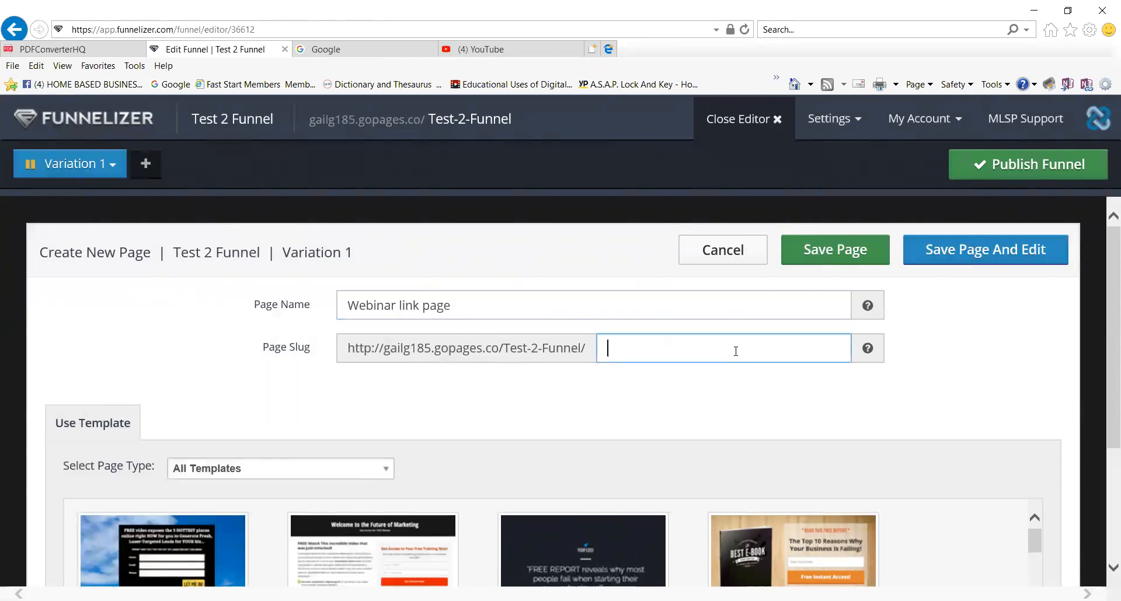
pyautogui.write('webinar-link')
# Pick the Webinar Visual template under Webinar Registration Pages and save the page for editing.
pyautogui.scroll(-1, 604, 388)
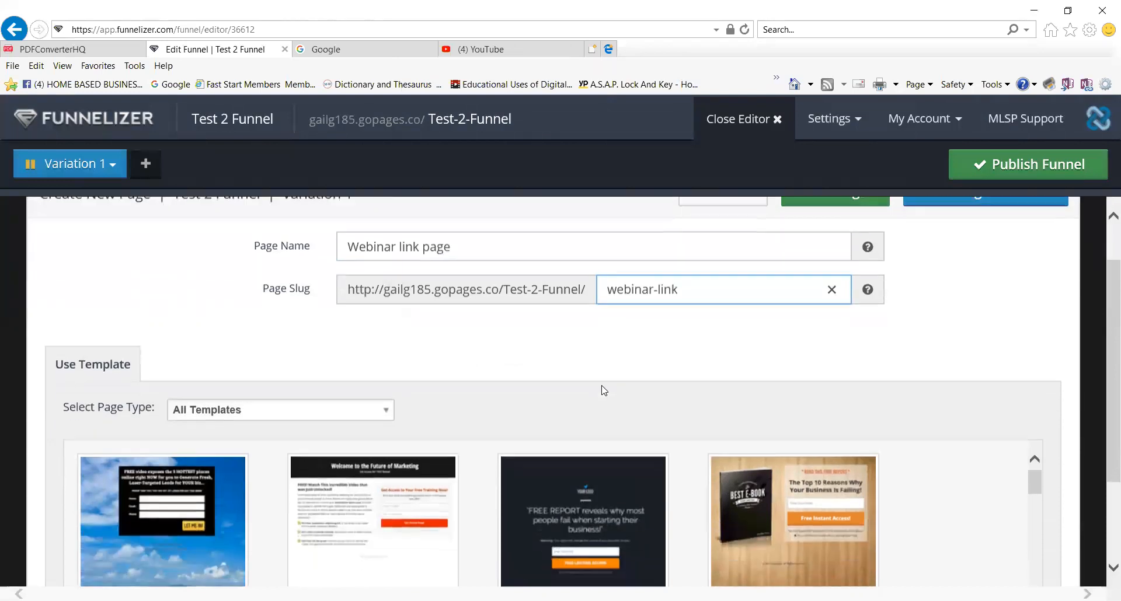
pyautogui.click(385, 416)
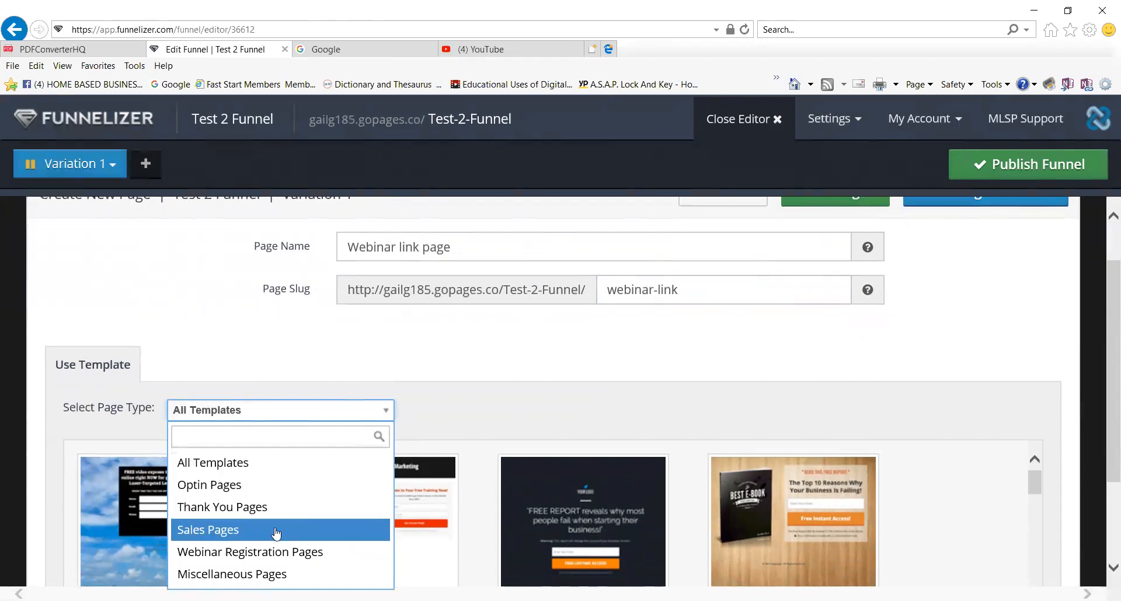
pyautogui.click(322, 559)
pyautogui.moveTo(420, 513)
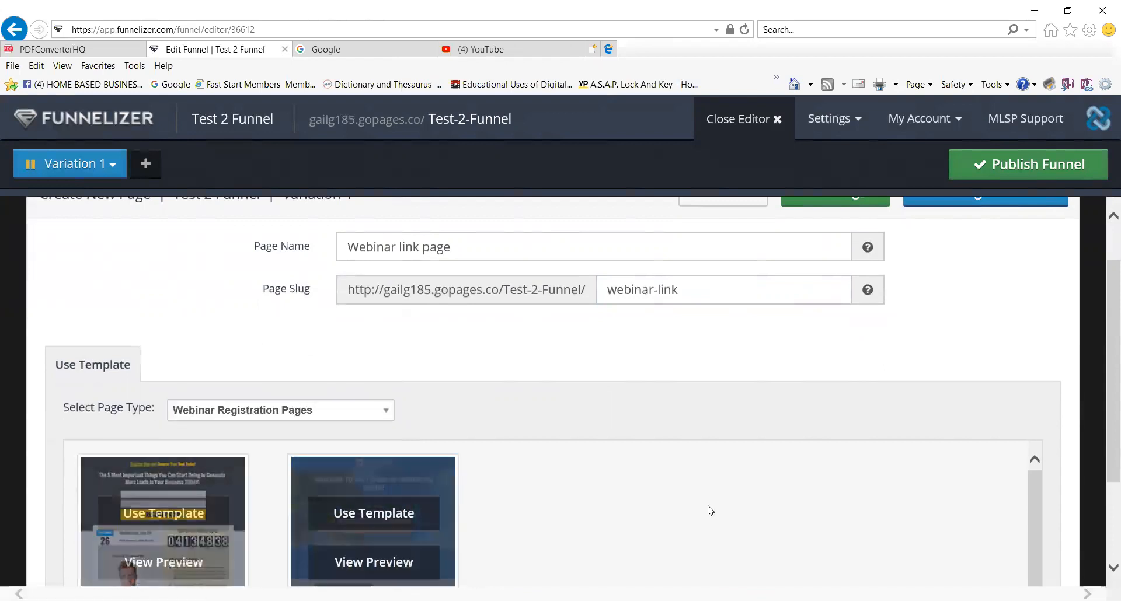
pyautogui.scroll(-1, 646, 471)
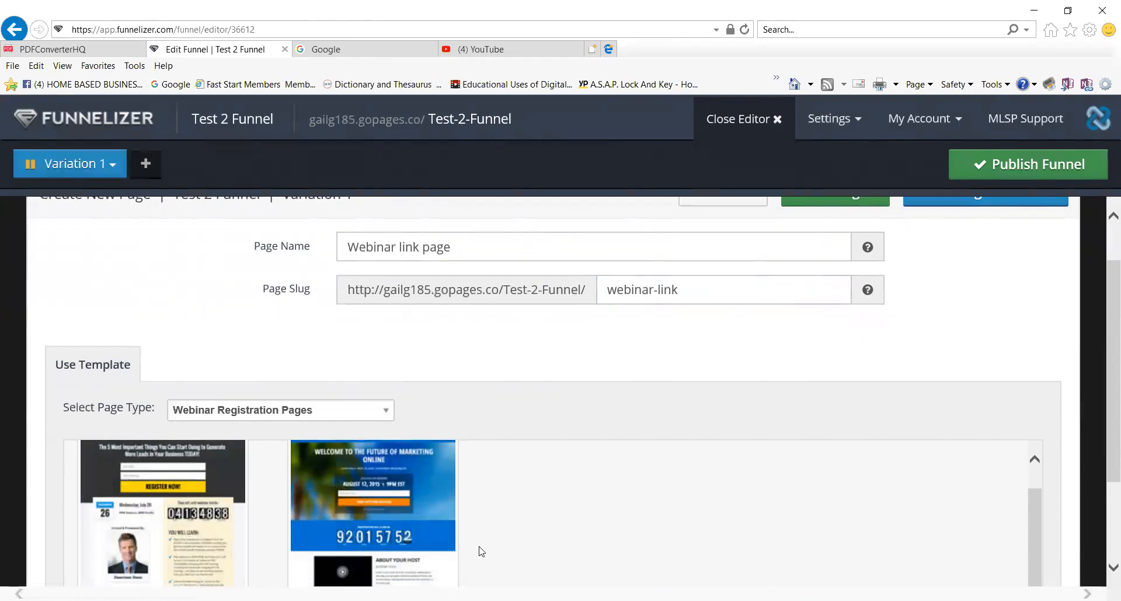
pyautogui.moveTo(435, 497)
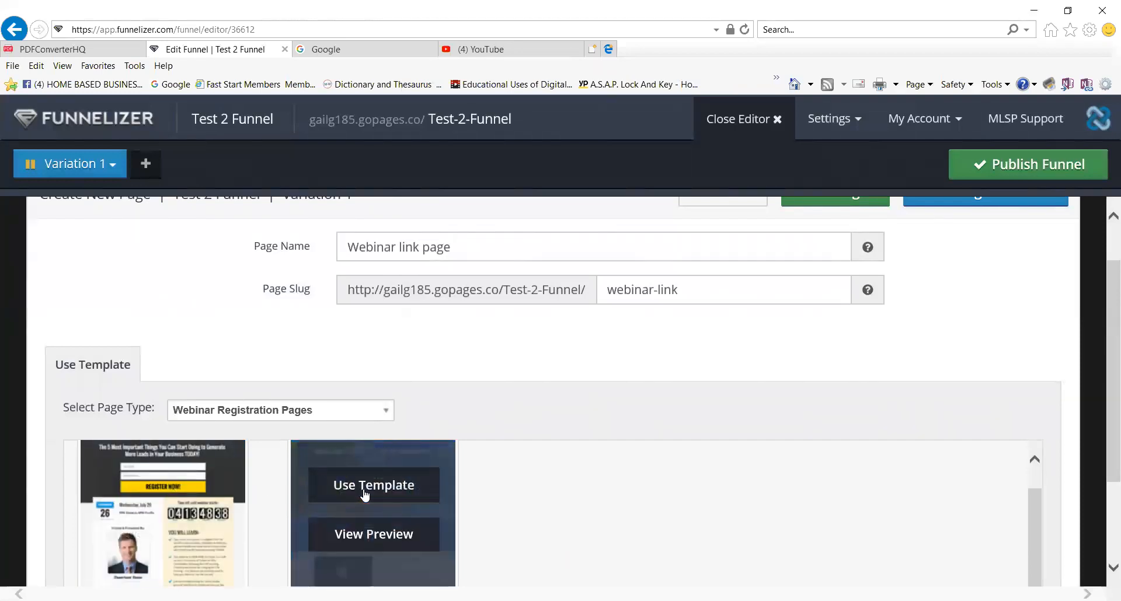
pyautogui.click(365, 490)
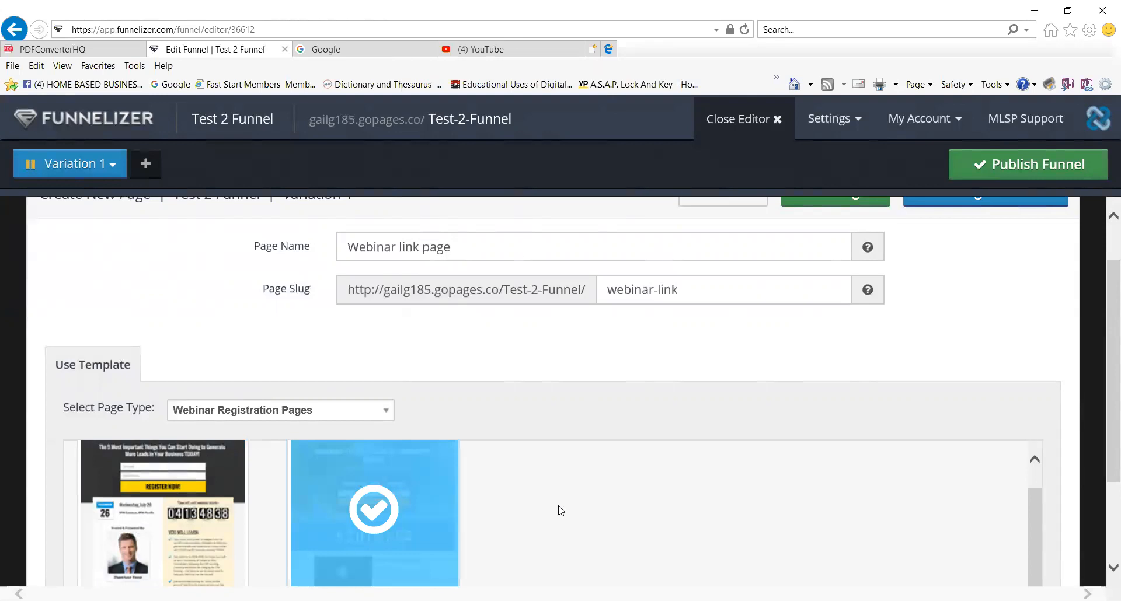
pyautogui.scroll(-2, 1074, 453)
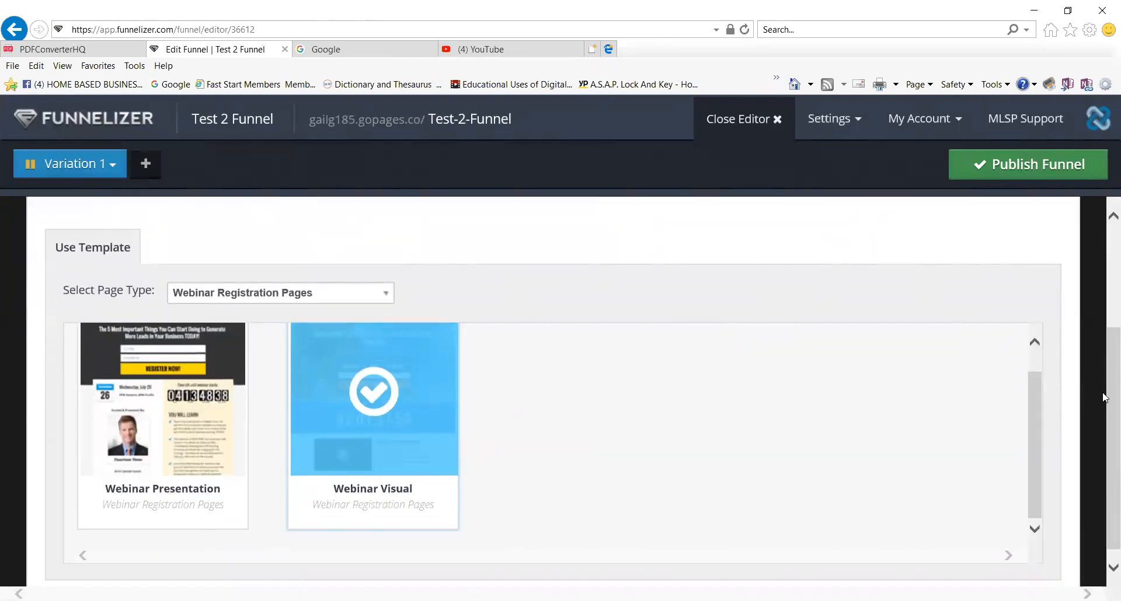
pyautogui.scroll(3, 1103, 351)
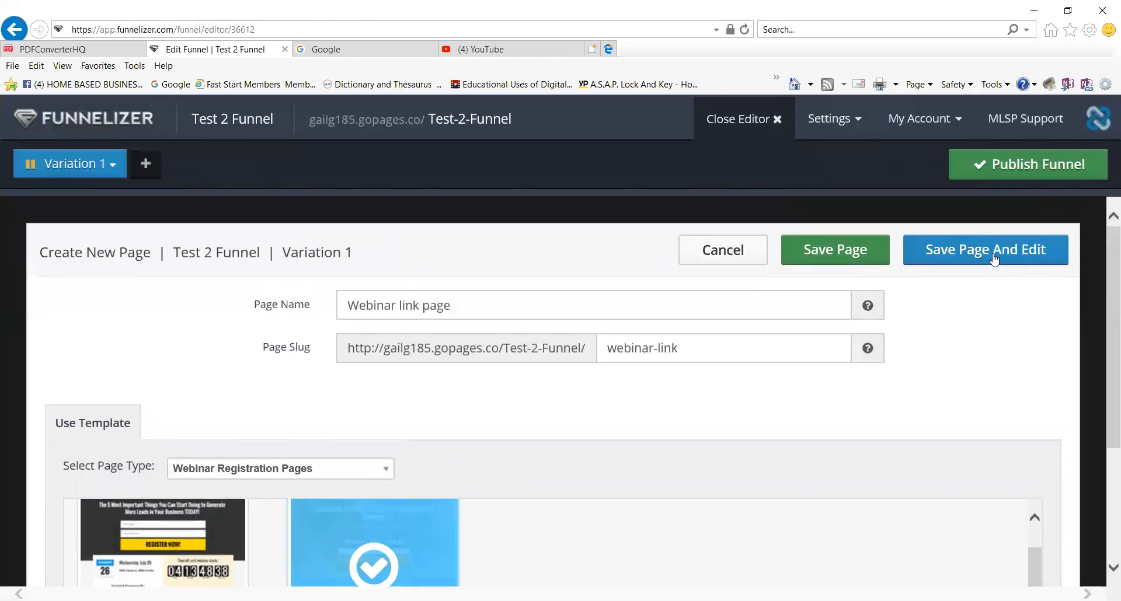
pyautogui.click(994, 259)
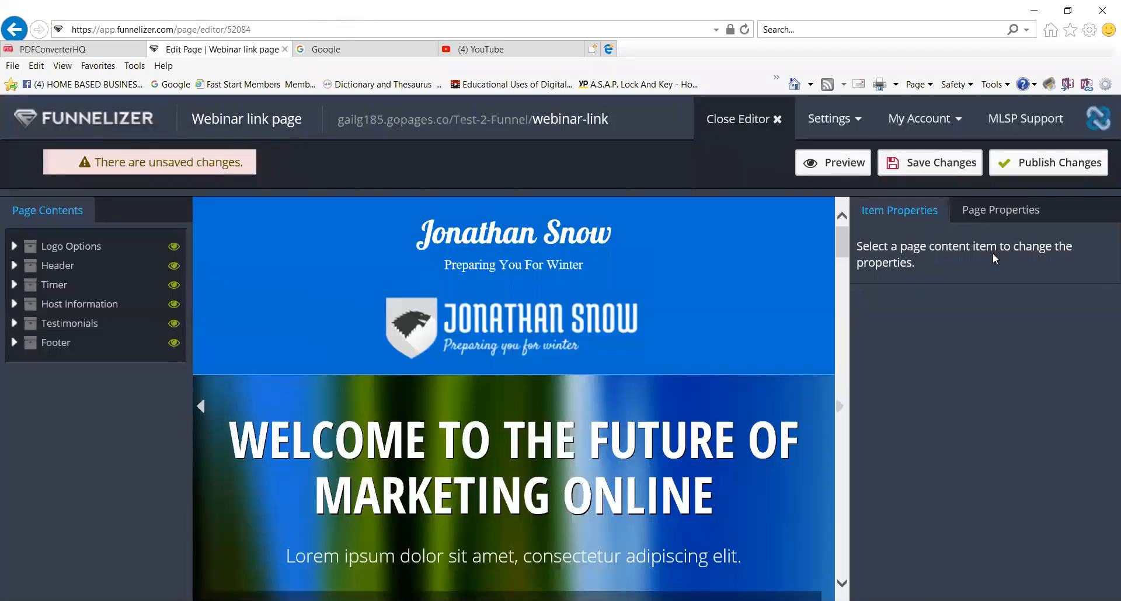
# Replace the header title 'Jonathan Snow' with 'Test Funnel Webinar'.
pyautogui.click(664, 231)
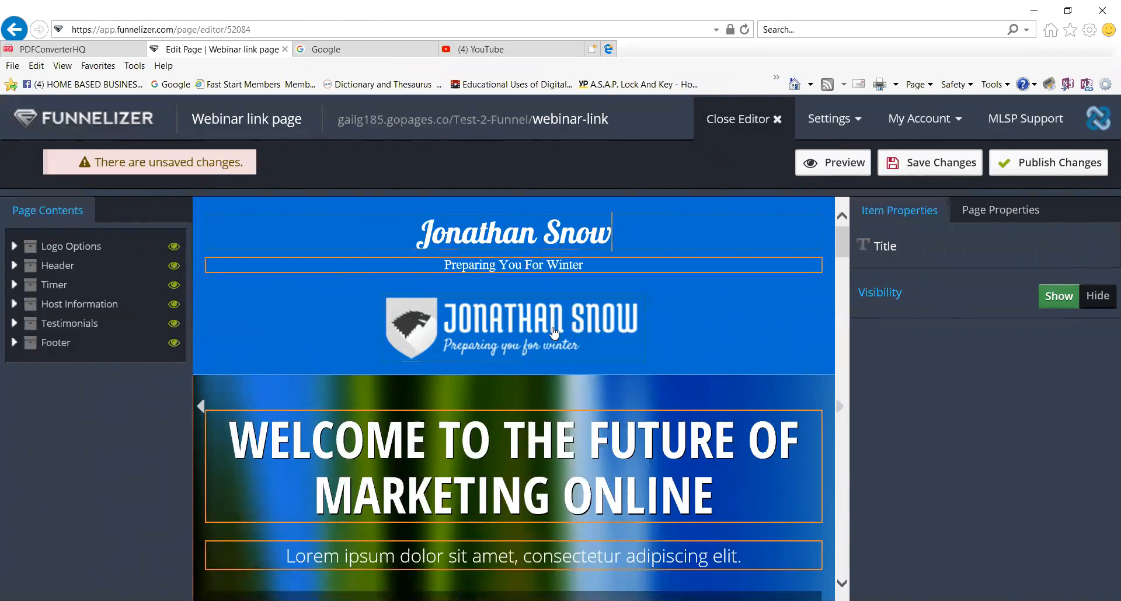
pyautogui.scroll(-5, 638, 495)
pyautogui.scroll(-8, 638, 495)
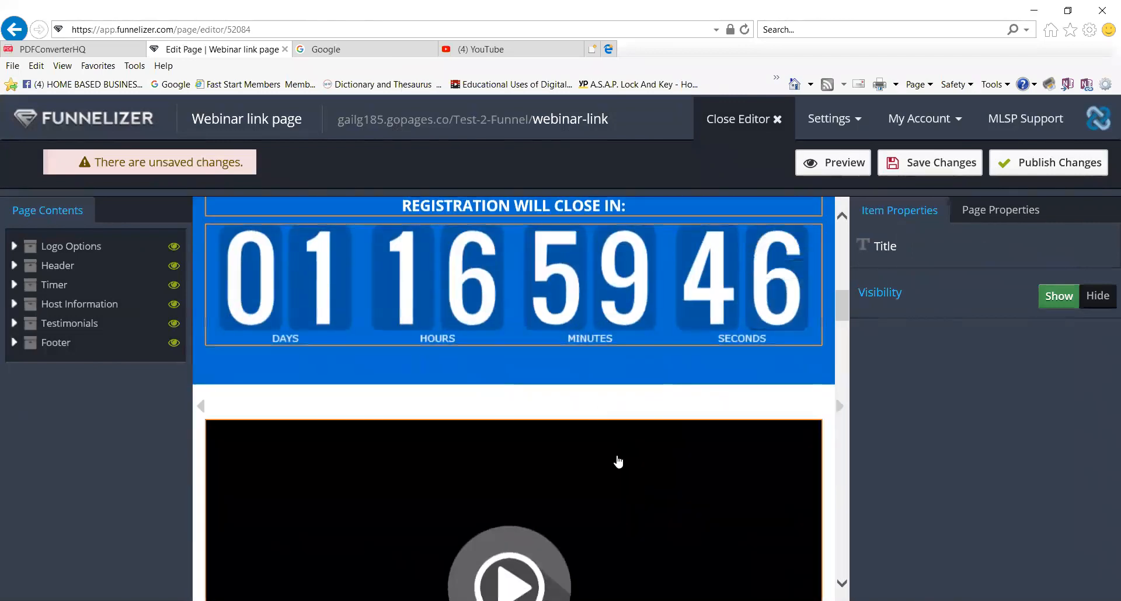
pyautogui.scroll(-7, 630, 493)
pyautogui.scroll(-7, 630, 493)
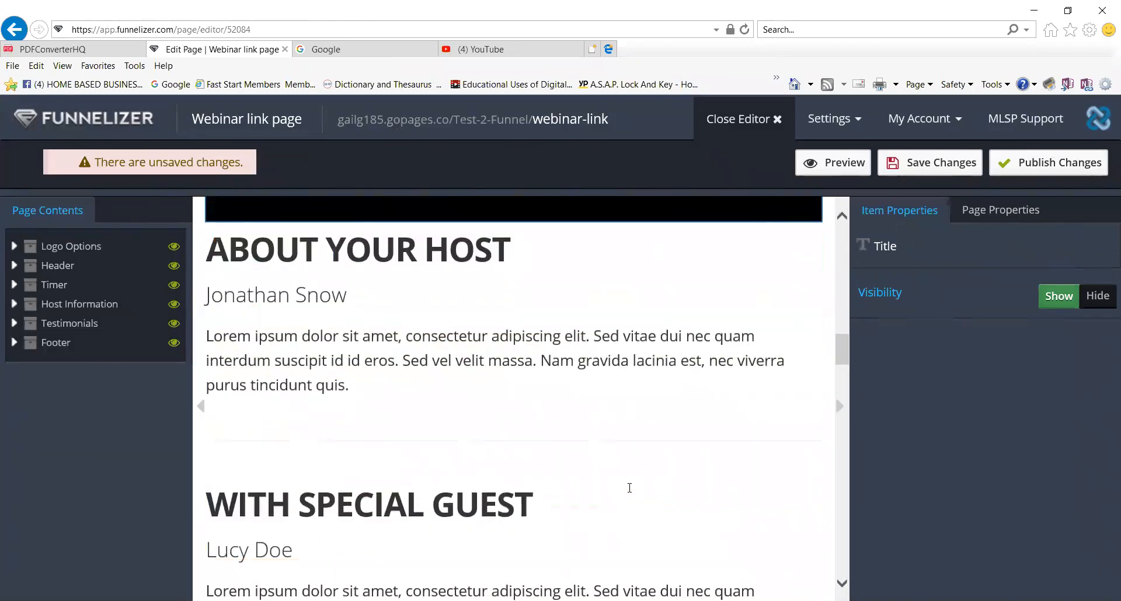
pyautogui.scroll(-3, 625, 488)
pyautogui.scroll(14, 626, 484)
pyautogui.scroll(10, 584, 456)
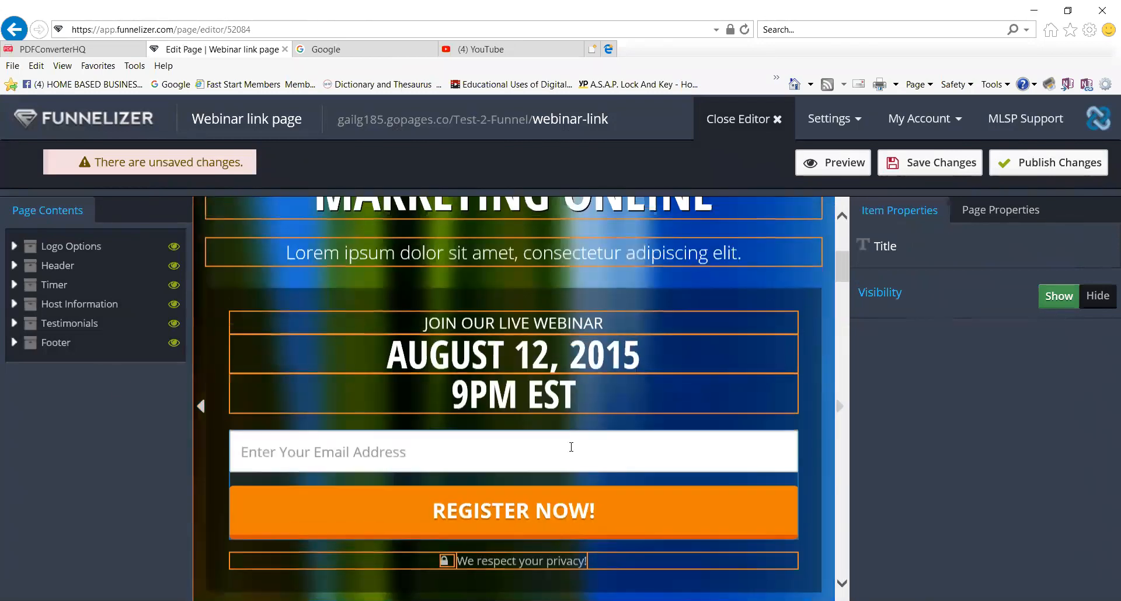
pyautogui.click(630, 240)
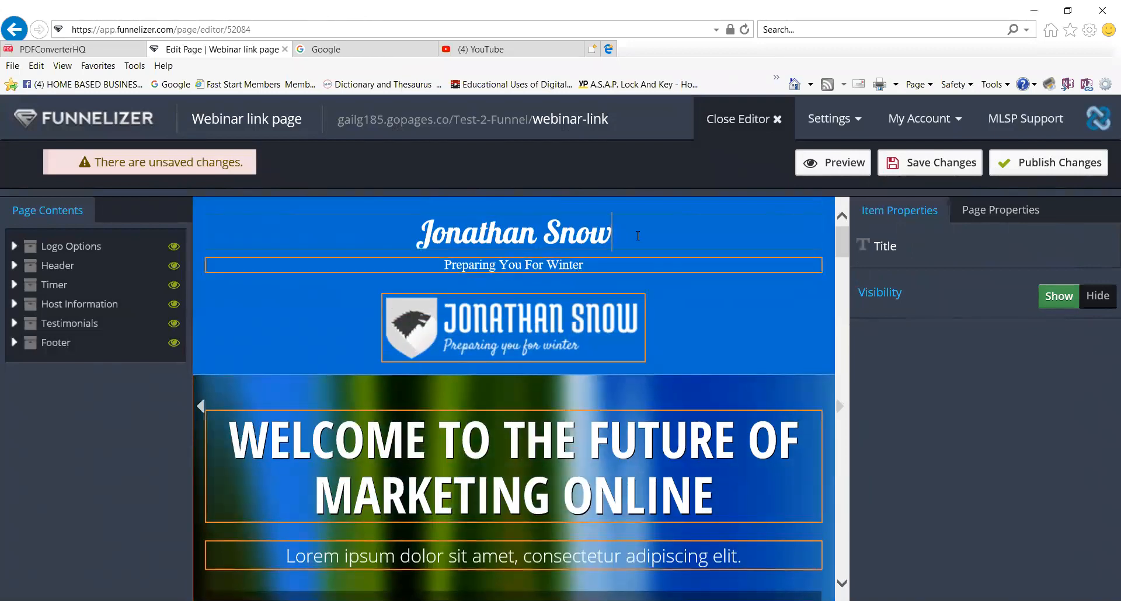
pyautogui.tripleClick(448, 241)
pyautogui.write('Yest')
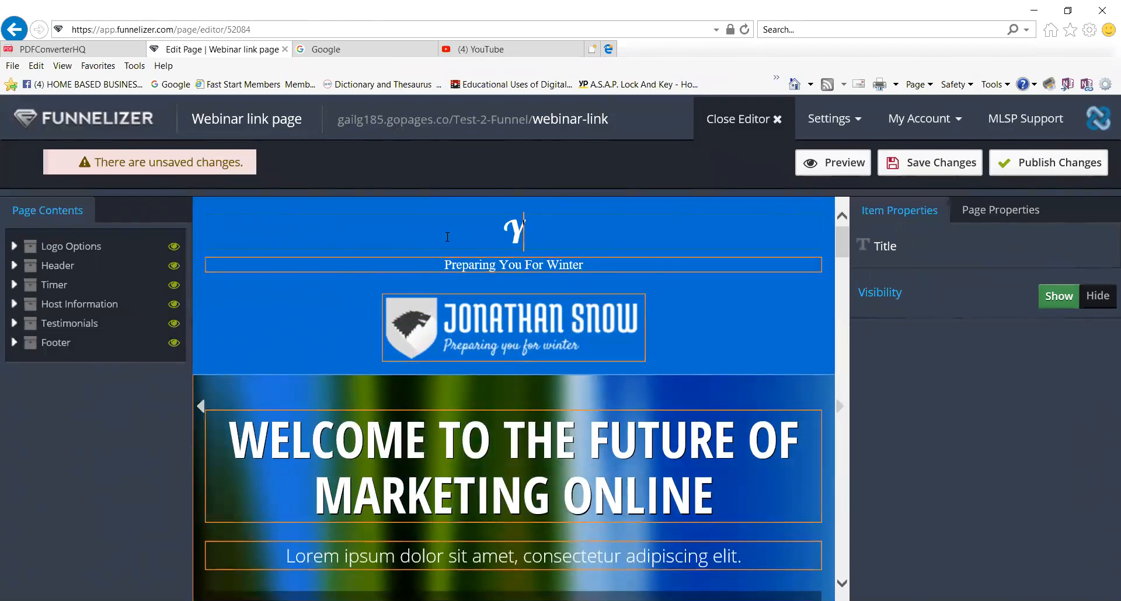
pyautogui.press('BackSpace')
pyautogui.press('BackSpace')
pyautogui.press('BackSpace')
pyautogui.press('BackSpace')
pyautogui.write('Test Funne')
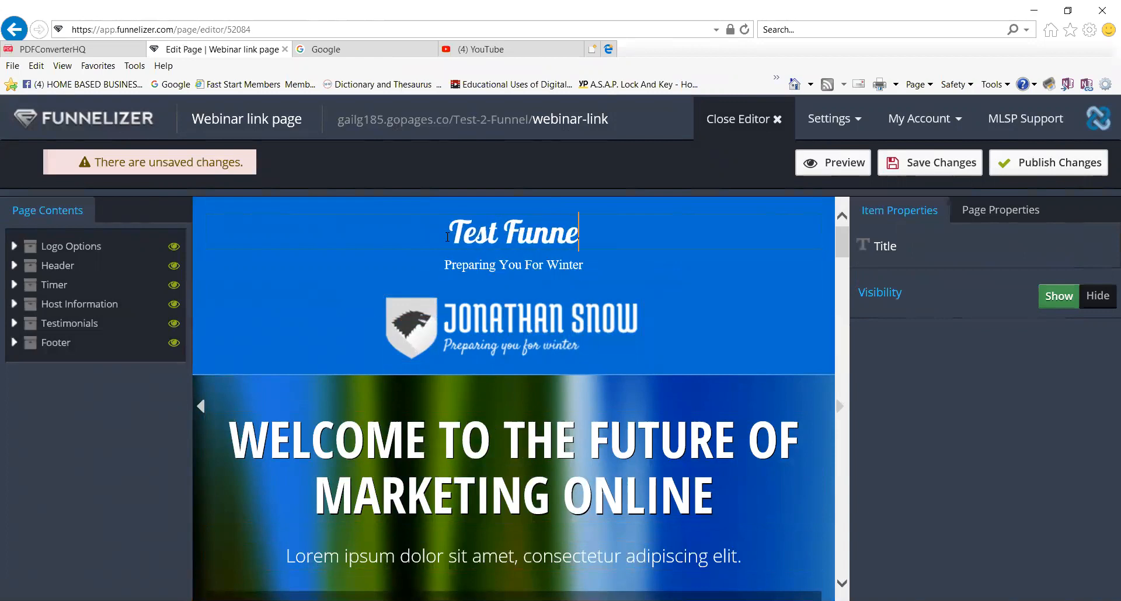
pyautogui.write('l Webinar')
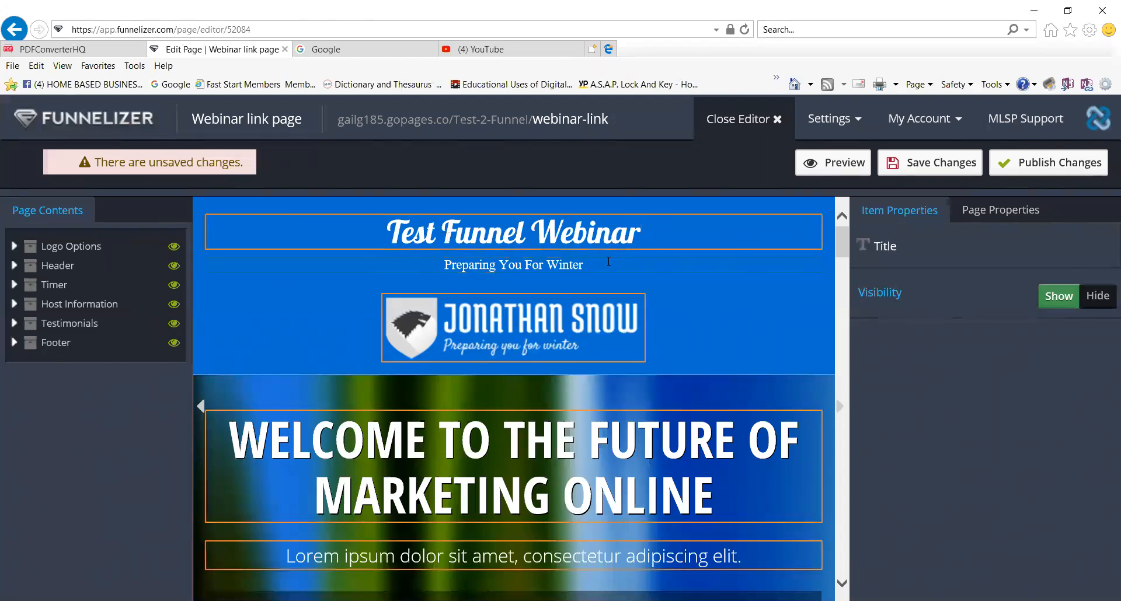
# Change the subtitle 'Preparing You For Winter' to 'presented by'.
pyautogui.moveTo(600, 264); pyautogui.dragTo(444, 266)
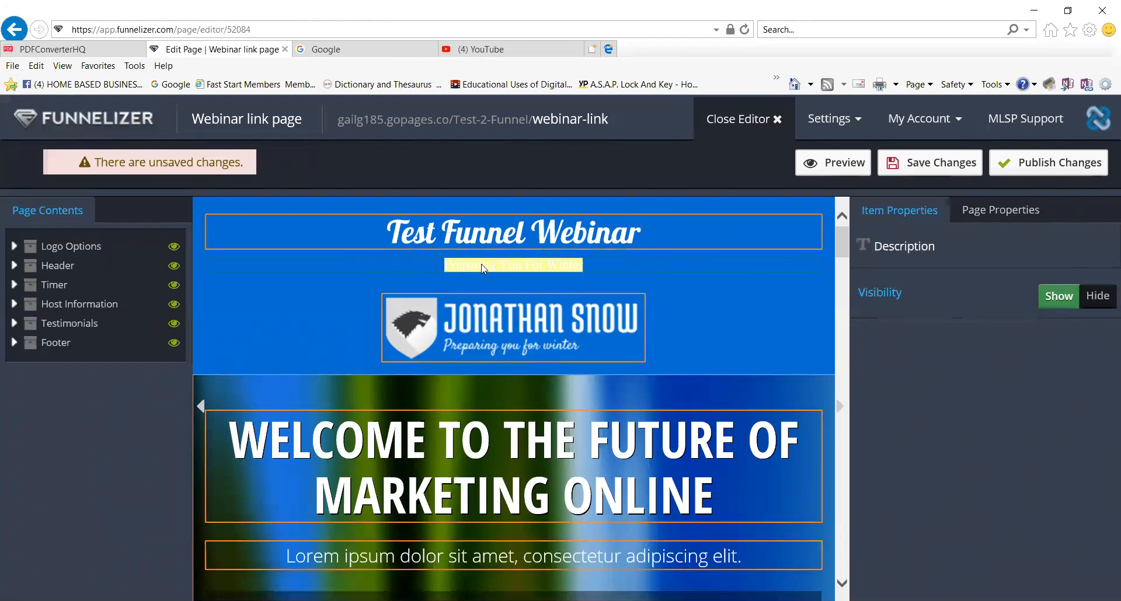
pyautogui.write('presetne')
pyautogui.press('BackSpace')
pyautogui.press('BackSpace')
pyautogui.press('BackSpace')
pyautogui.write('nted')
pyautogui.press('BackSpace')
pyautogui.press('BackSpace')
pyautogui.press('BackSpace')
pyautogui.press('BackSpace')
pyautogui.write('nted by')
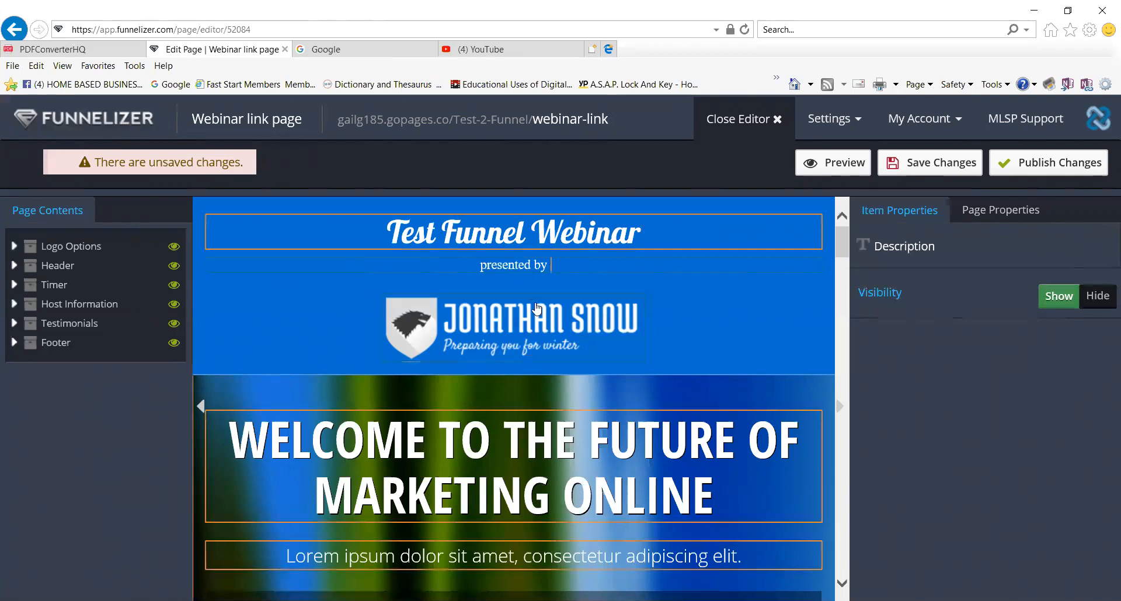
pyautogui.click(588, 344)
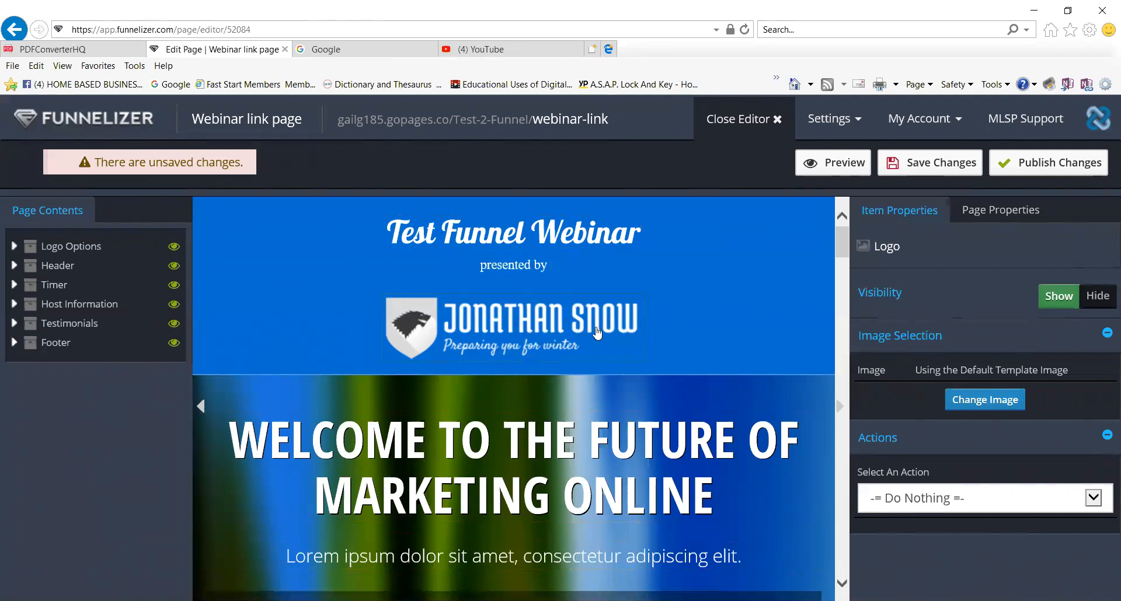
# Replace the header logo with the MOBLFT Webinar Weekly image from the image picker.
pyautogui.click(994, 400)
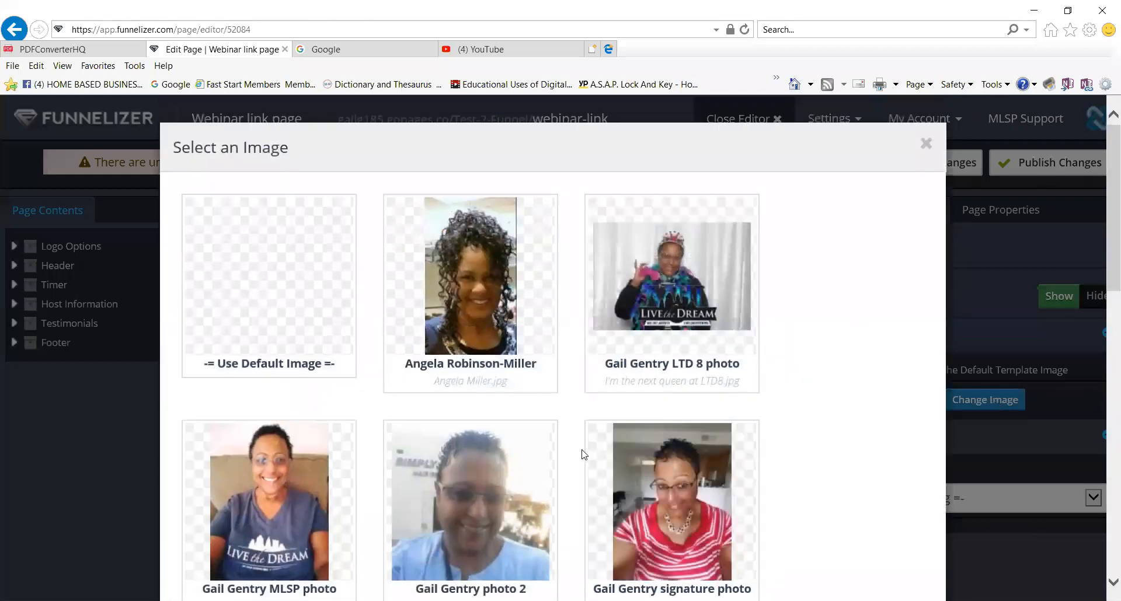
pyautogui.scroll(-2, 586, 447)
pyautogui.moveTo(654, 217)
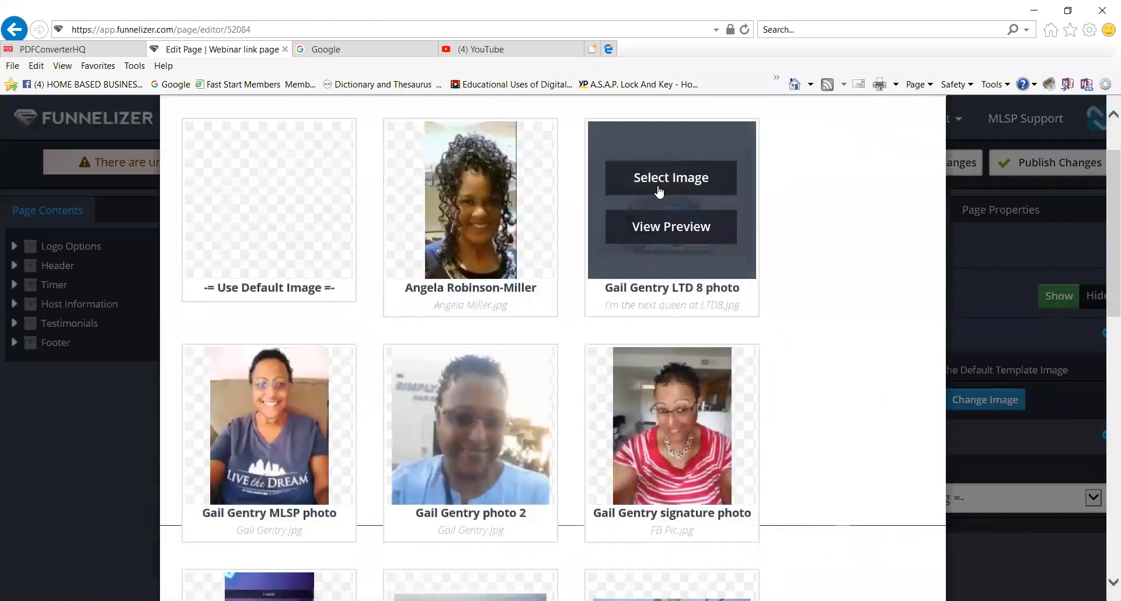
pyautogui.click(657, 185)
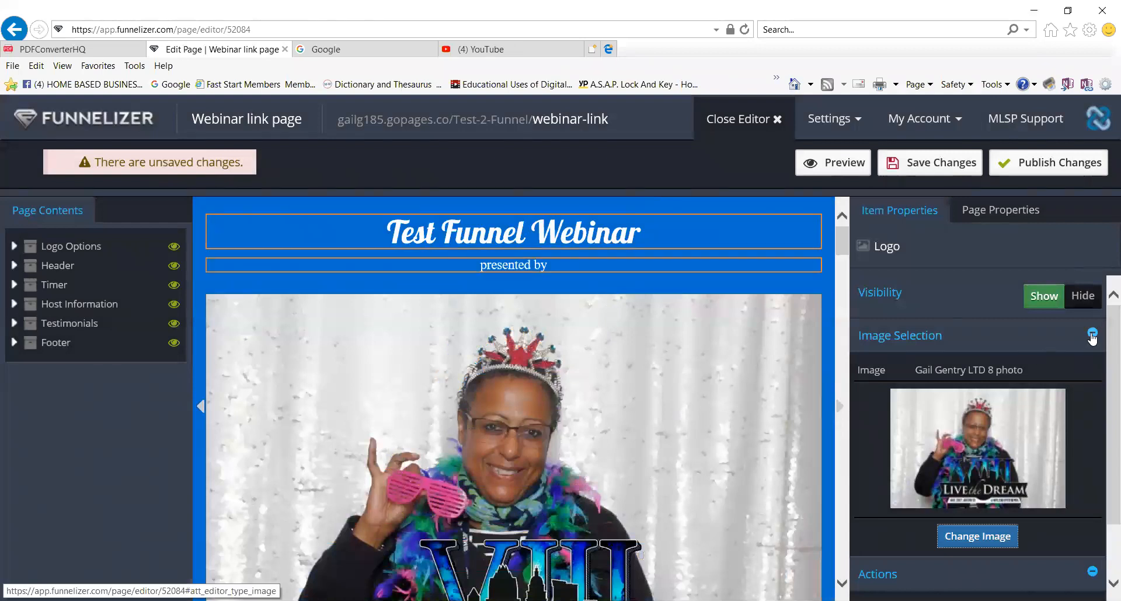
pyautogui.click(979, 536)
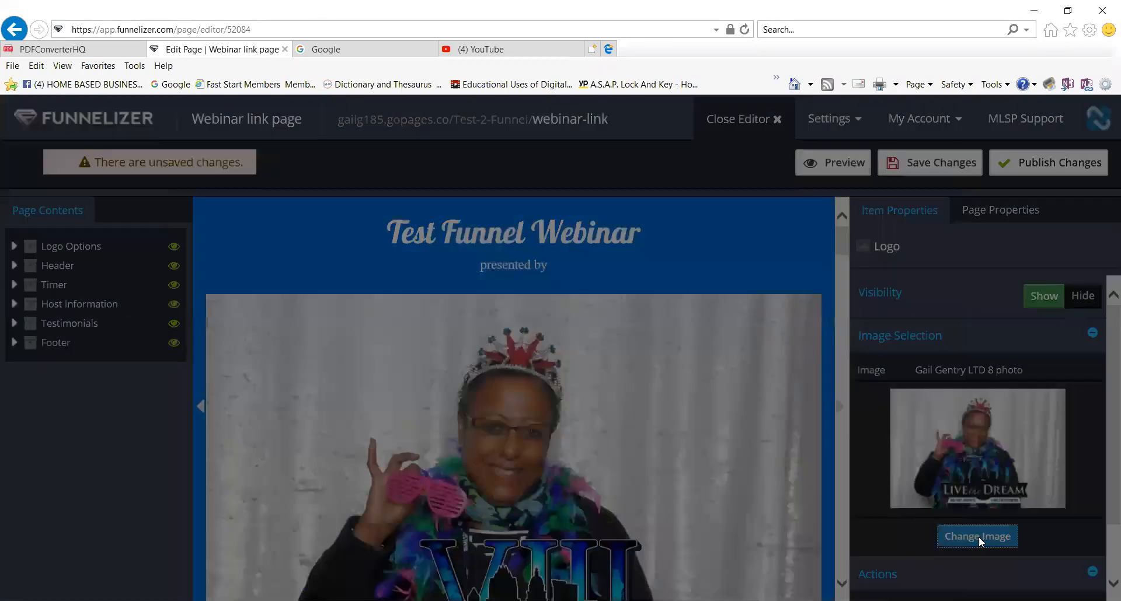
pyautogui.scroll(-8, 590, 409)
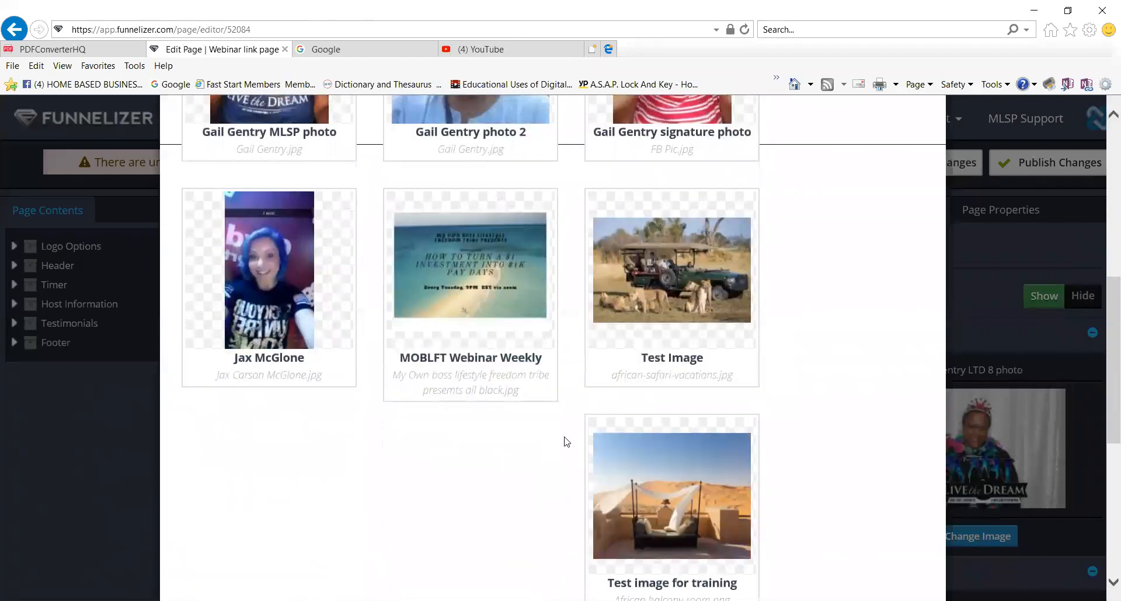
pyautogui.scroll(-1, 567, 442)
pyautogui.scroll(3, 525, 409)
pyautogui.moveTo(474, 352)
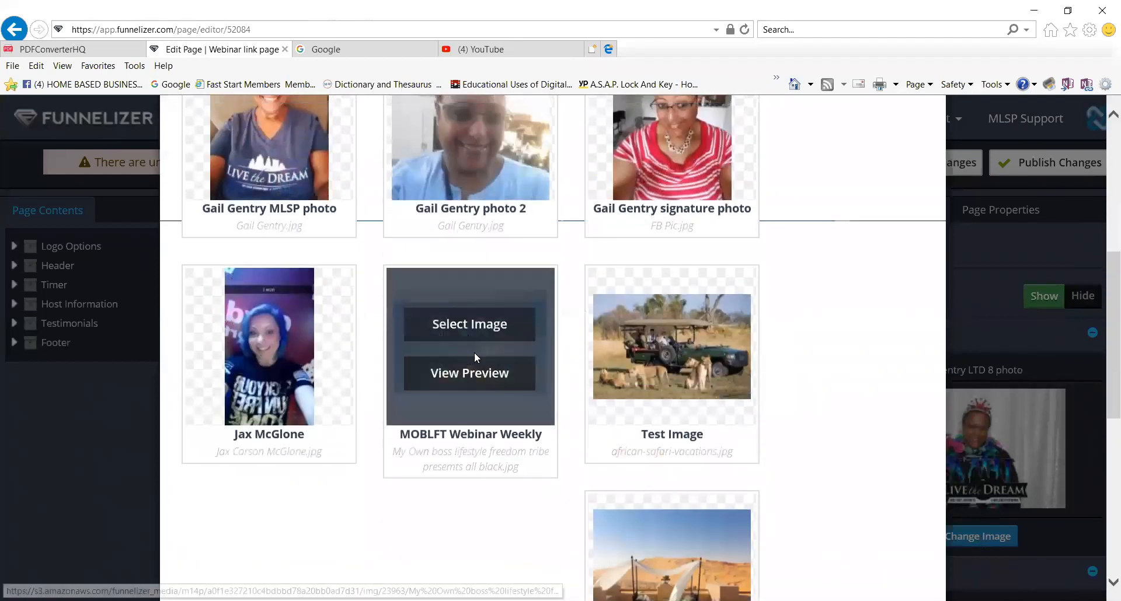
pyautogui.click(475, 327)
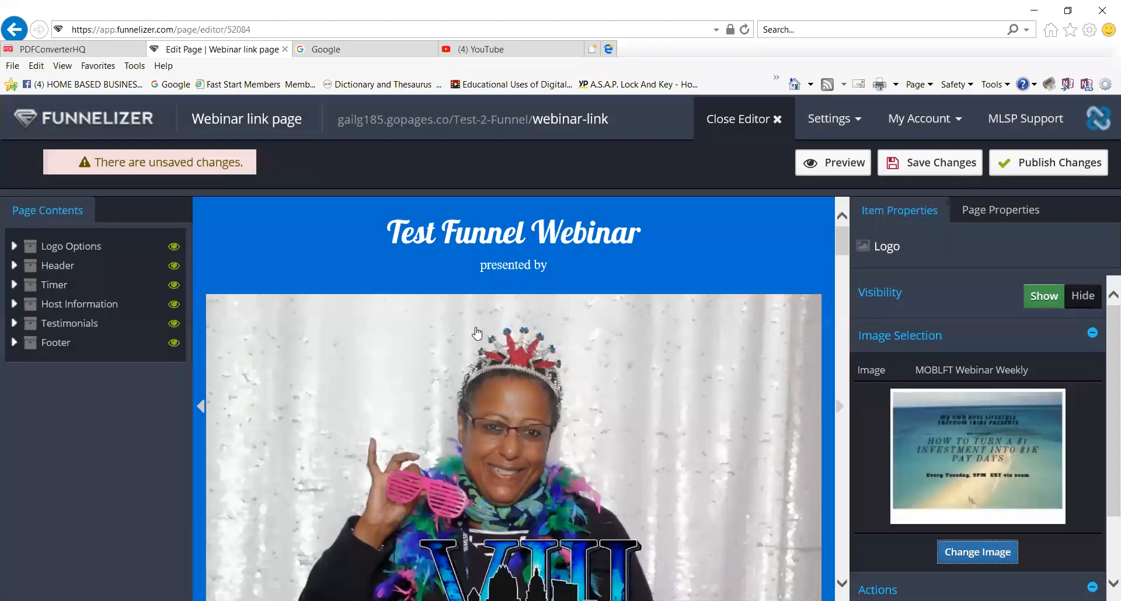
# Scroll to the welcome section and edit the 'WELCOME TO THE FUTURE OF MARKETING ONLINE' headline.
pyautogui.scroll(-3, 643, 424)
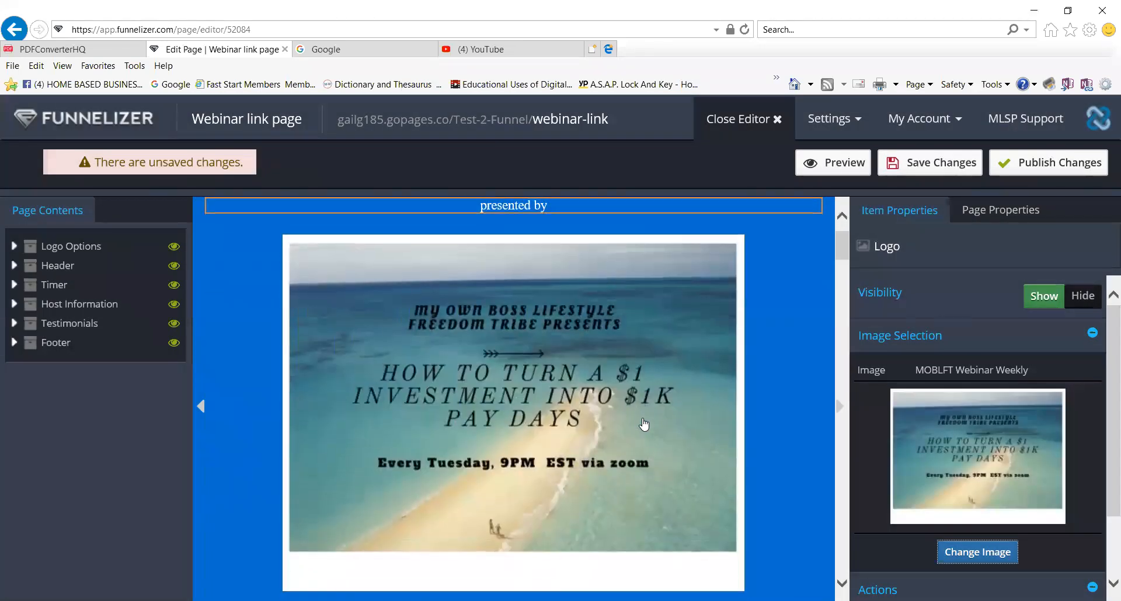
pyautogui.scroll(3, 644, 423)
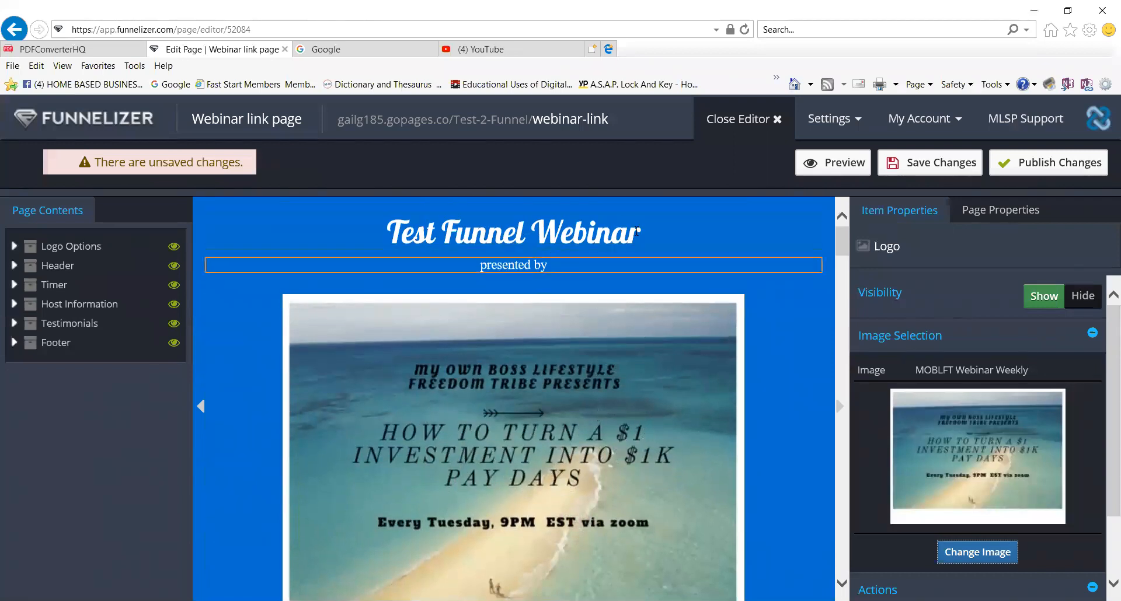
pyautogui.scroll(-5, 635, 432)
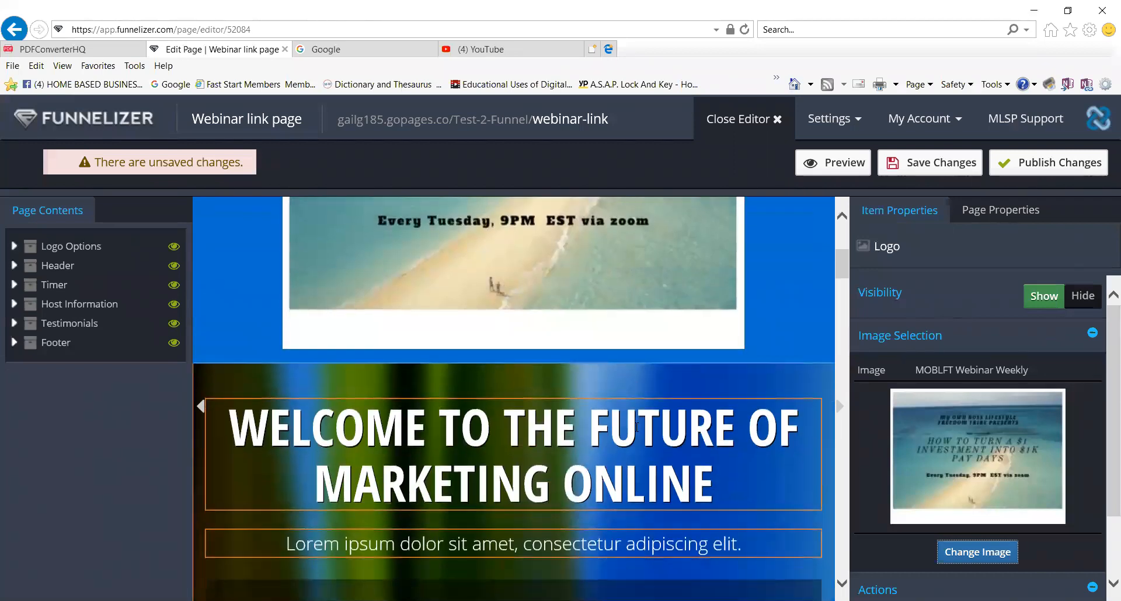
pyautogui.click(729, 430)
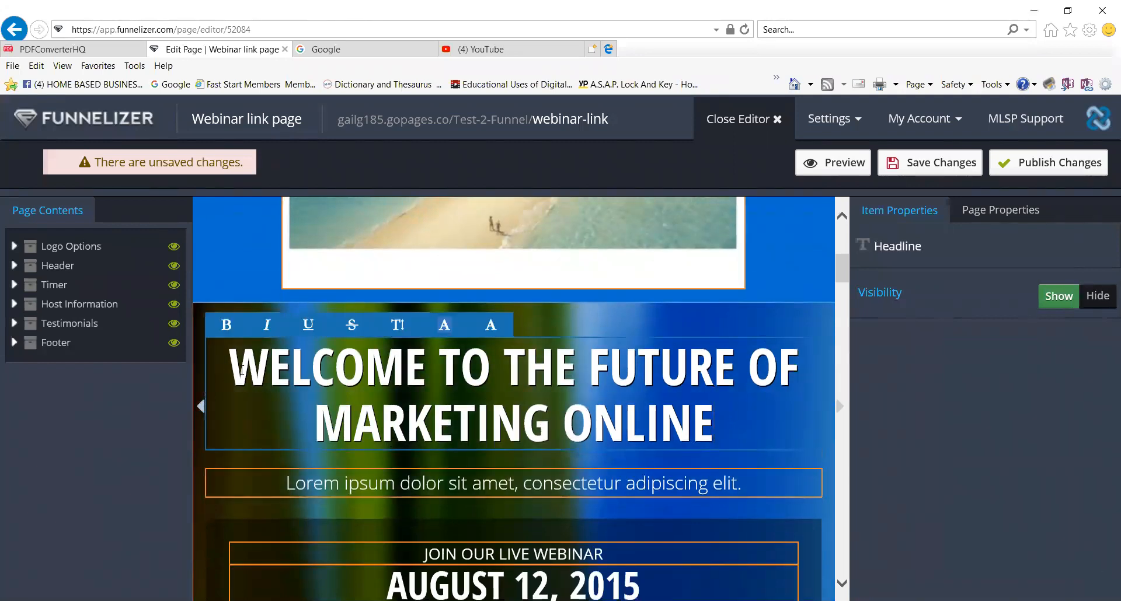
# Rewrite the welcome headline as 'Test Funnel - Turn $1 into $1,000!!!'.
pyautogui.moveTo(233, 372); pyautogui.dragTo(665, 420)
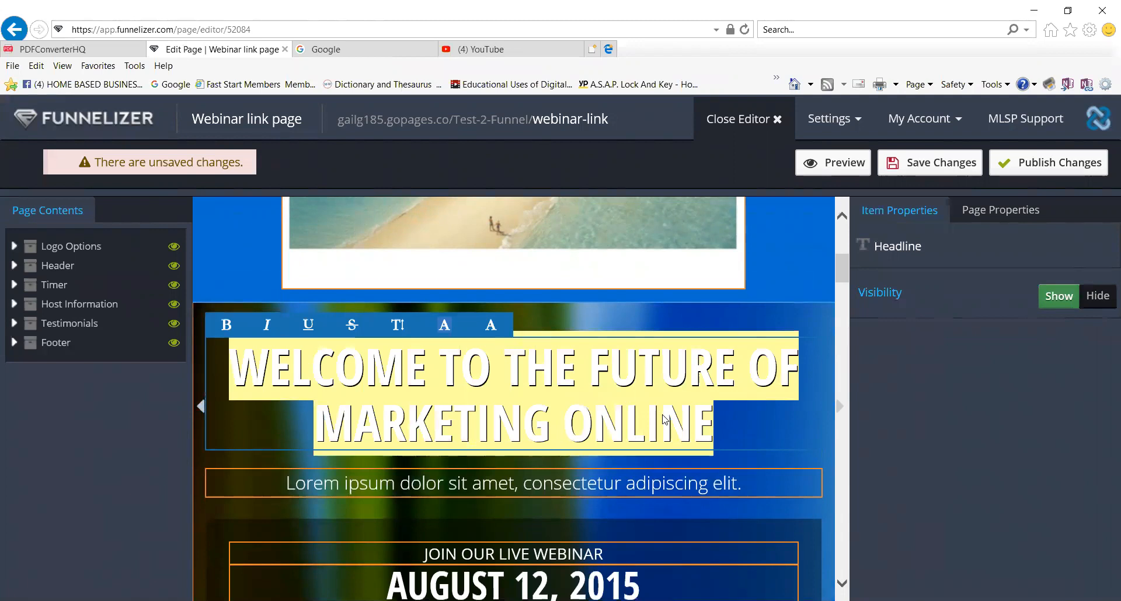
pyautogui.write('Test Fun')
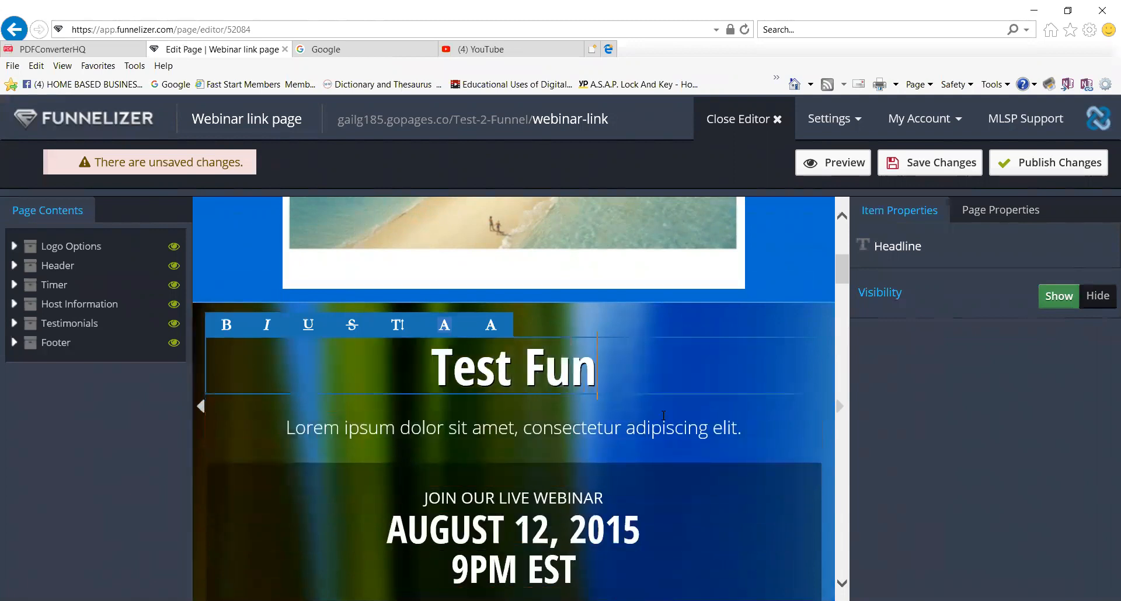
pyautogui.write('nel - Make')
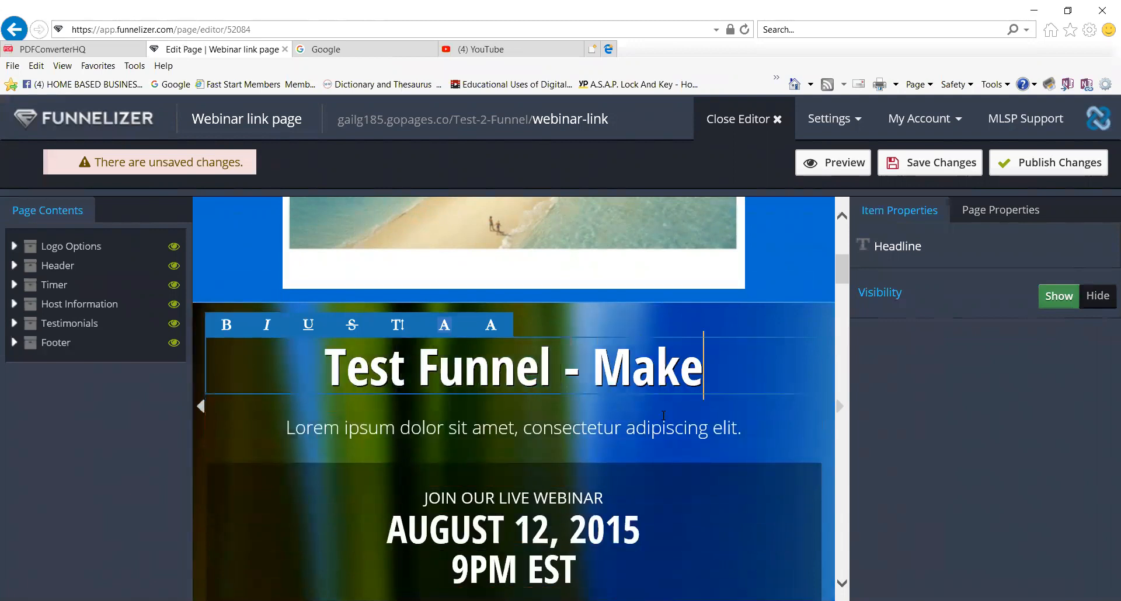
pyautogui.write(' $1')
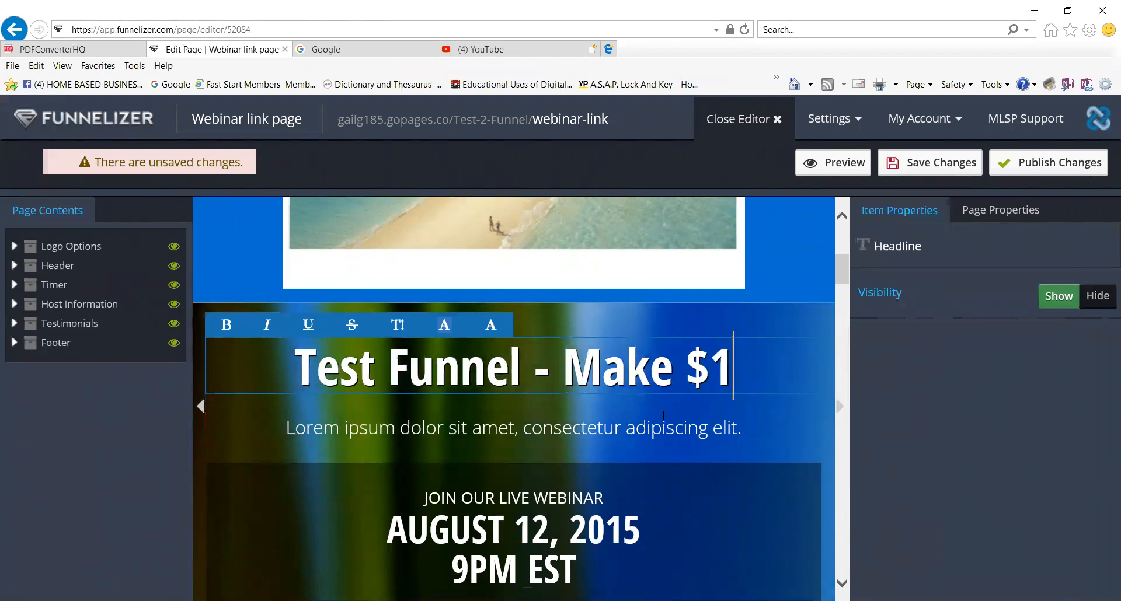
pyautogui.press('BackSpace')
pyautogui.press('BackSpace')
pyautogui.press('BackSpace')
pyautogui.press('BackSpace')
pyautogui.press('BackSpace')
pyautogui.press('BackSpace')
pyautogui.press('BackSpace')
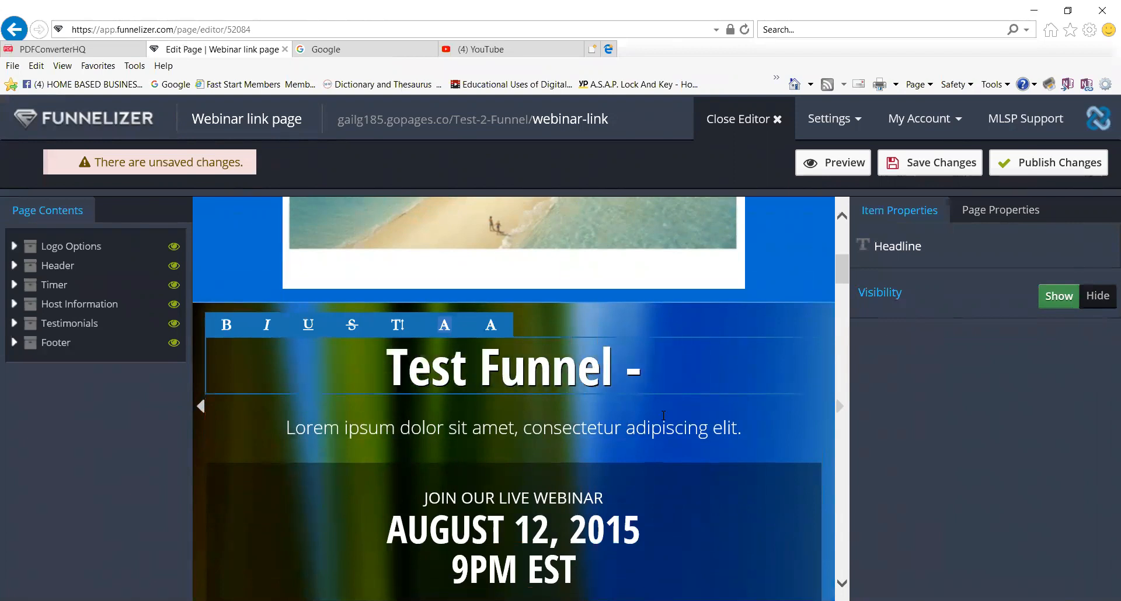
pyautogui.write('Turn $1 into $1m')
pyautogui.press('BackSpace')
pyautogui.write(',000')
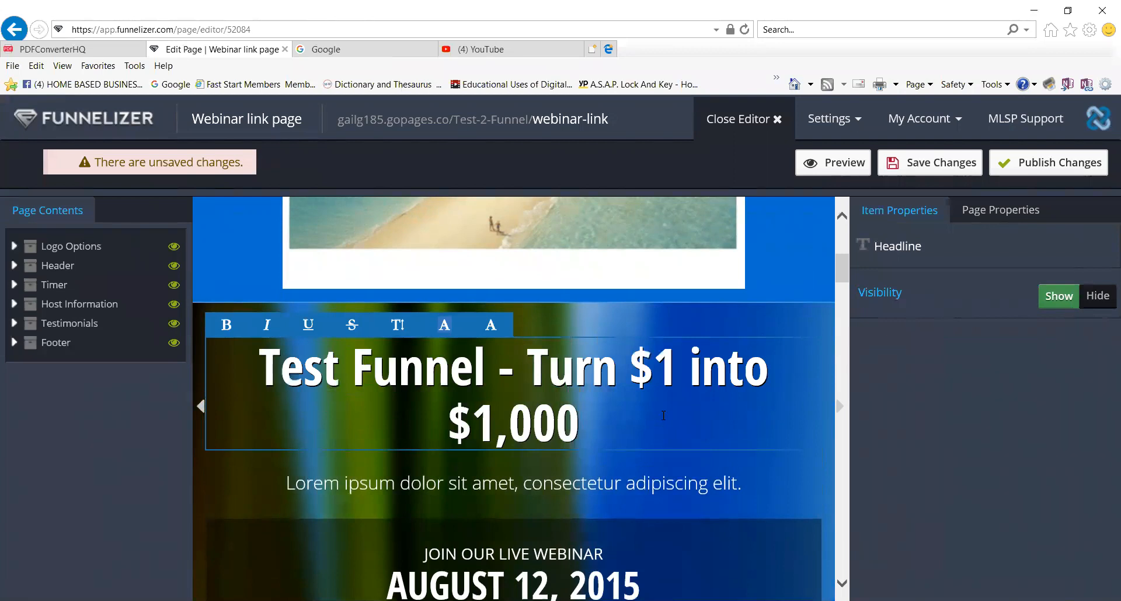
pyautogui.write('!!!')
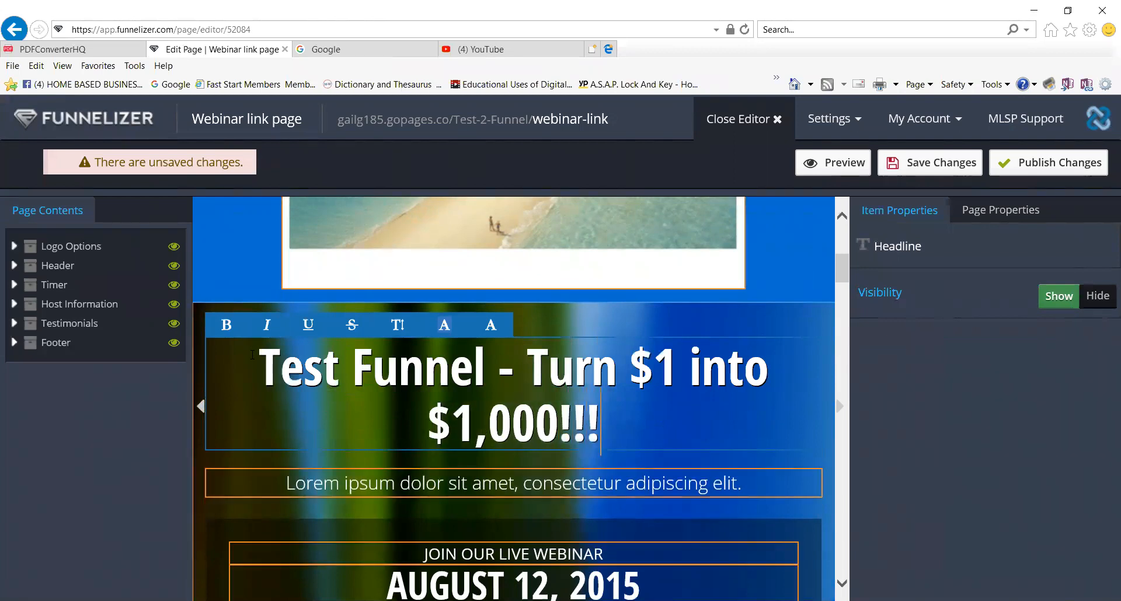
pyautogui.moveTo(267, 368); pyautogui.dragTo(626, 428)
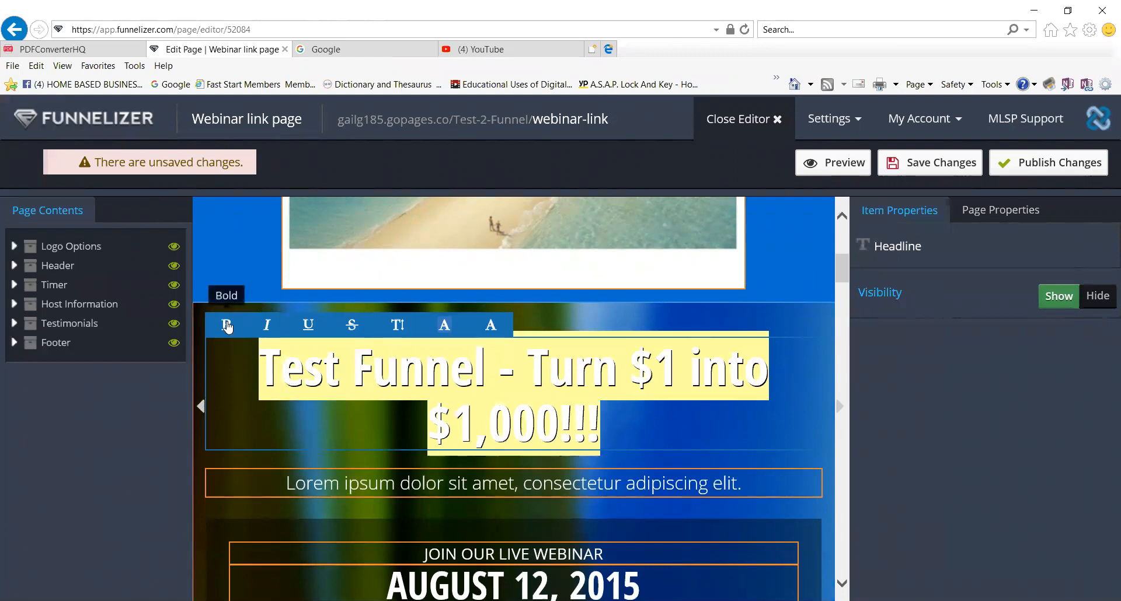
# Make the headline italic, underlined and Extra Large.
pyautogui.click(266, 326)
pyautogui.click(308, 325)
pyautogui.click(352, 327)
pyautogui.click(352, 327)
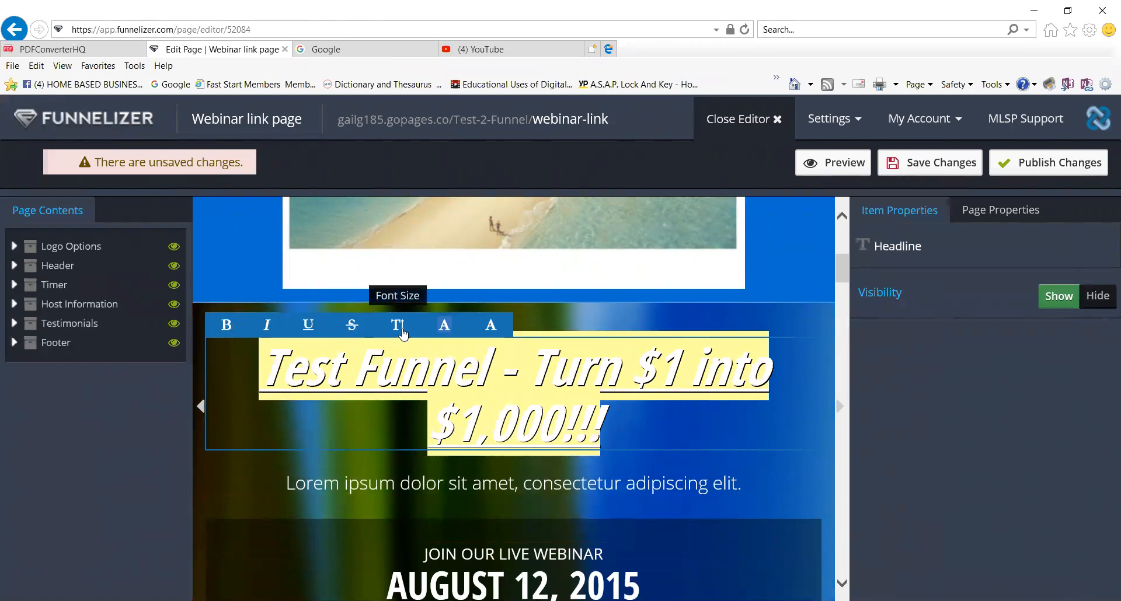
pyautogui.click(397, 326)
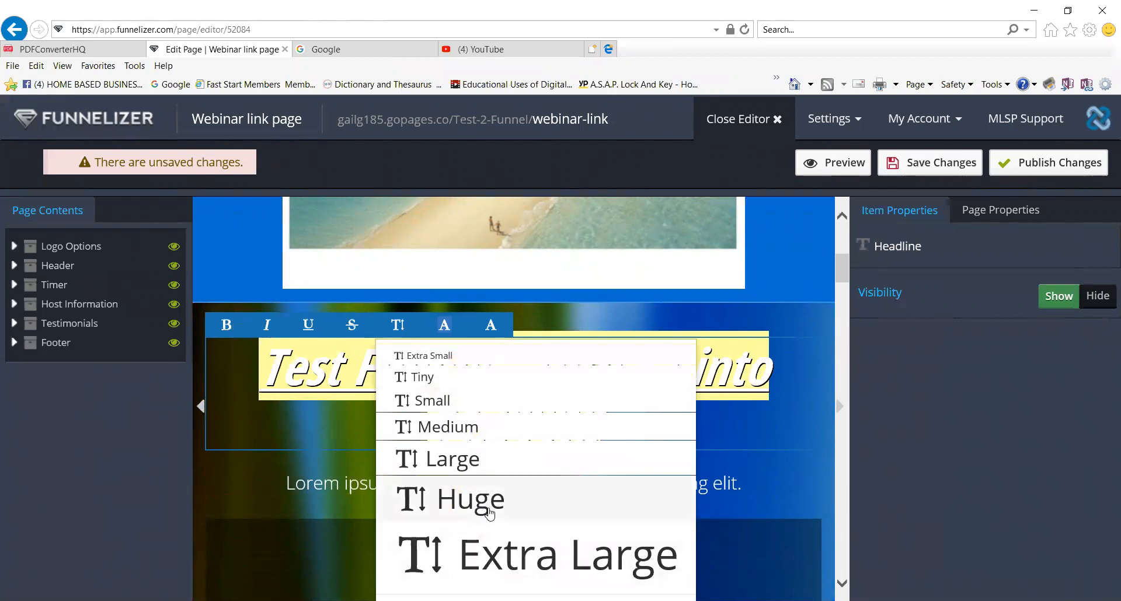
pyautogui.click(489, 514)
pyautogui.click(399, 325)
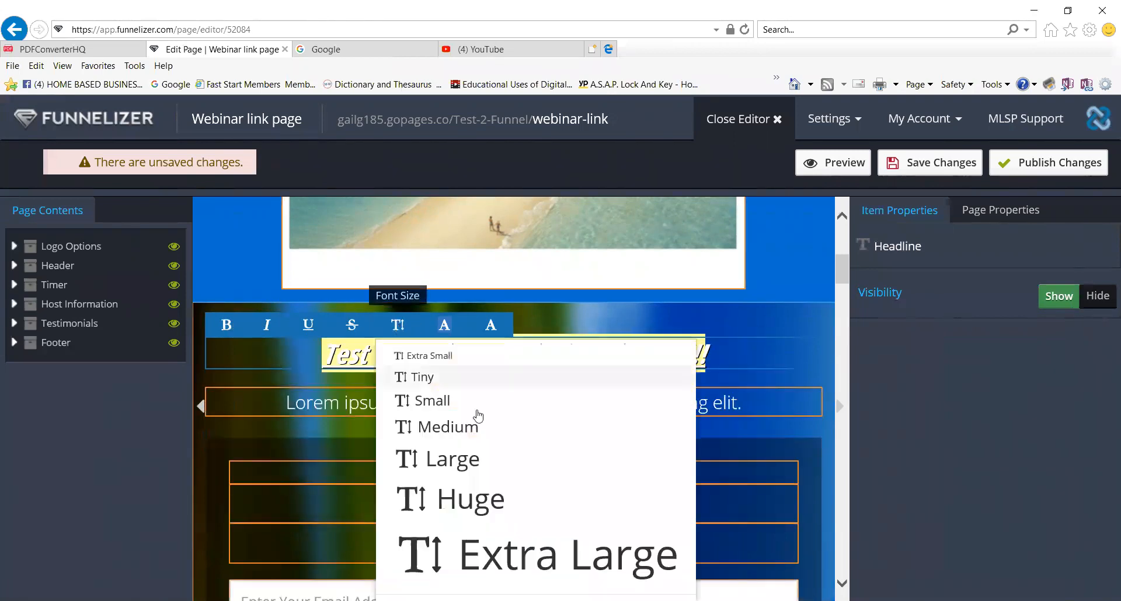
pyautogui.click(562, 553)
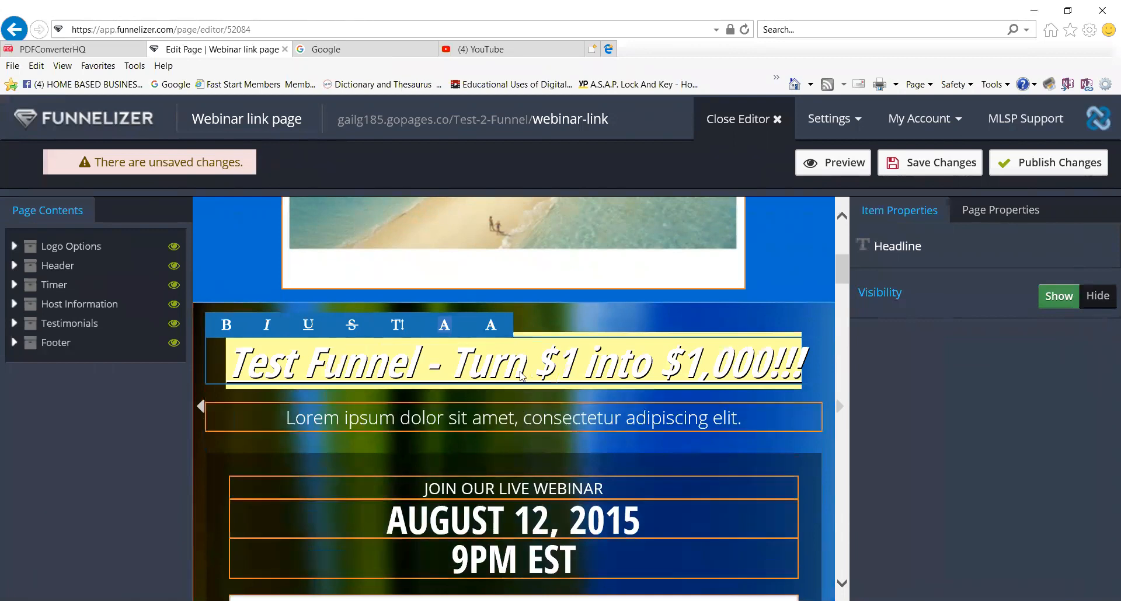
# Give the headline a pink-red background and dark red text colour.
pyautogui.click(448, 327)
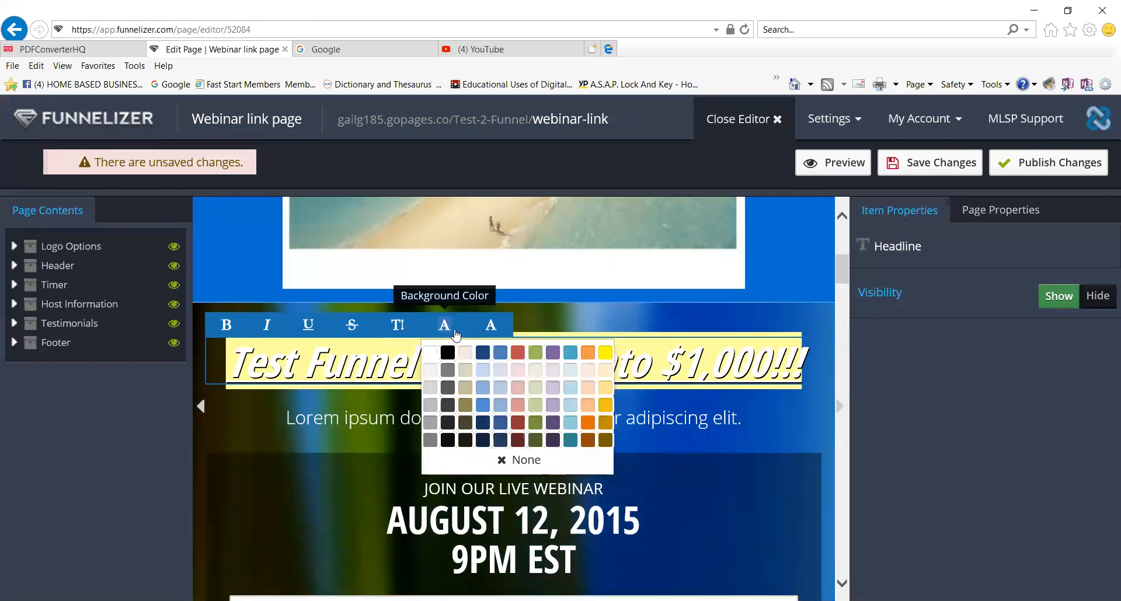
pyautogui.click(519, 402)
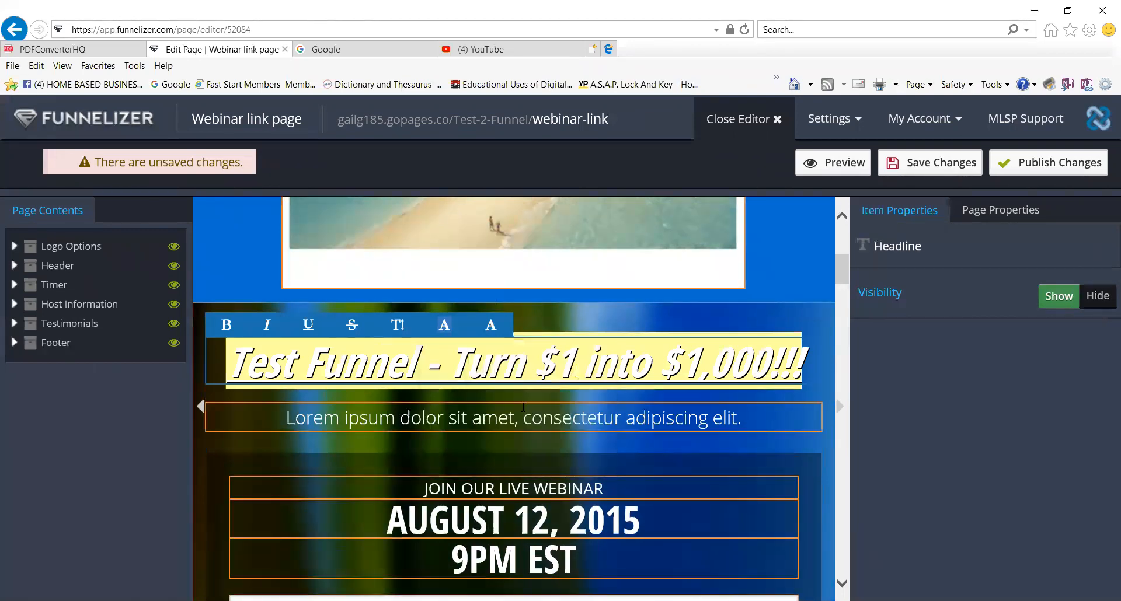
pyautogui.click(490, 327)
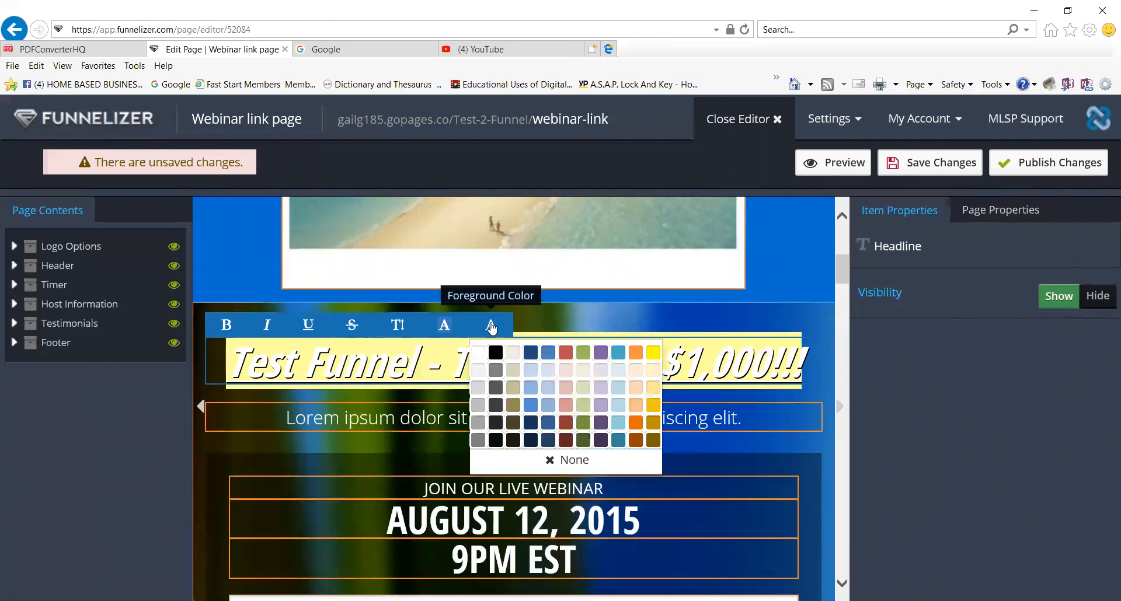
pyautogui.click(566, 431)
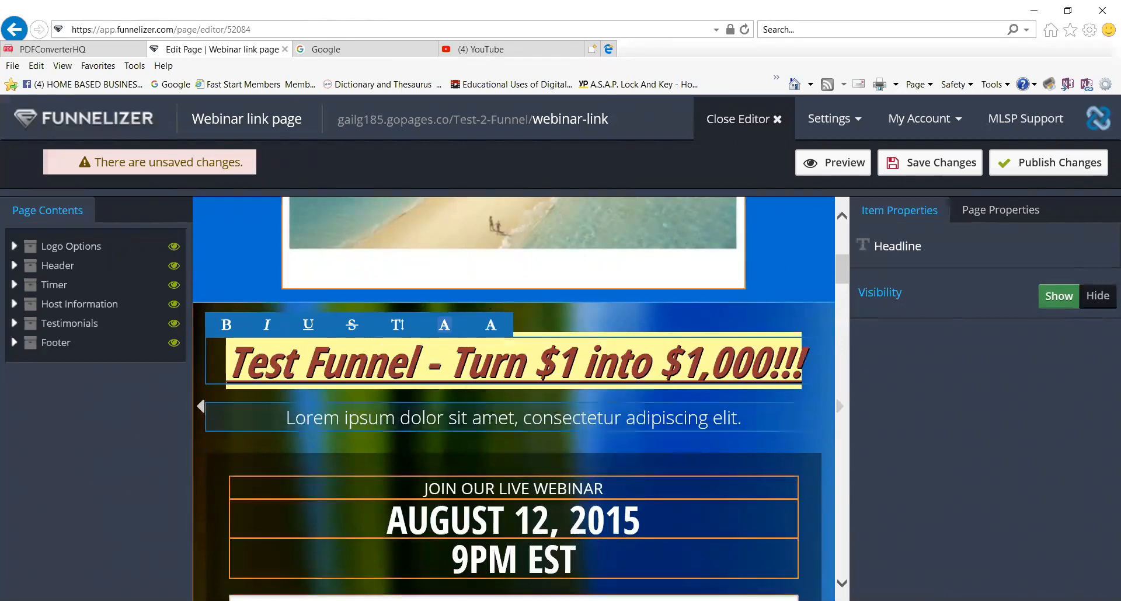
pyautogui.scroll(-1, 453, 439)
pyautogui.scroll(1, 475, 422)
pyautogui.click(458, 418)
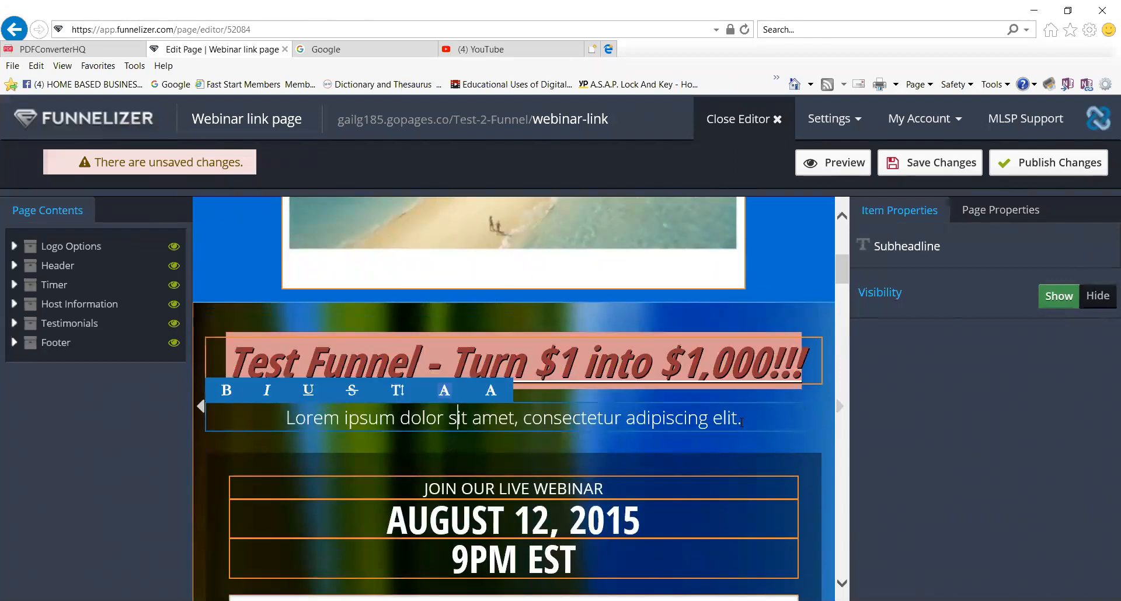
# Hide the Lorem ipsum subheadline below the main headline.
pyautogui.moveTo(745, 421); pyautogui.dragTo(313, 417)
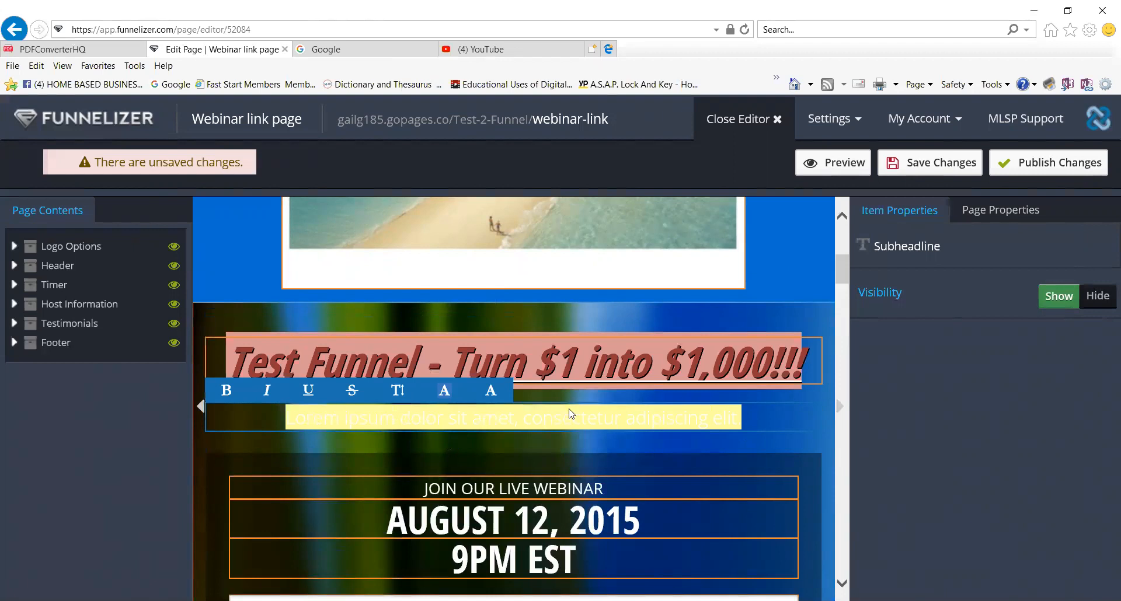
pyautogui.click(787, 427)
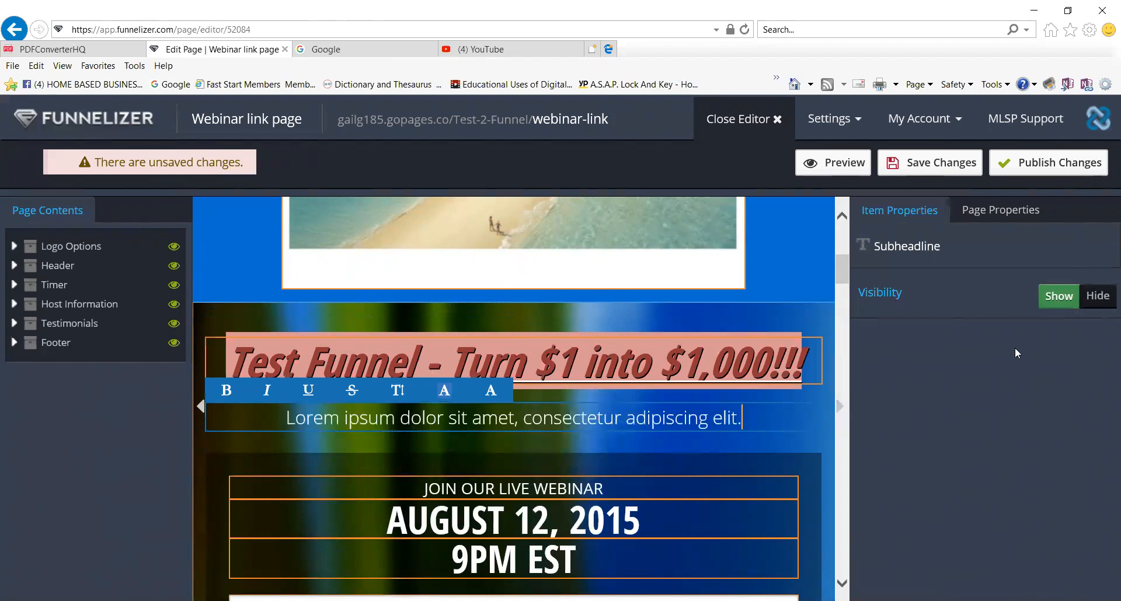
pyautogui.click(1100, 308)
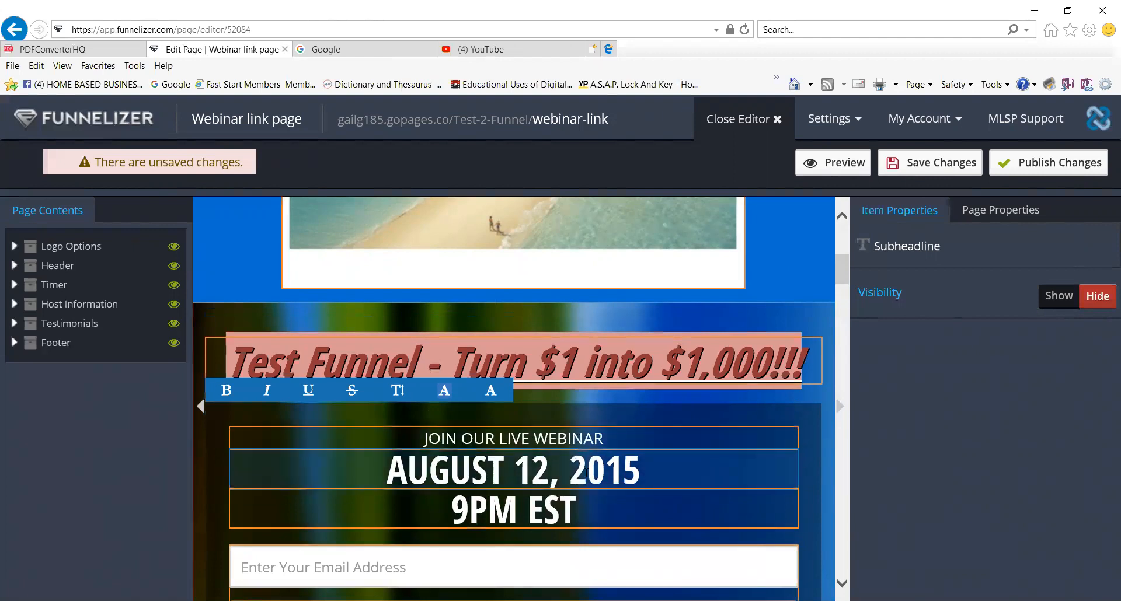
pyautogui.moveTo(656, 469); pyautogui.dragTo(425, 474)
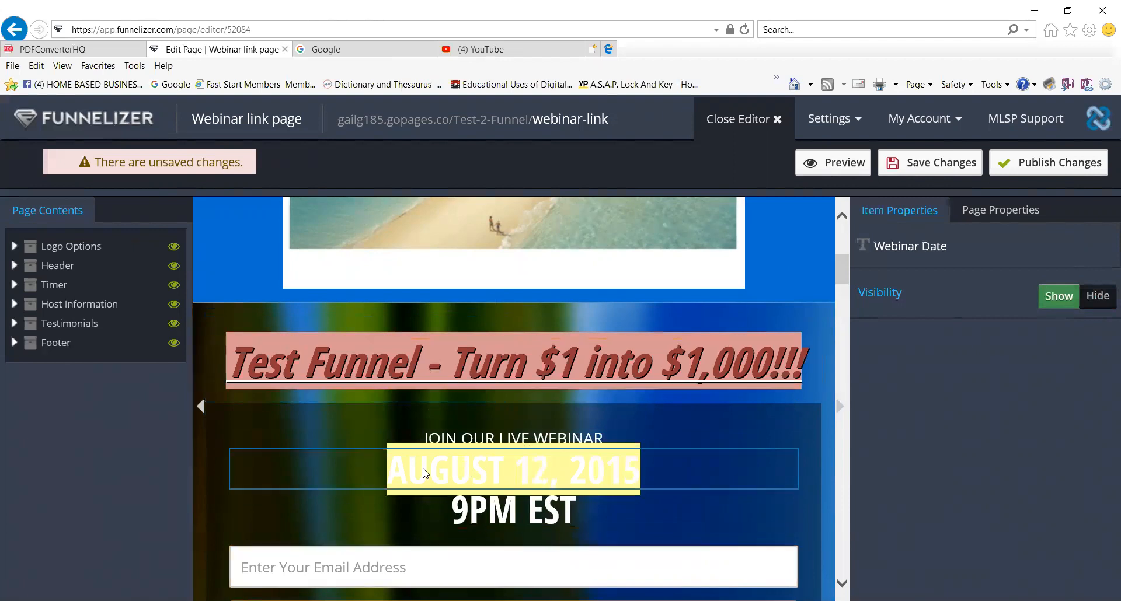
# Replace the webinar date AUGUST 12, 2015 with 'October 23, 2017'.
pyautogui.write('Octo')
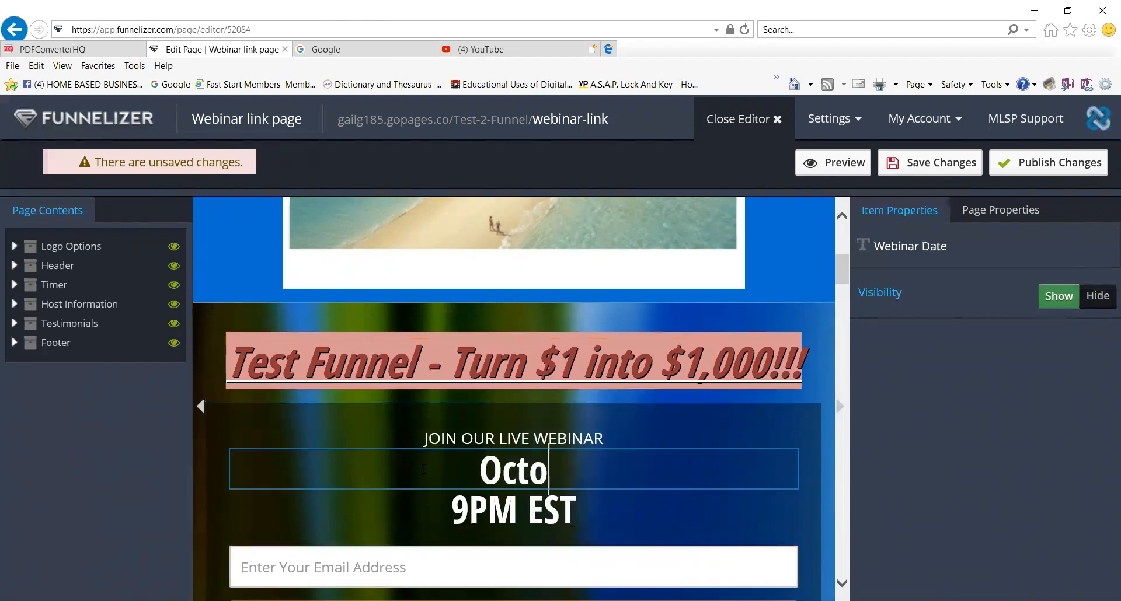
pyautogui.write('ber 23, 2017')
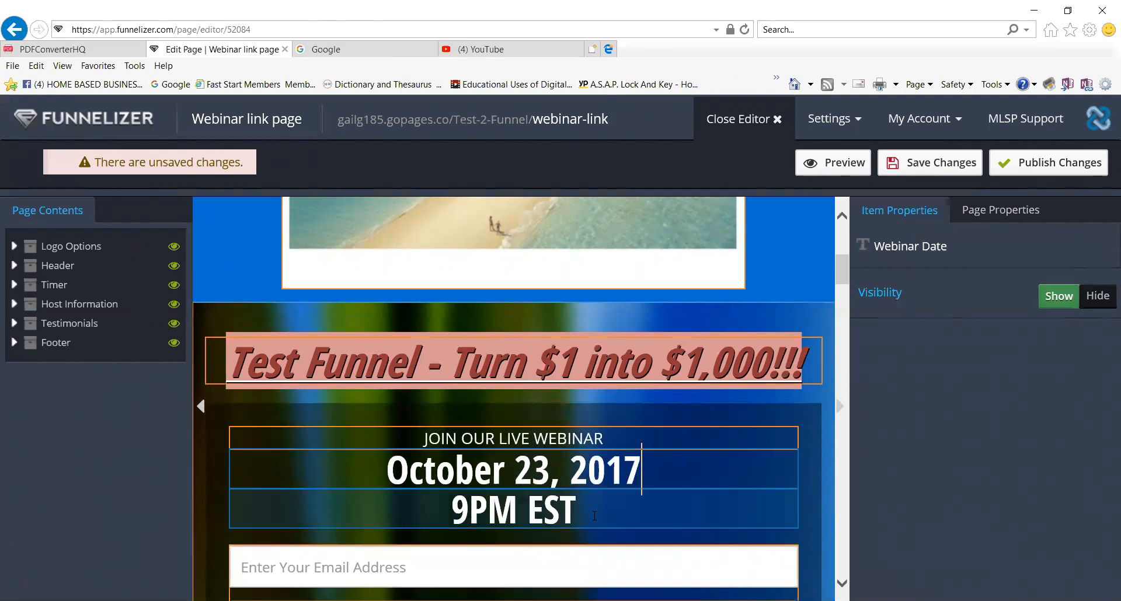
pyautogui.scroll(-2, 594, 517)
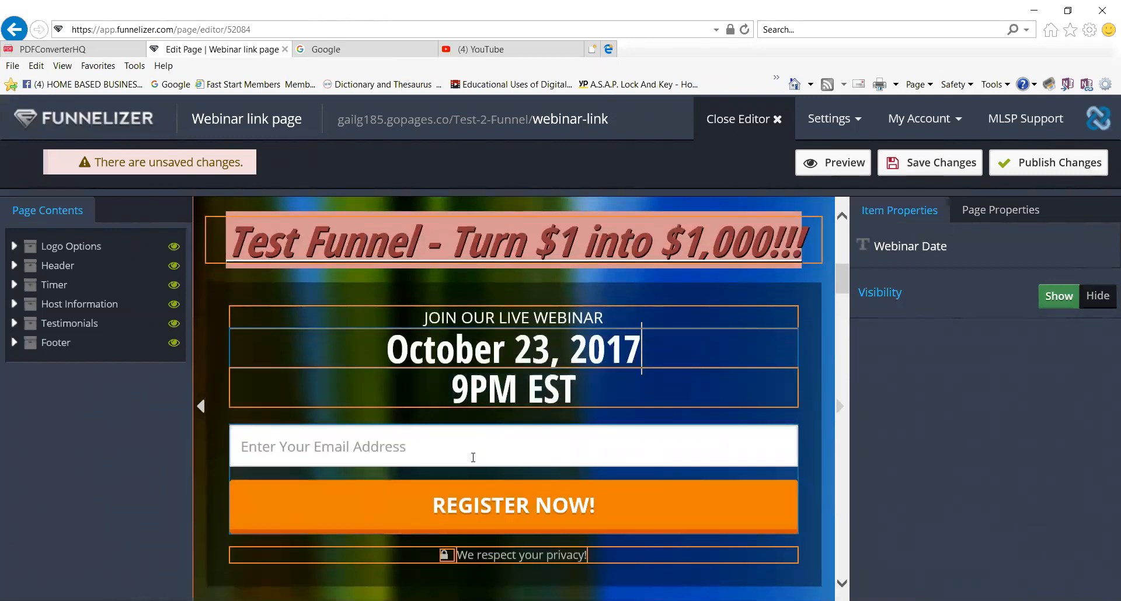
pyautogui.click(402, 458)
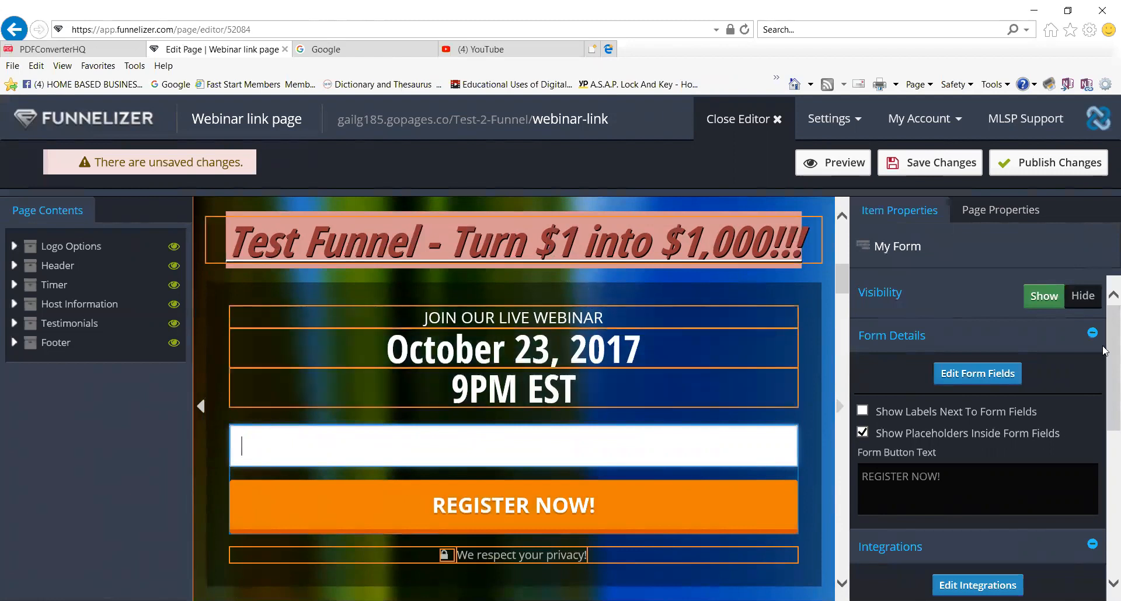
# Keep form labels hidden and placeholders shown inside the registration form fields.
pyautogui.moveTo(1104, 350); pyautogui.dragTo(1103, 373)
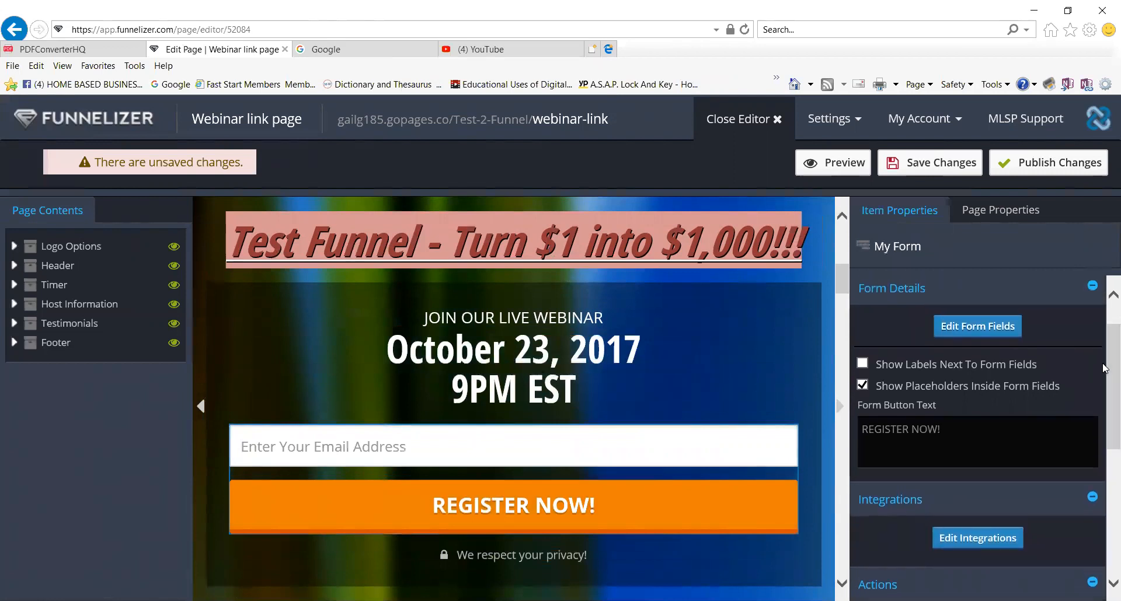
pyautogui.click(863, 363)
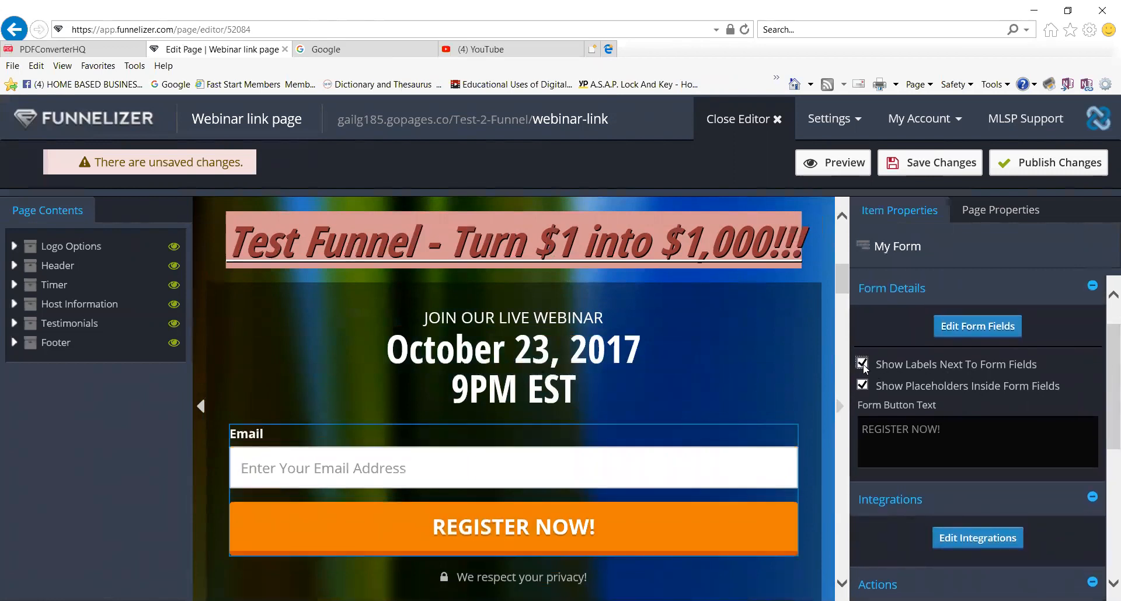
pyautogui.click(862, 364)
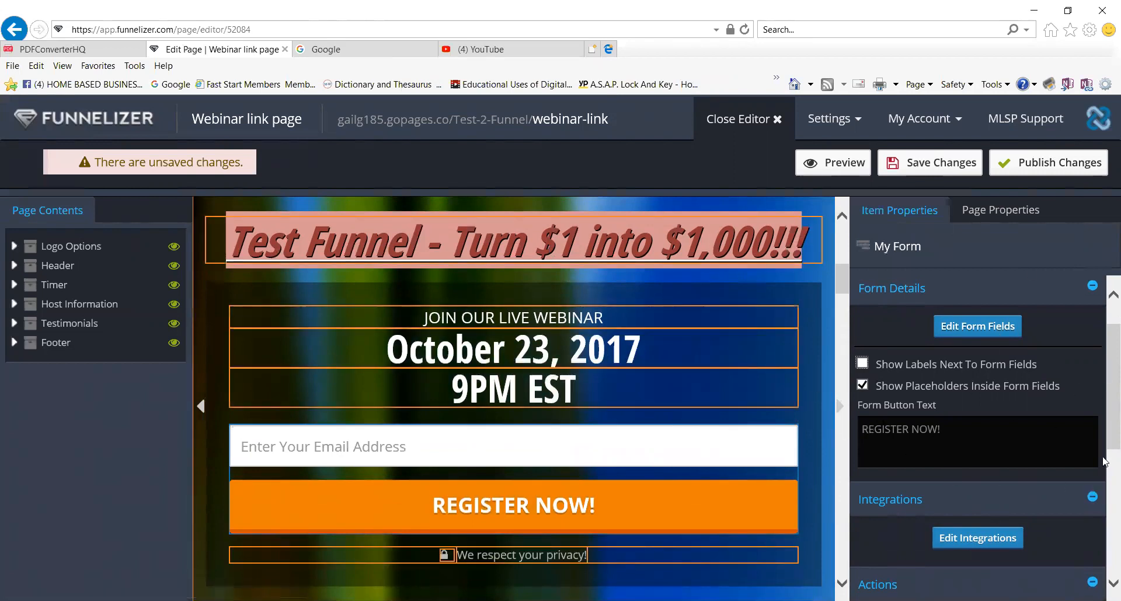
pyautogui.click(862, 364)
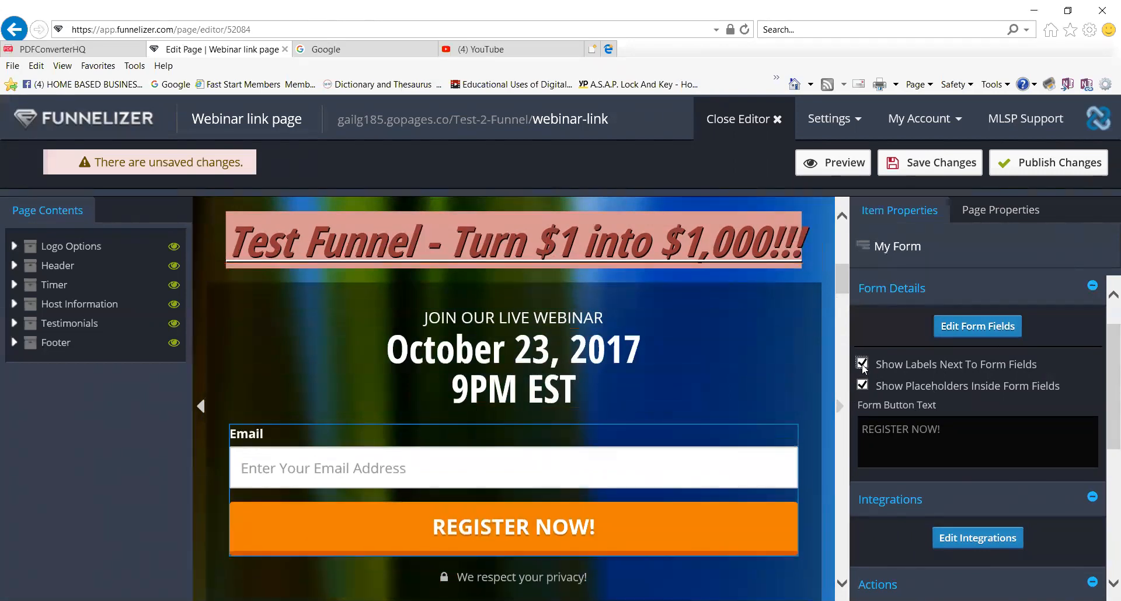
pyautogui.click(862, 364)
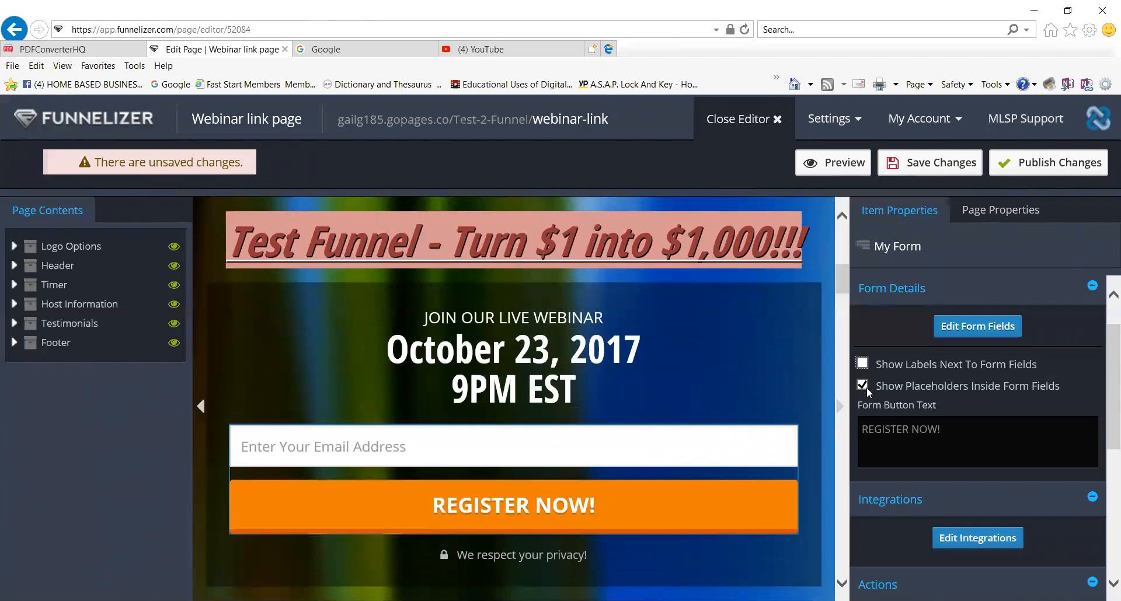
pyautogui.click(862, 386)
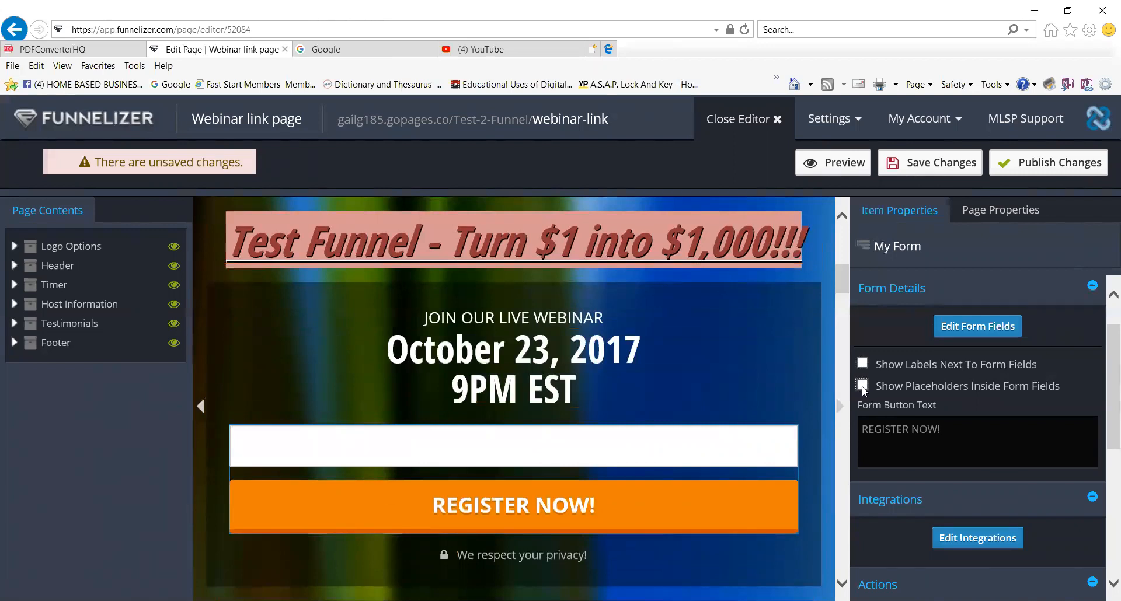
pyautogui.click(863, 385)
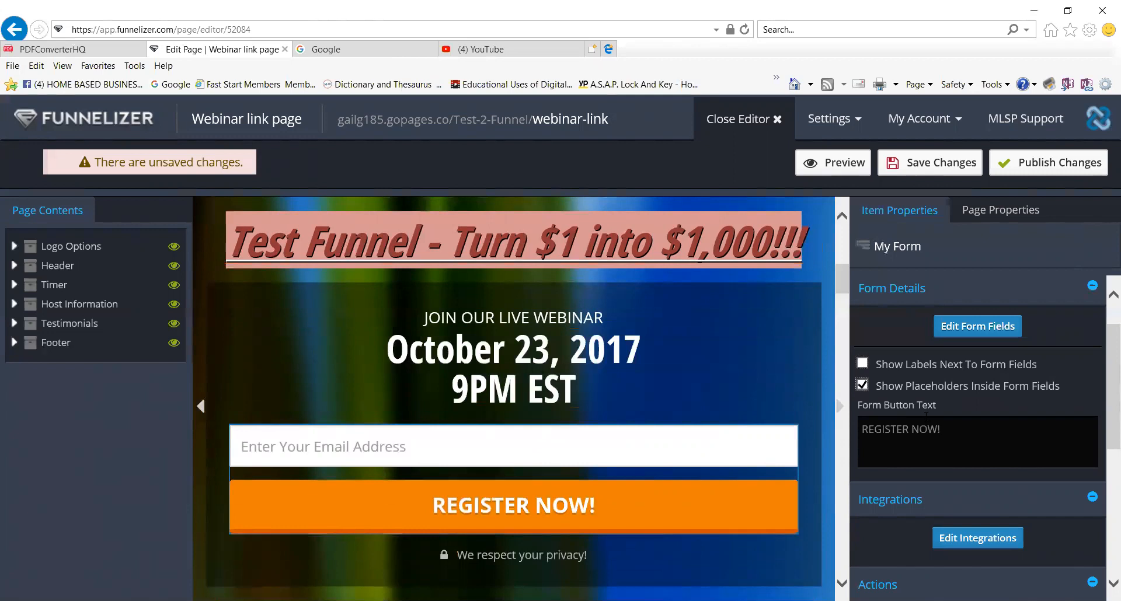
pyautogui.click(978, 328)
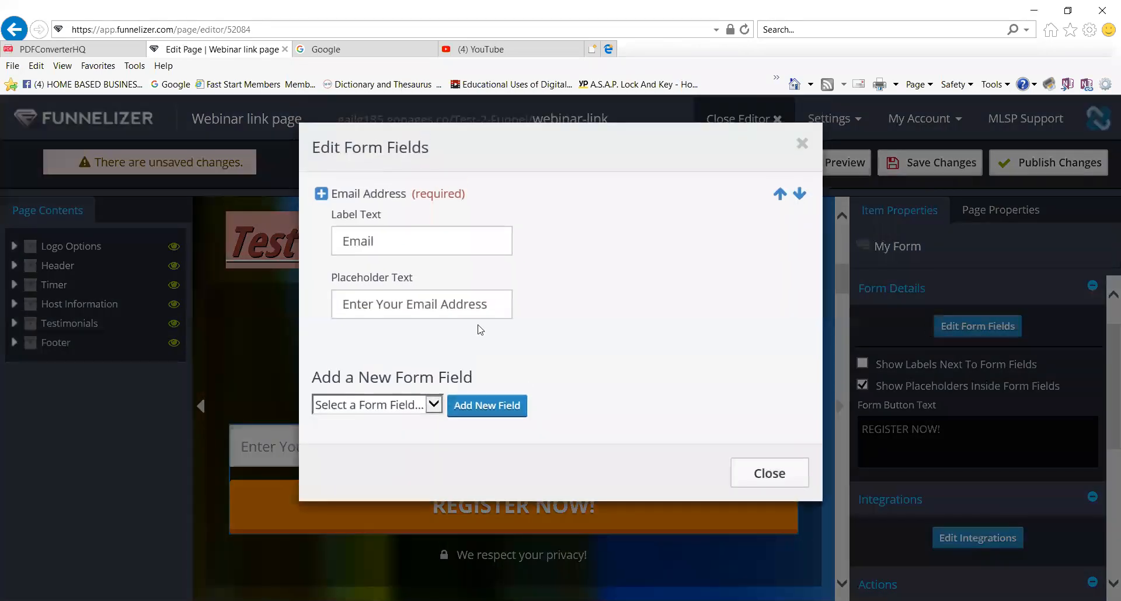
# Add a Name field to the form and move it above Email Address.
pyautogui.click(435, 409)
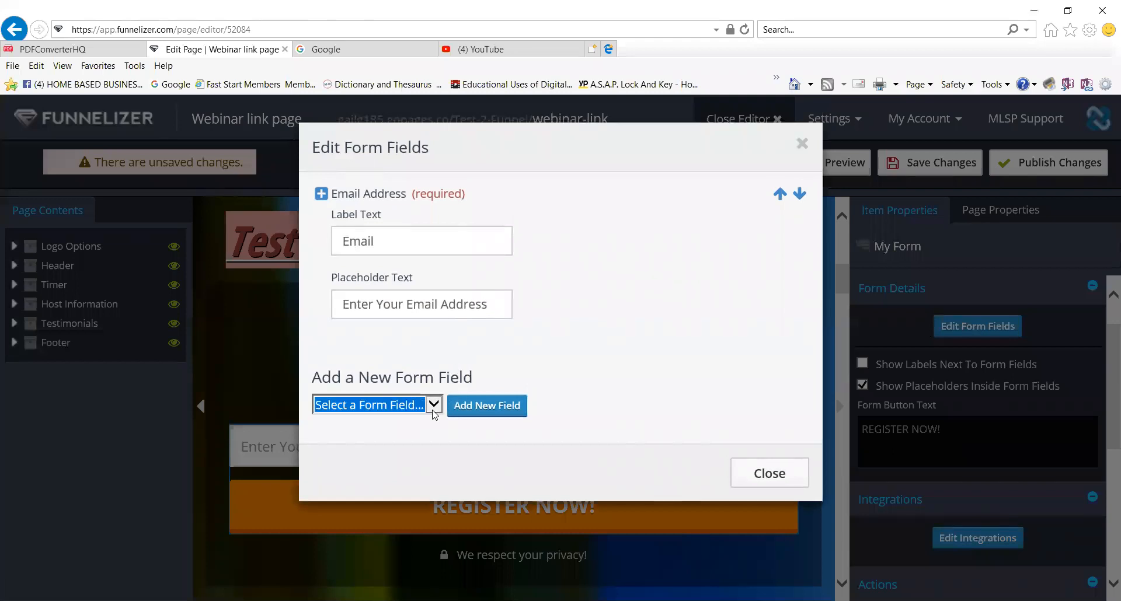
pyautogui.click(372, 430)
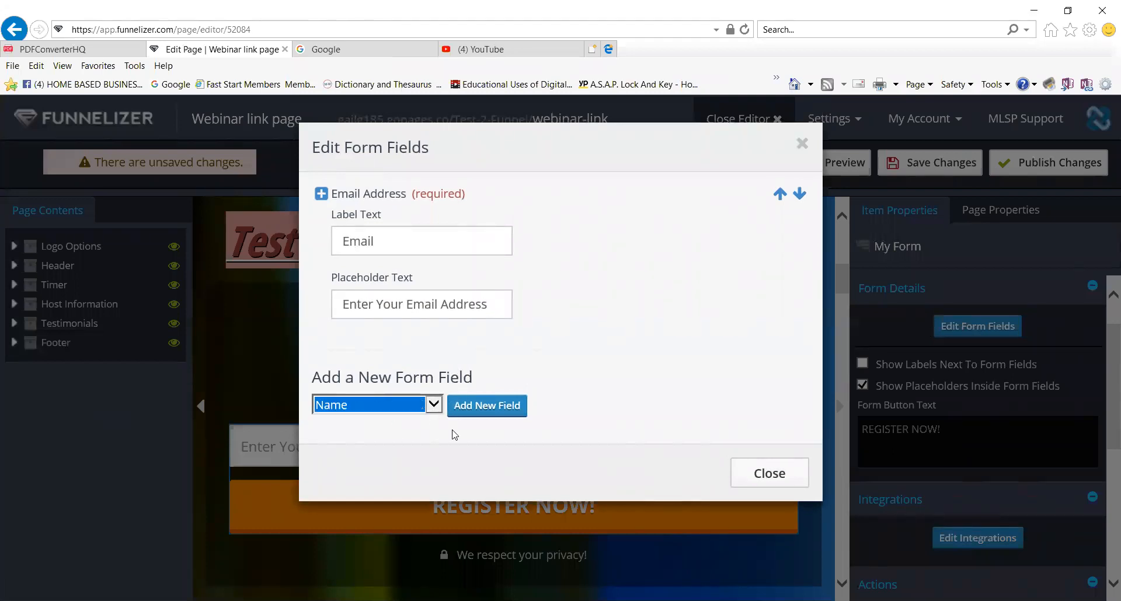
pyautogui.click(480, 413)
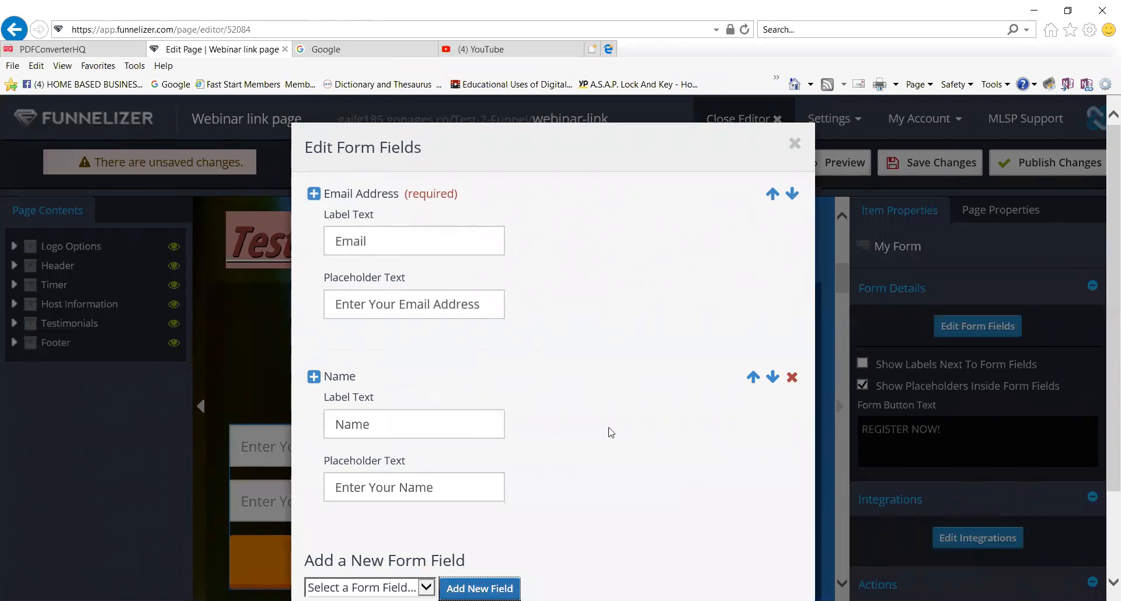
pyautogui.click(754, 377)
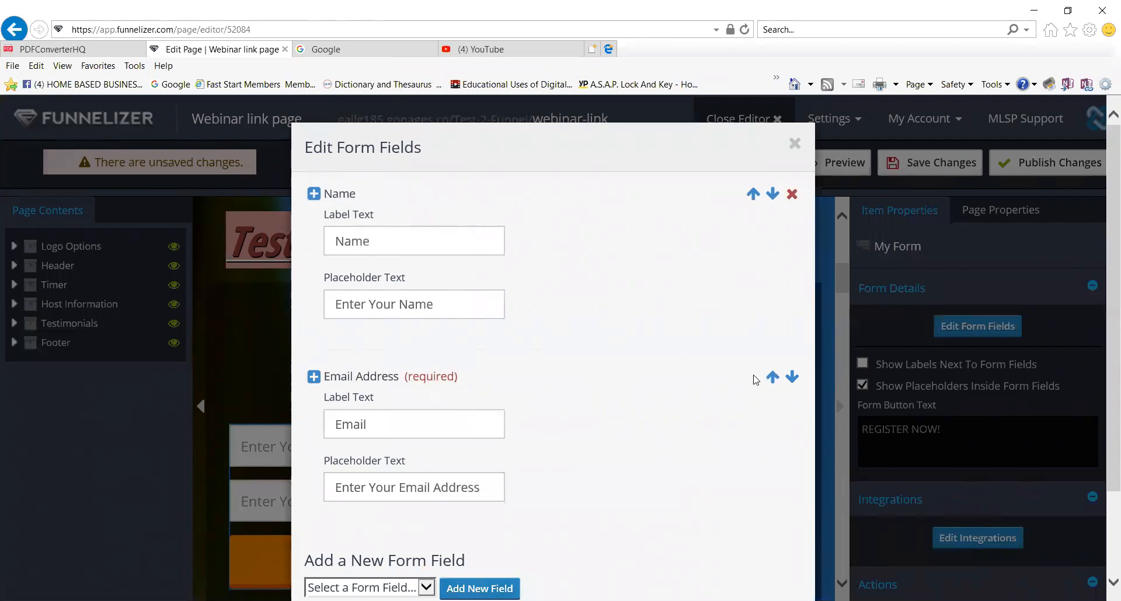
# Add a Phone Number field and reorder the fields with Email Address on top.
pyautogui.scroll(-1, 622, 403)
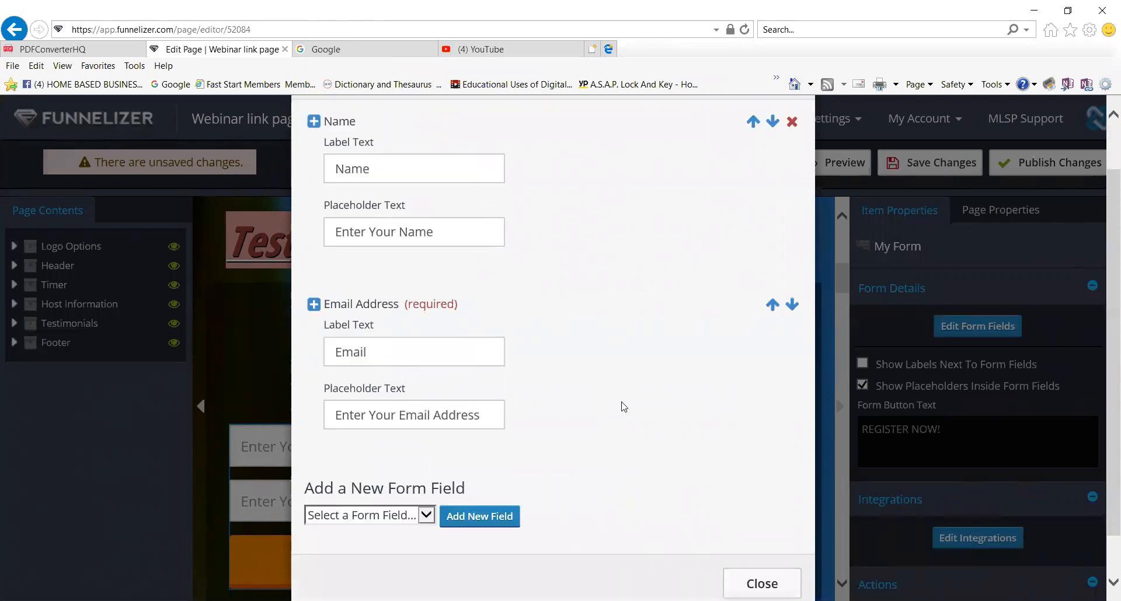
pyautogui.click(428, 513)
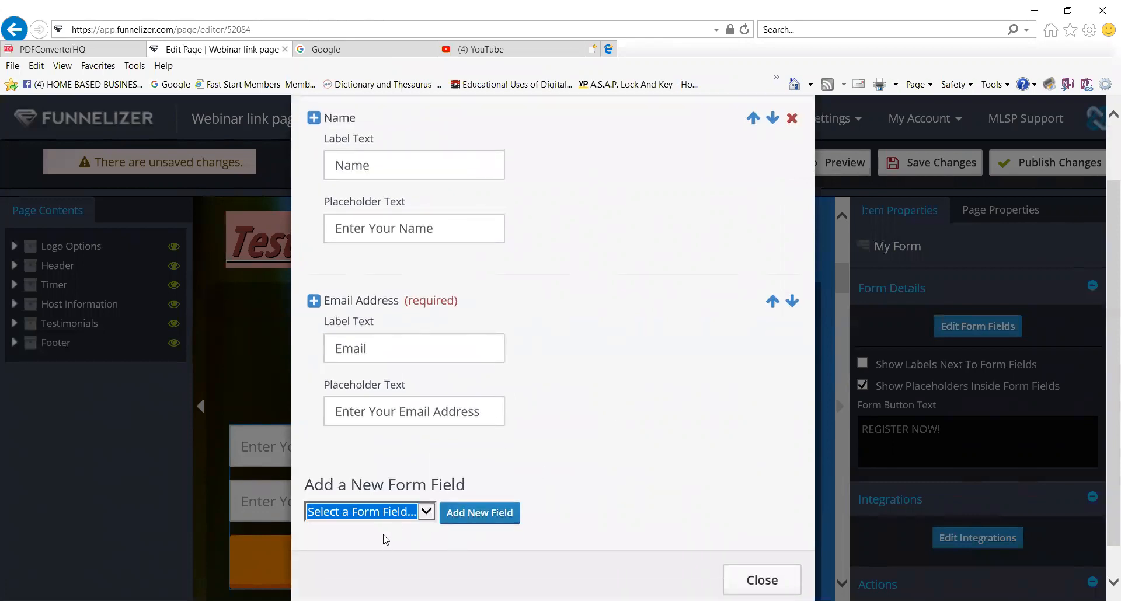
pyautogui.click(474, 515)
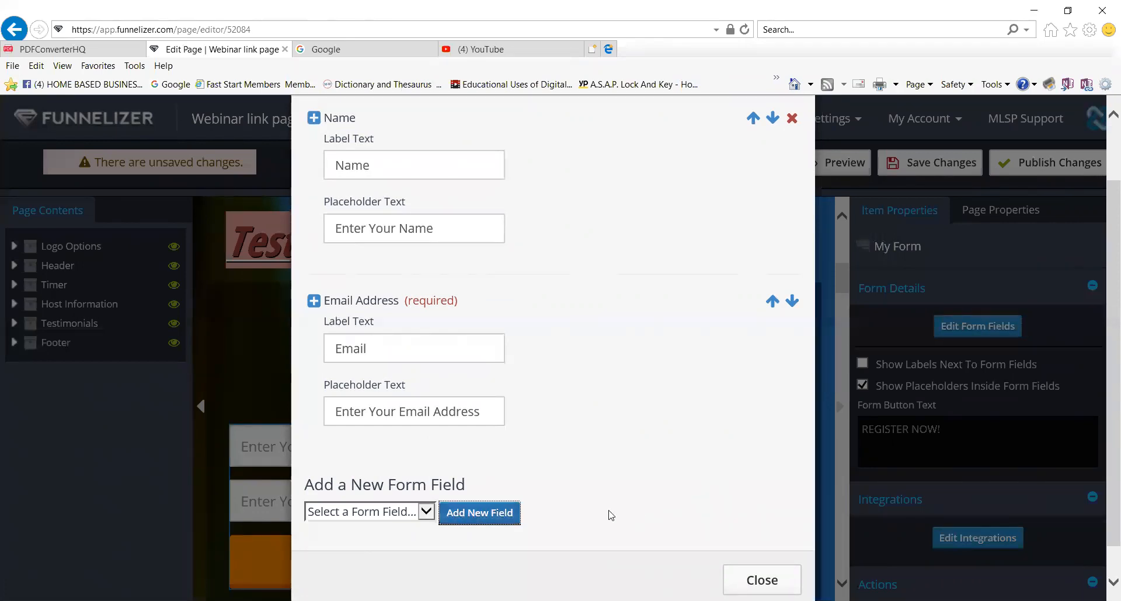
pyautogui.click(507, 524)
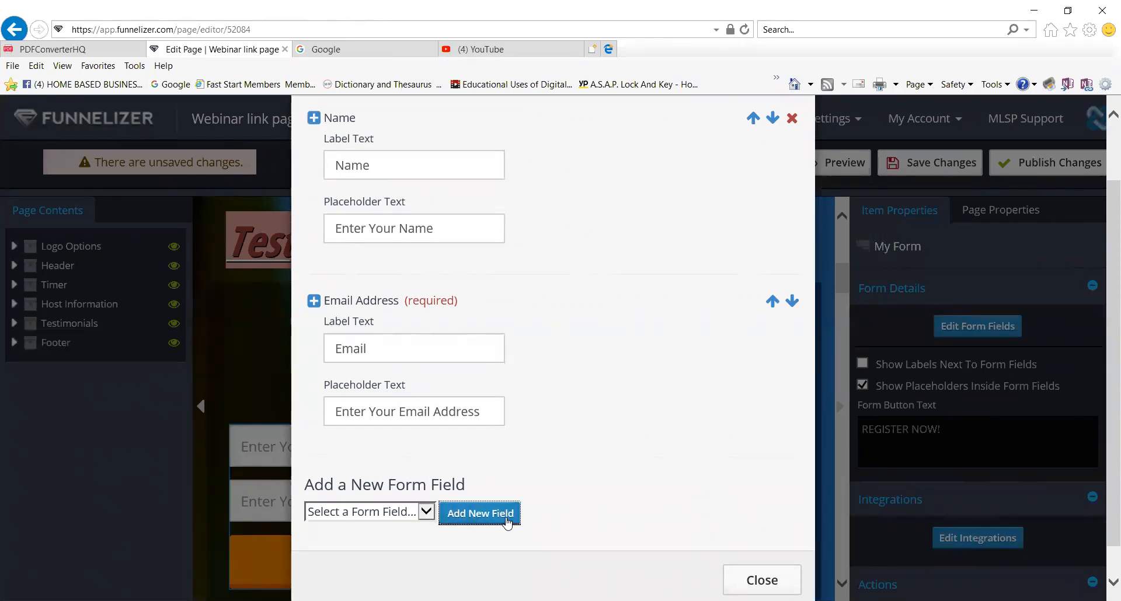
pyautogui.scroll(-1, 579, 503)
pyautogui.scroll(2, 580, 503)
pyautogui.scroll(-1, 580, 503)
pyautogui.scroll(-1, 580, 502)
pyautogui.click(458, 481)
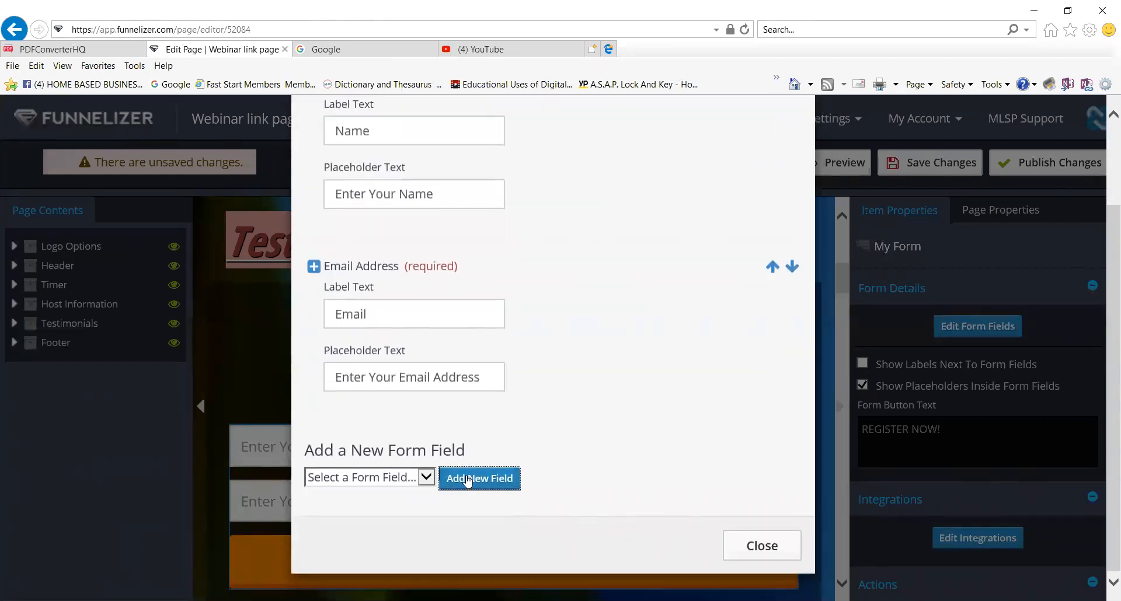
pyautogui.click(426, 484)
pyautogui.click(382, 503)
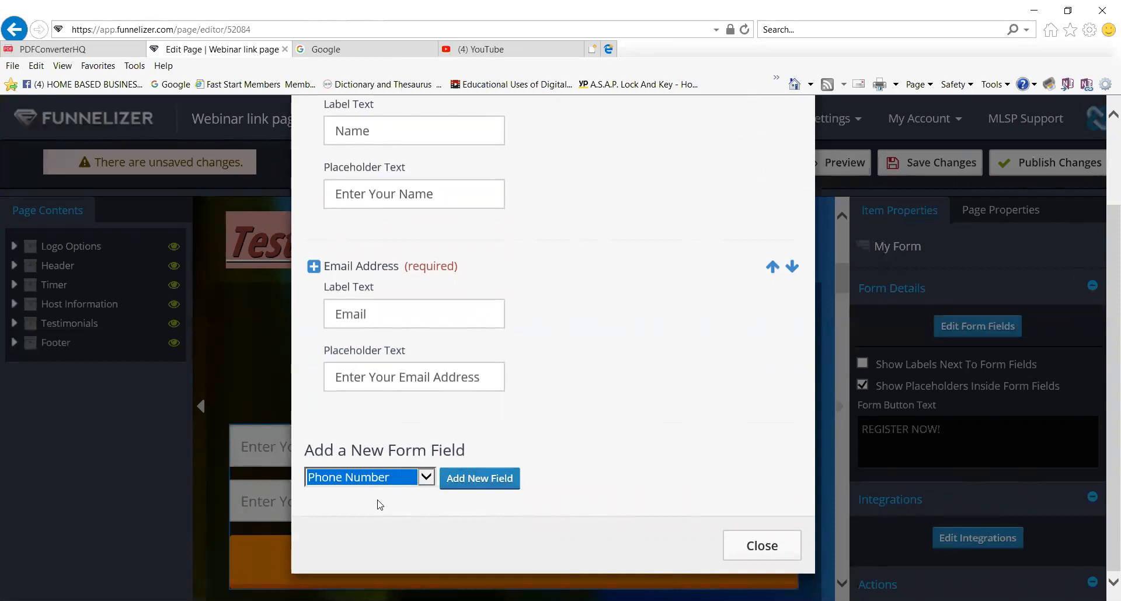
pyautogui.click(491, 484)
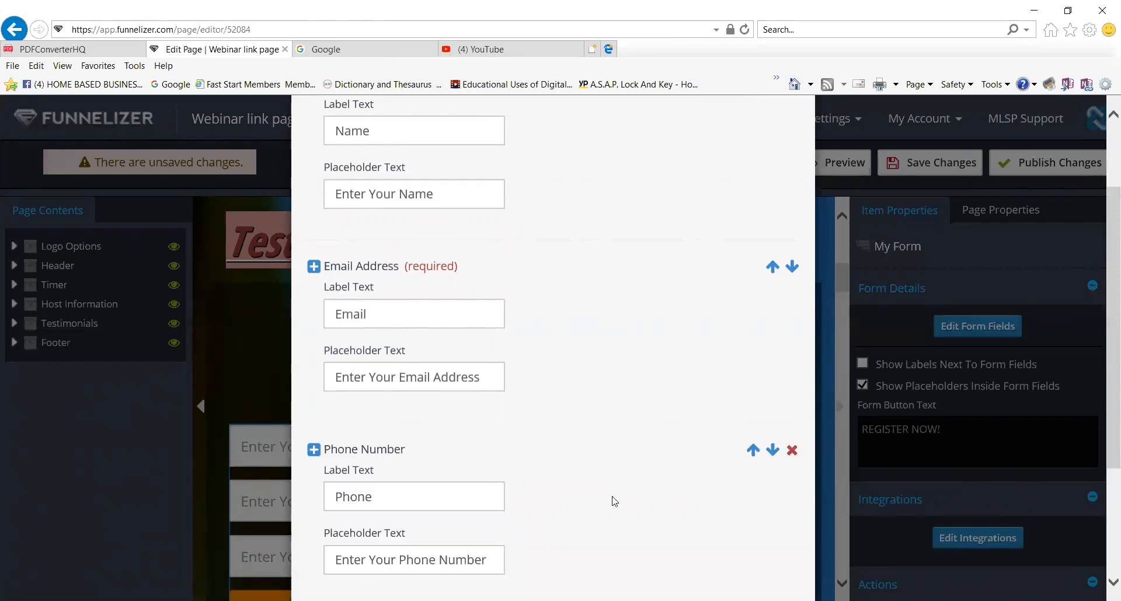
pyautogui.click(753, 450)
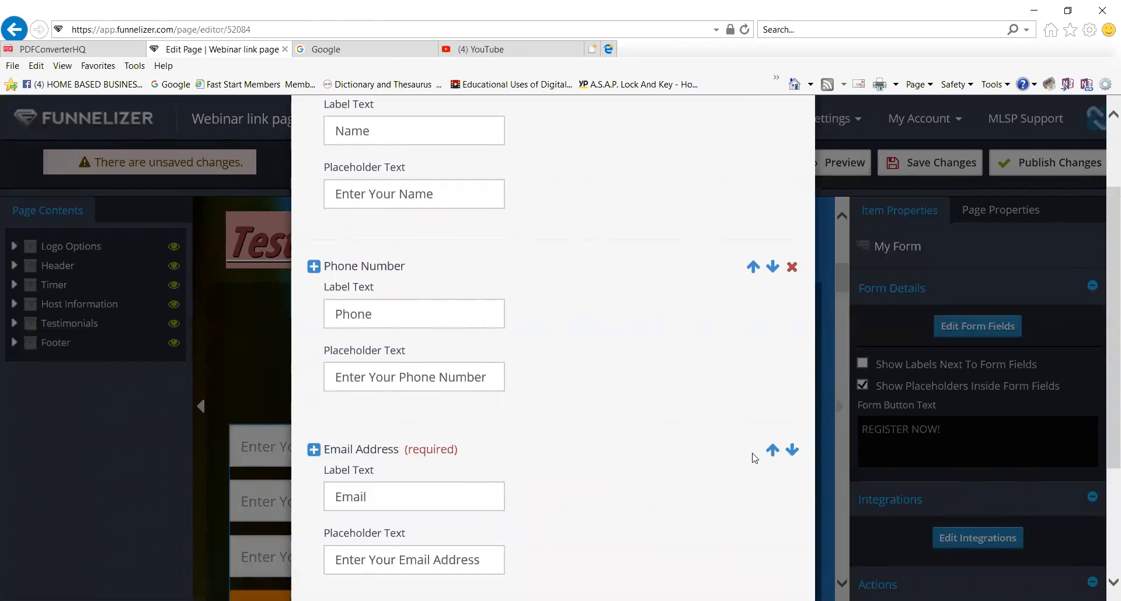
pyautogui.click(792, 449)
# Delete the Phone Number and Name fields from the form.
pyautogui.scroll(-2, 642, 476)
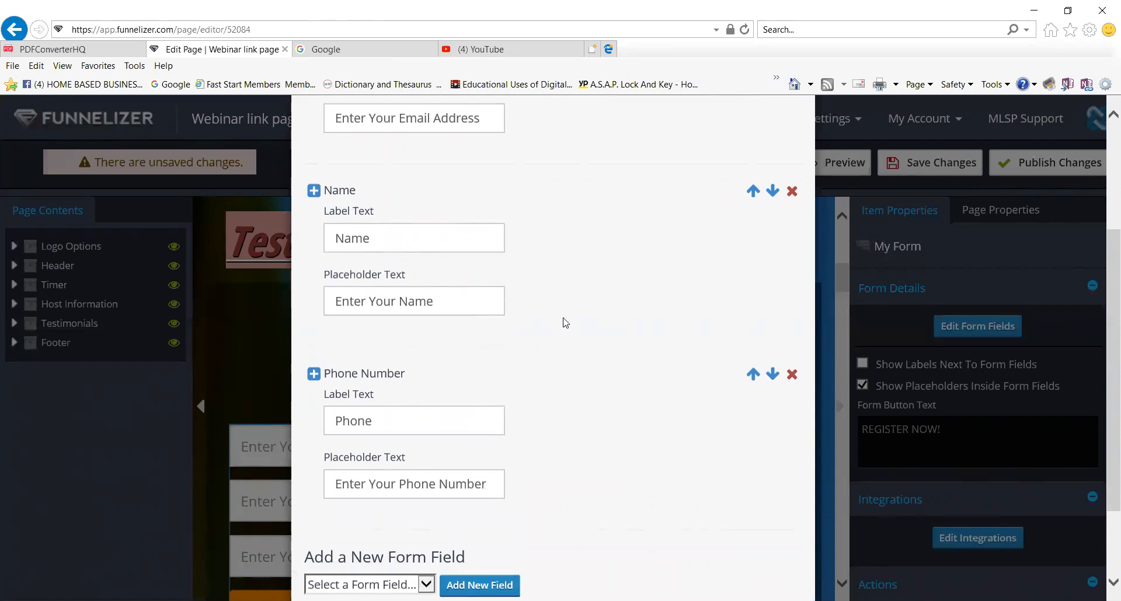
pyautogui.scroll(1, 564, 320)
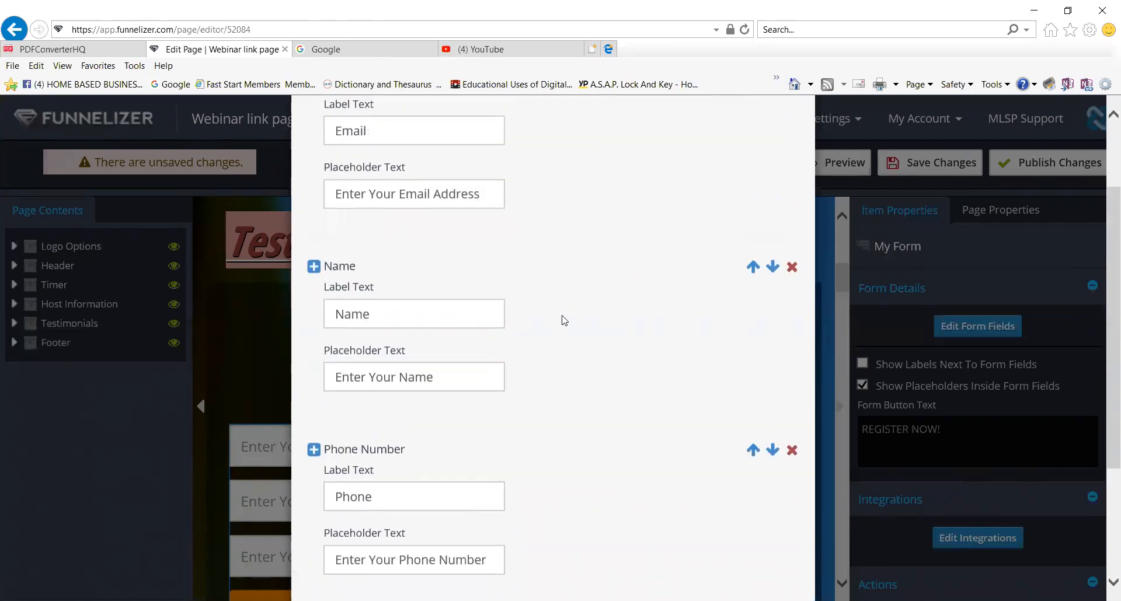
pyautogui.scroll(-1, 564, 320)
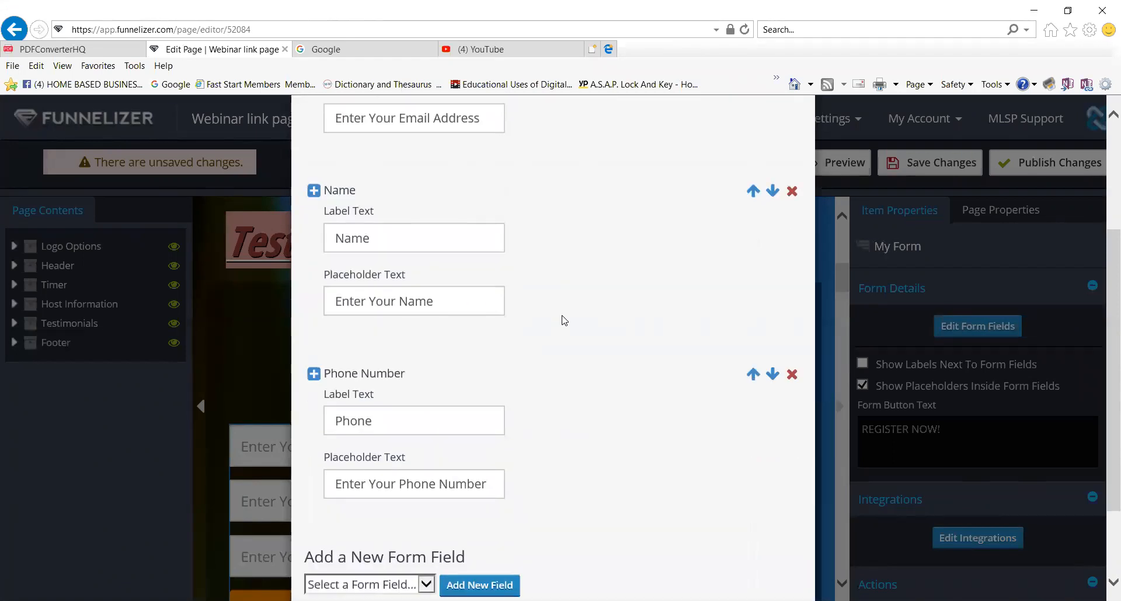
pyautogui.click(792, 375)
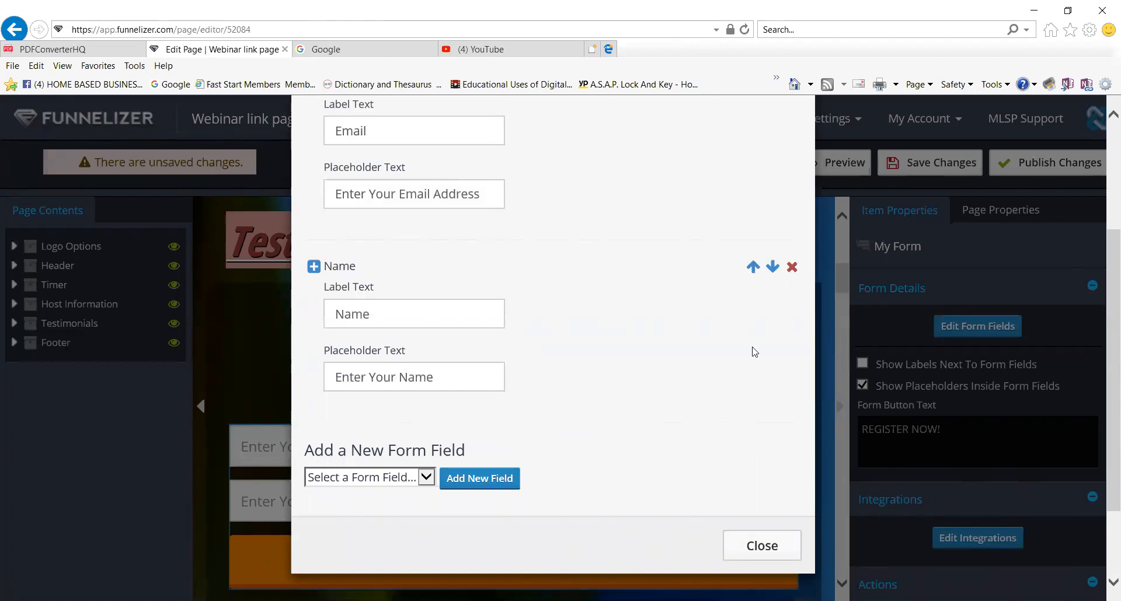
pyautogui.scroll(2, 751, 351)
pyautogui.scroll(-1, 753, 350)
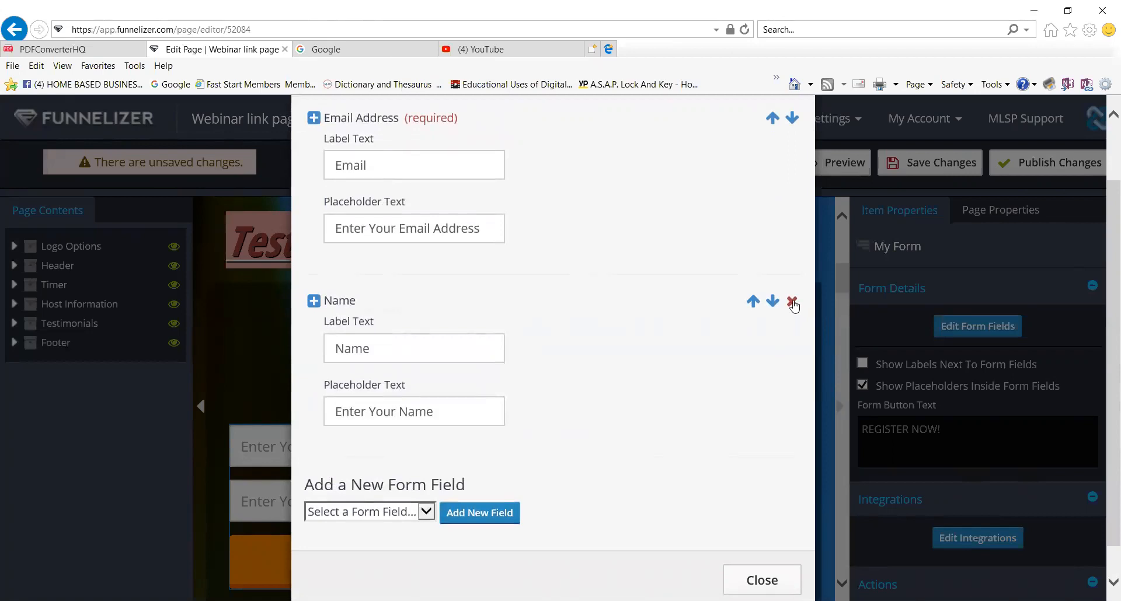
pyautogui.click(793, 302)
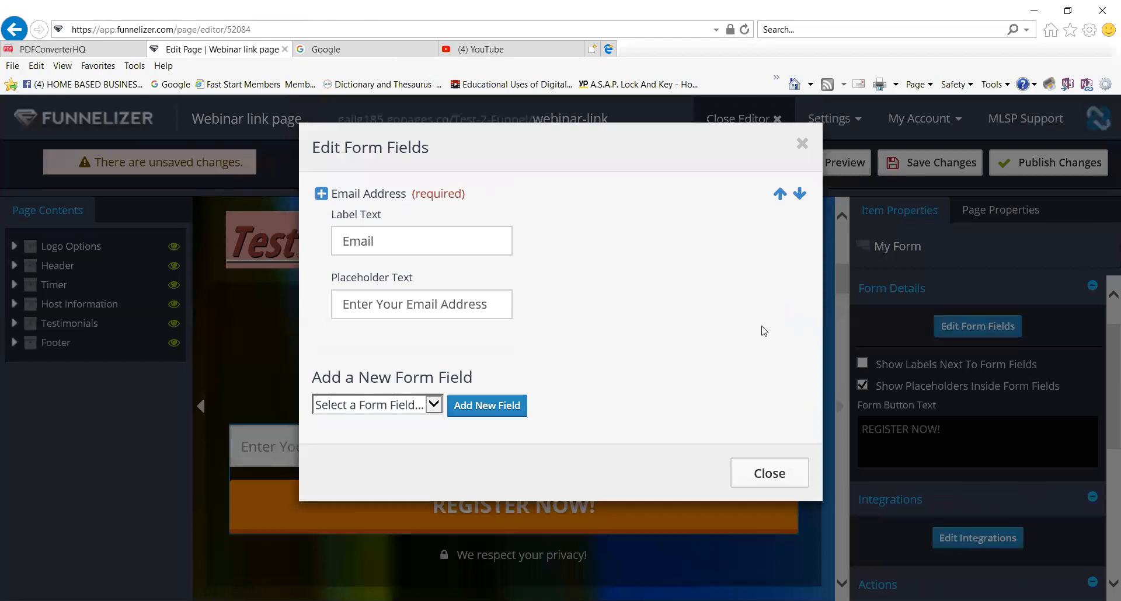
# Re-add a Name field above Email Address and preview the updated form.
pyautogui.click(434, 407)
pyautogui.press('Down')
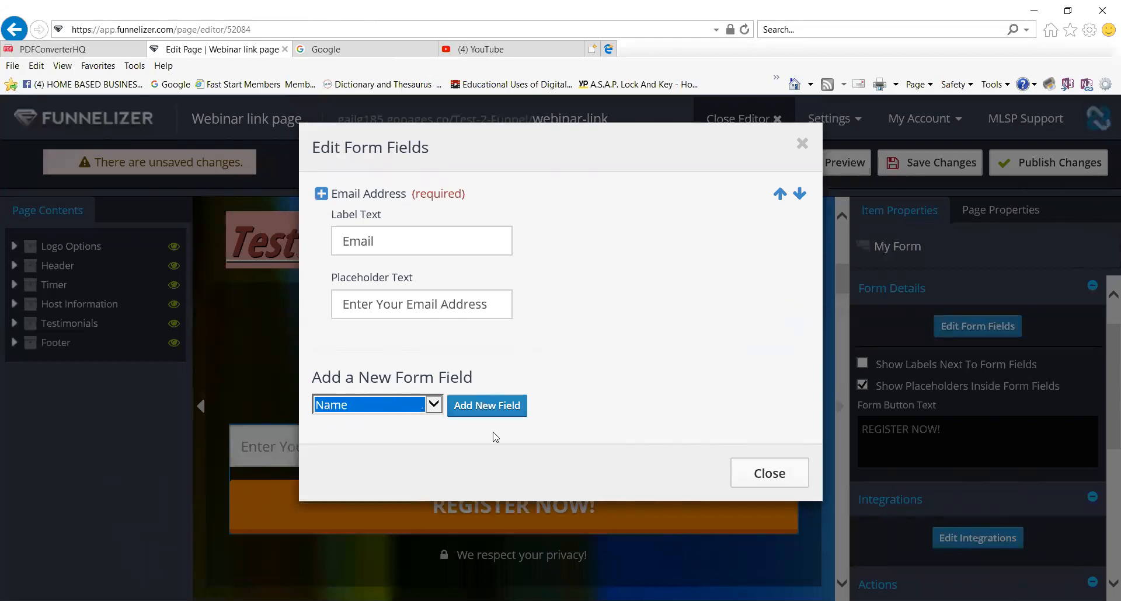
pyautogui.click(508, 413)
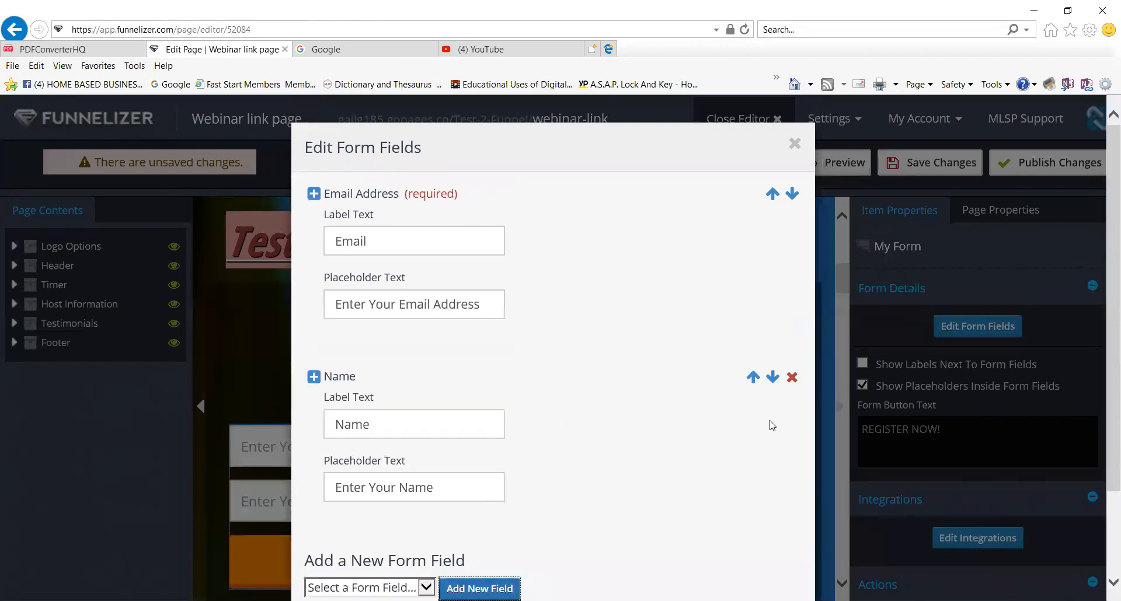
pyautogui.click(753, 377)
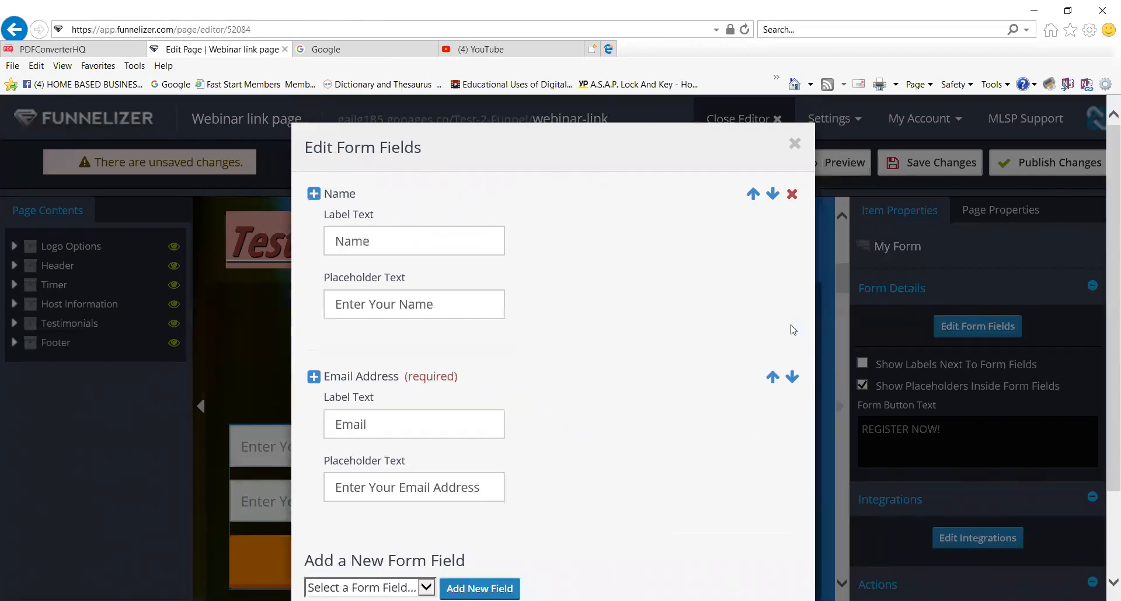
pyautogui.click(794, 144)
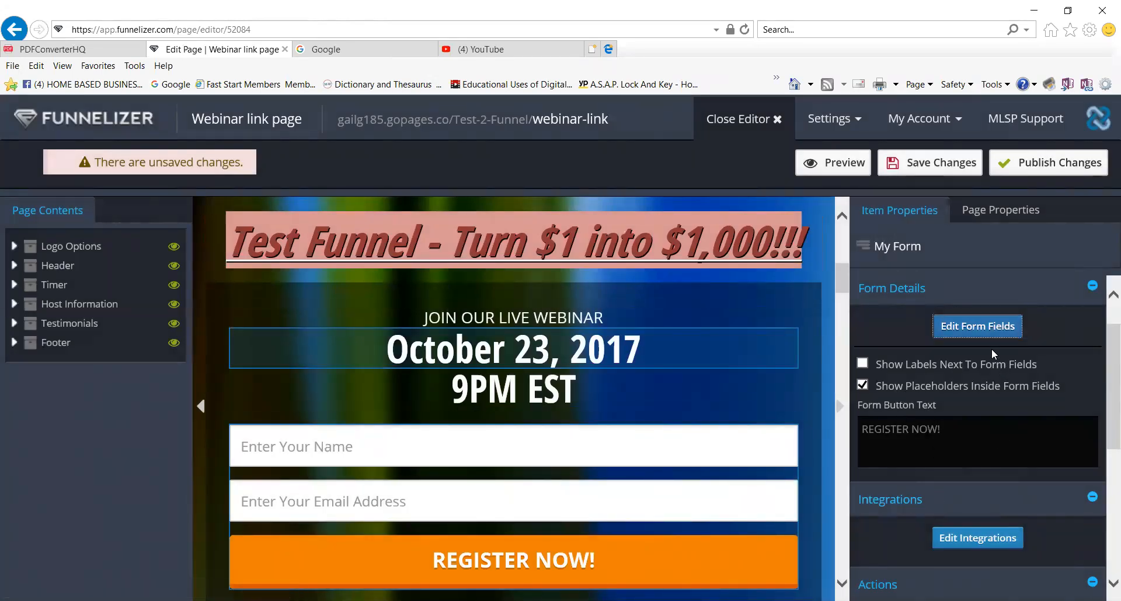
# Delete the Name field again, leaving only the email field.
pyautogui.click(993, 332)
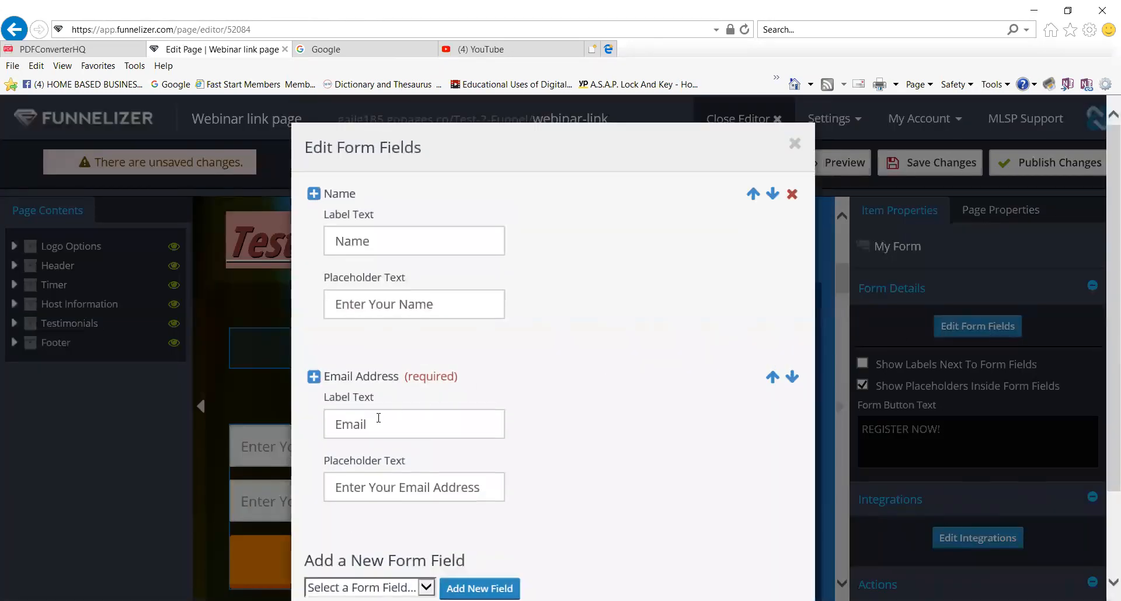
pyautogui.click(791, 194)
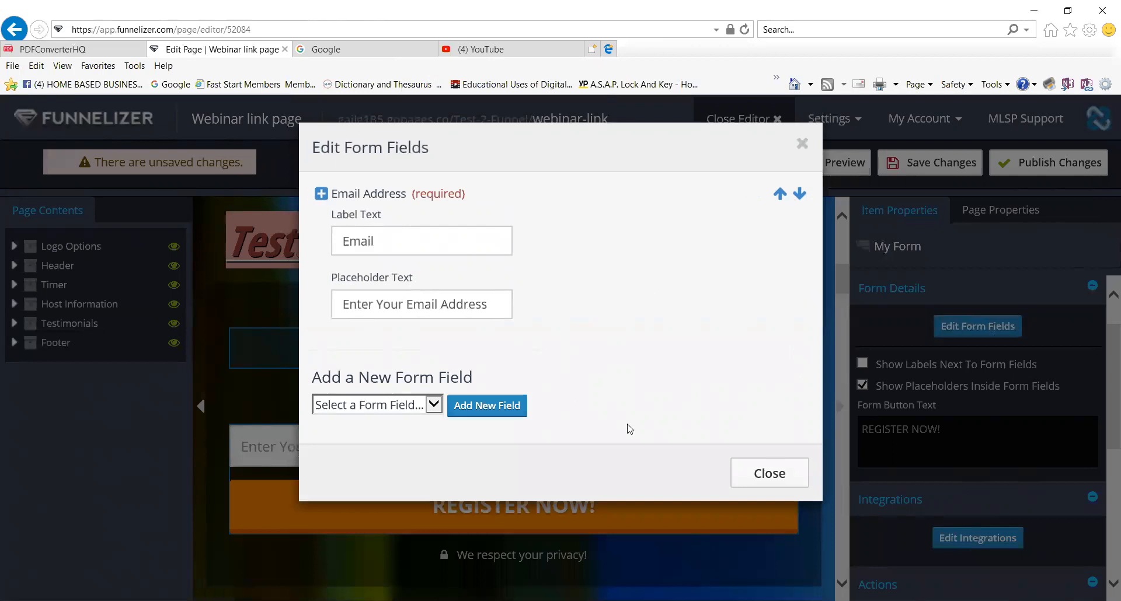
pyautogui.click(783, 474)
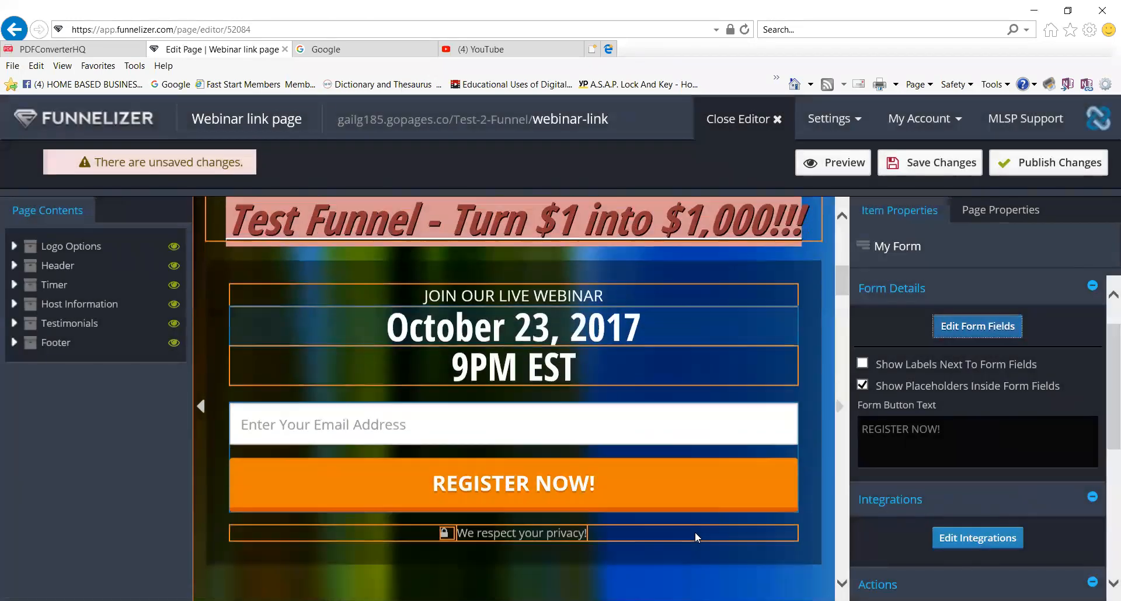
# Show the countdown timer's settings, targeting October 23, 2017, 8:39 pm.
pyautogui.scroll(-1, 695, 531)
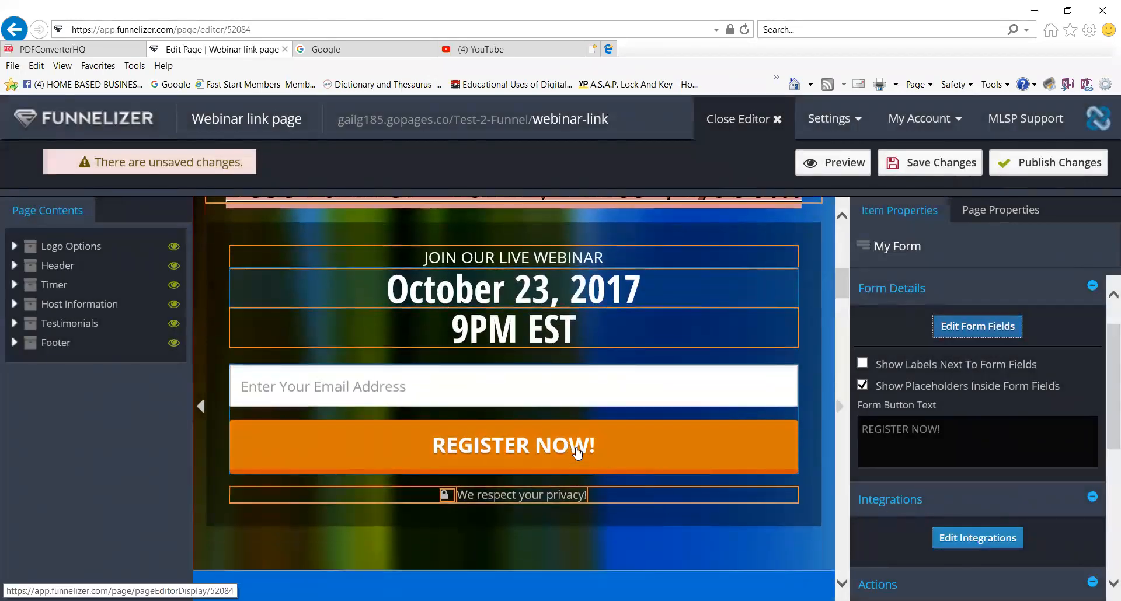
pyautogui.scroll(-1, 641, 516)
pyautogui.scroll(-1, 625, 477)
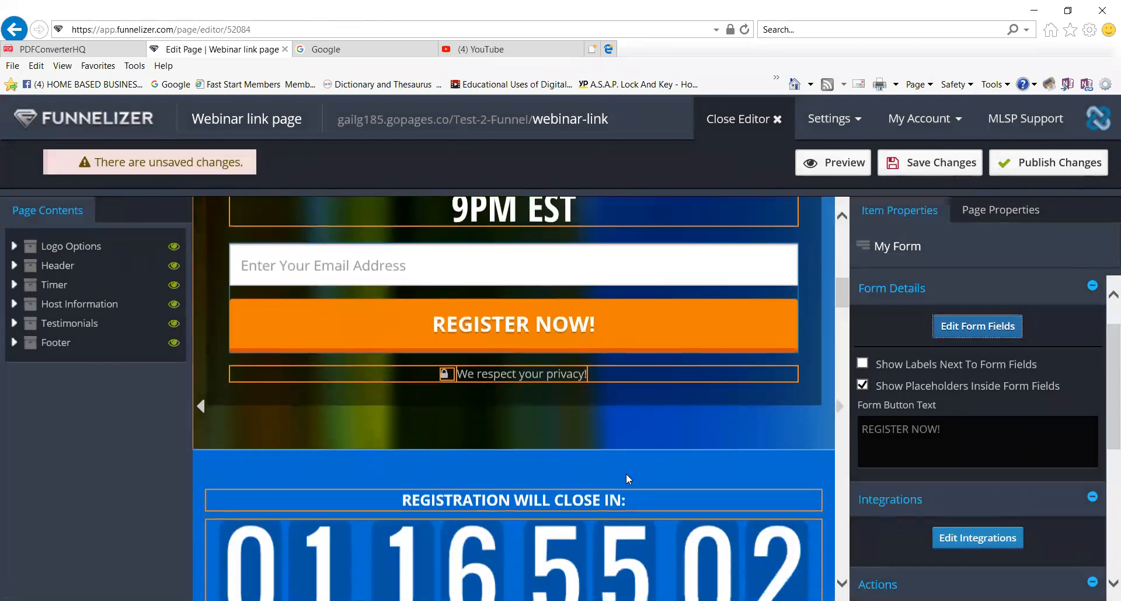
pyautogui.scroll(-2, 607, 444)
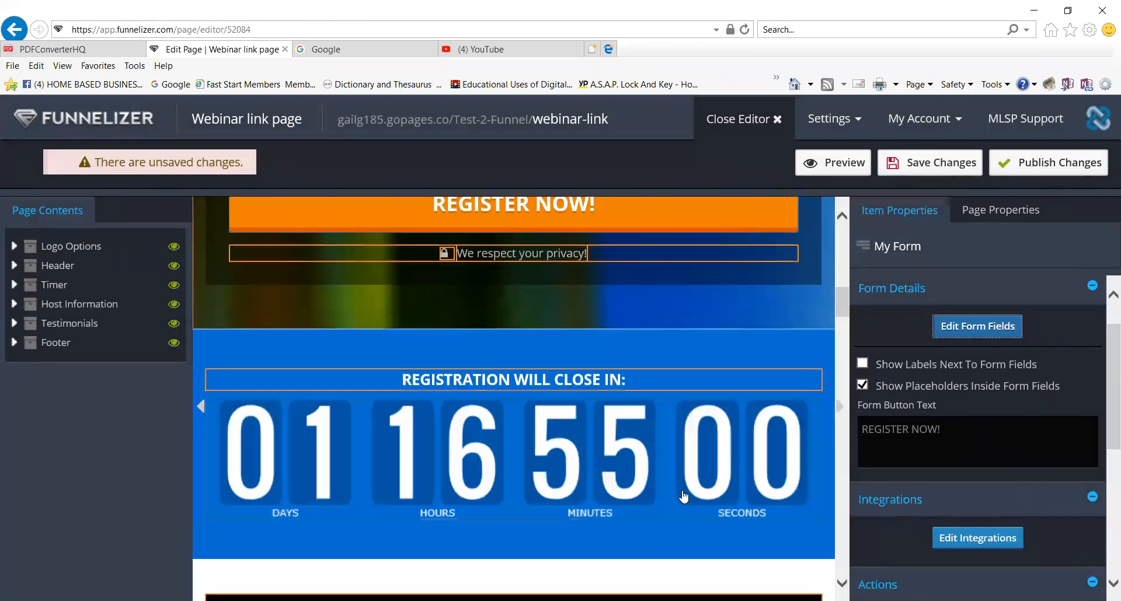
pyautogui.click(614, 465)
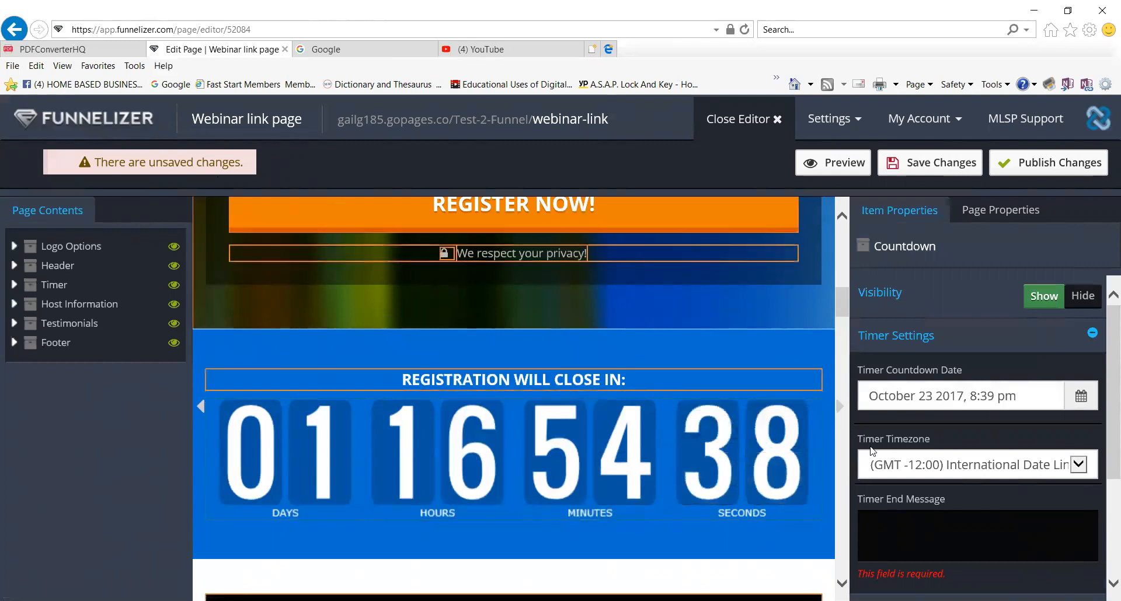
# Set the countdown to end October 23, 2017, 8:39 pm, in the (GMT -05:00) Eastern Time zone.
pyautogui.click(1080, 401)
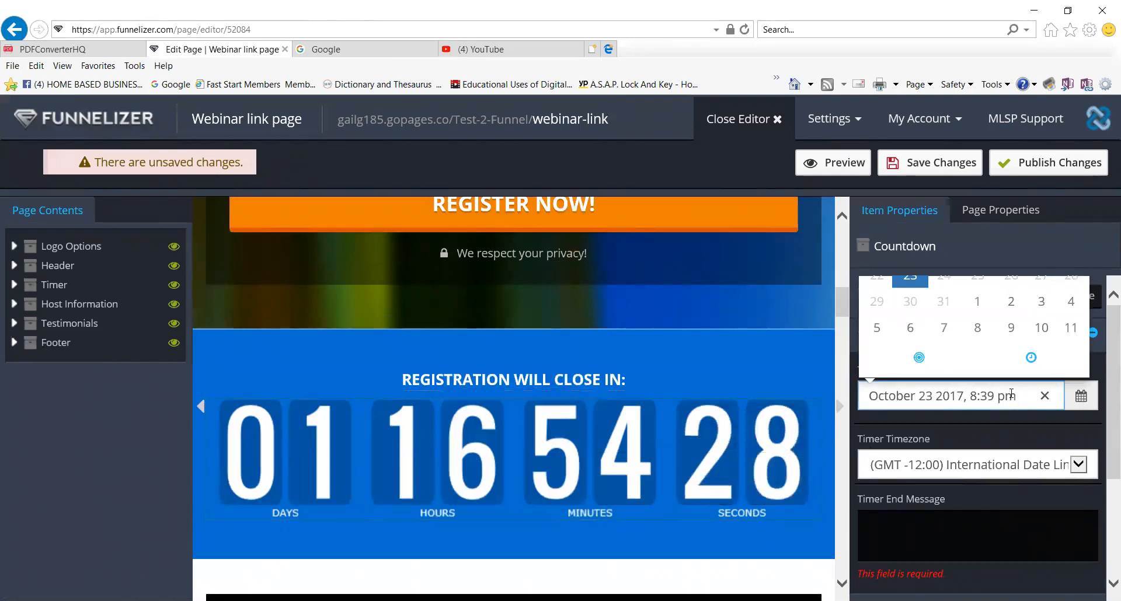
pyautogui.hotkey('ctrl', '-')
pyautogui.hotkey('ctrl', '-')
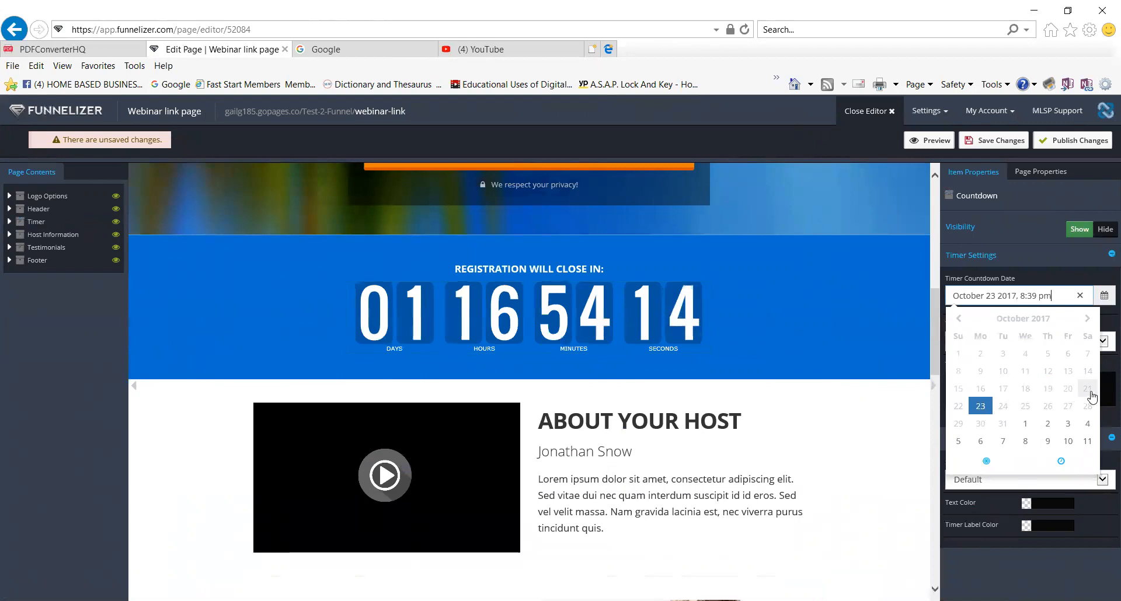
pyautogui.click(1004, 392)
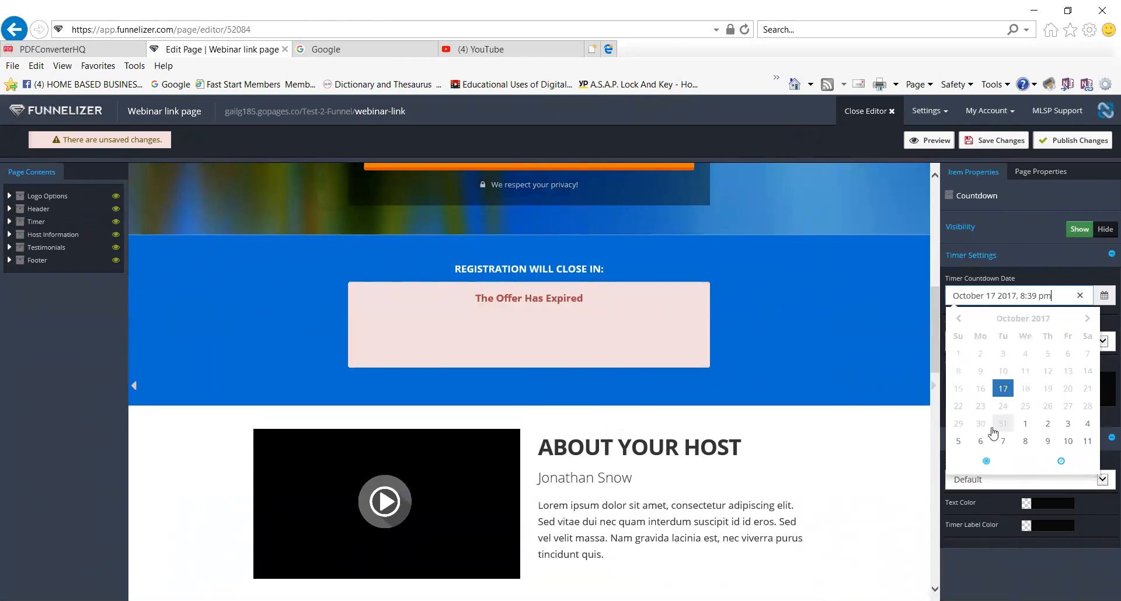
pyautogui.click(1066, 426)
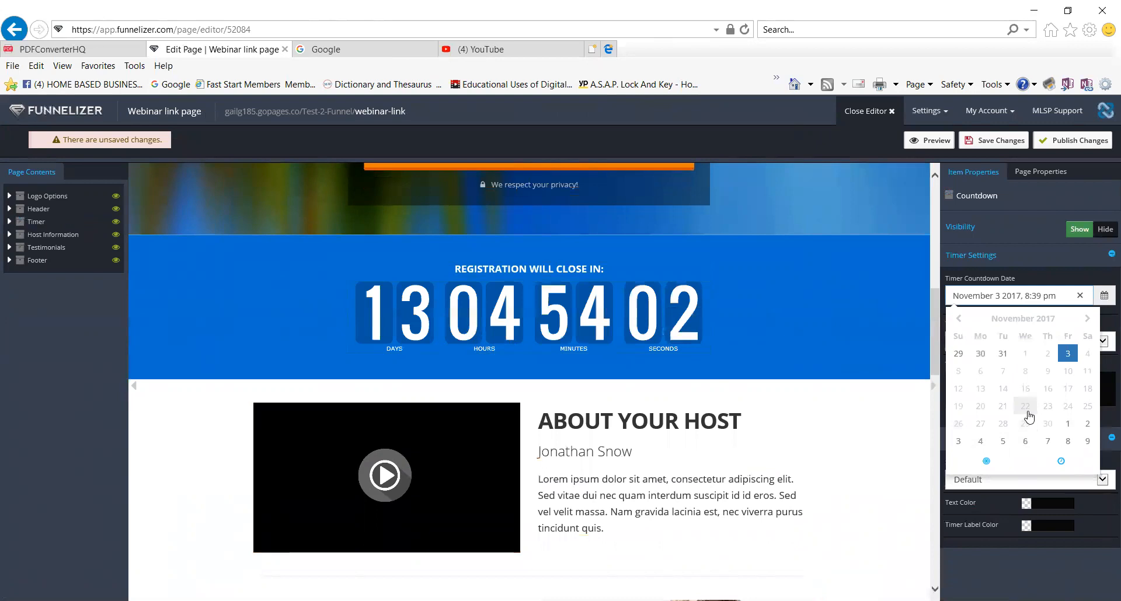
pyautogui.click(1050, 412)
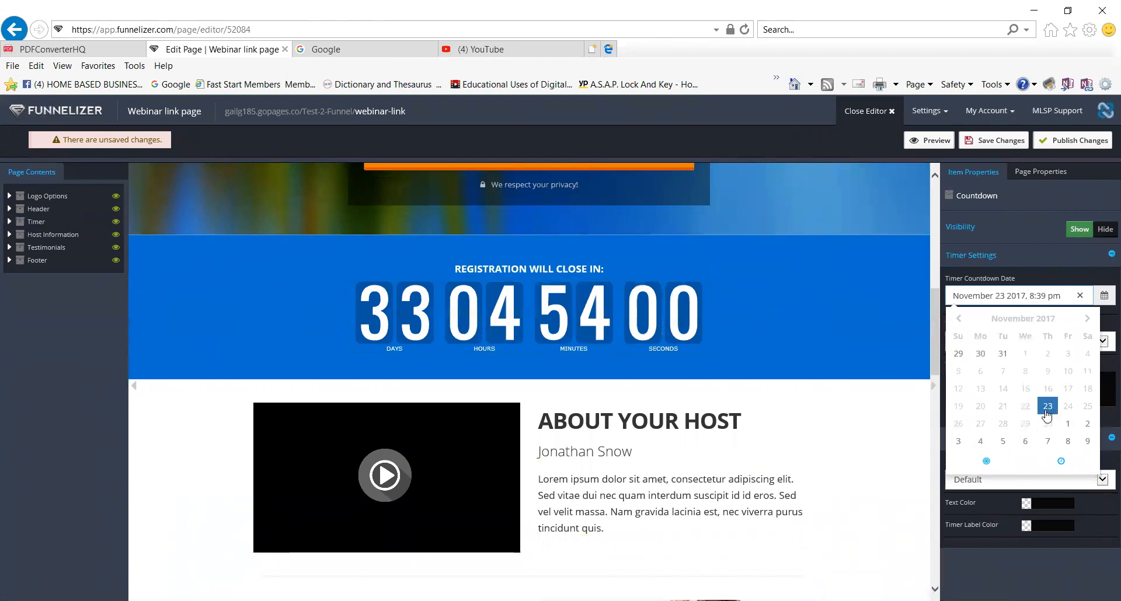
pyautogui.click(958, 322)
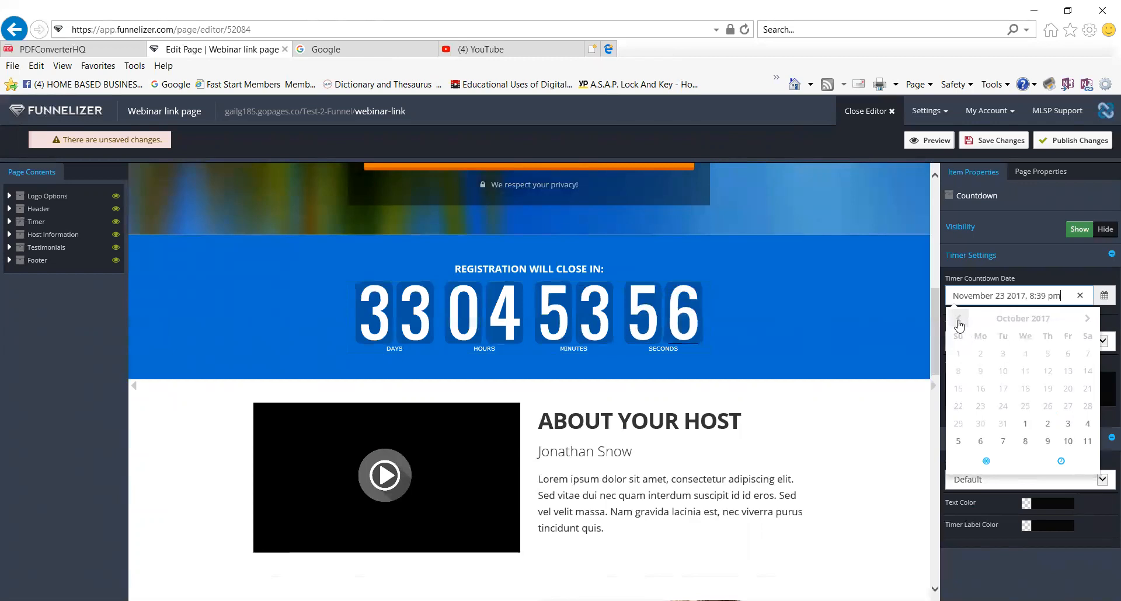
pyautogui.click(981, 409)
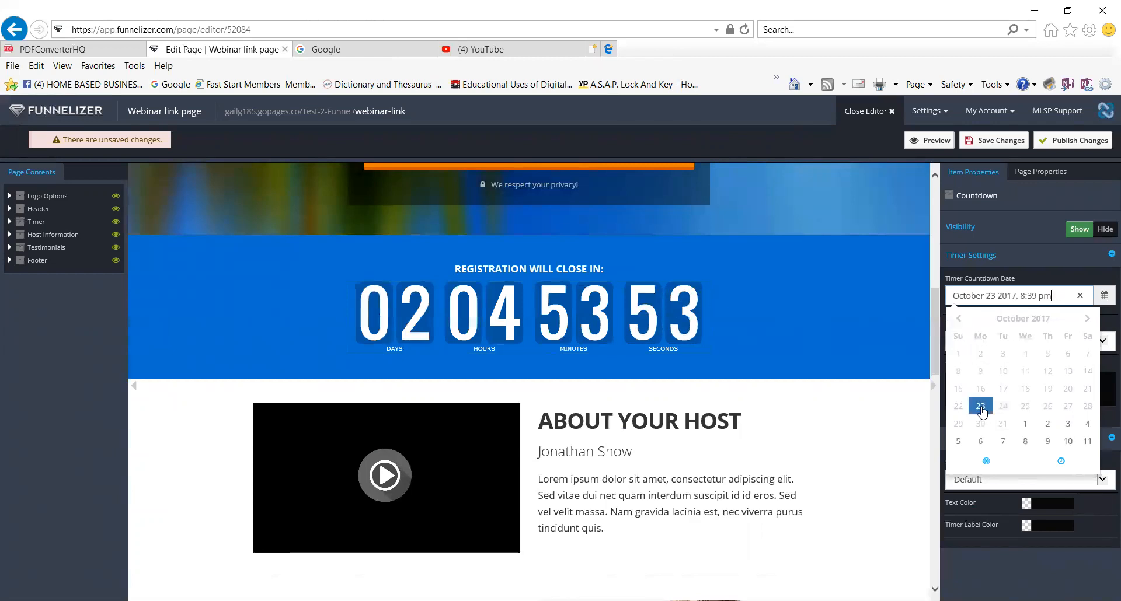
pyautogui.click(885, 357)
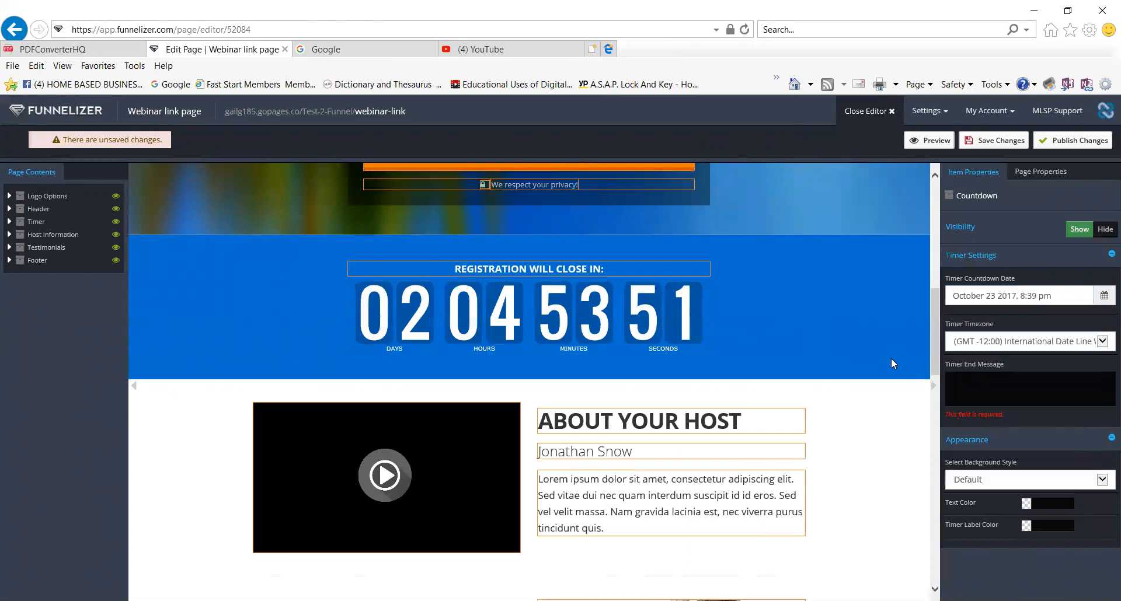
pyautogui.click(1103, 346)
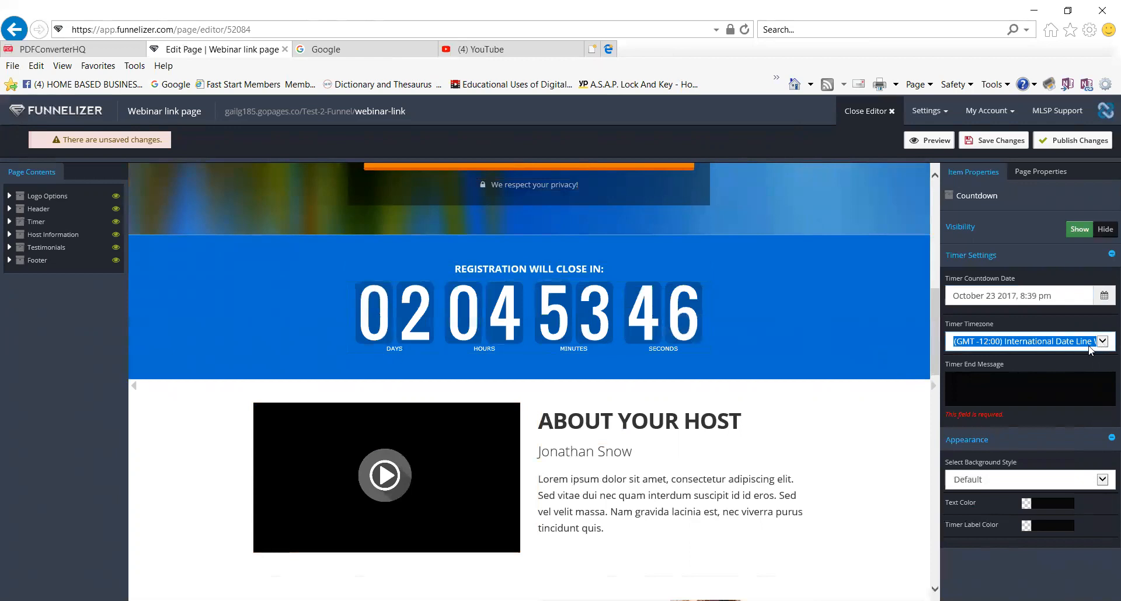
pyautogui.click(972, 432)
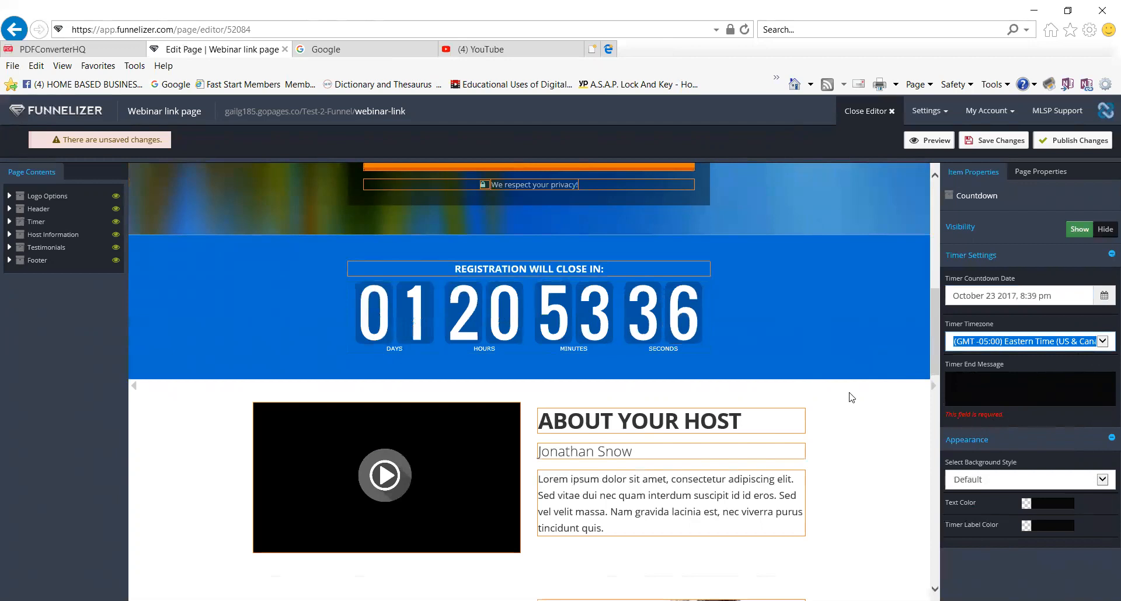
# Replace the template host name with a new host name.
pyautogui.click(751, 419)
pyautogui.moveTo(702, 421); pyautogui.dragTo(514, 448)
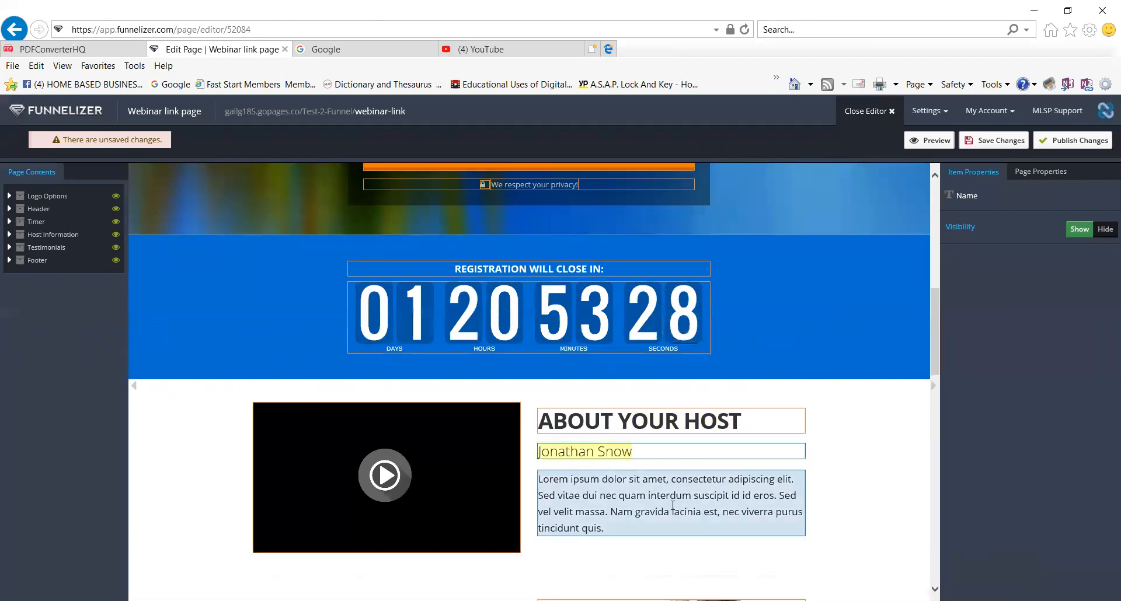
pyautogui.press('BackSpace')
pyautogui.write('Ja')
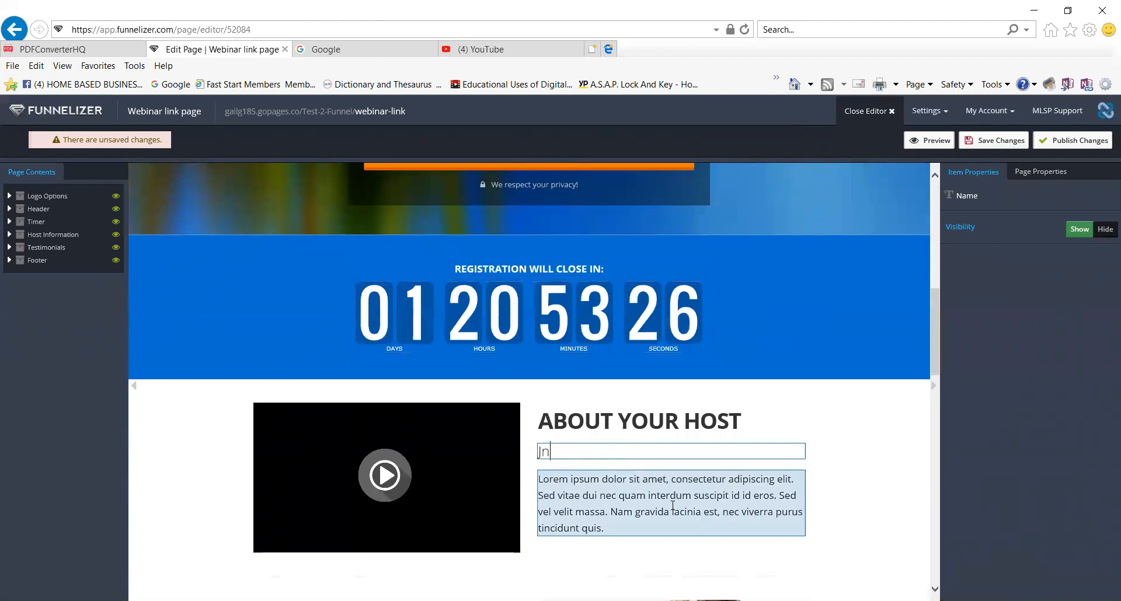
pyautogui.write('ne Doe')
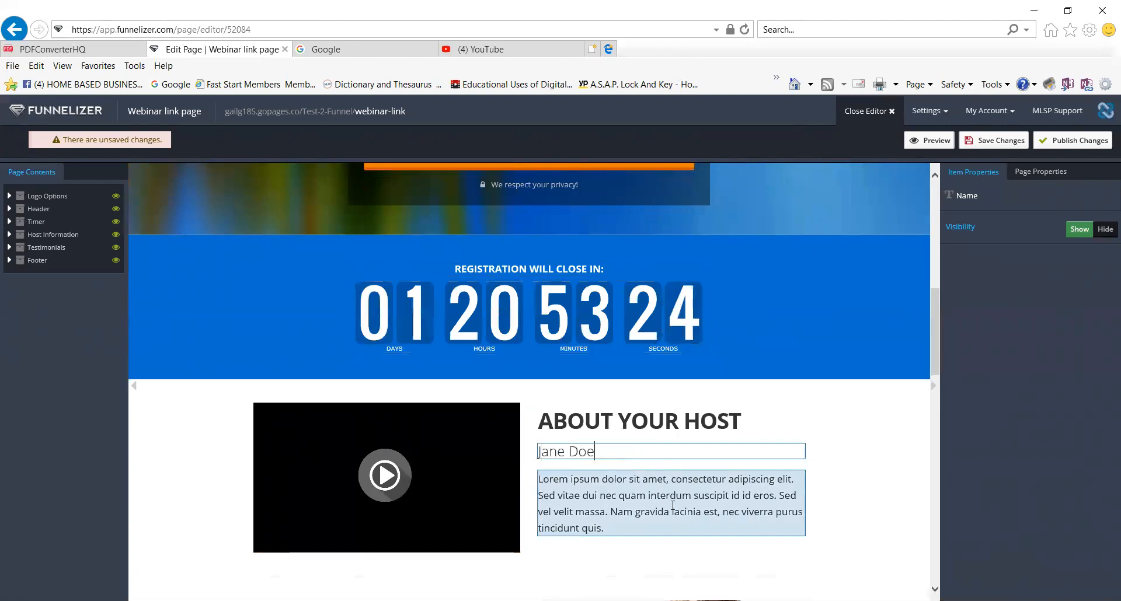
# Replace the Lorem ipsum paragraph with a one-line bio about extensive online marketing experience.
pyautogui.click(617, 529)
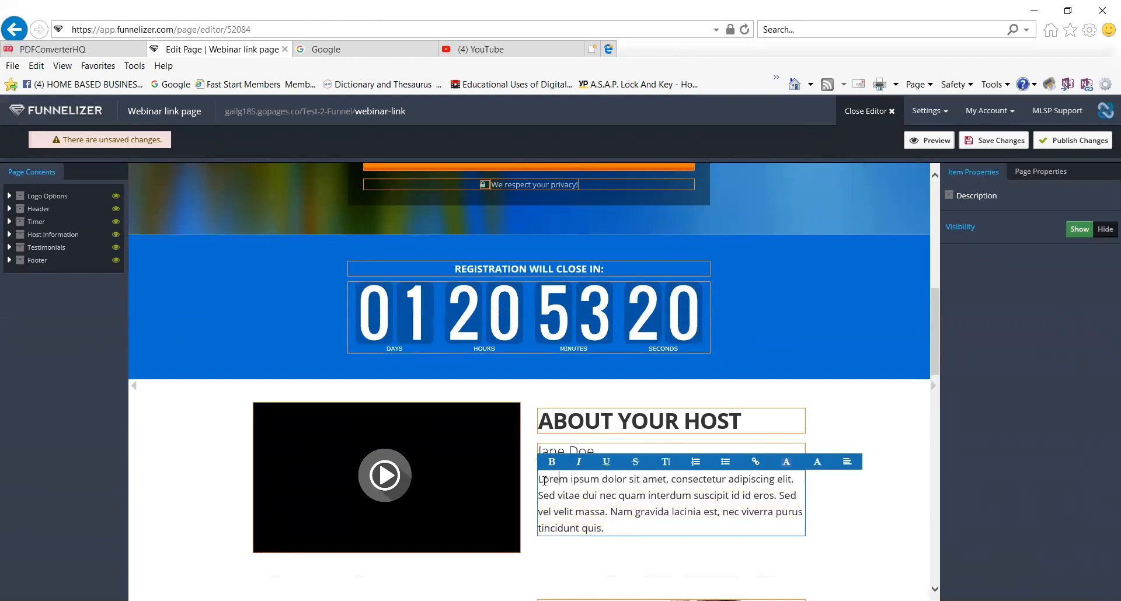
pyautogui.moveTo(538, 480); pyautogui.dragTo(613, 529)
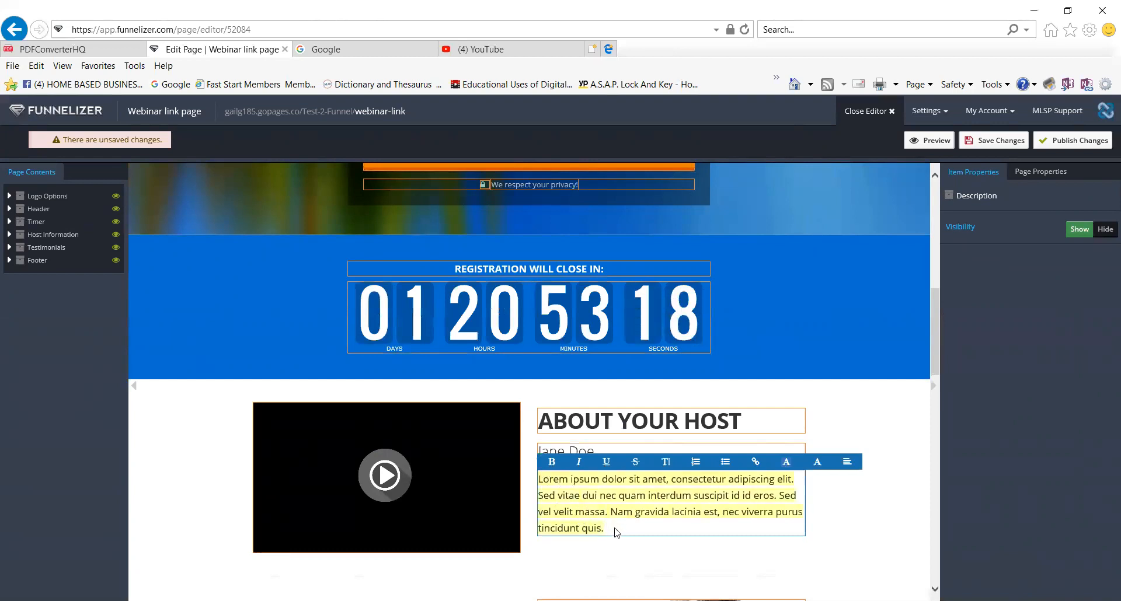
pyautogui.press('BackSpace')
pyautogui.write('Jane has extensive experience wuth')
pyautogui.press('BackSpace')
pyautogui.press('BackSpace')
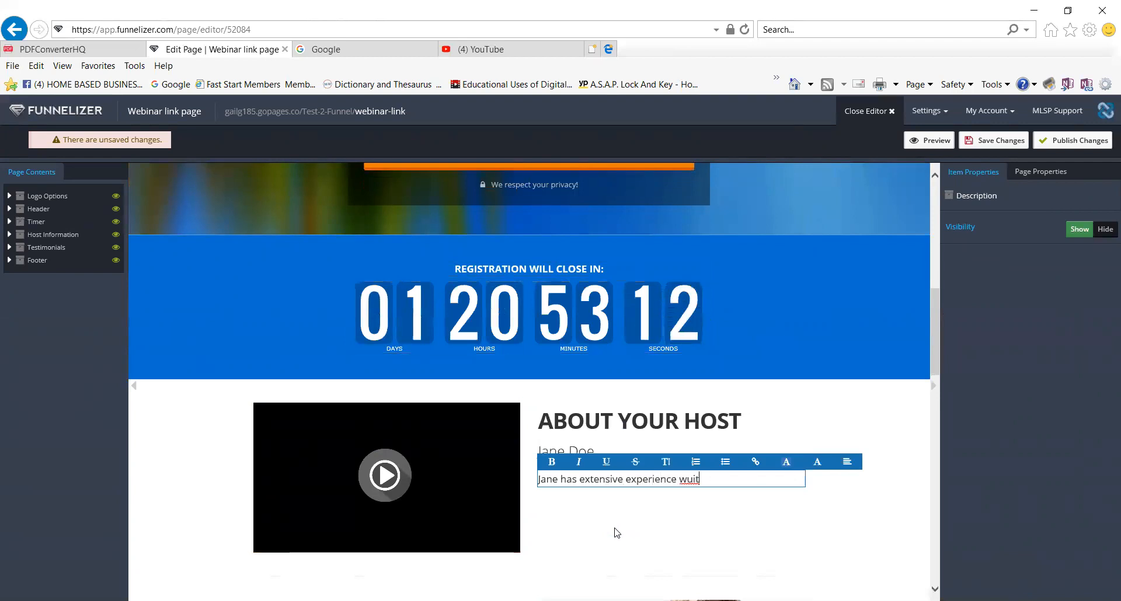
pyautogui.write('ith on')
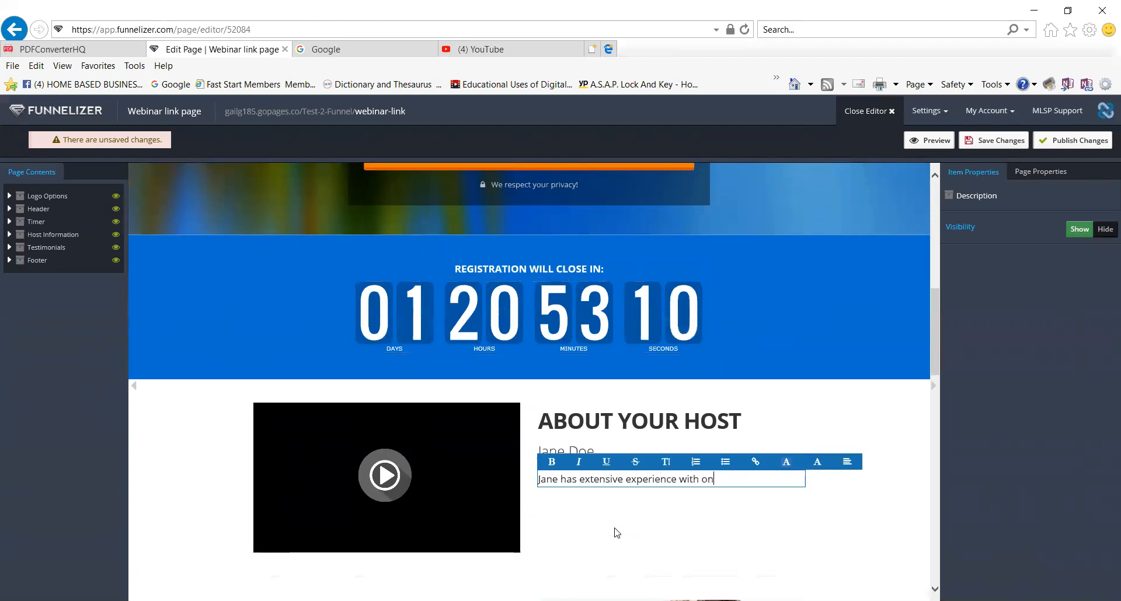
pyautogui.write('line marketing!!!')
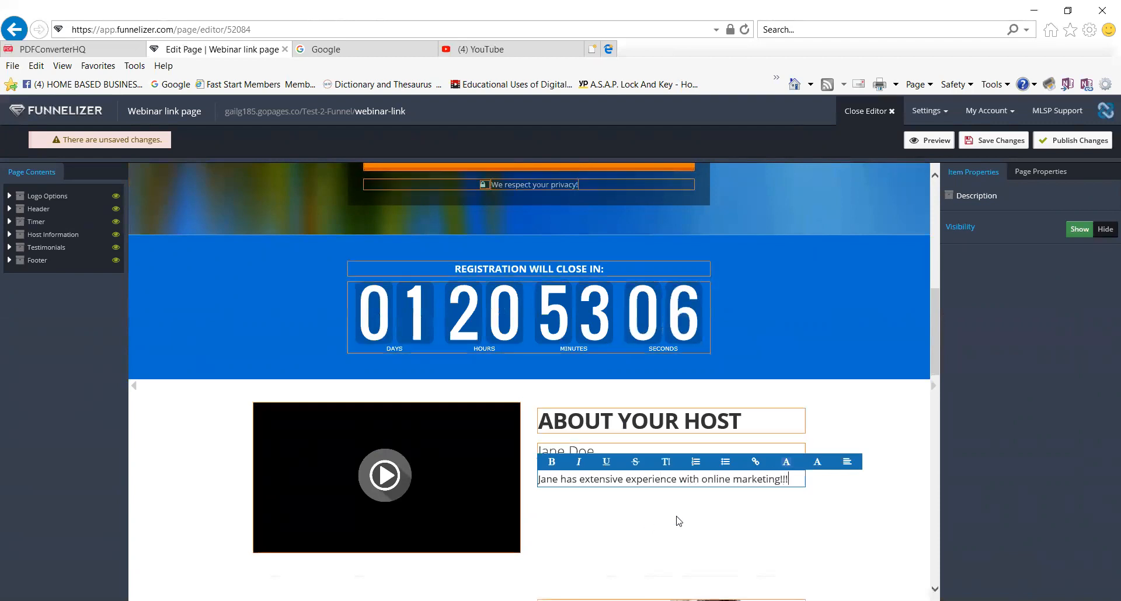
# Make the host bio bold italic at medium font size, without underline or strike-through.
pyautogui.moveTo(724, 482); pyautogui.dragTo(539, 480)
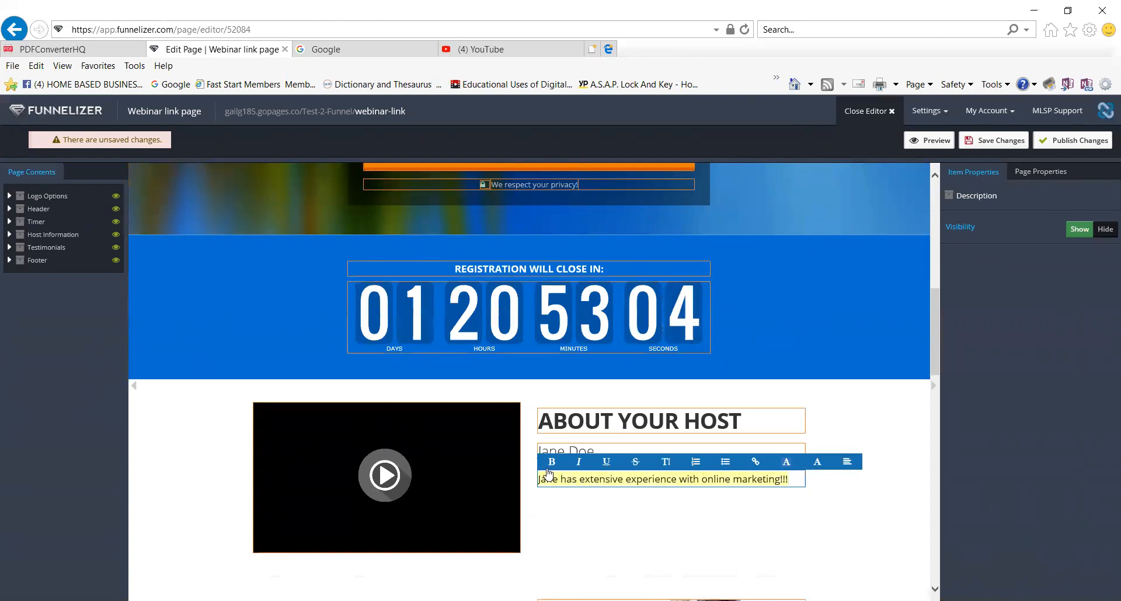
pyautogui.click(552, 462)
pyautogui.click(579, 462)
pyautogui.click(607, 467)
pyautogui.click(607, 467)
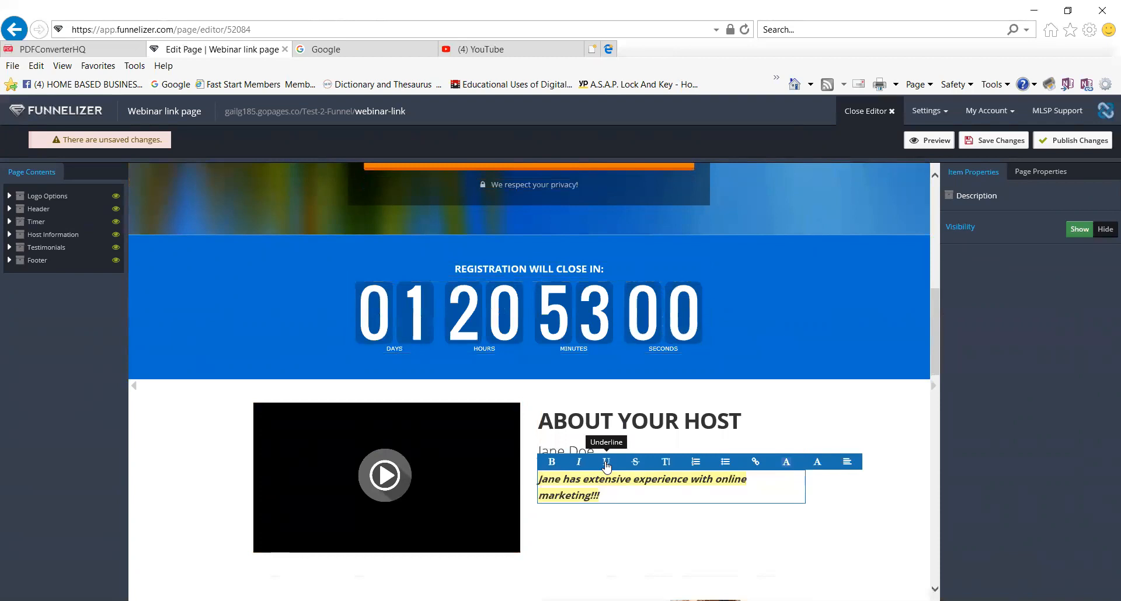
pyautogui.click(635, 467)
pyautogui.click(637, 467)
pyautogui.click(667, 467)
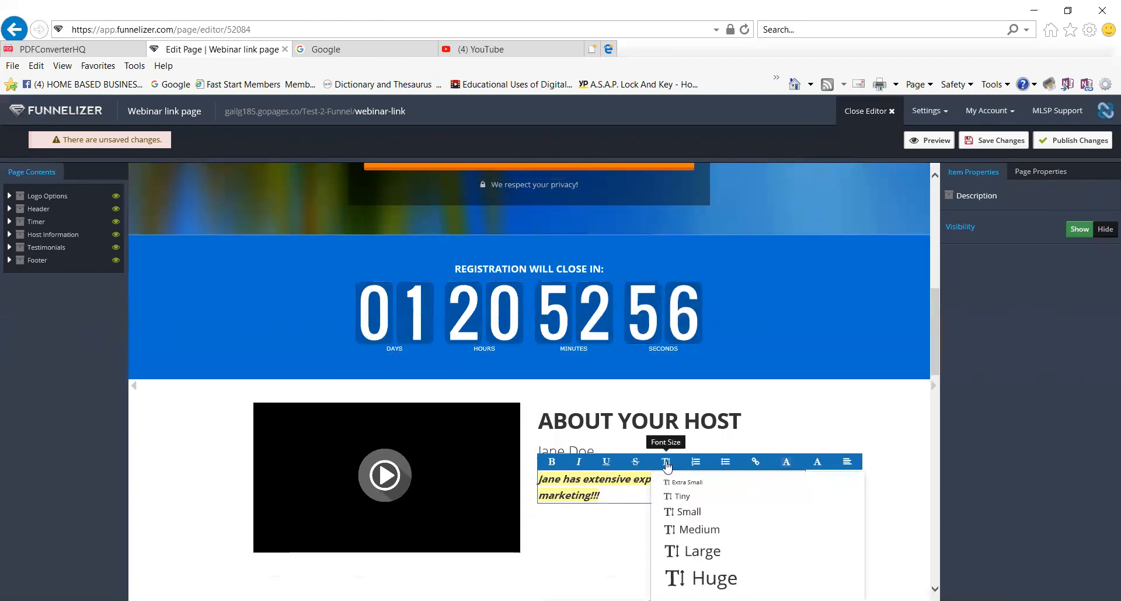
pyautogui.click(703, 531)
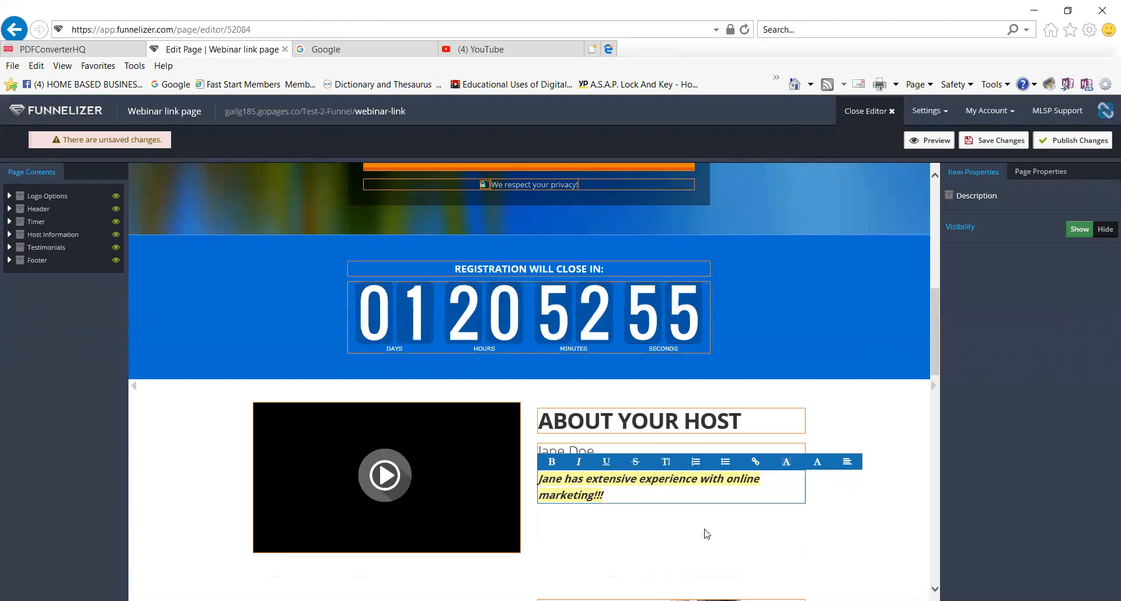
# Format the bio as a numbered list item and align it left.
pyautogui.click(697, 463)
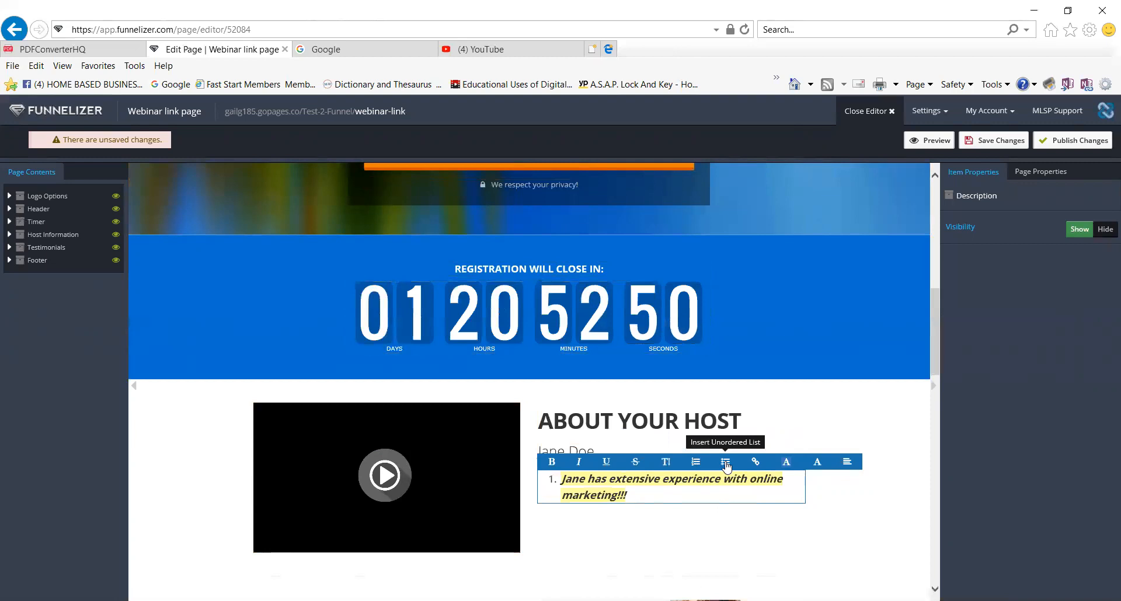
pyautogui.click(726, 464)
pyautogui.click(697, 463)
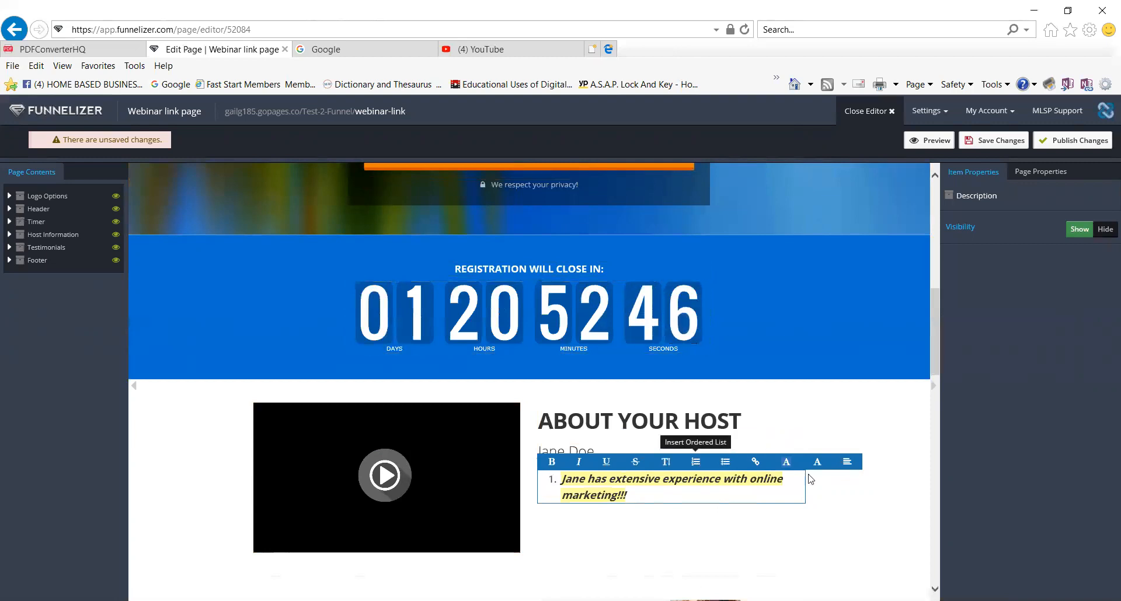
pyautogui.click(847, 465)
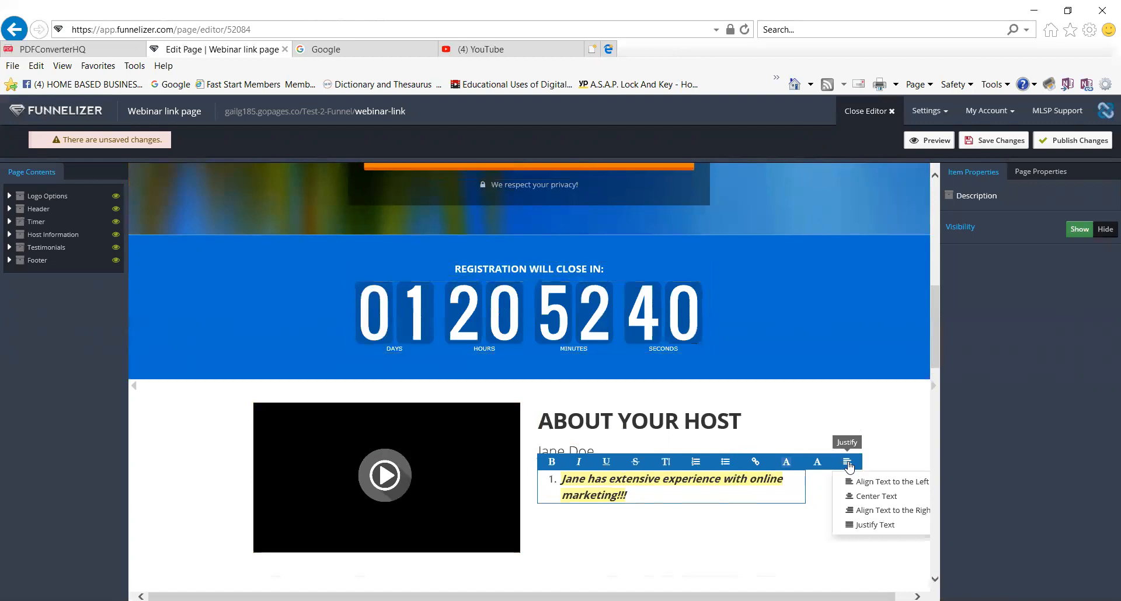
pyautogui.click(879, 496)
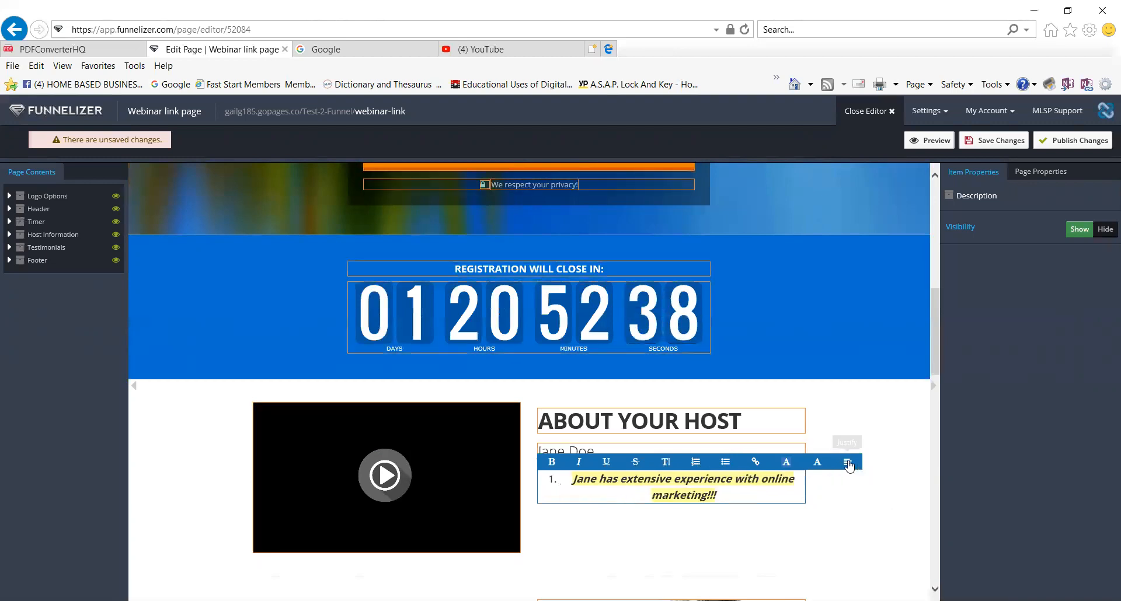
pyautogui.click(849, 464)
pyautogui.click(876, 512)
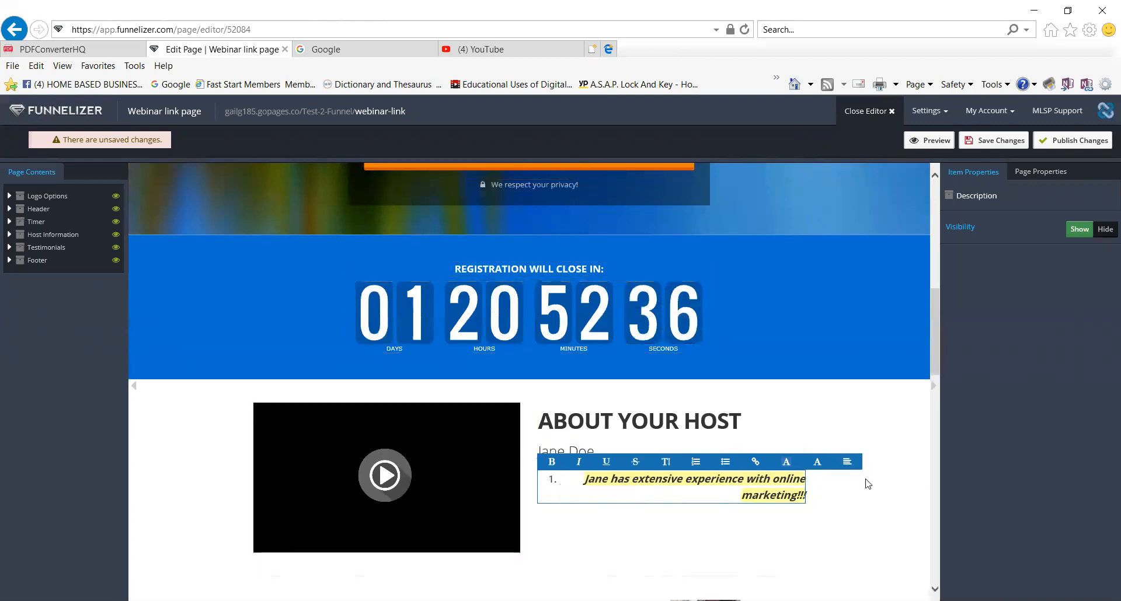
pyautogui.click(847, 462)
pyautogui.click(879, 495)
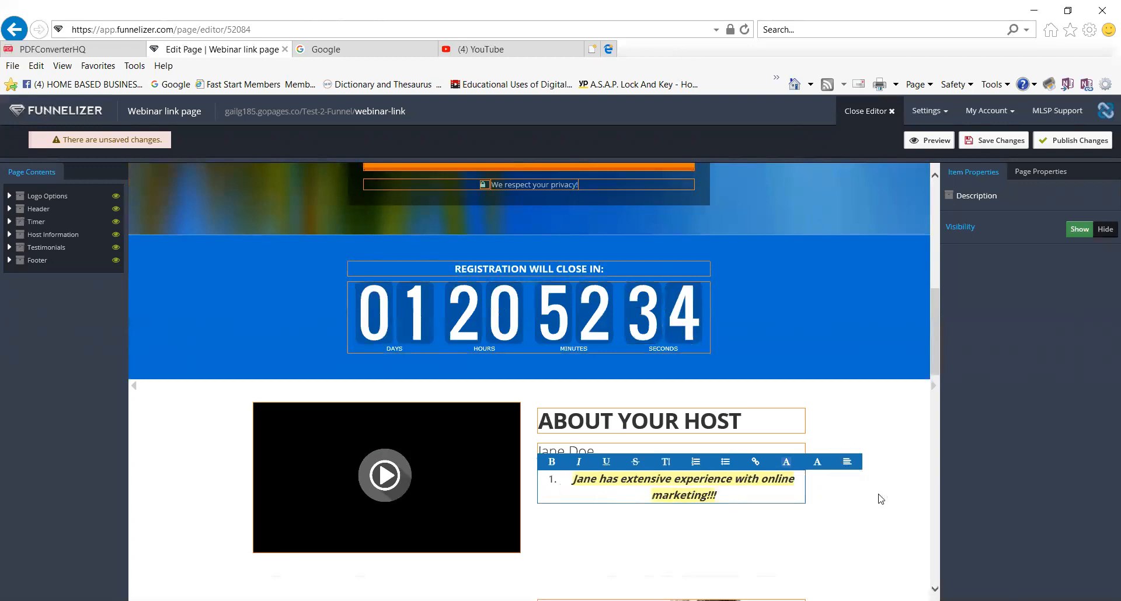
pyautogui.click(847, 462)
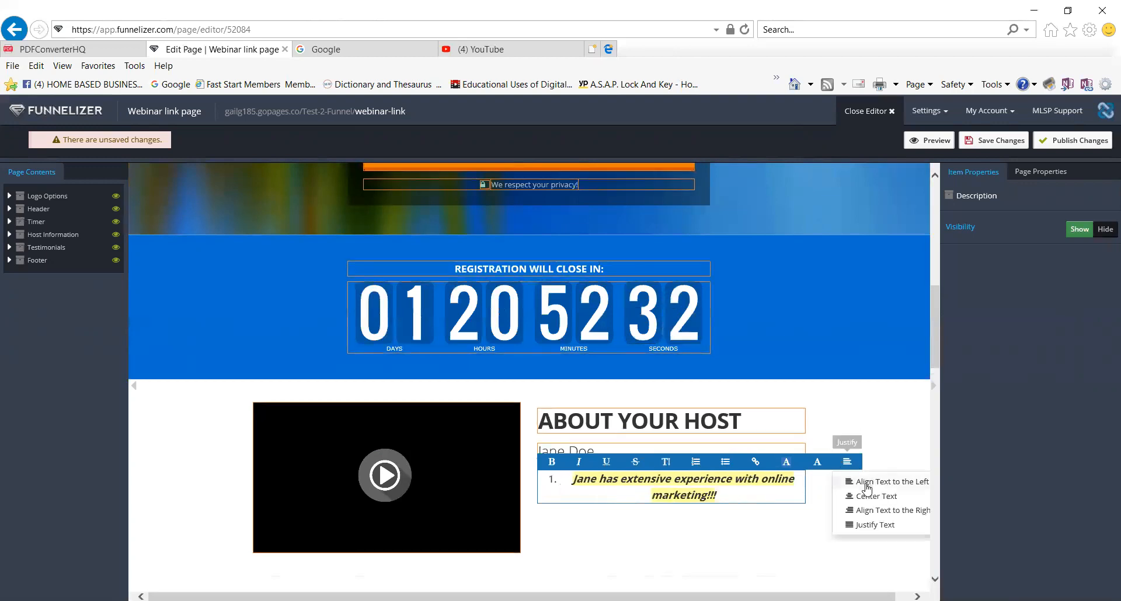
pyautogui.click(869, 483)
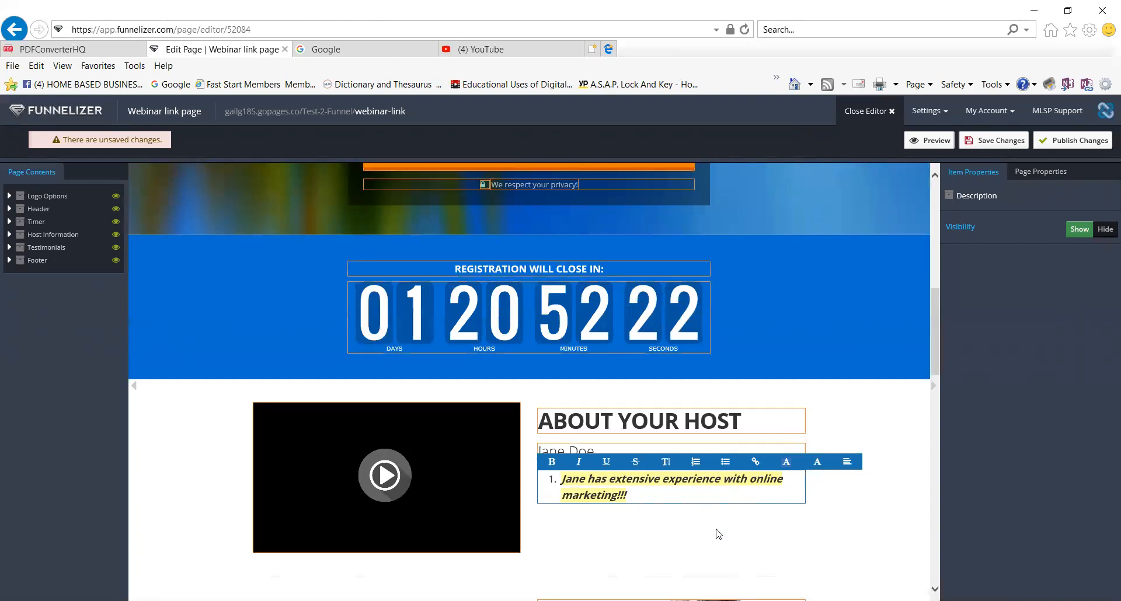
pyautogui.click(401, 495)
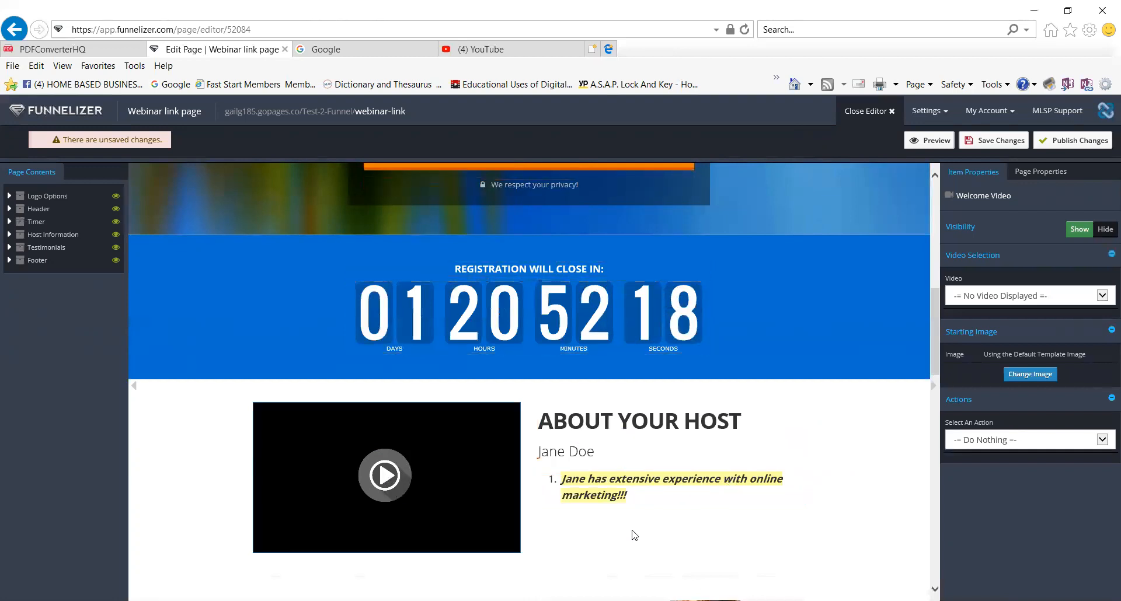
# Choose the signature portrait from the image library as the welcome video's starting image.
pyautogui.scroll(-1, 713, 528)
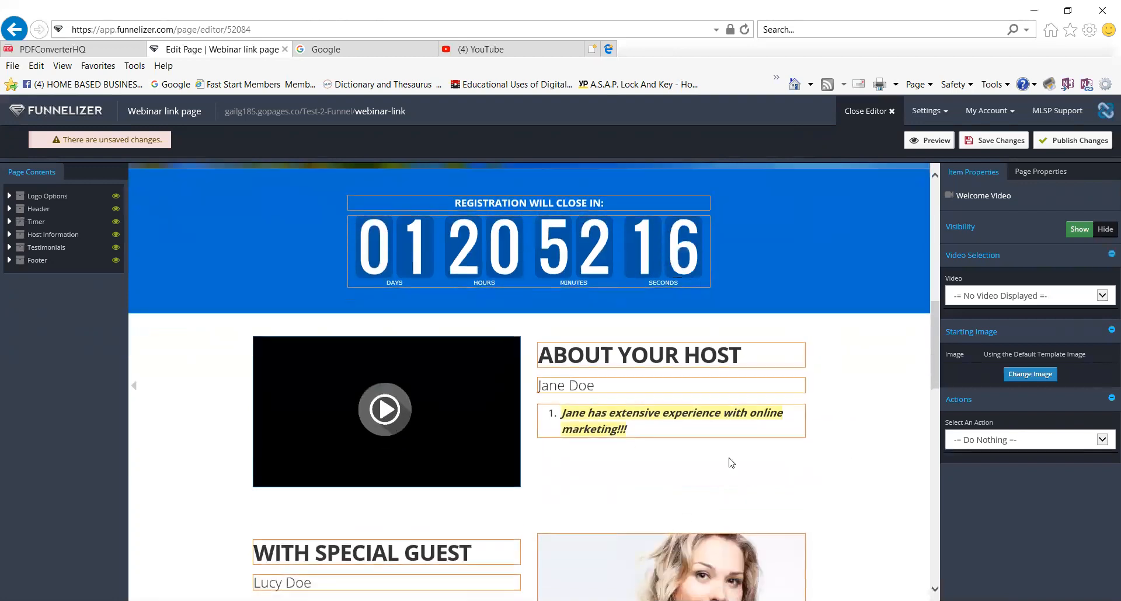
pyautogui.click(1027, 375)
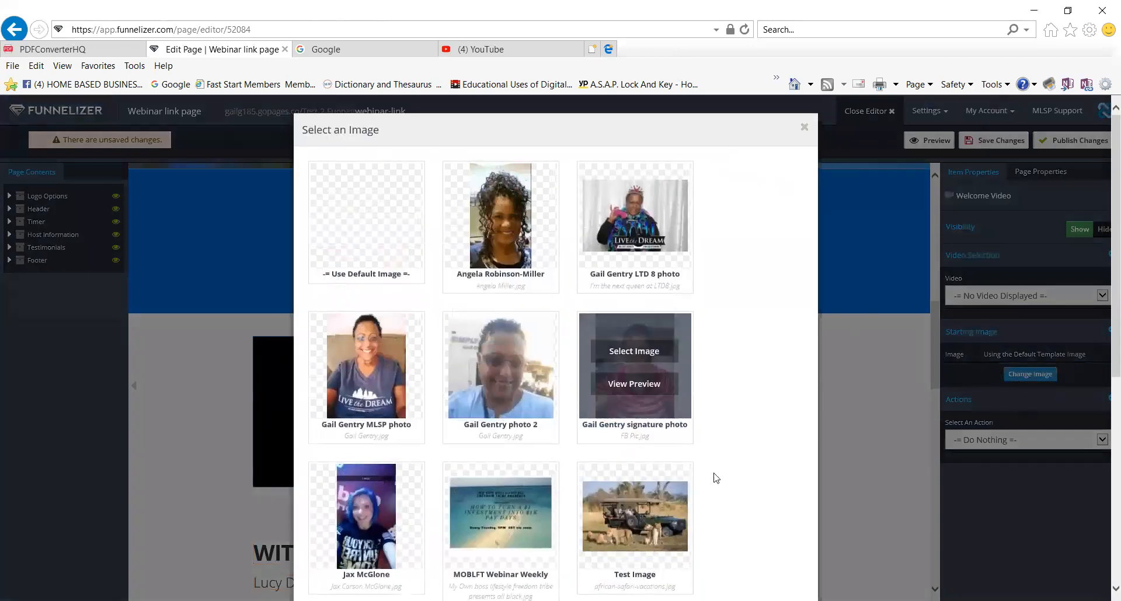
pyautogui.scroll(-6, 733, 493)
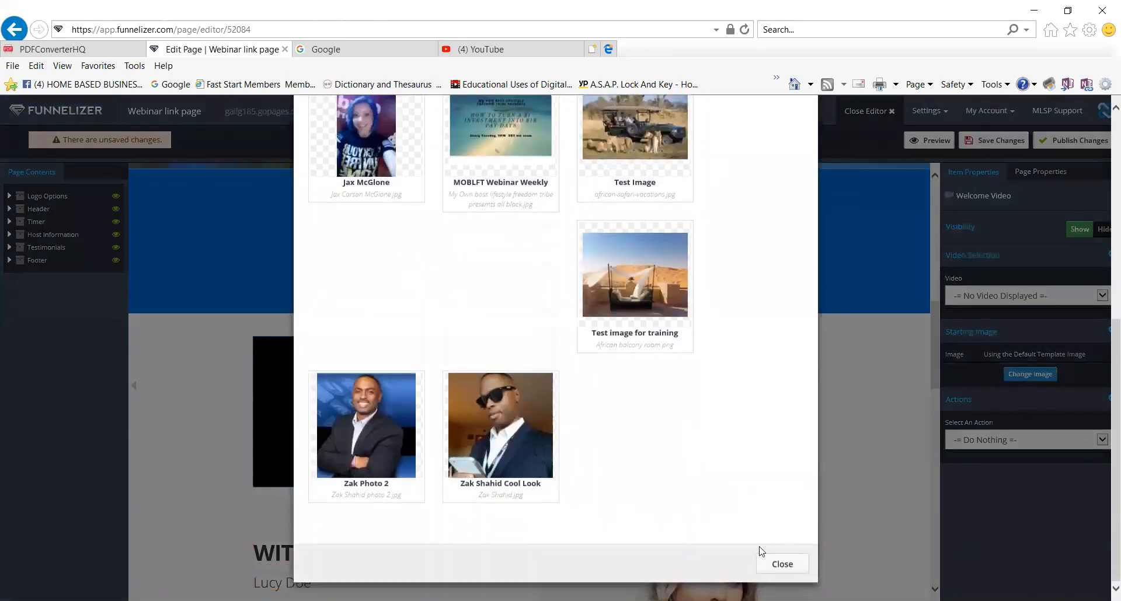
pyautogui.scroll(6, 709, 473)
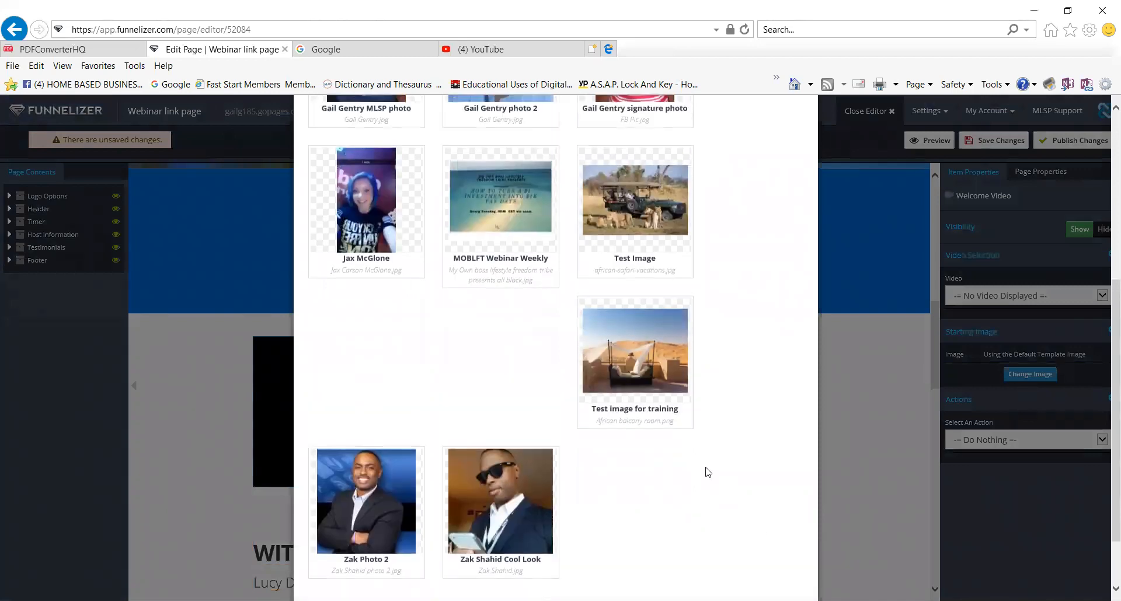
pyautogui.moveTo(660, 402)
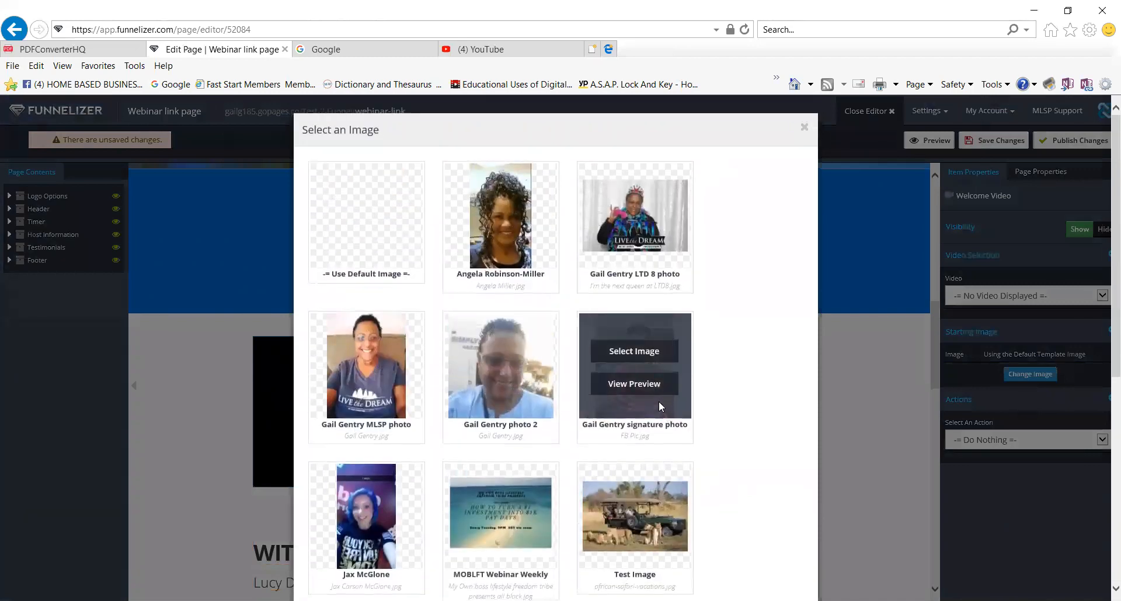
pyautogui.click(647, 349)
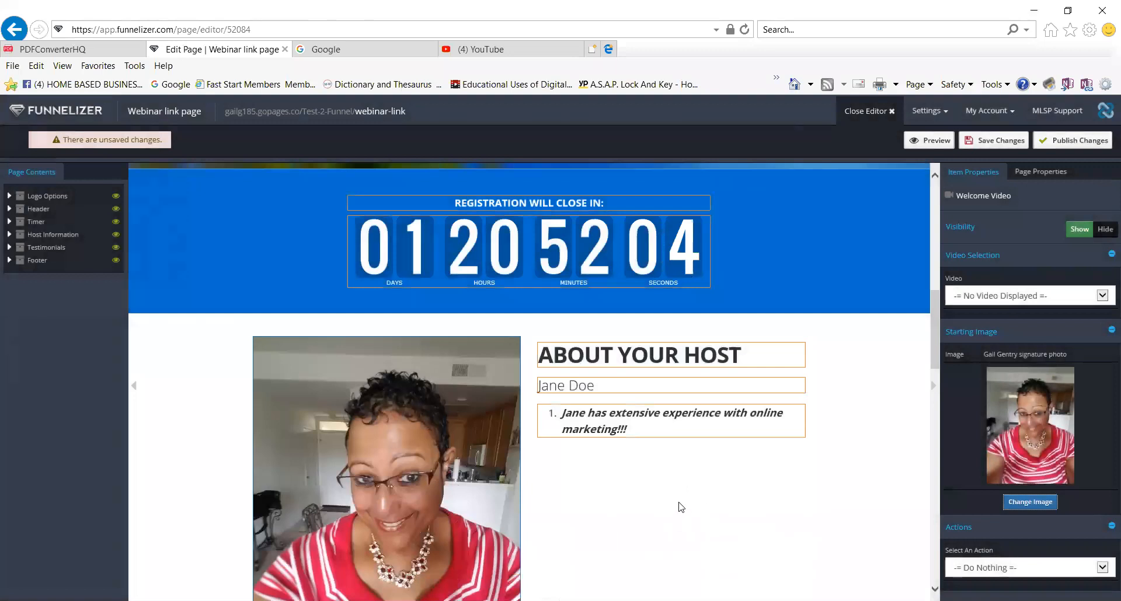
pyautogui.scroll(-5, 679, 506)
pyautogui.scroll(-3, 679, 507)
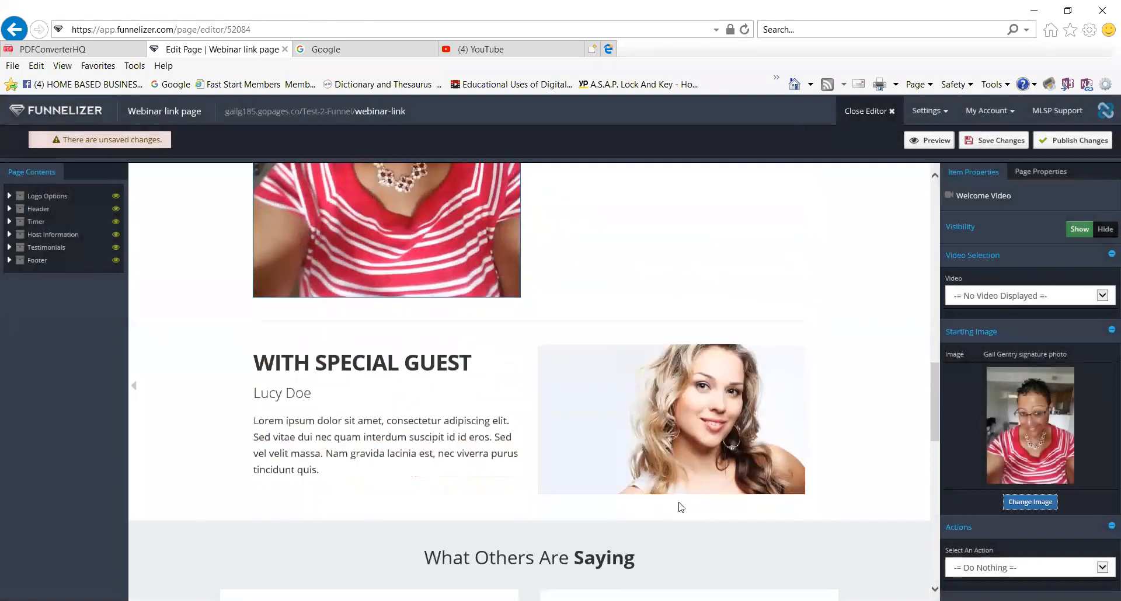
# Replace the special guest description with '2nd best marketer in the world!!!'.
pyautogui.click(347, 394)
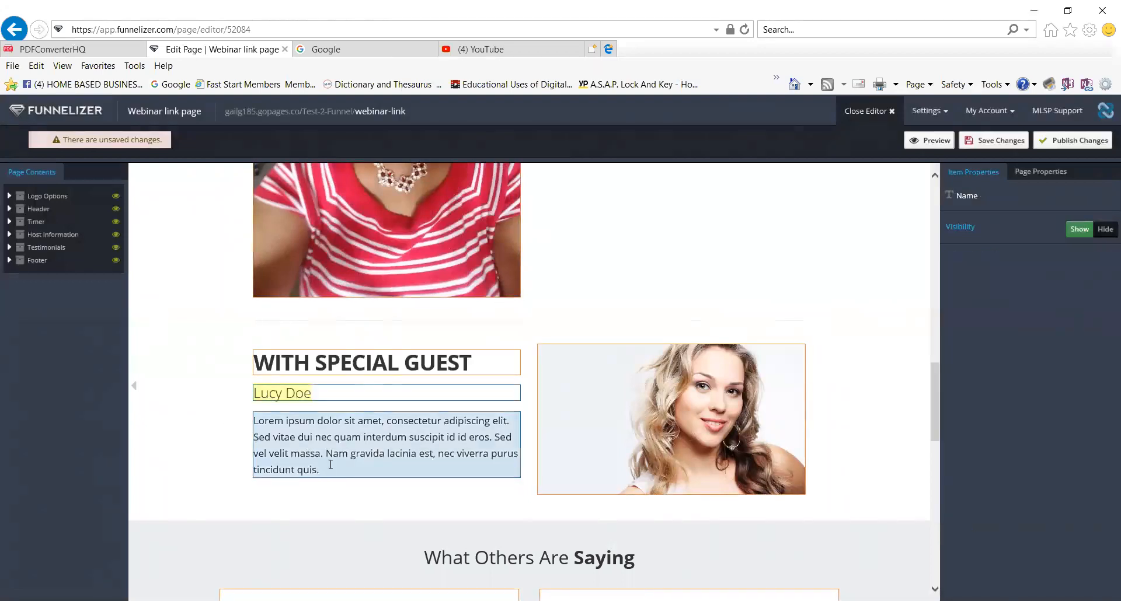
pyautogui.moveTo(324, 470)
pyautogui.mouseDown()
pyautogui.moveTo(269, 457)
pyautogui.moveTo(334, 464)
pyautogui.mouseUp()
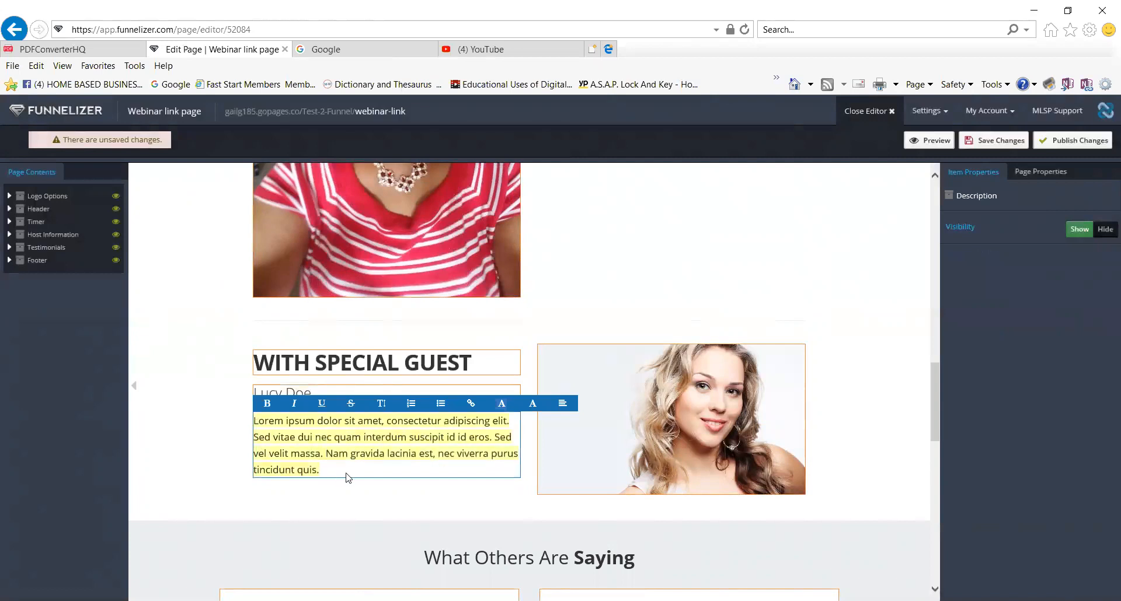
pyautogui.write('2nd best marketer in the world!!!')
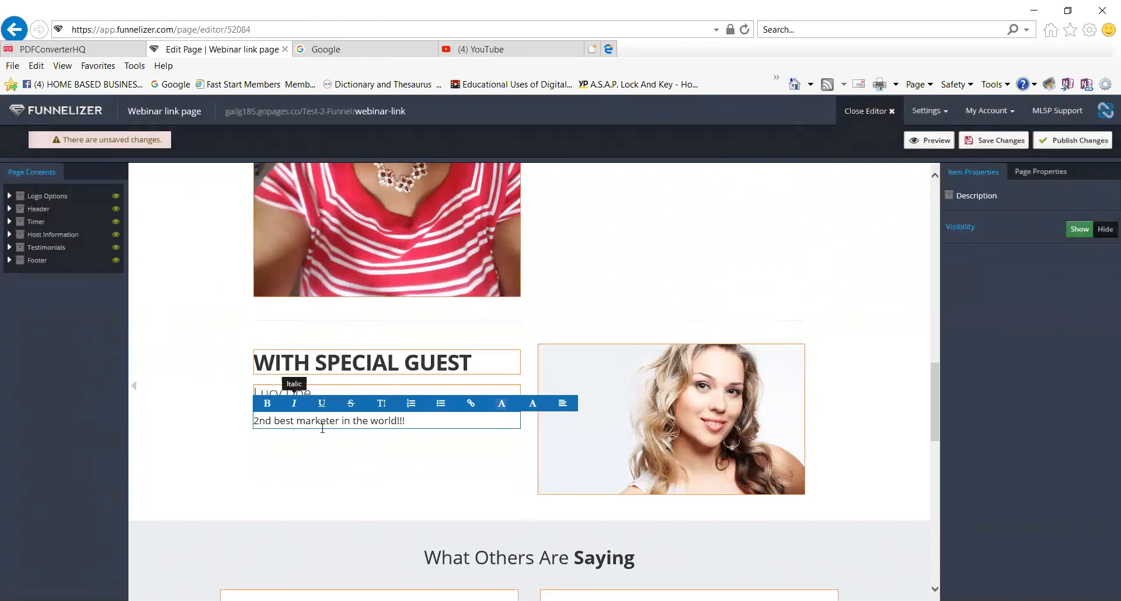
# Make the tagline bold italic with a background colour and pale yellow text.
pyautogui.moveTo(420, 420); pyautogui.dragTo(255, 422)
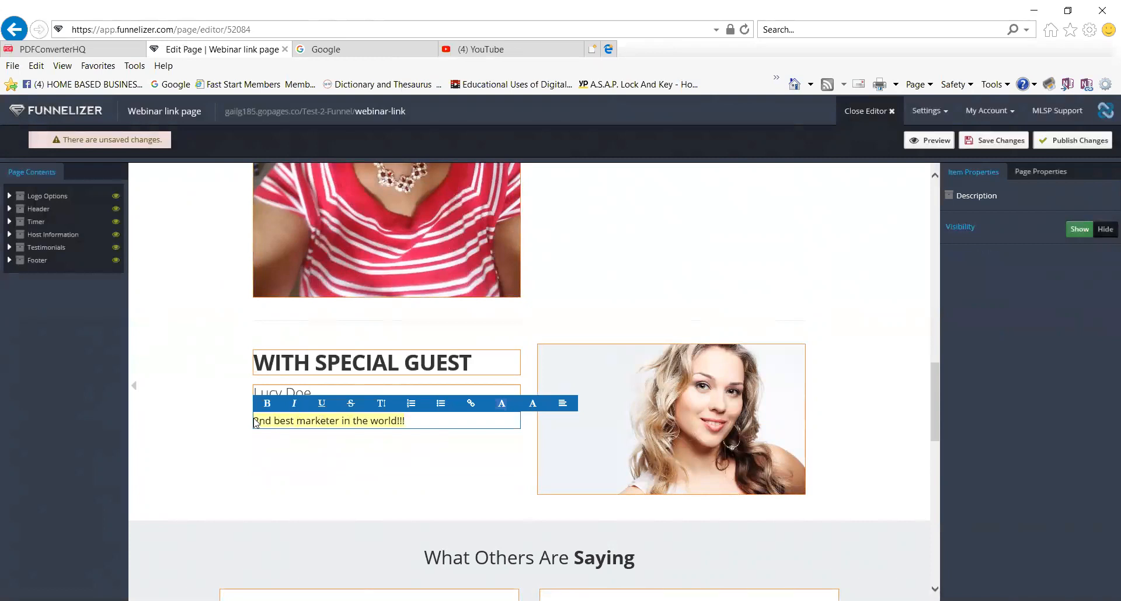
pyautogui.click(293, 404)
pyautogui.click(268, 404)
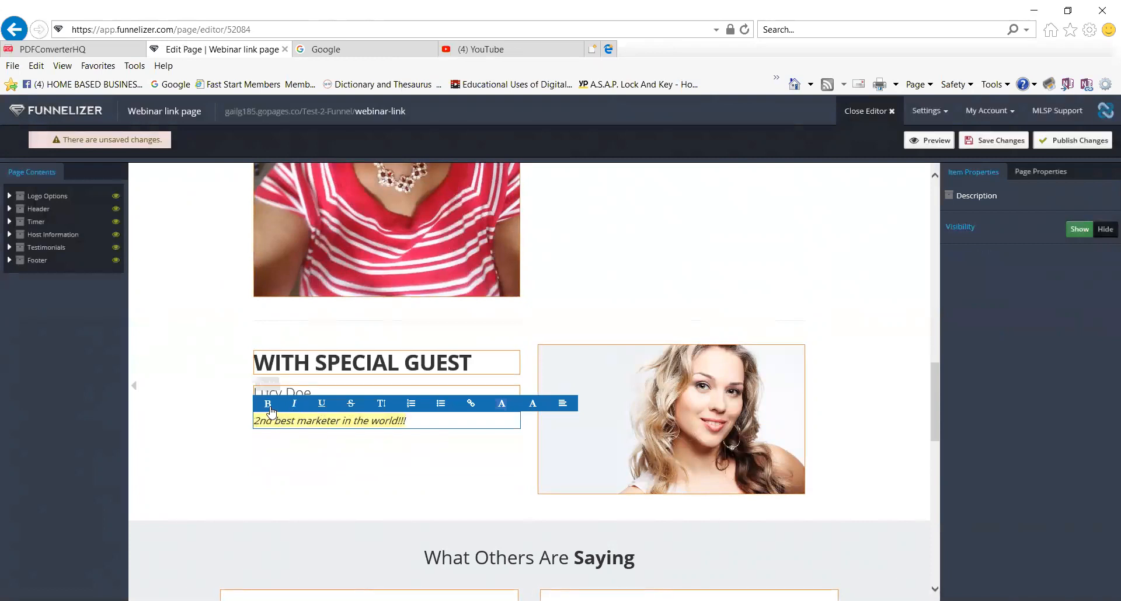
pyautogui.click(502, 404)
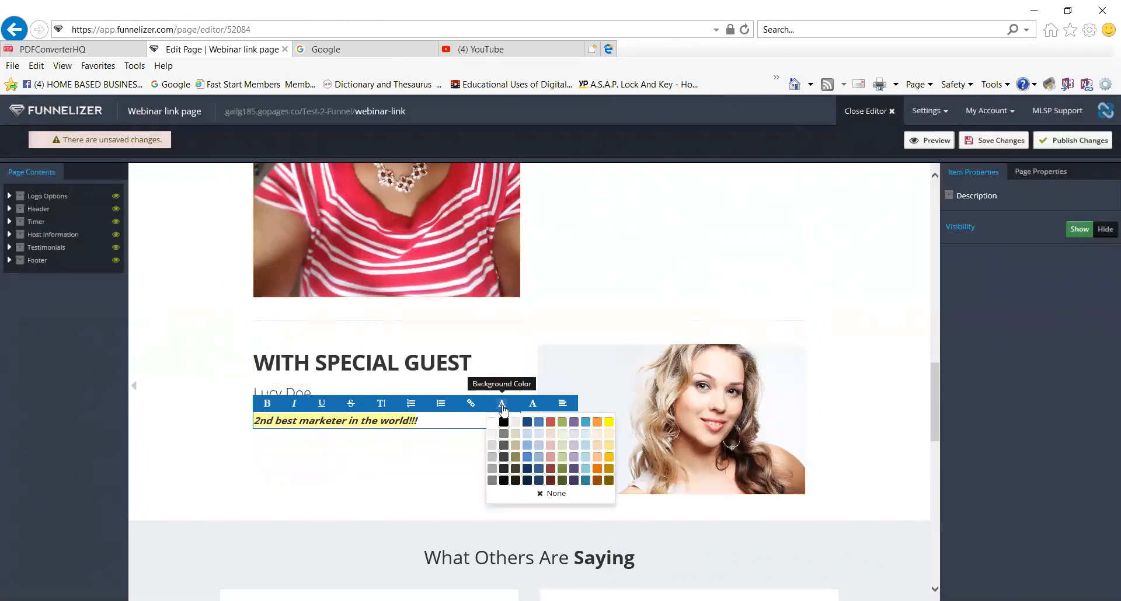
pyautogui.click(530, 467)
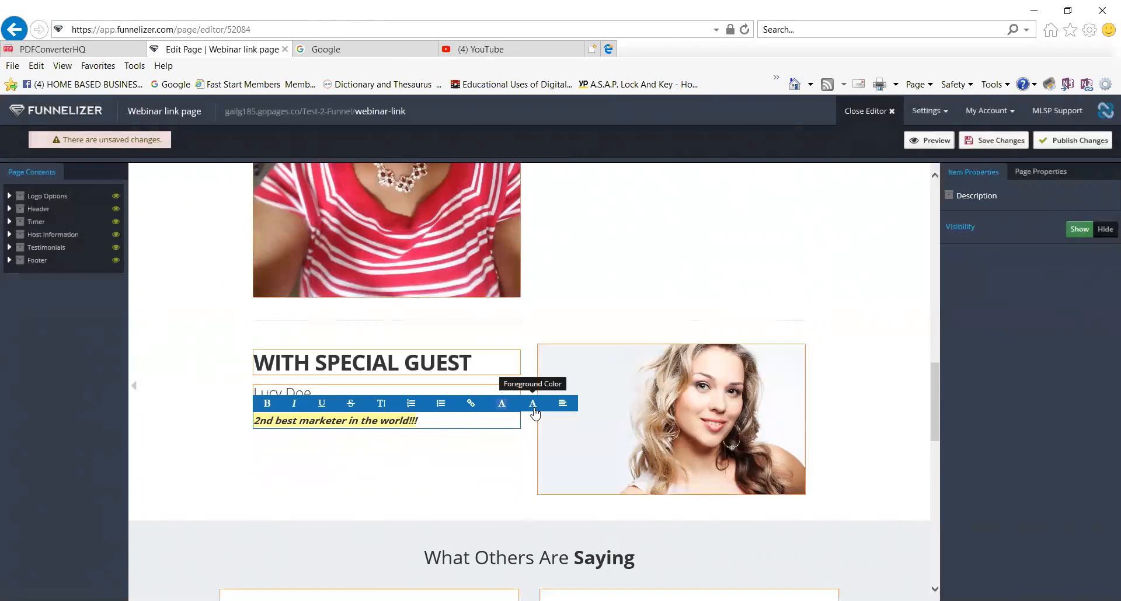
pyautogui.click(535, 412)
pyautogui.click(519, 445)
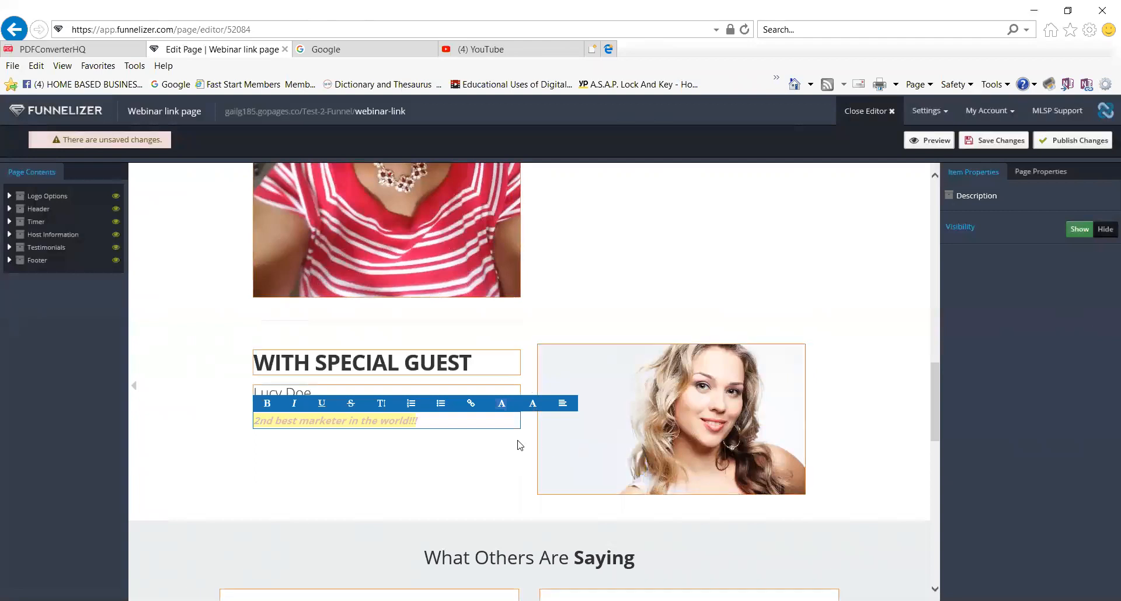
pyautogui.click(577, 462)
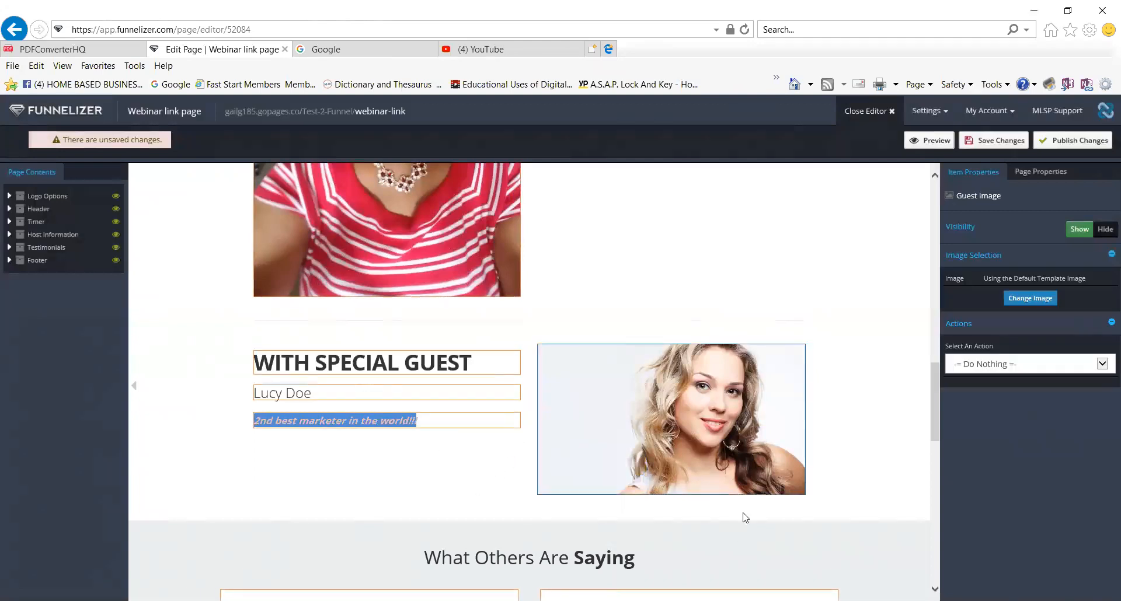
# Replace the special guest image with the outdoor 'photo 2' from the media library.
pyautogui.click(1043, 299)
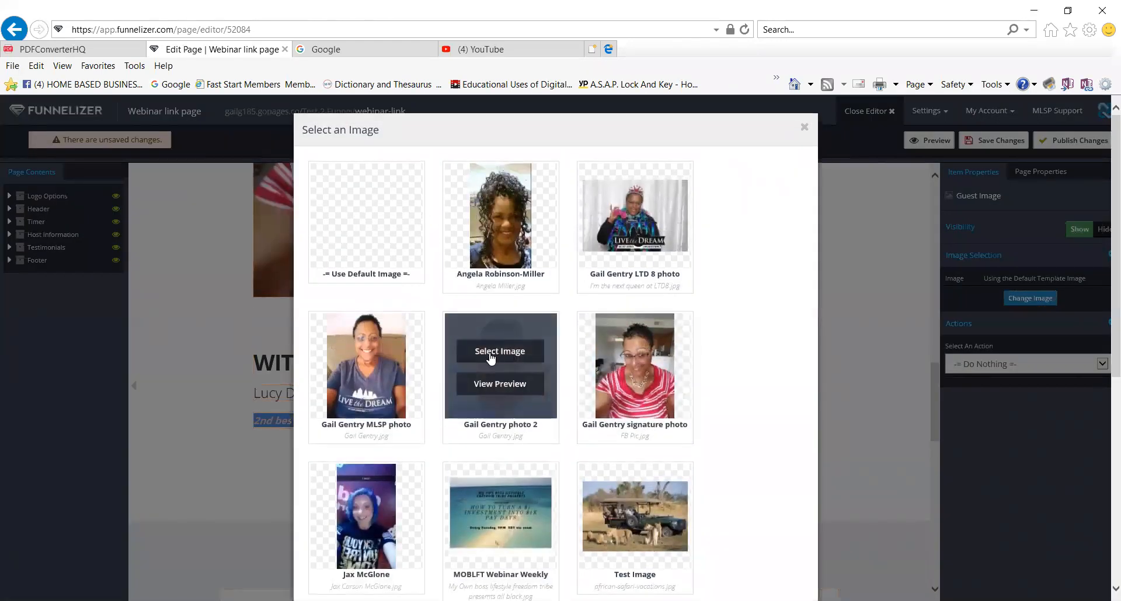
pyautogui.click(500, 352)
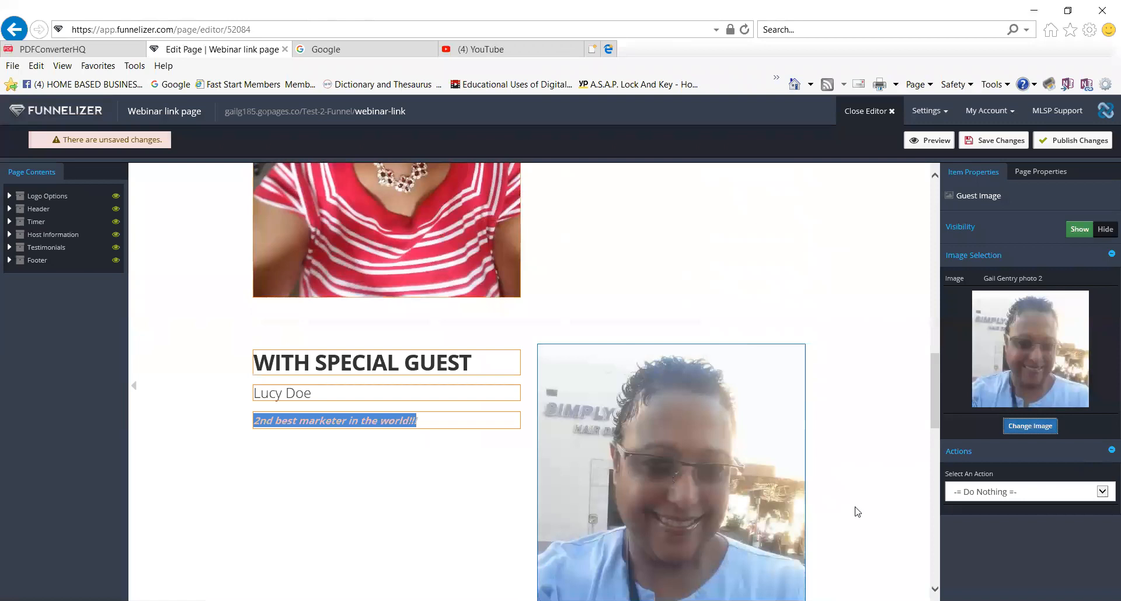
pyautogui.scroll(5, 826, 470)
pyautogui.scroll(-6, 825, 470)
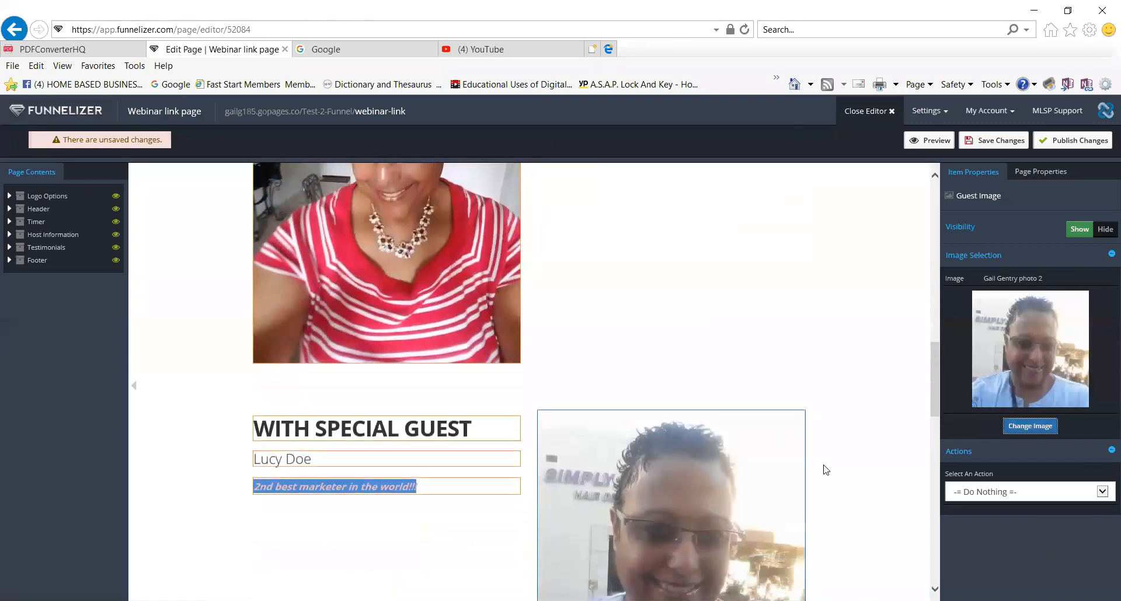
pyautogui.scroll(-1, 826, 470)
pyautogui.scroll(6, 825, 470)
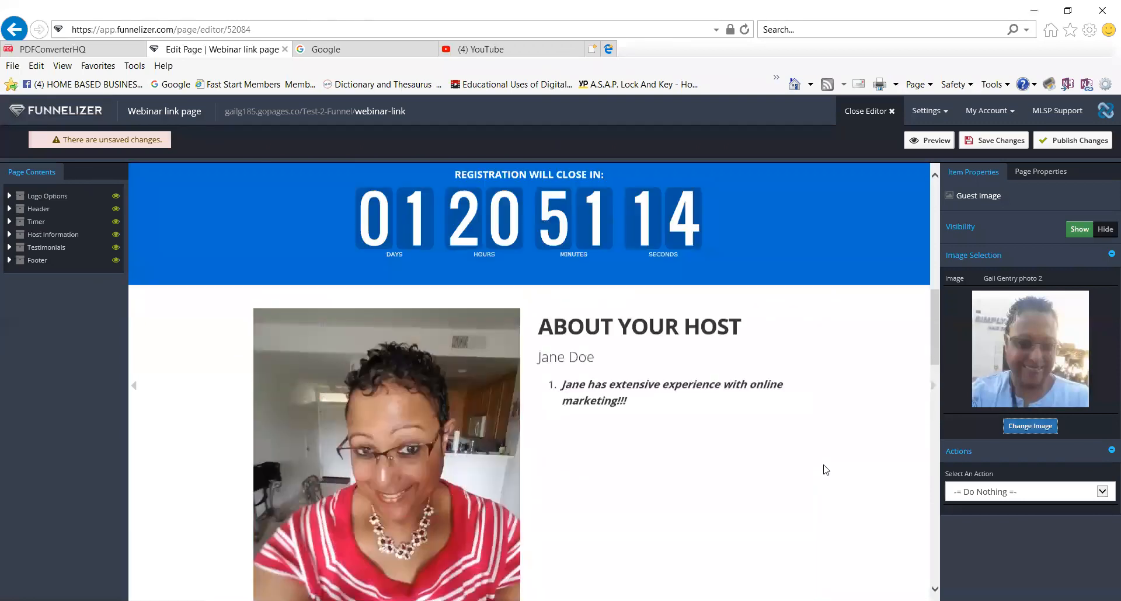
pyautogui.scroll(-6, 825, 470)
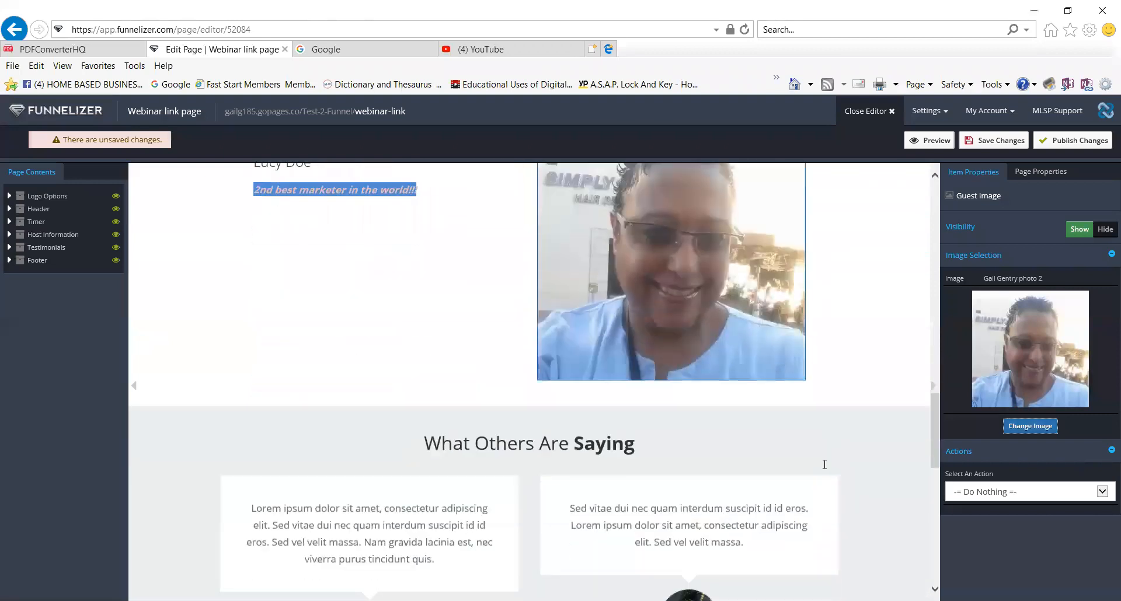
pyautogui.scroll(-1, 826, 470)
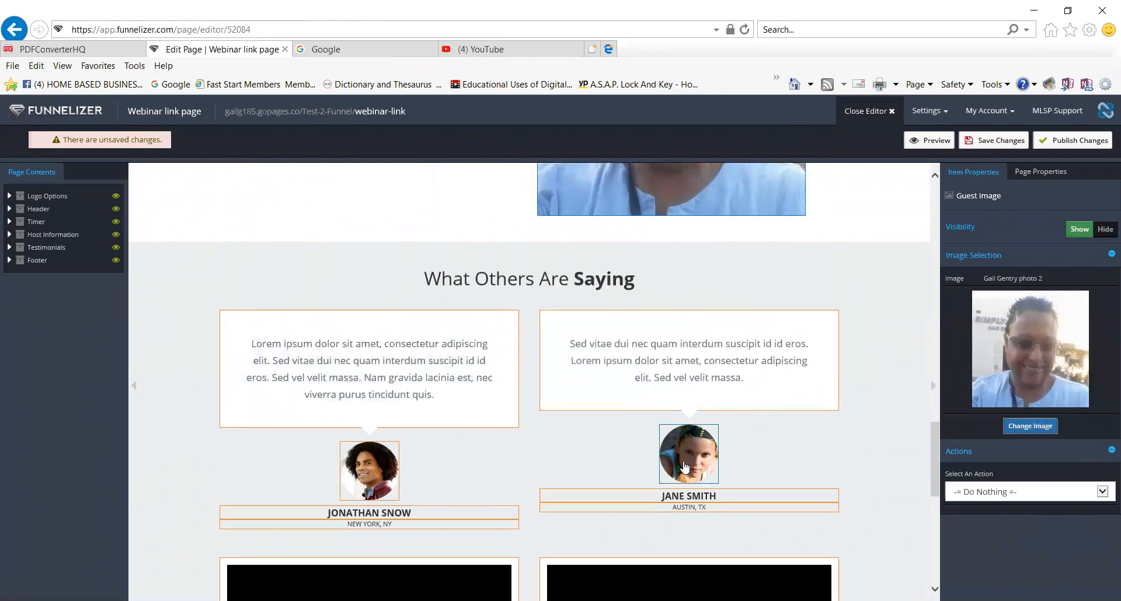
# Type test characters 'horhweornoqrb' at the start of the first testimonial.
pyautogui.click(347, 354)
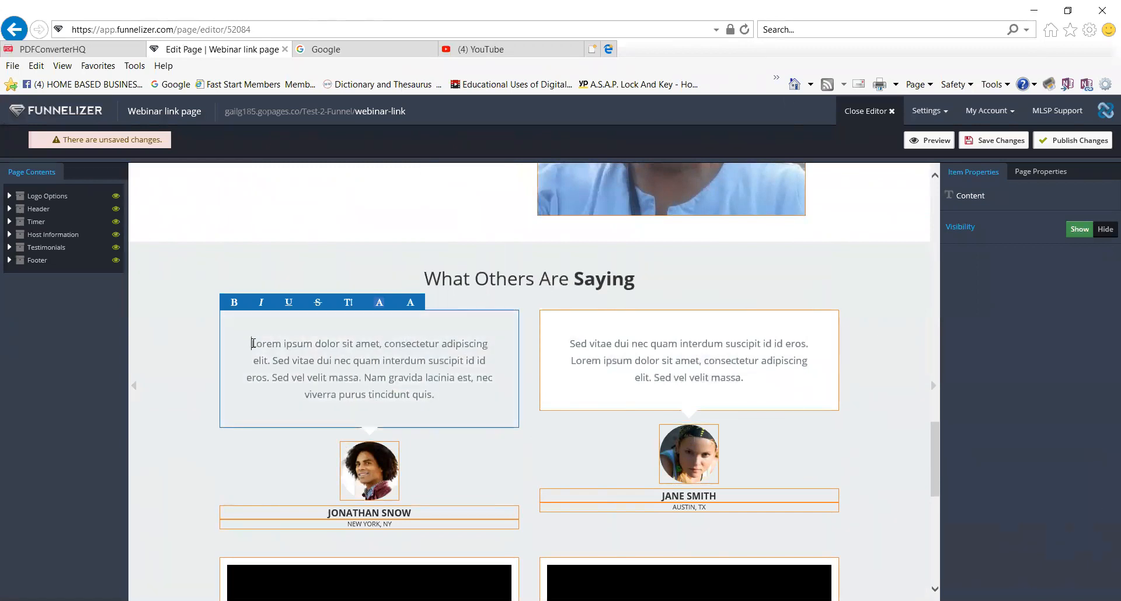
pyautogui.click(253, 343)
pyautogui.write('horhweornoqrb')
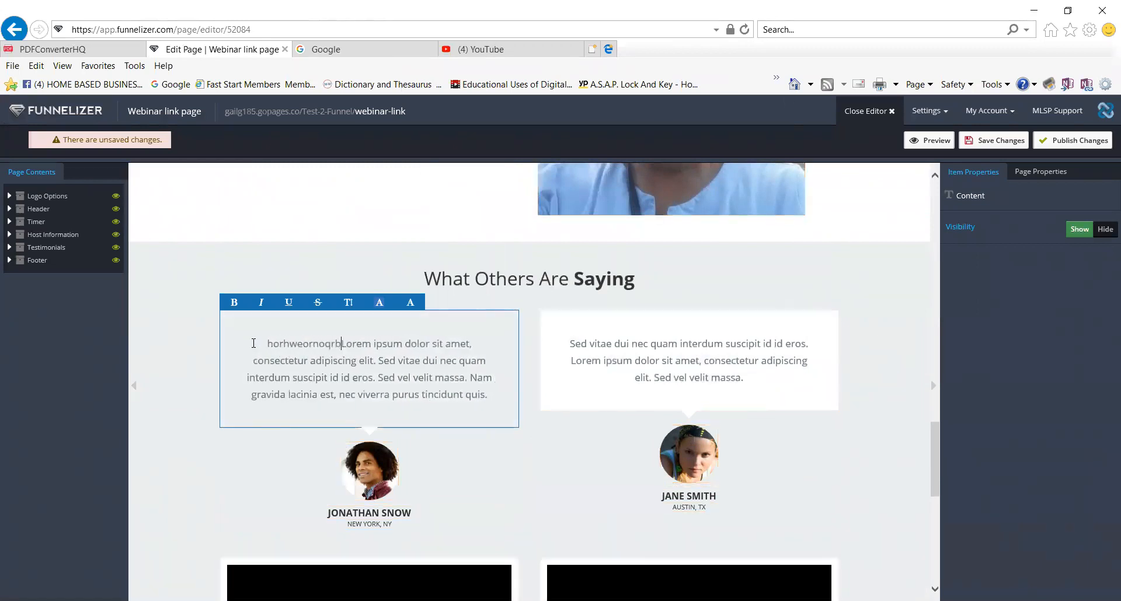
# Browse the image library for the second testimonial photo, closing it without changing the image.
pyautogui.click(368, 473)
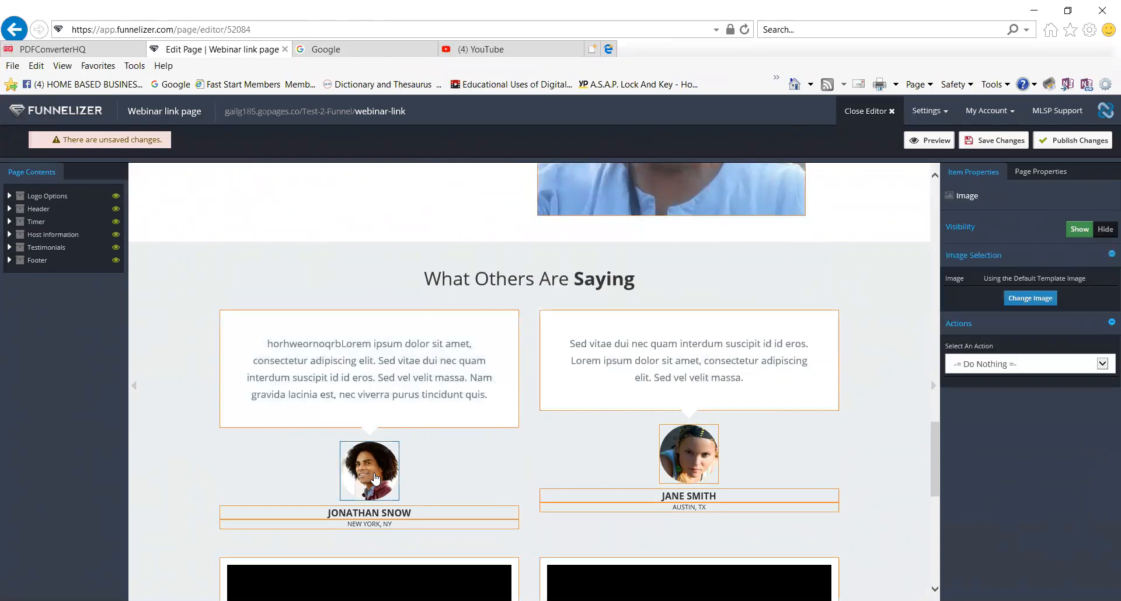
pyautogui.click(702, 465)
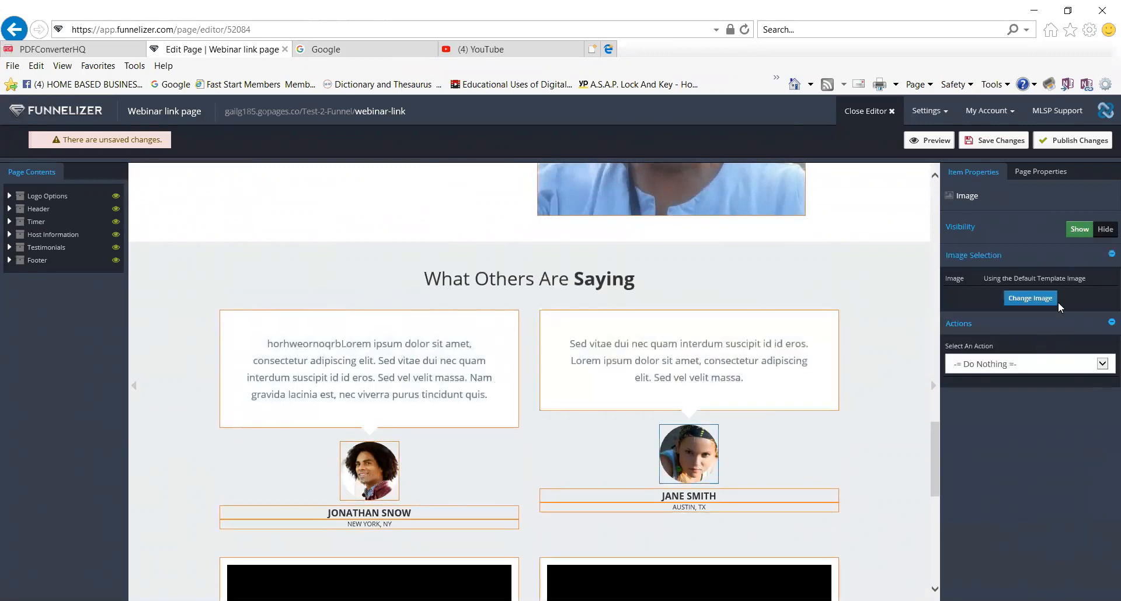
pyautogui.click(1041, 299)
pyautogui.moveTo(650, 418)
pyautogui.scroll(-7, 650, 418)
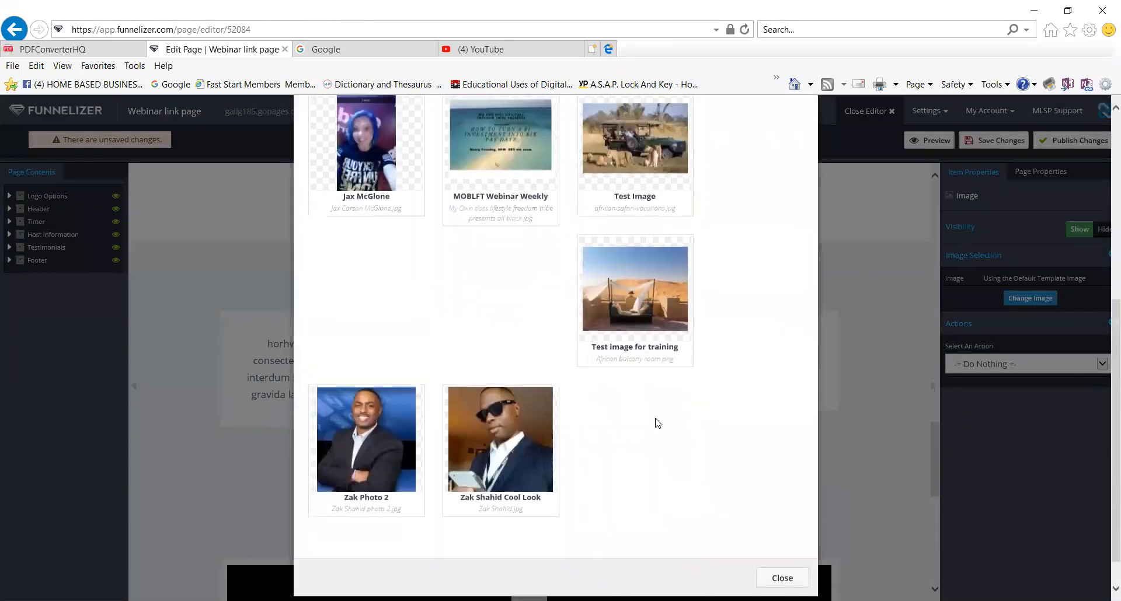
pyautogui.scroll(7, 658, 423)
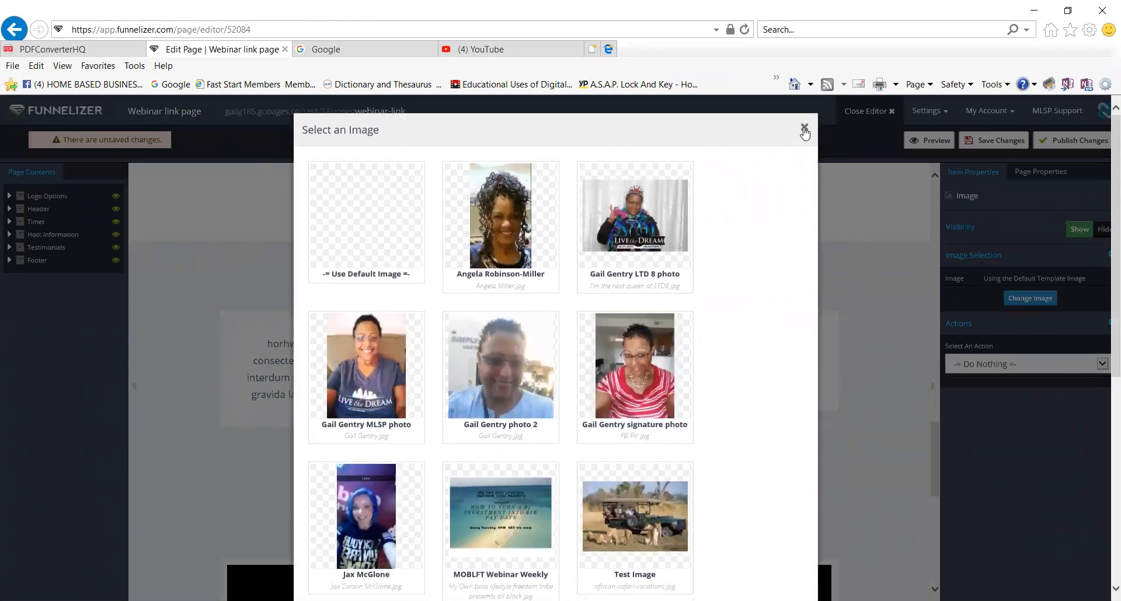
pyautogui.click(804, 129)
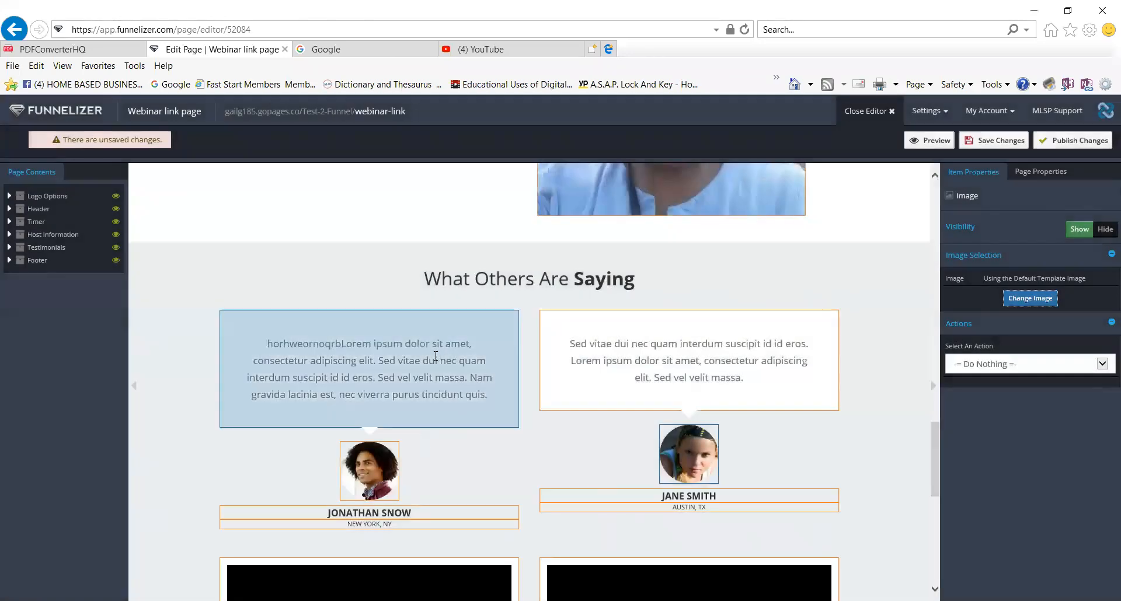
pyautogui.scroll(3, 500, 361)
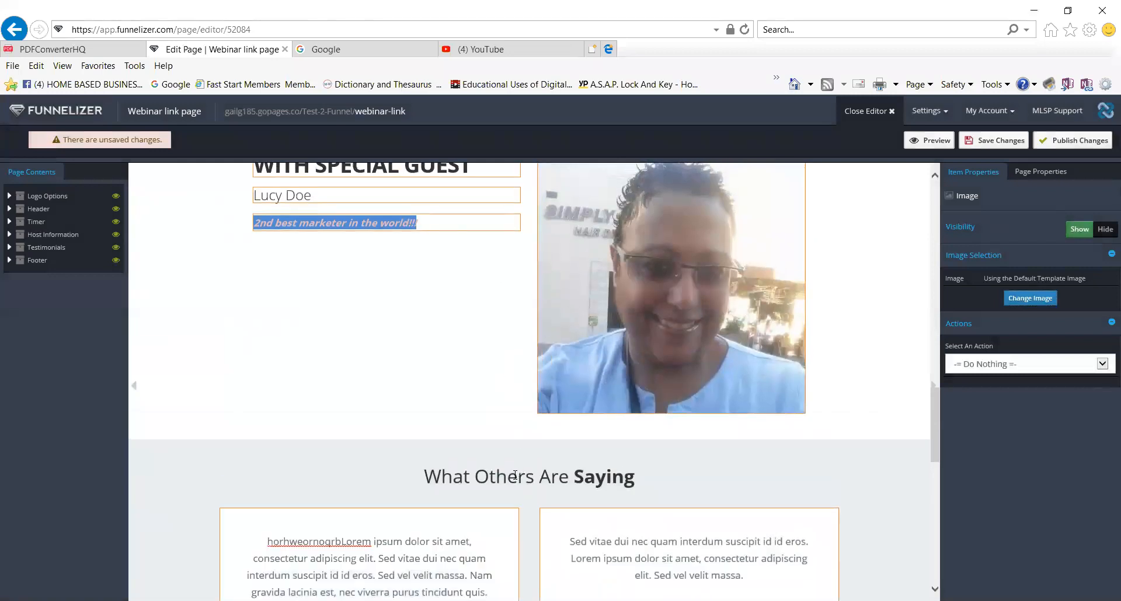
# Hide the first written testimonial's text, avatar and name heading, keeping the NEW YORK, NY line visible.
pyautogui.click(374, 554)
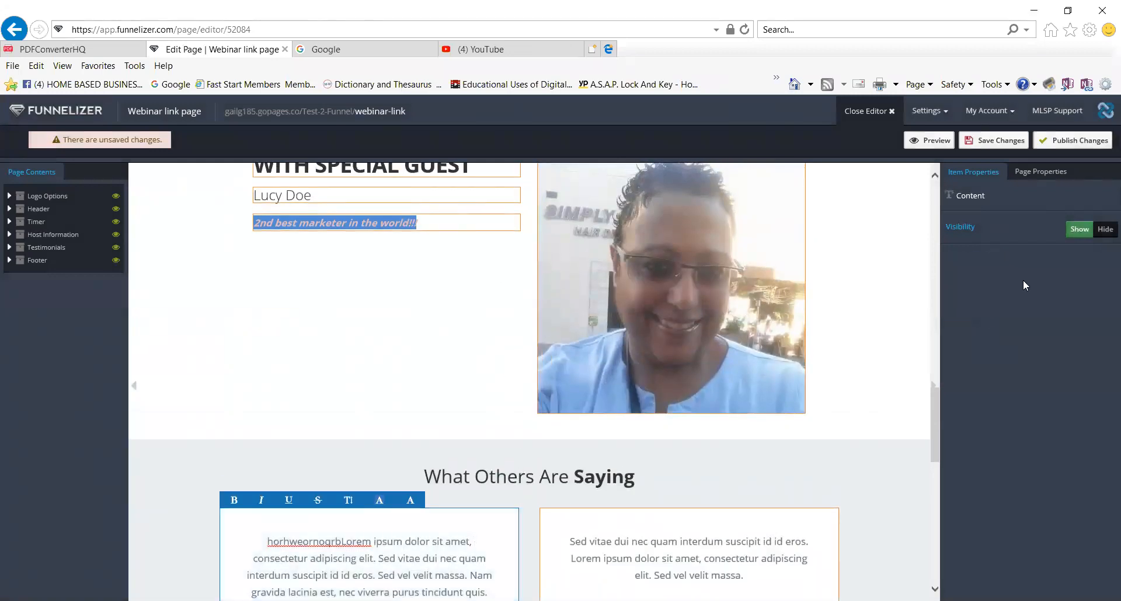
pyautogui.click(1105, 237)
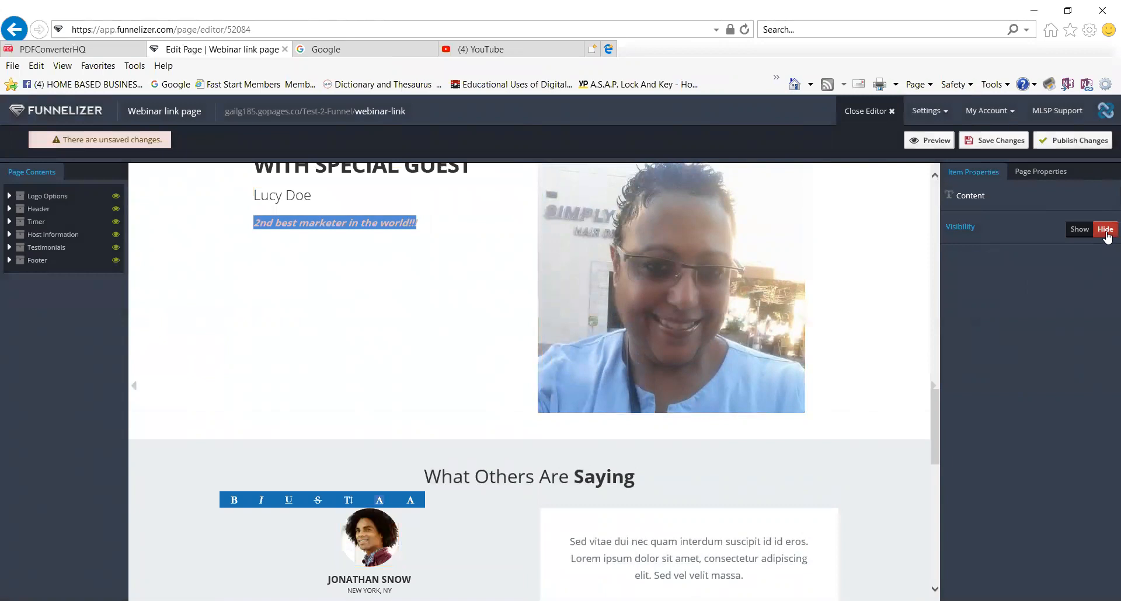
pyautogui.click(378, 541)
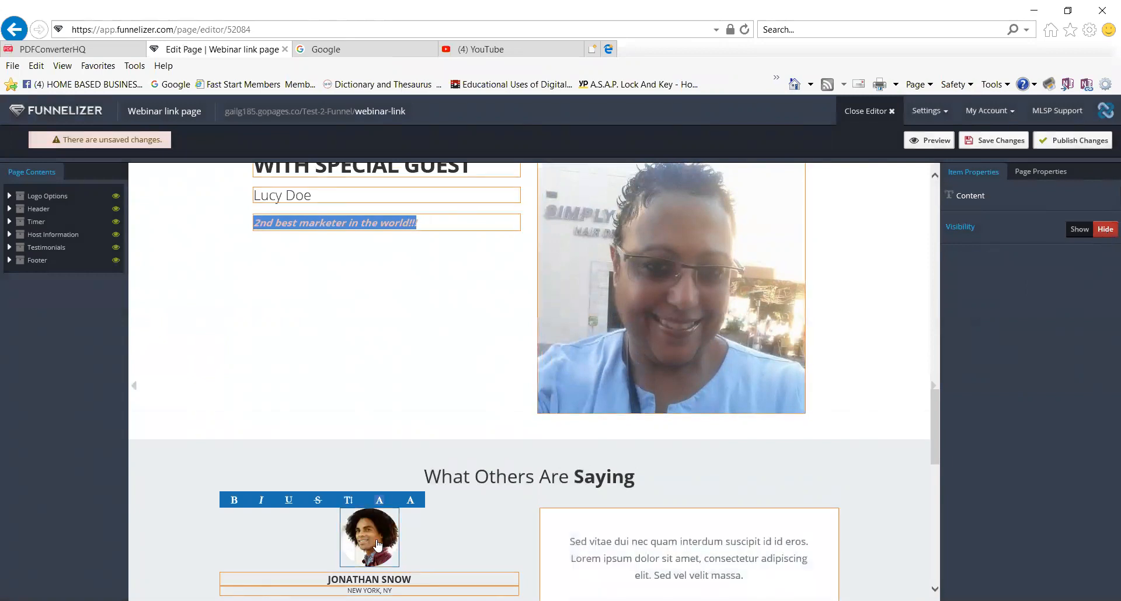
pyautogui.click(1105, 228)
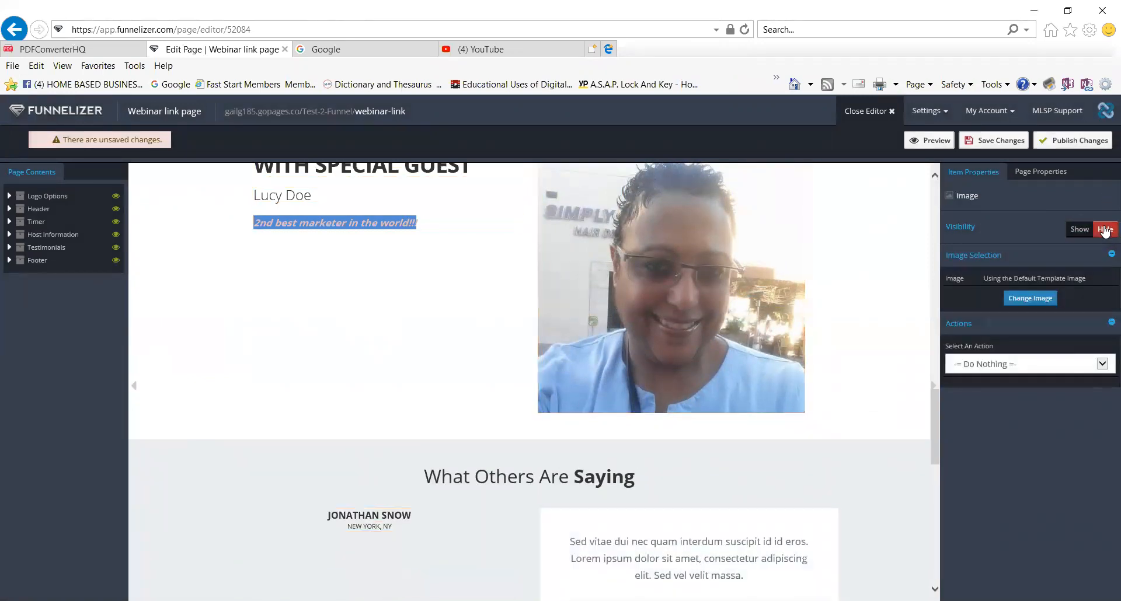
pyautogui.click(423, 518)
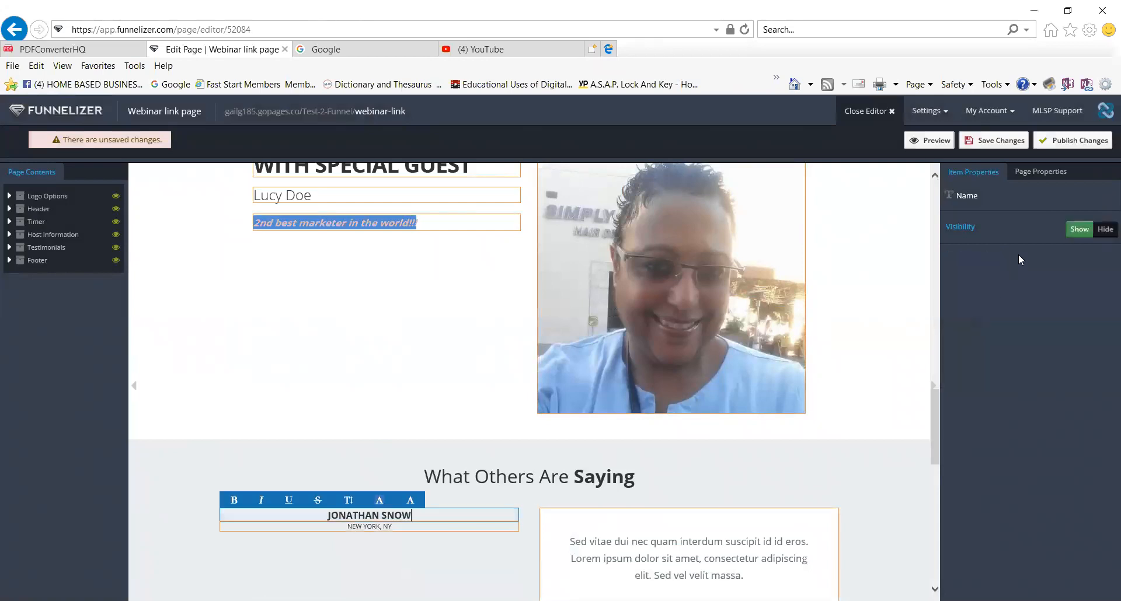
pyautogui.click(1105, 229)
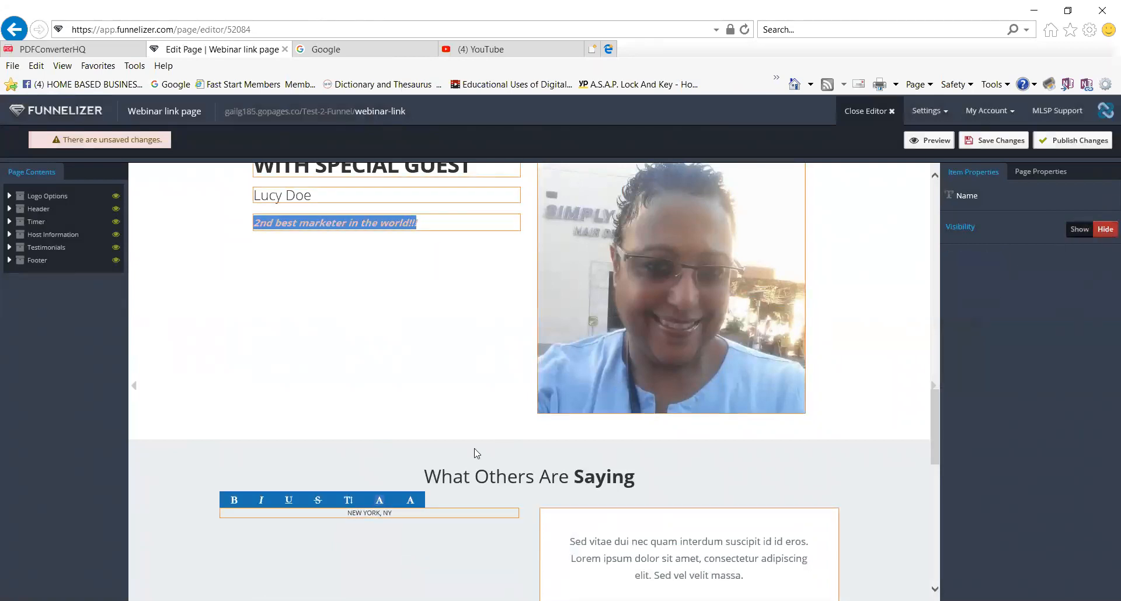
pyautogui.click(420, 517)
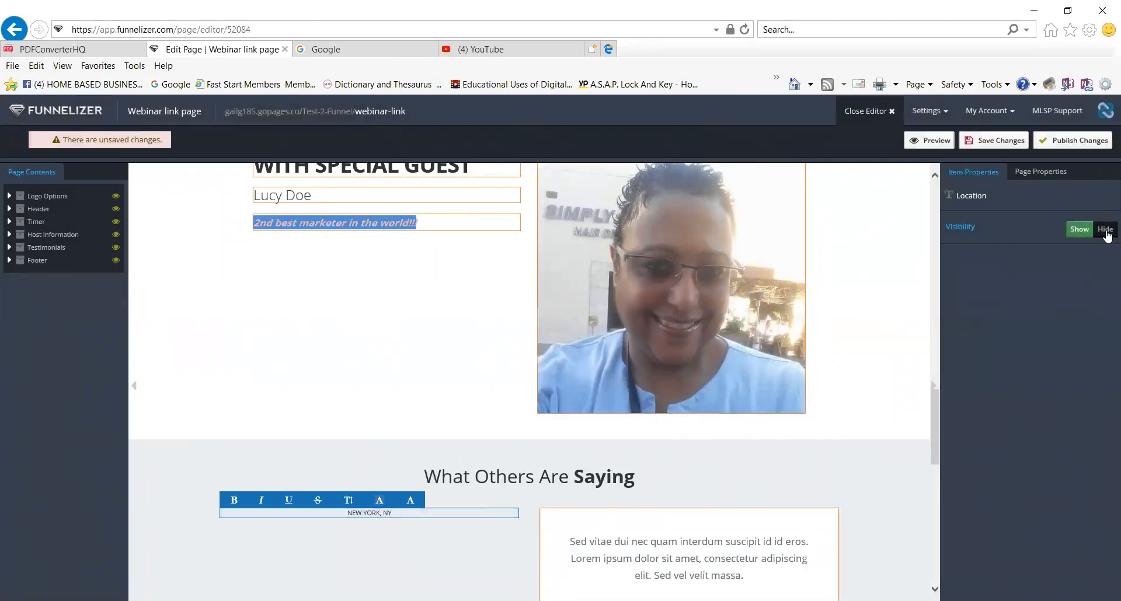
pyautogui.click(1106, 230)
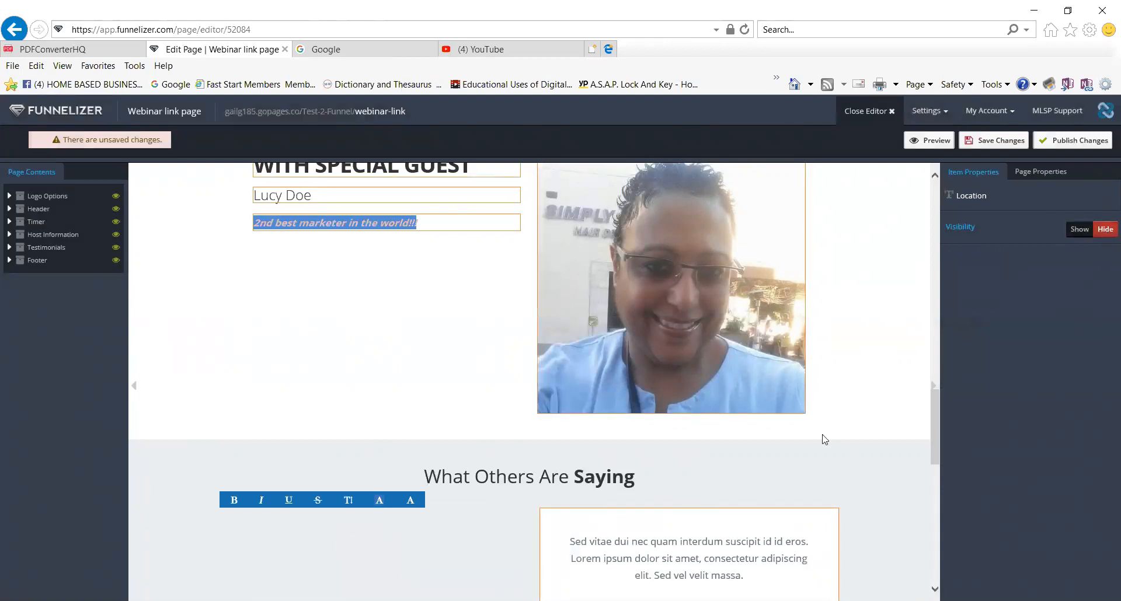
pyautogui.click(1085, 230)
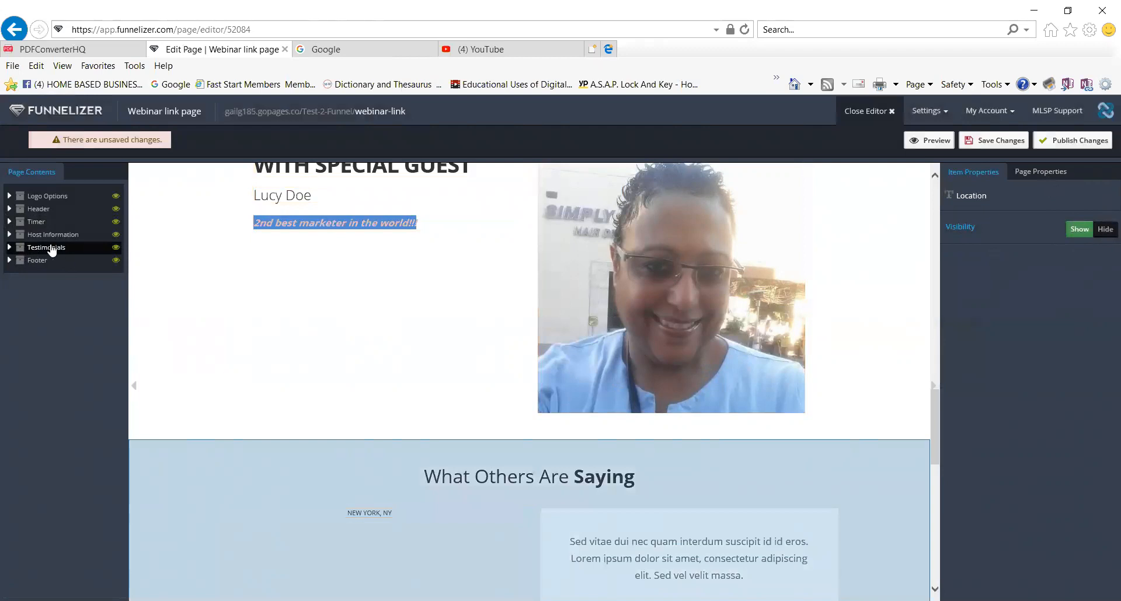
# Hide the Written Testimonials section via the Testimonials entry in Page Contents.
pyautogui.click(10, 247)
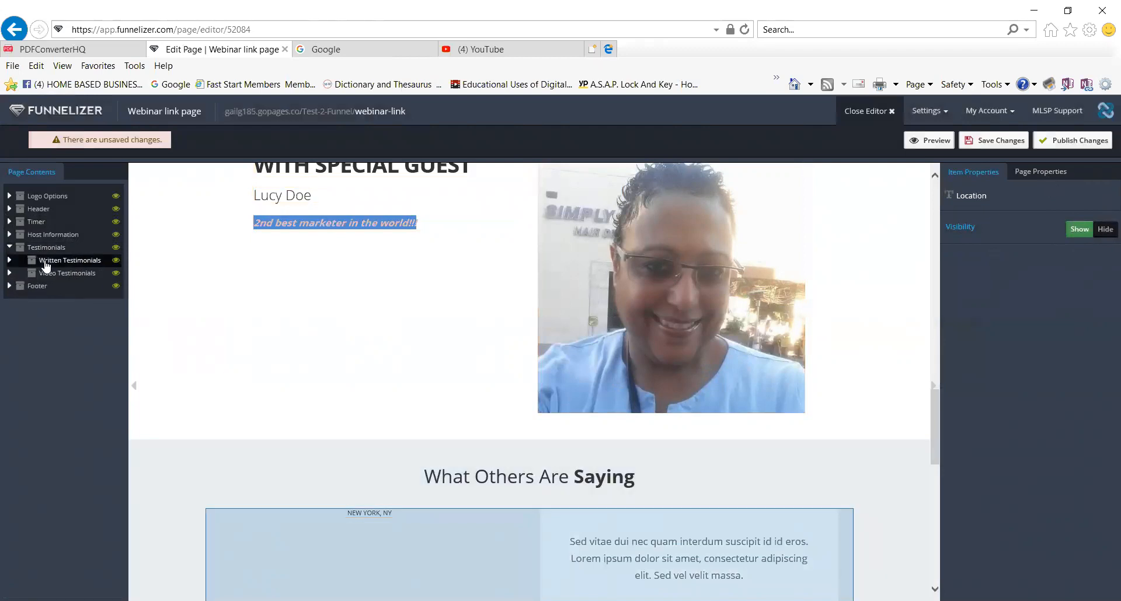
pyautogui.click(45, 266)
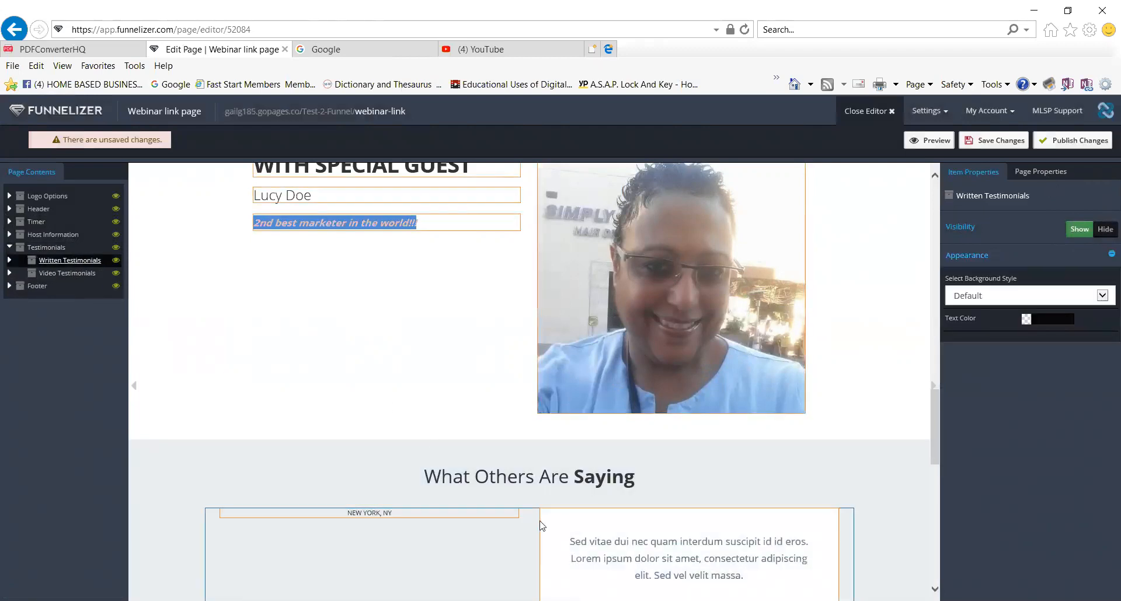
pyautogui.scroll(-2, 476, 487)
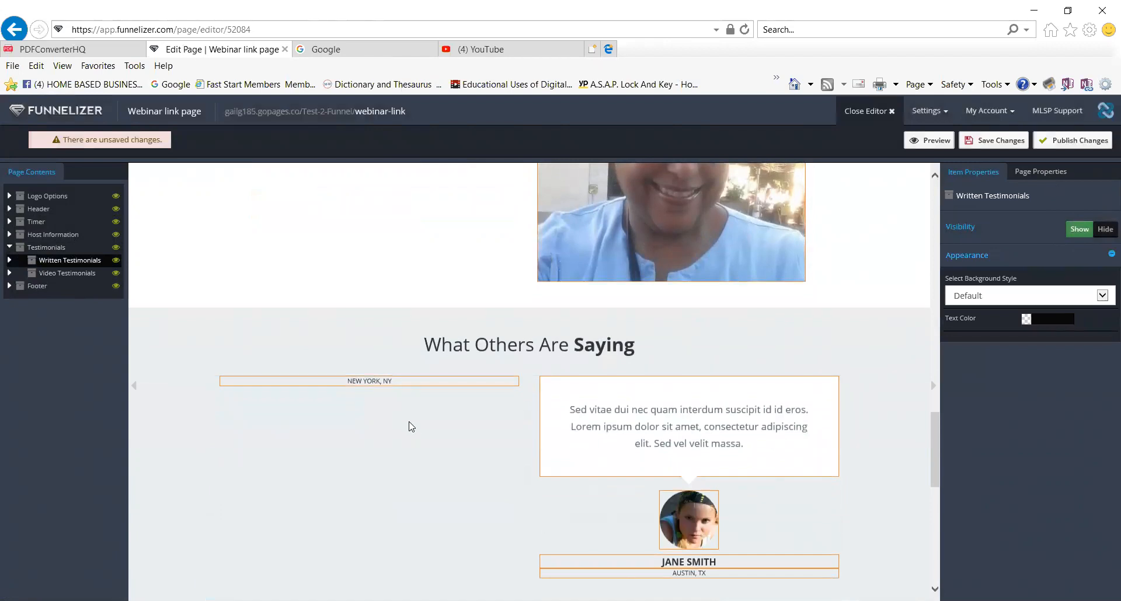
pyautogui.click(87, 268)
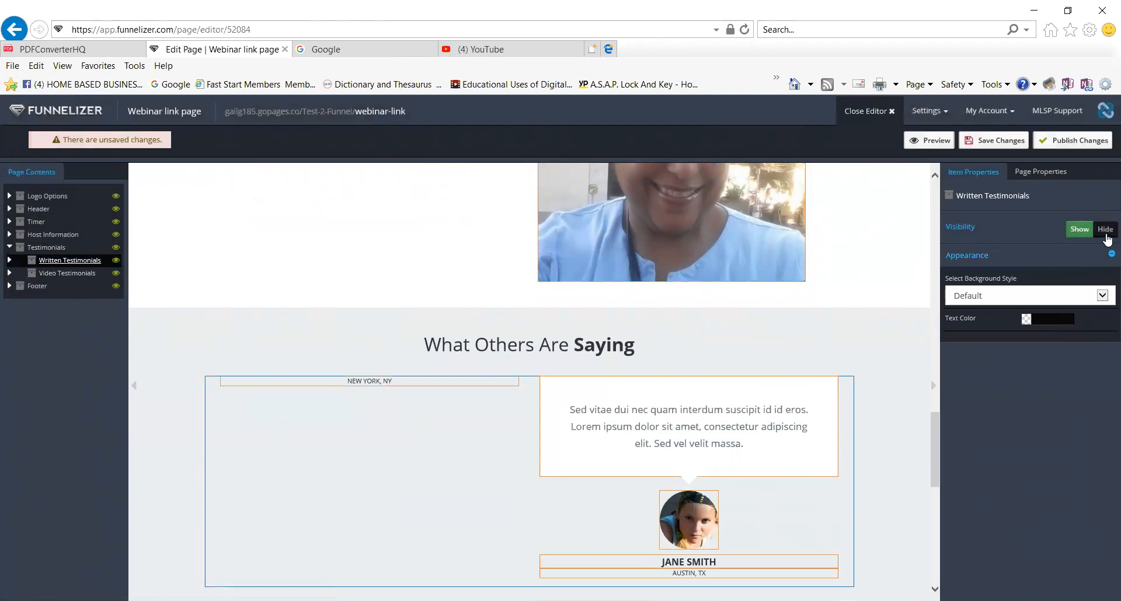
pyautogui.click(1078, 233)
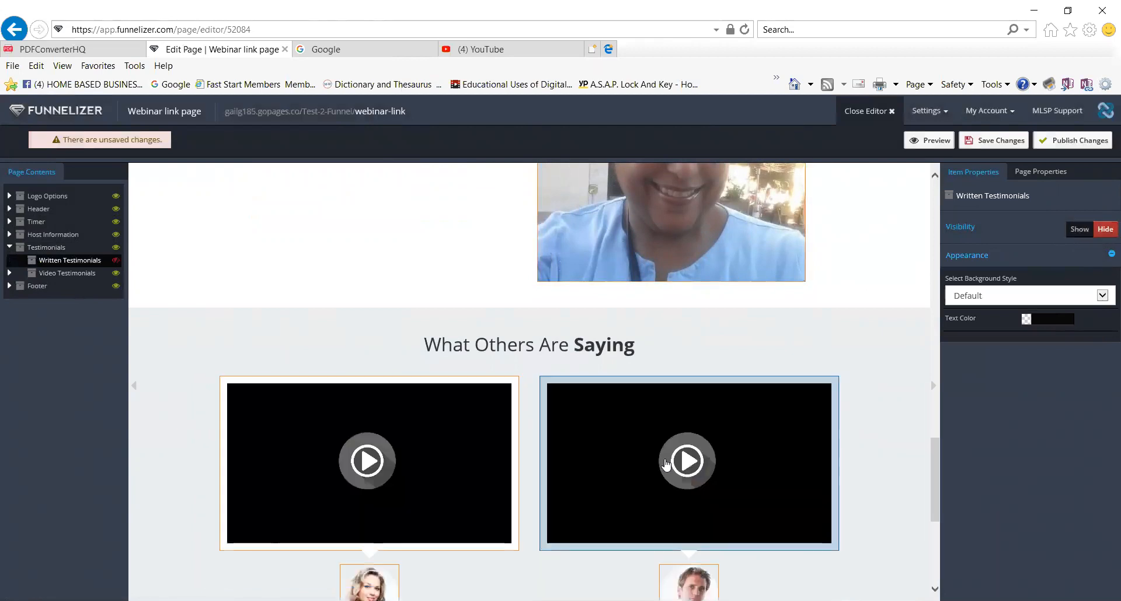
pyautogui.scroll(-3, 669, 460)
pyautogui.click(469, 342)
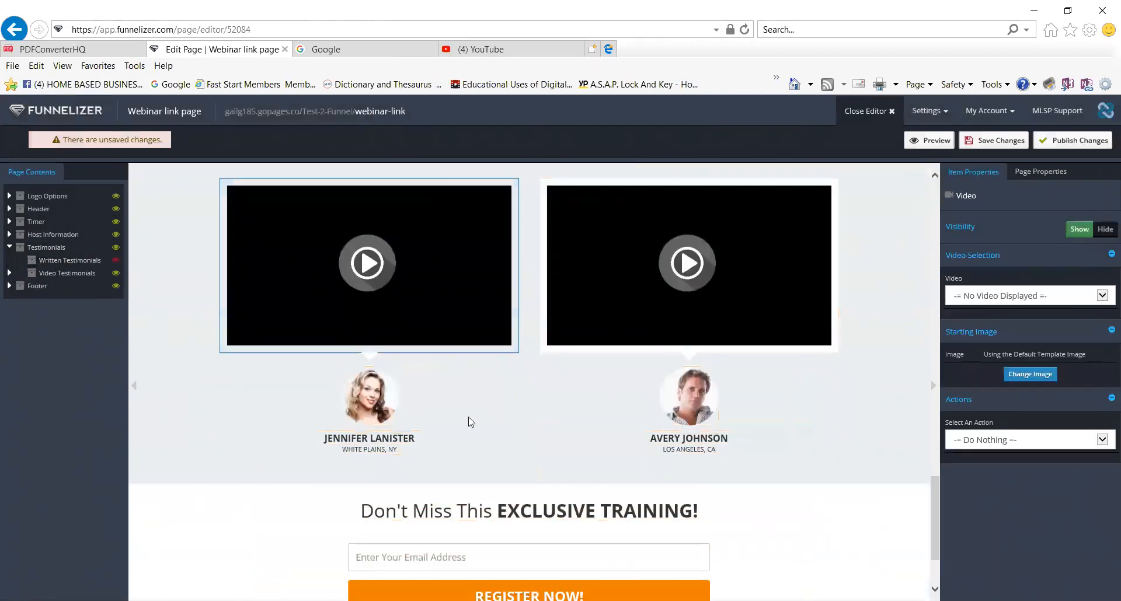
pyautogui.scroll(-1, 823, 531)
pyautogui.scroll(-3, 824, 532)
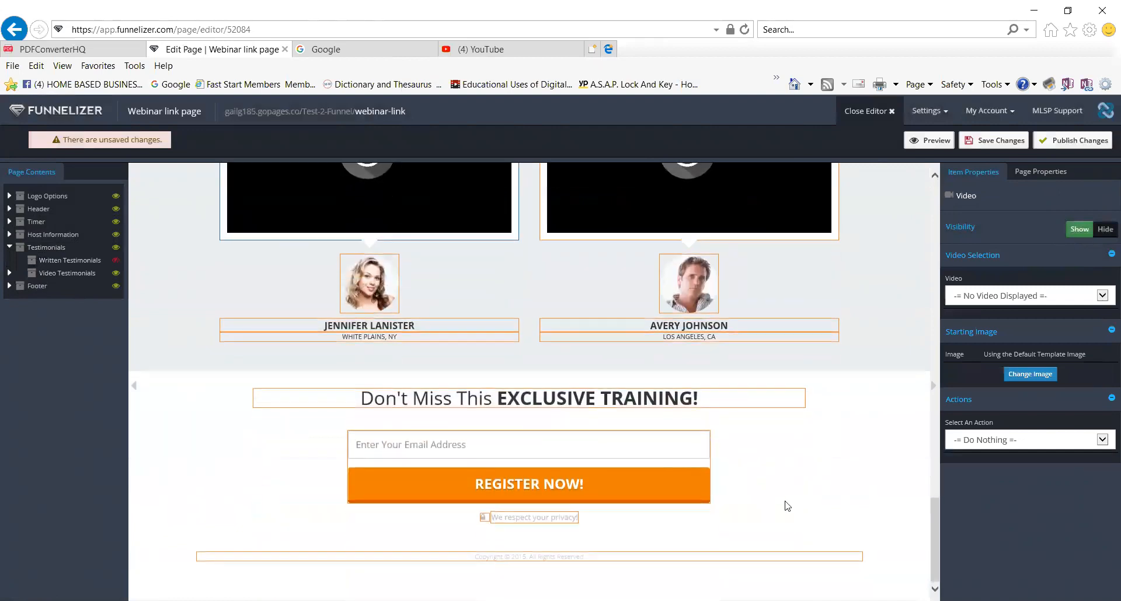
pyautogui.scroll(5, 783, 503)
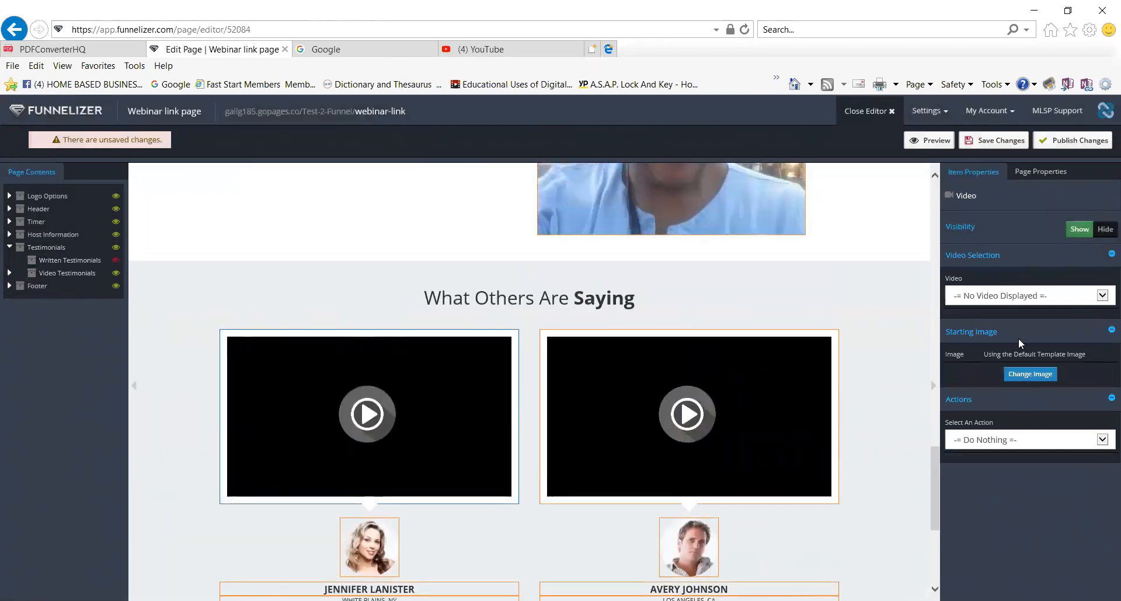
# Set the first testimonial video to MOBLFT Weekly Webinar Promo.
pyautogui.click(1101, 296)
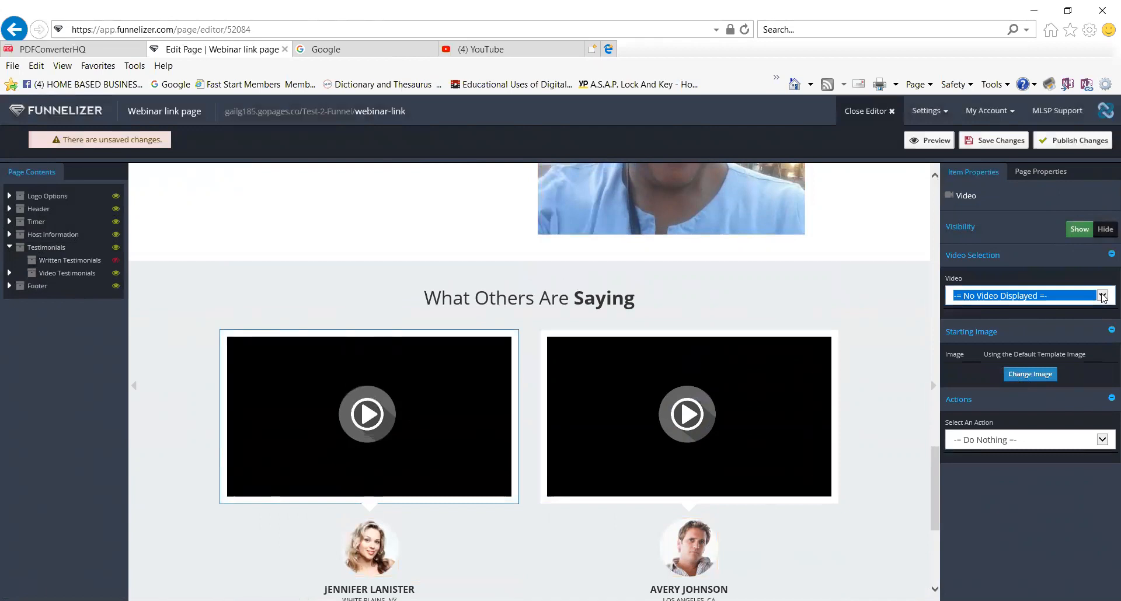
pyautogui.press('Down')
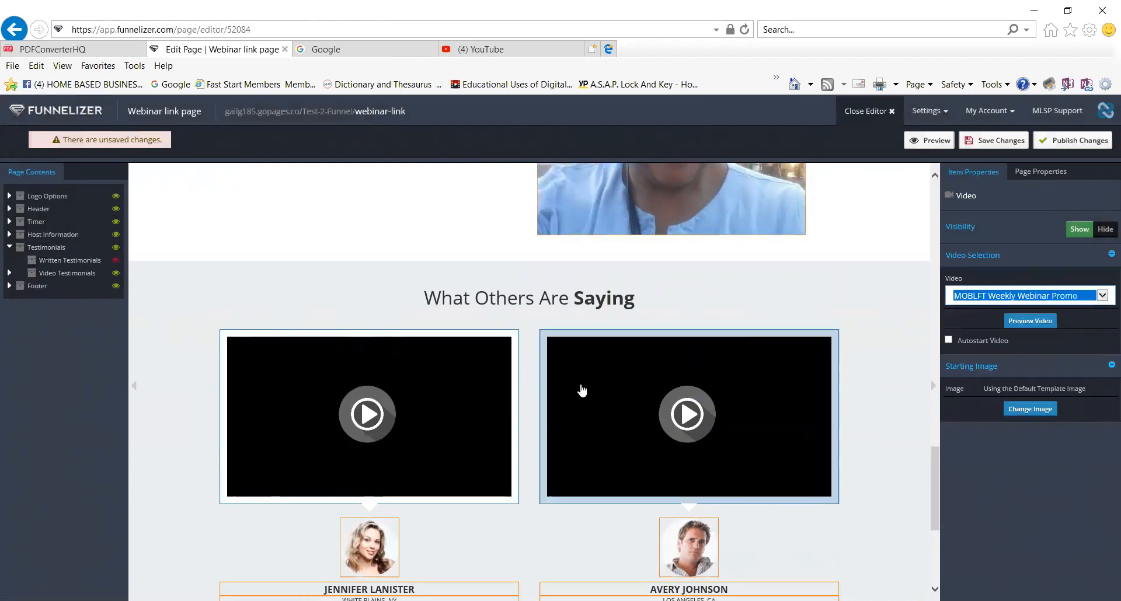
pyautogui.click(1109, 257)
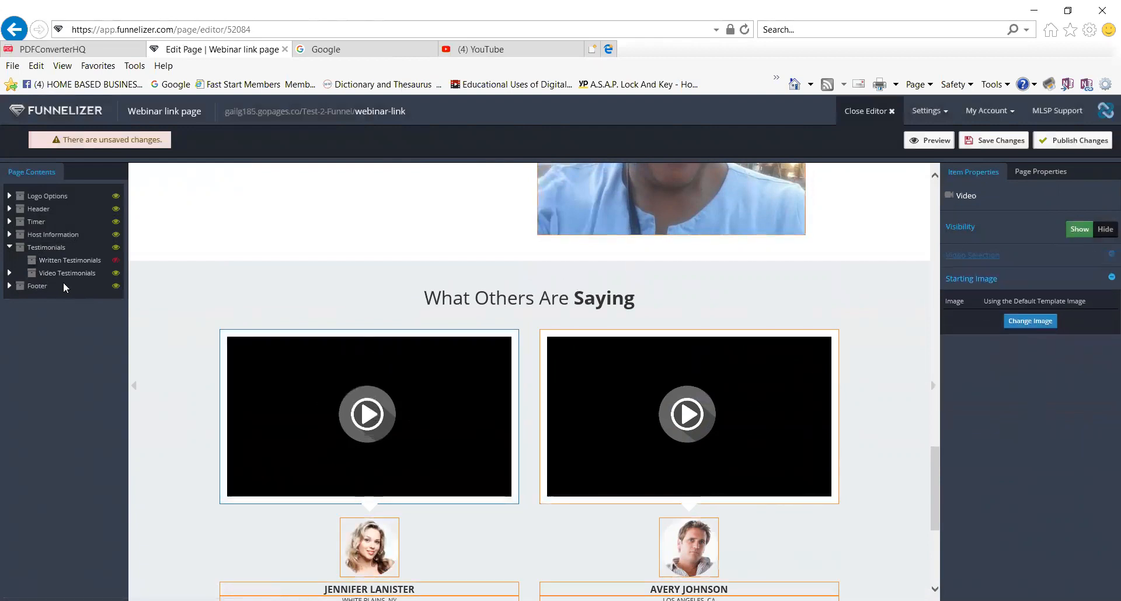
# Show the Written Testimonials section again above the two video testimonials.
pyautogui.click(70, 260)
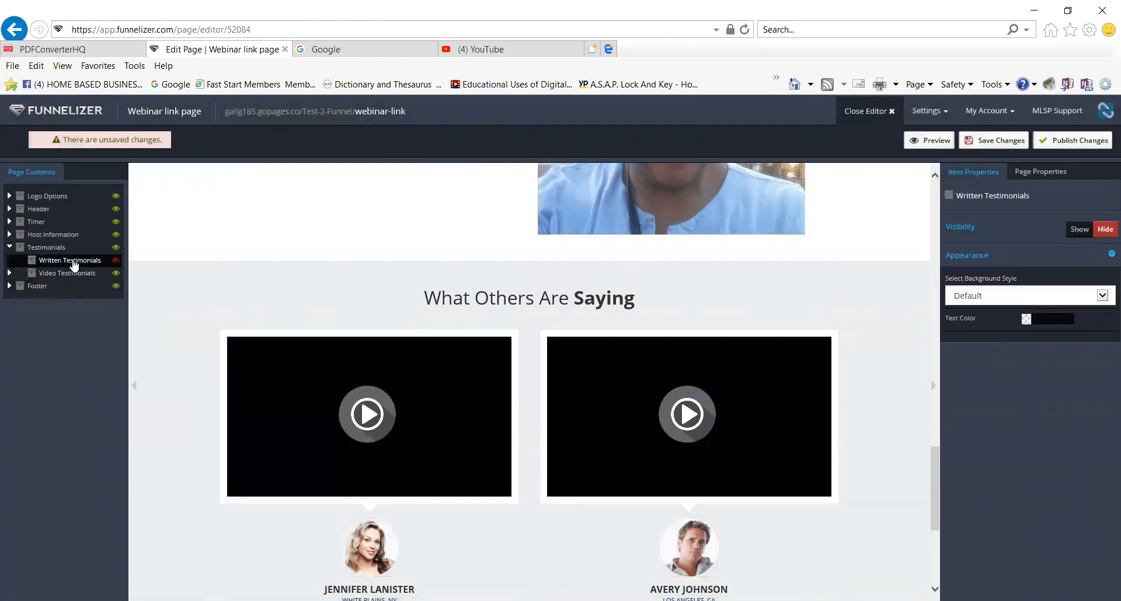
pyautogui.click(1080, 229)
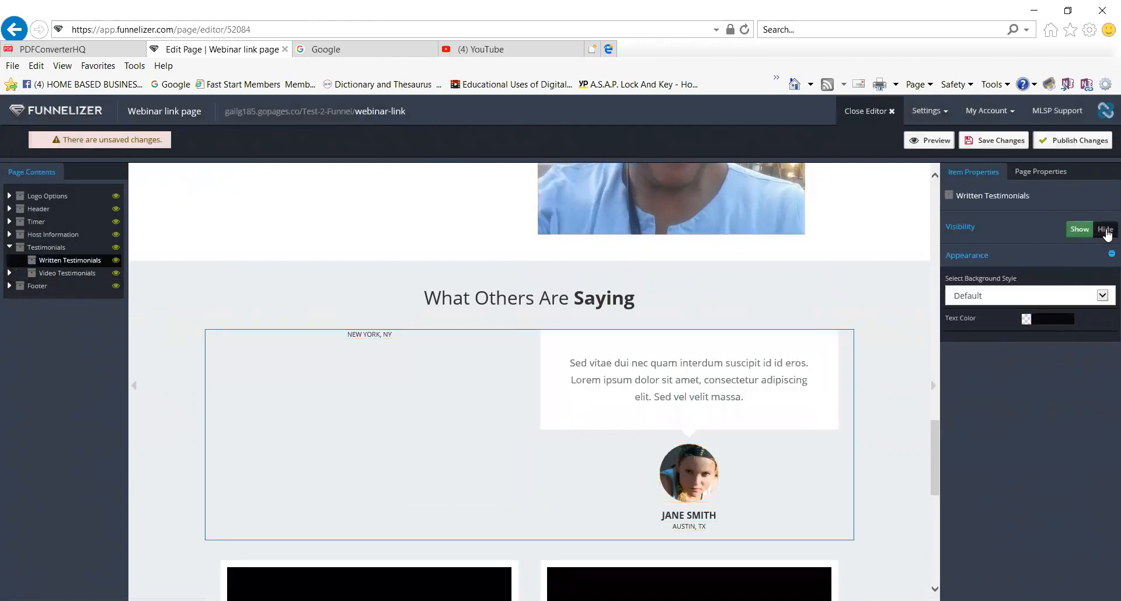
pyautogui.scroll(-3, 517, 425)
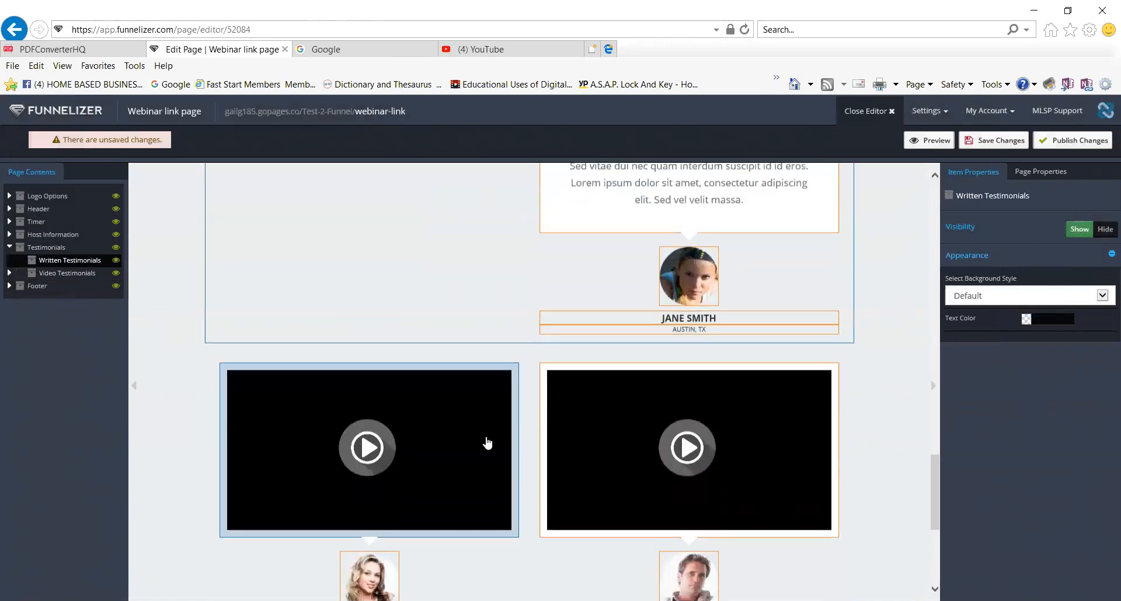
pyautogui.click(475, 444)
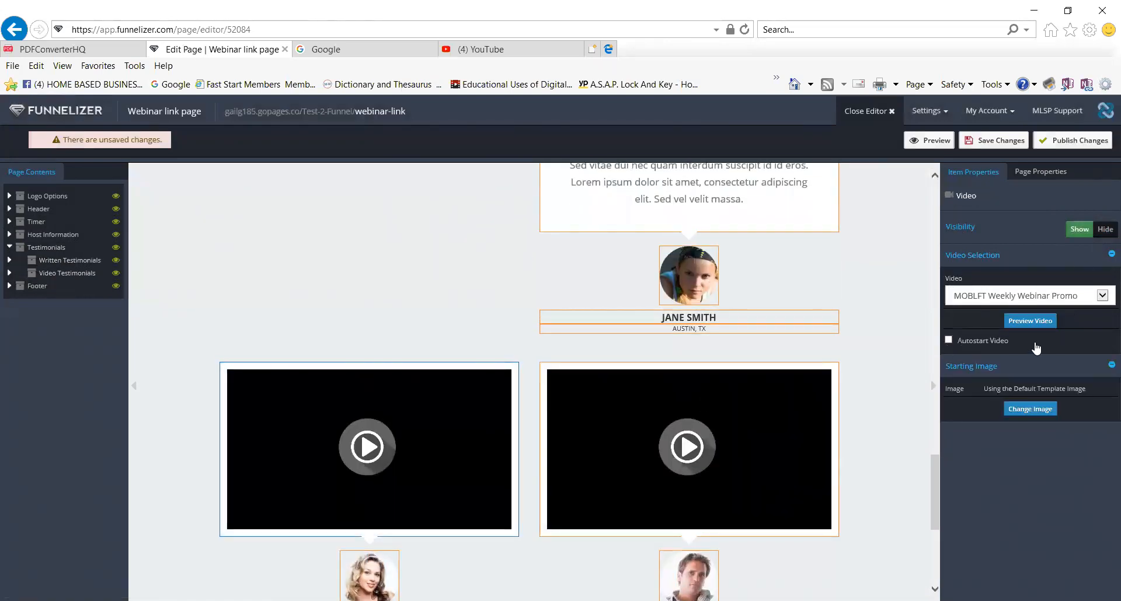
pyautogui.click(1108, 255)
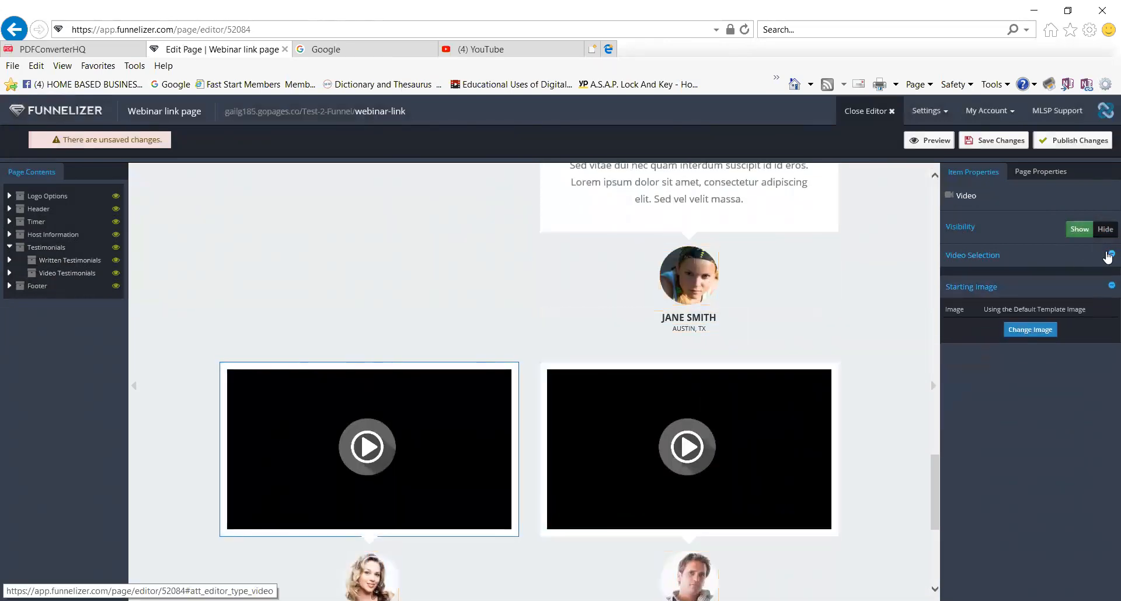
pyautogui.click(1109, 256)
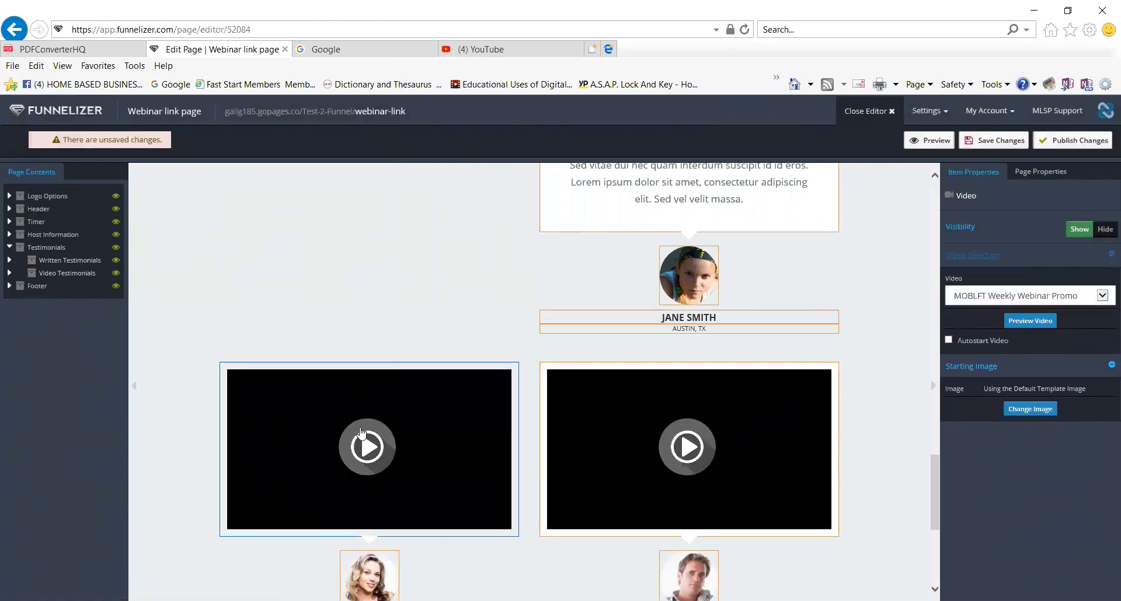
pyautogui.click(631, 453)
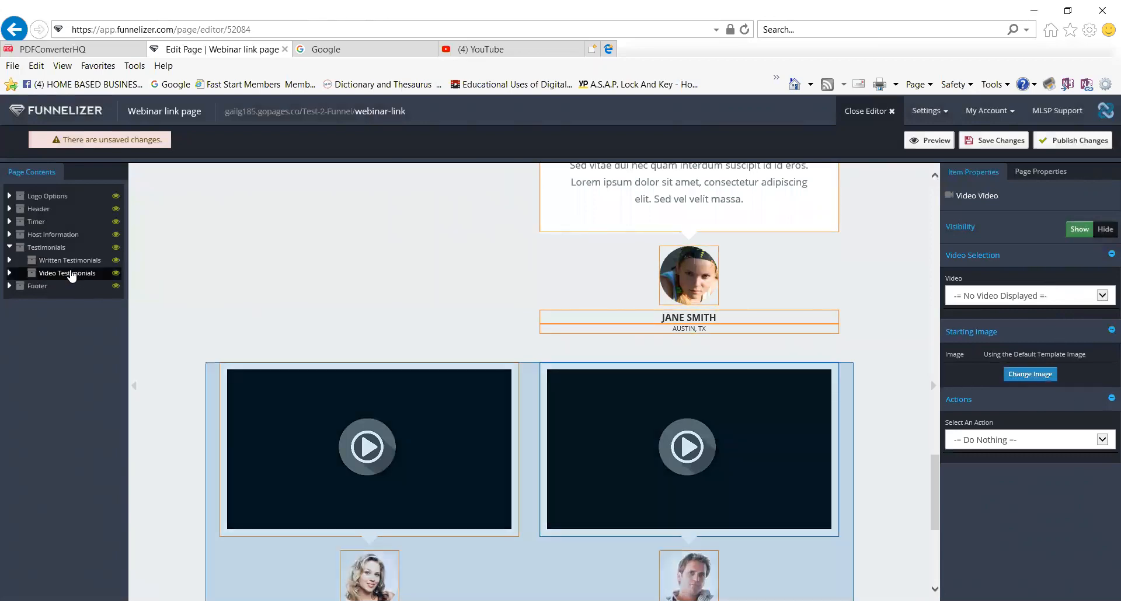
pyautogui.click(73, 278)
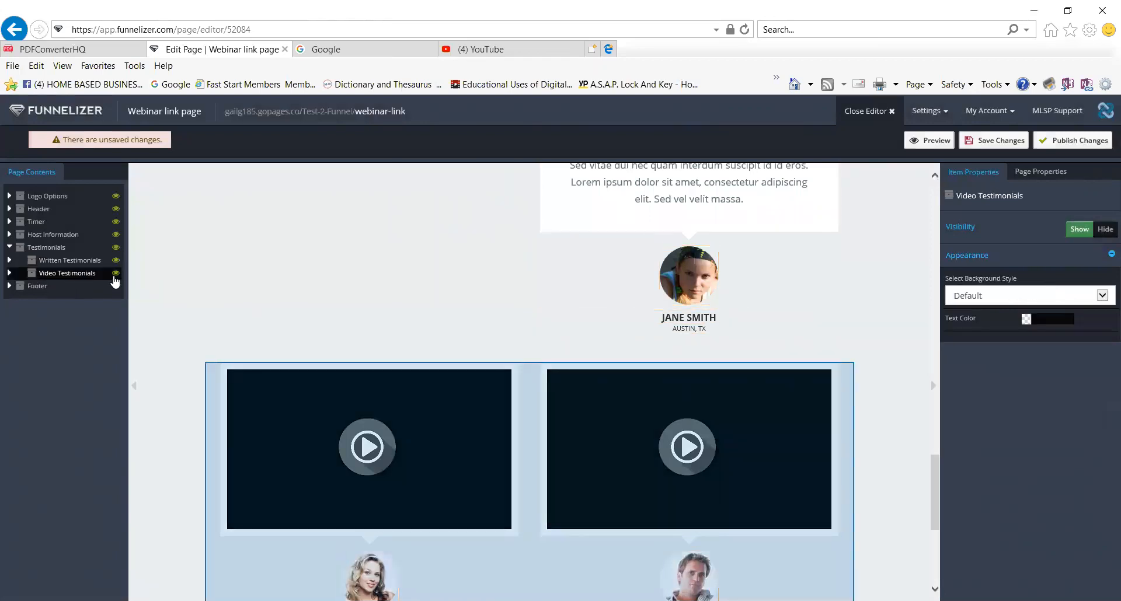
pyautogui.click(115, 273)
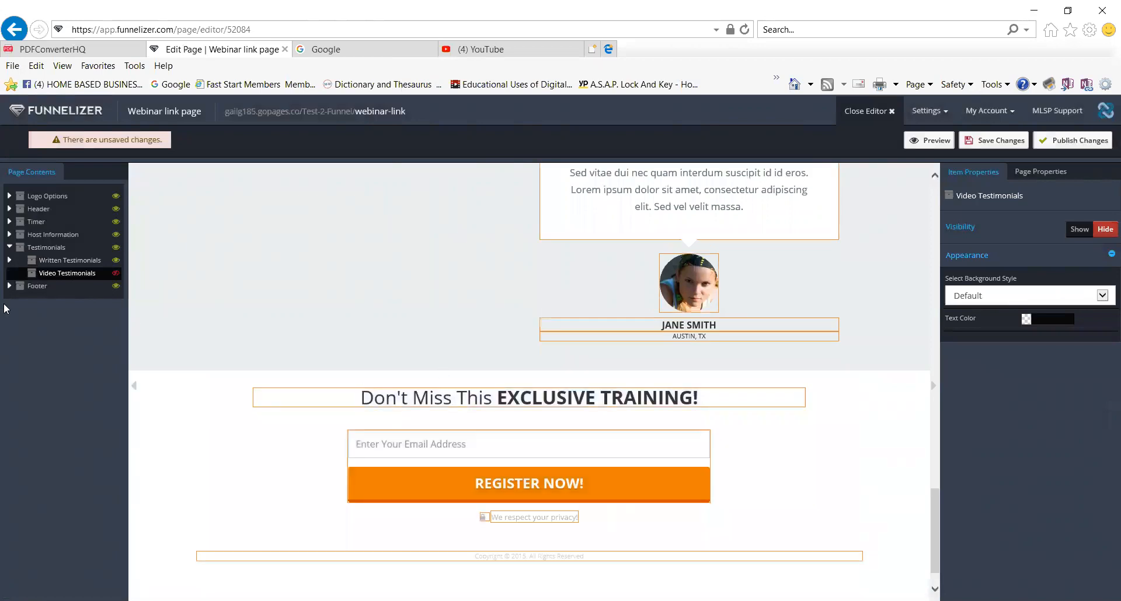
pyautogui.click(107, 262)
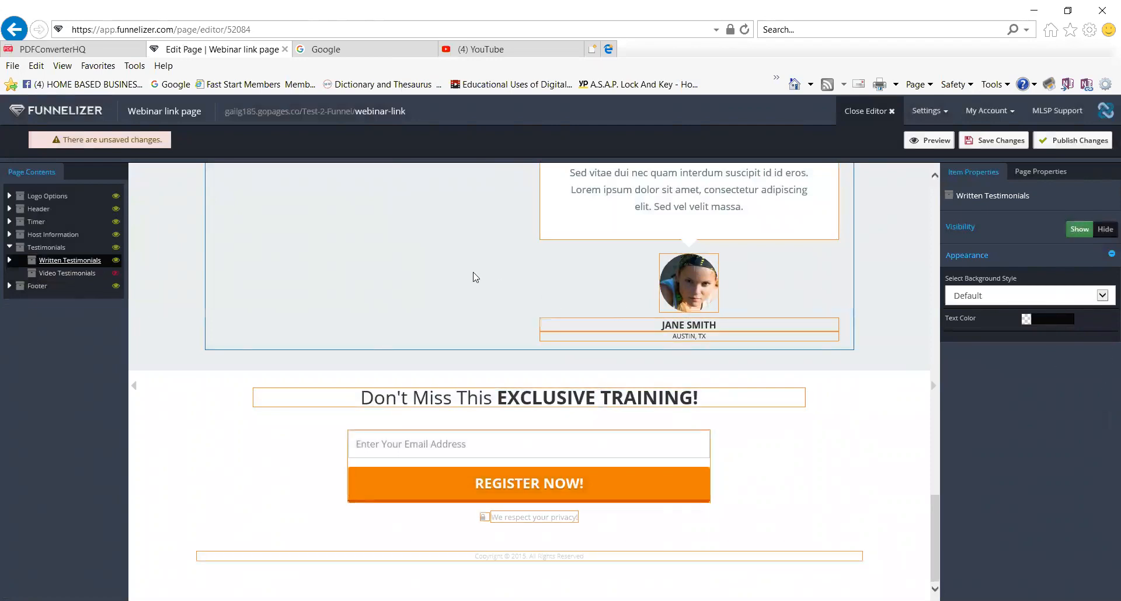
pyautogui.scroll(3, 473, 277)
pyautogui.scroll(-1, 470, 350)
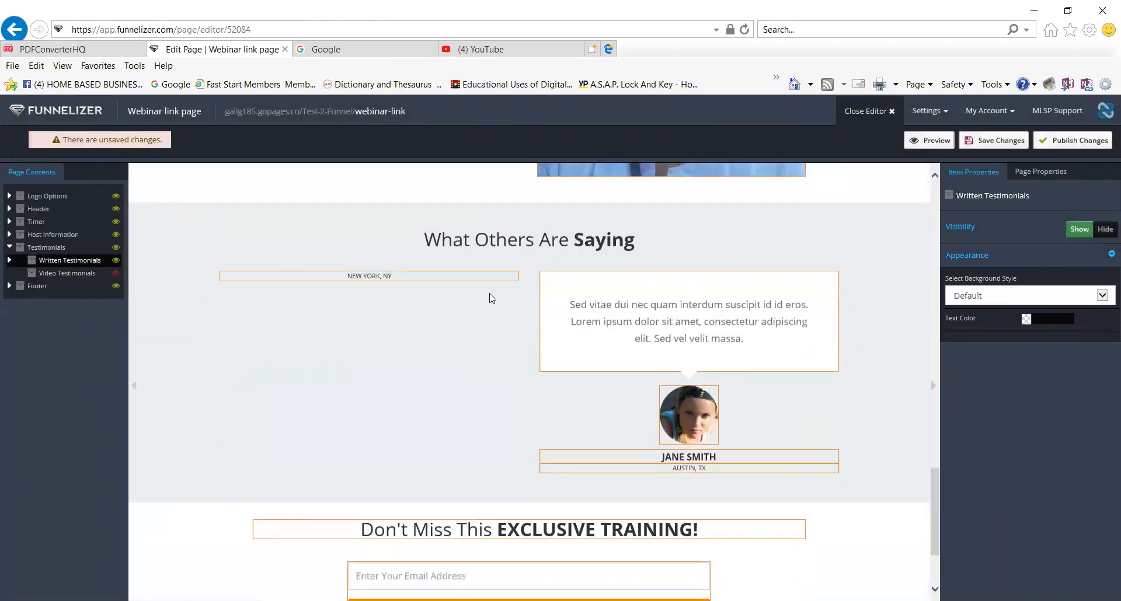
pyautogui.scroll(-2, 549, 432)
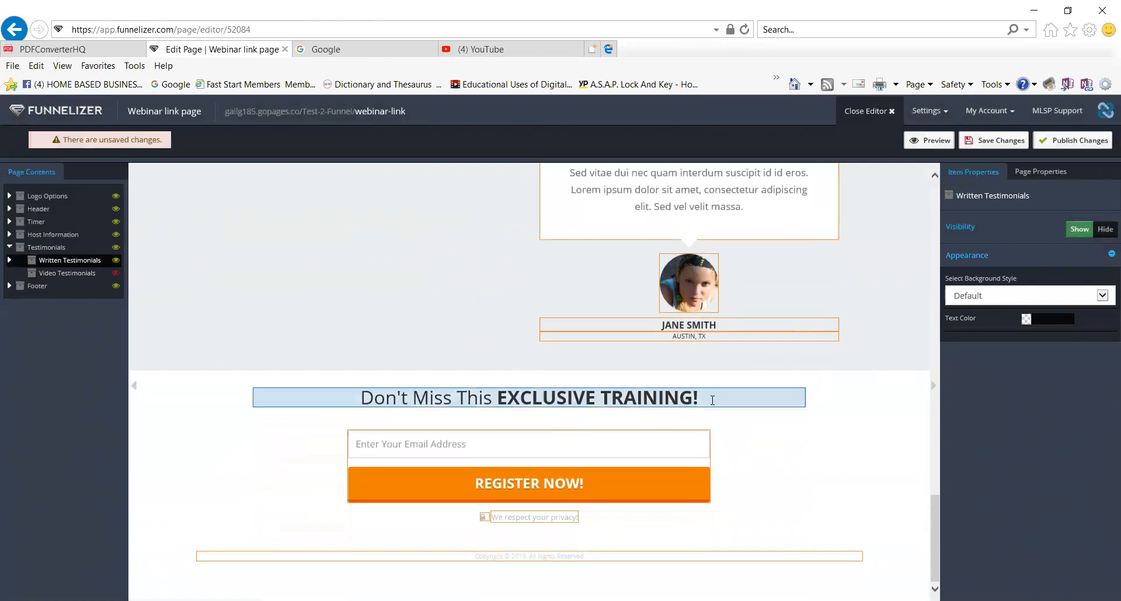
pyautogui.moveTo(699, 398); pyautogui.dragTo(412, 400)
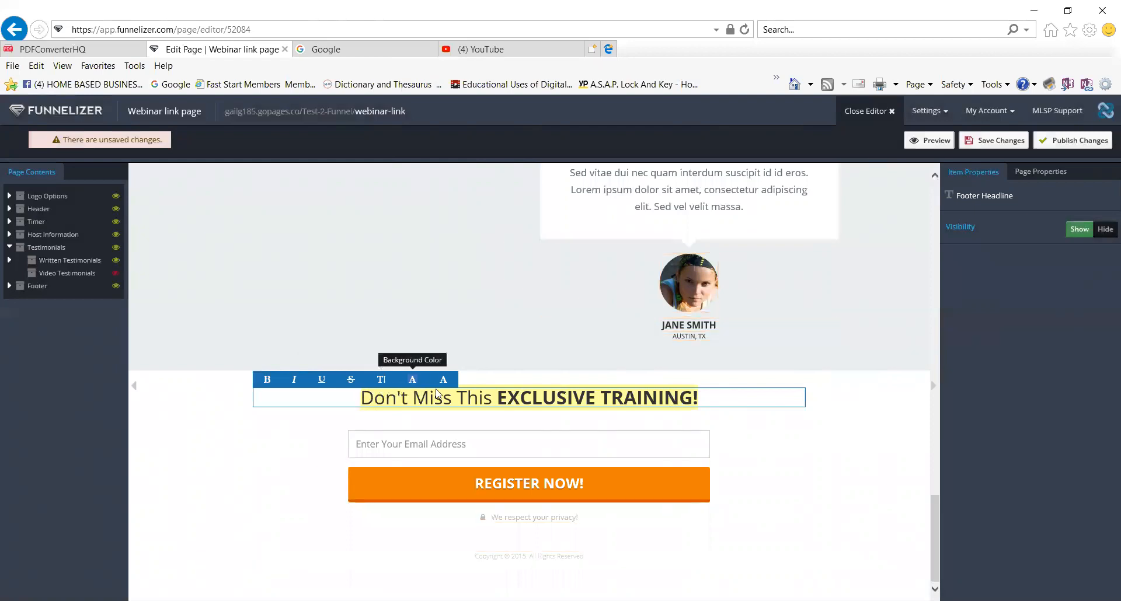
pyautogui.click(509, 445)
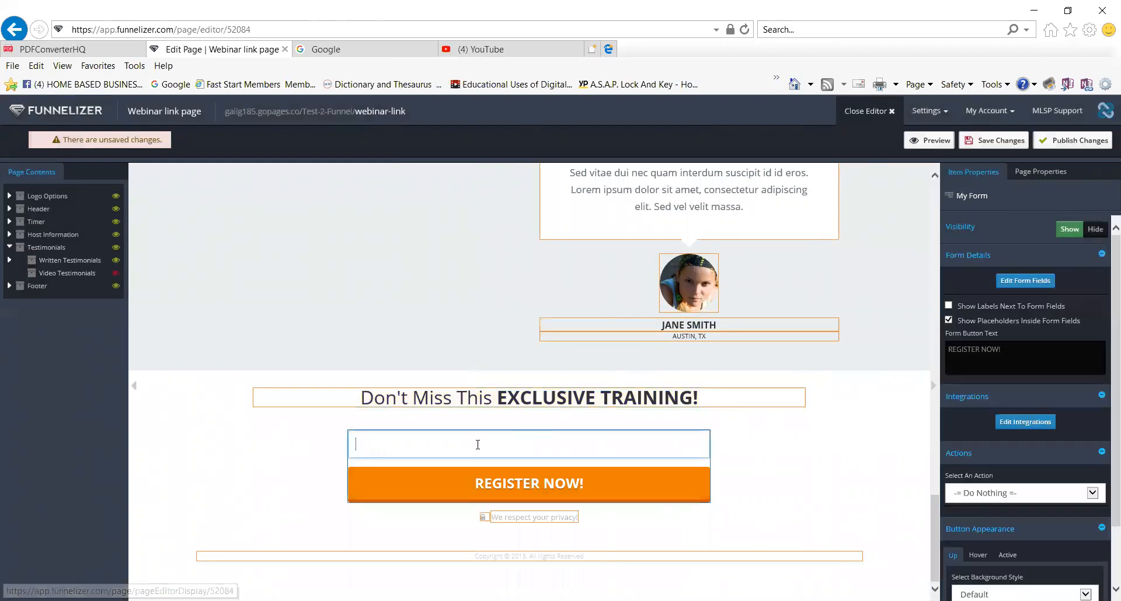
pyautogui.click(601, 529)
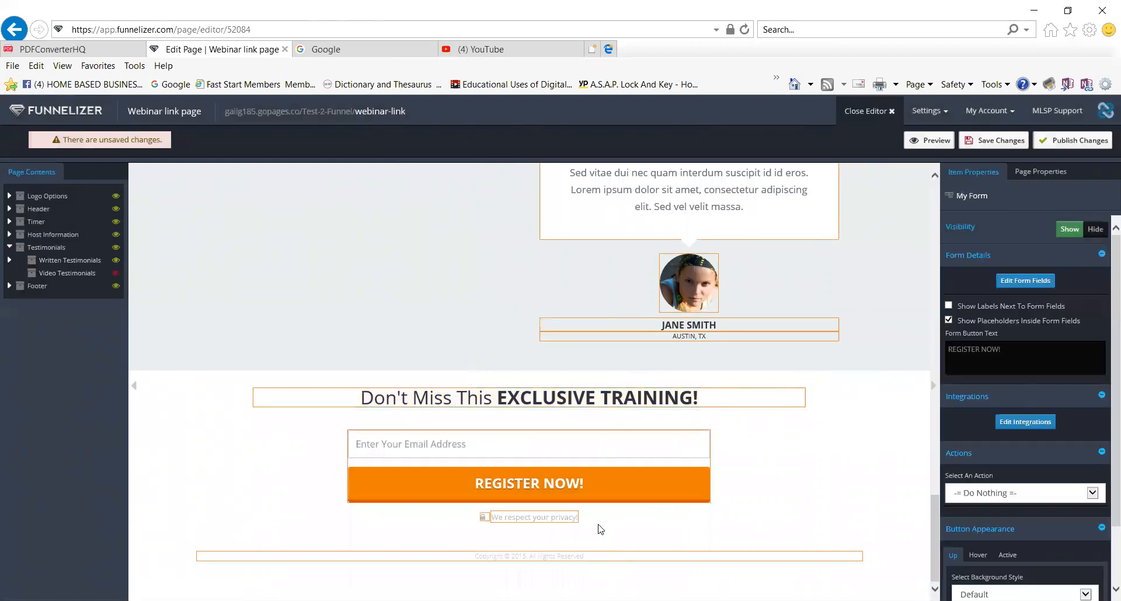
pyautogui.scroll(15, 523, 444)
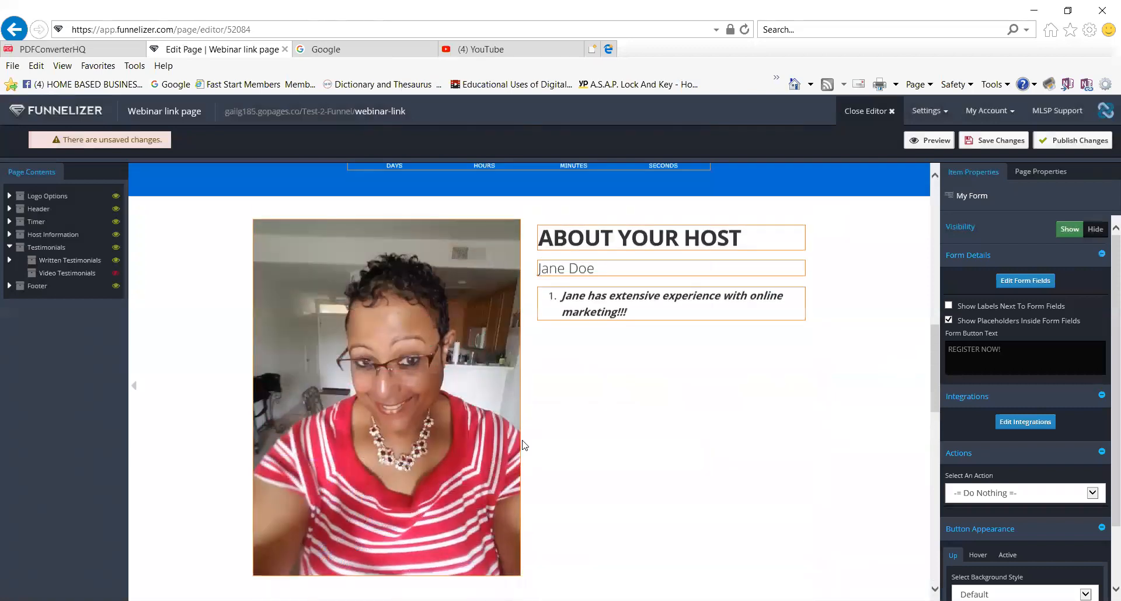
pyautogui.scroll(10, 523, 441)
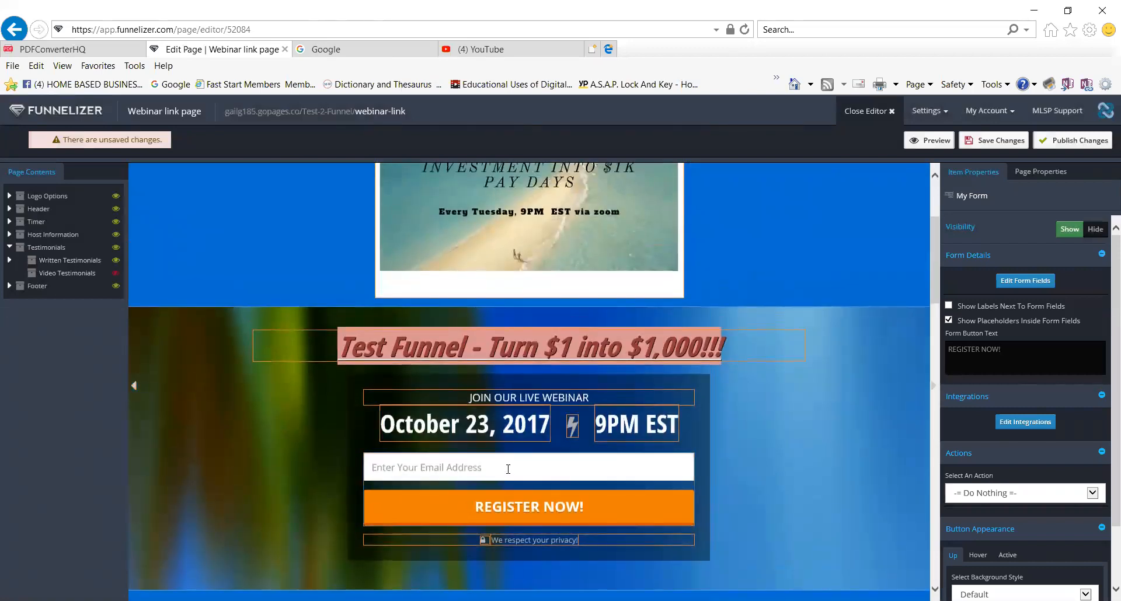
pyautogui.scroll(-20, 508, 469)
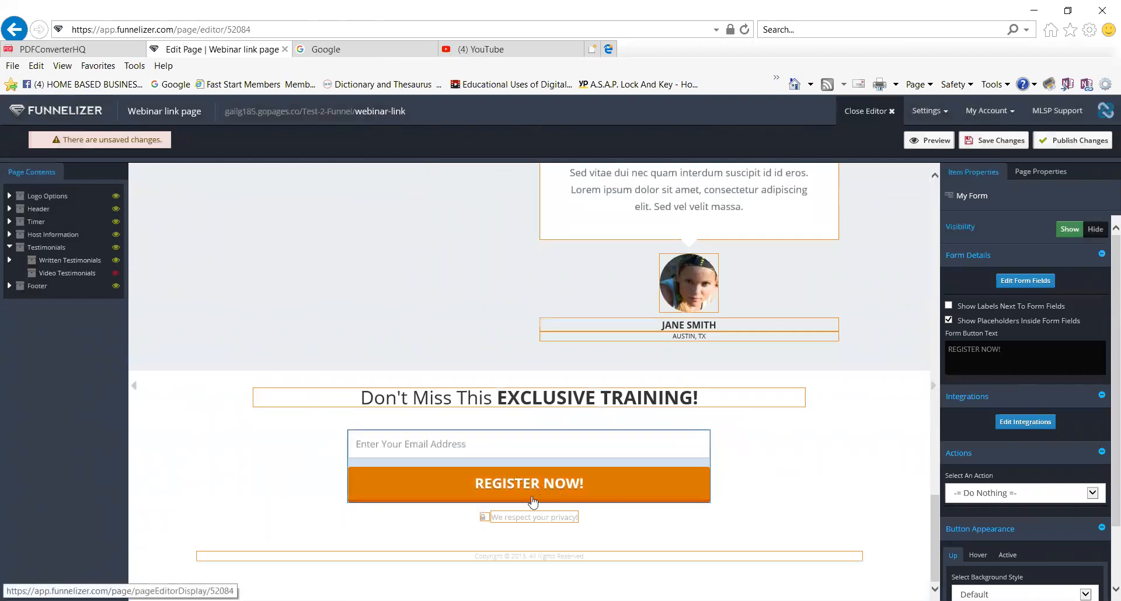
pyautogui.scroll(10, 785, 520)
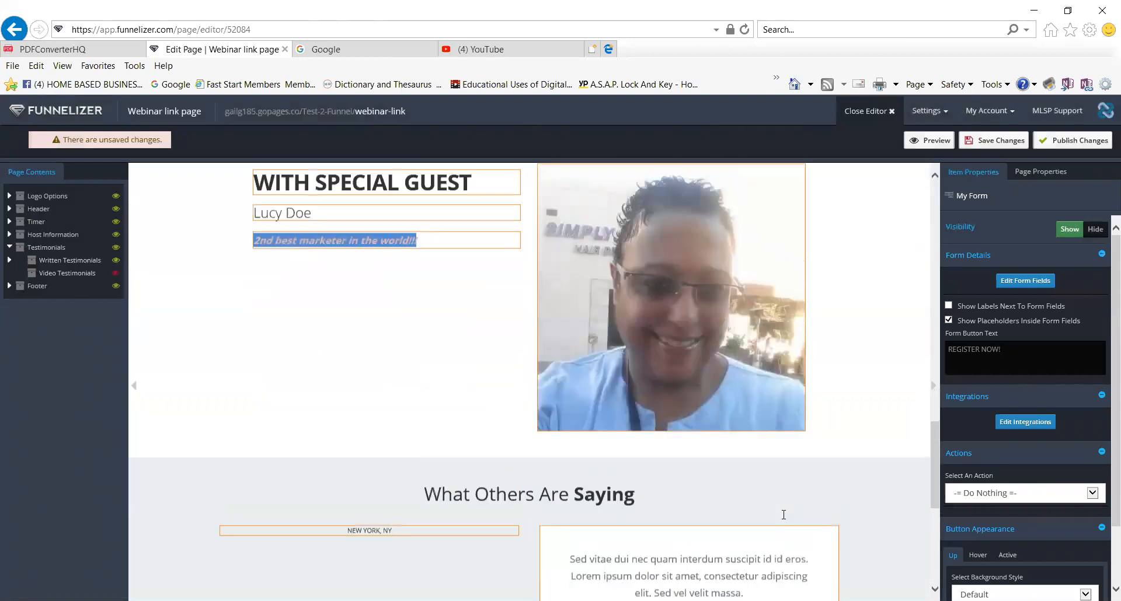
pyautogui.scroll(-5, 785, 517)
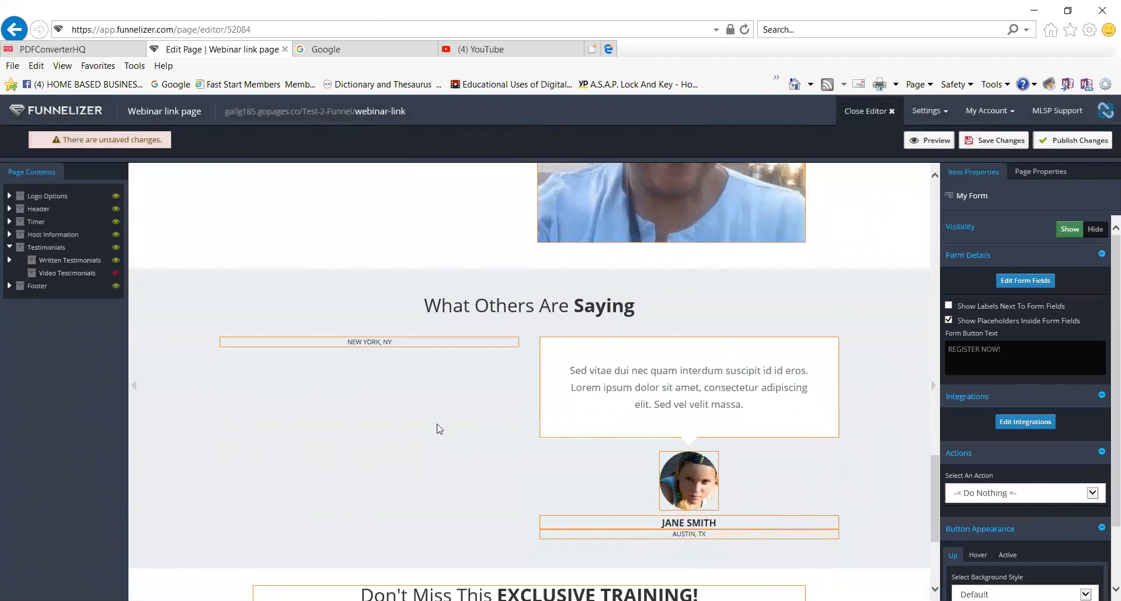
# Expand the Footer in Page Contents and unhide the Video Testimonials section.
pyautogui.click(37, 288)
pyautogui.click(8, 286)
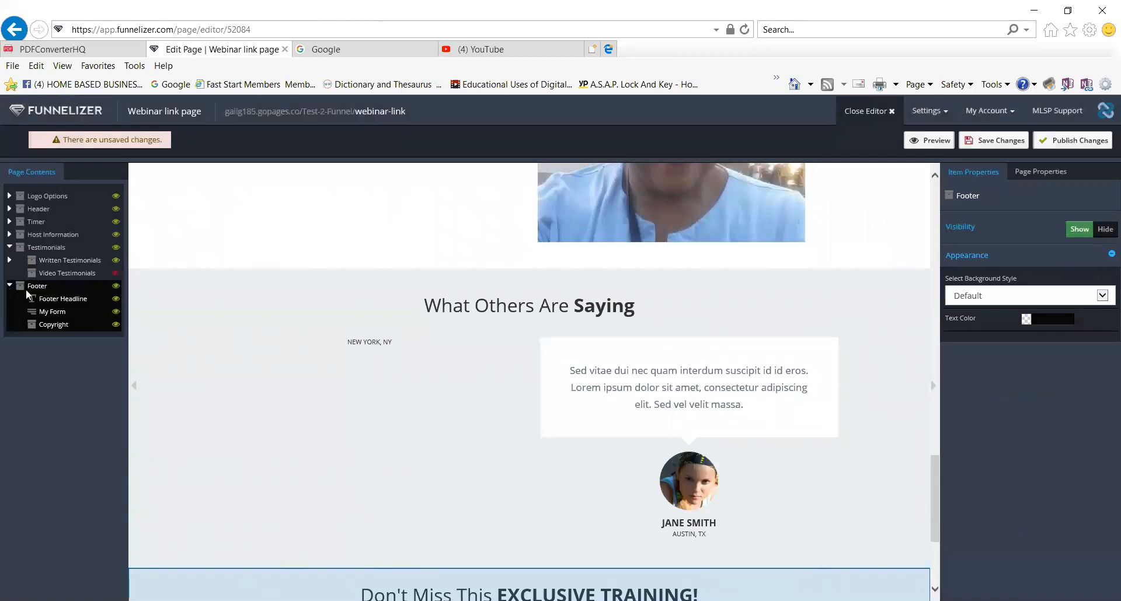
pyautogui.click(61, 312)
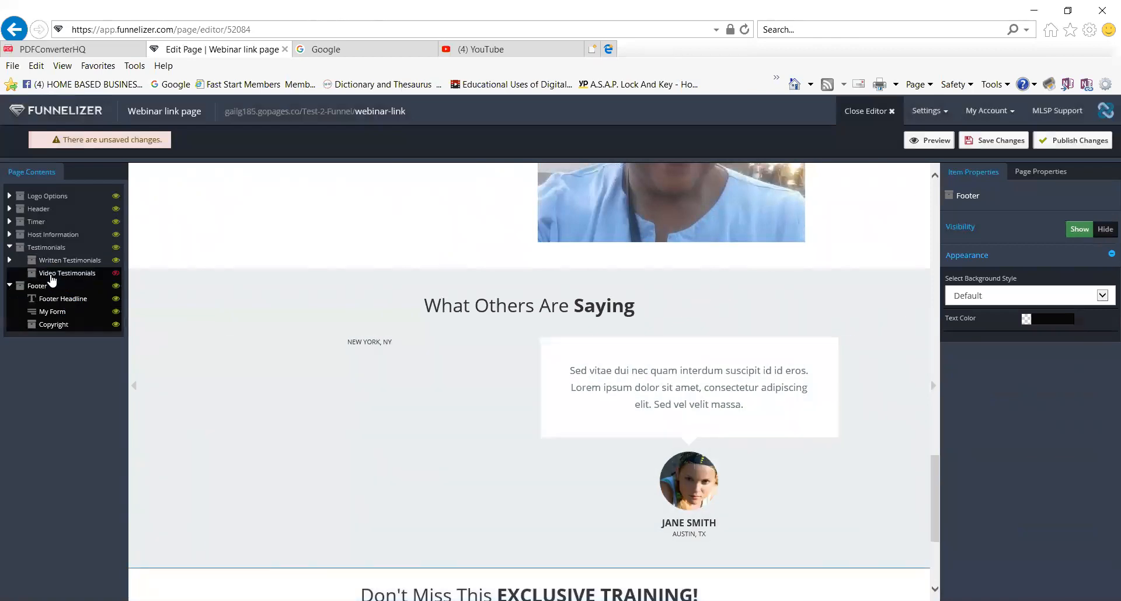
pyautogui.click(58, 273)
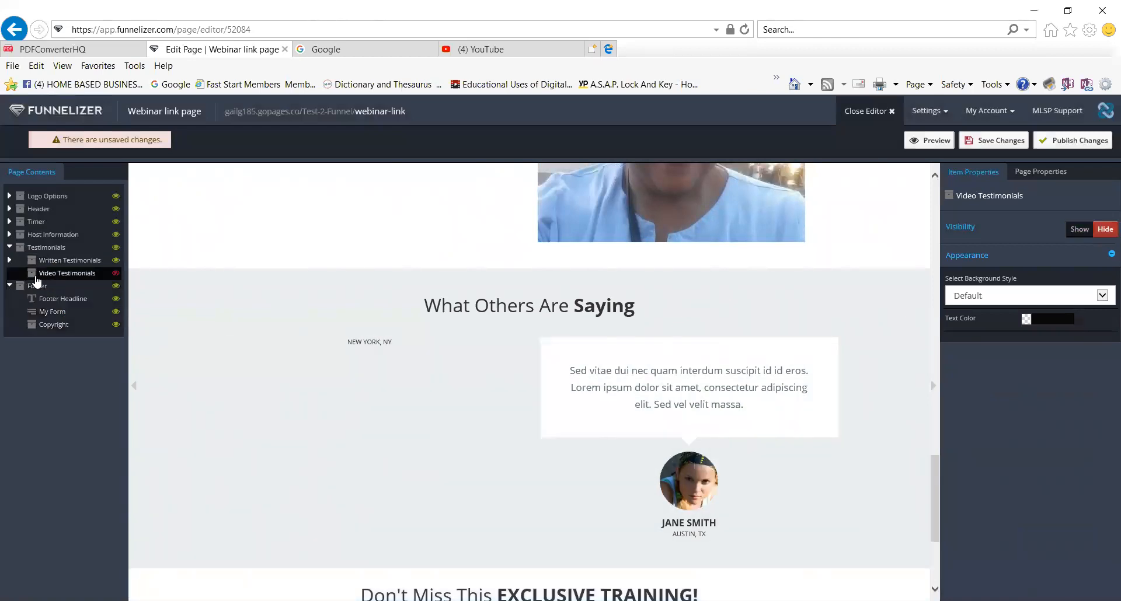
pyautogui.click(115, 273)
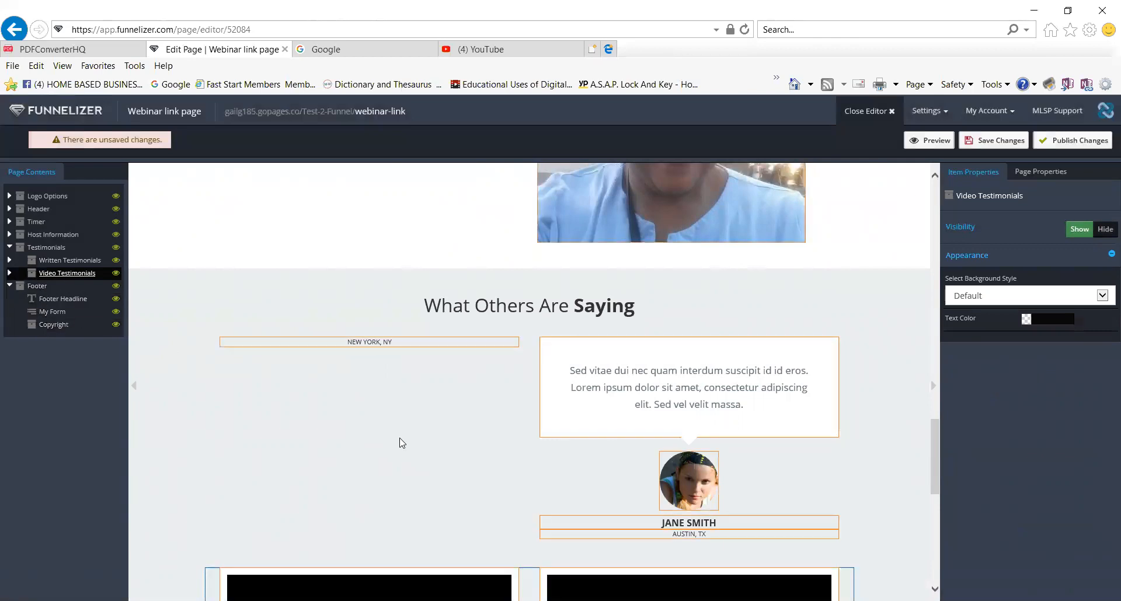
pyautogui.scroll(-3, 401, 444)
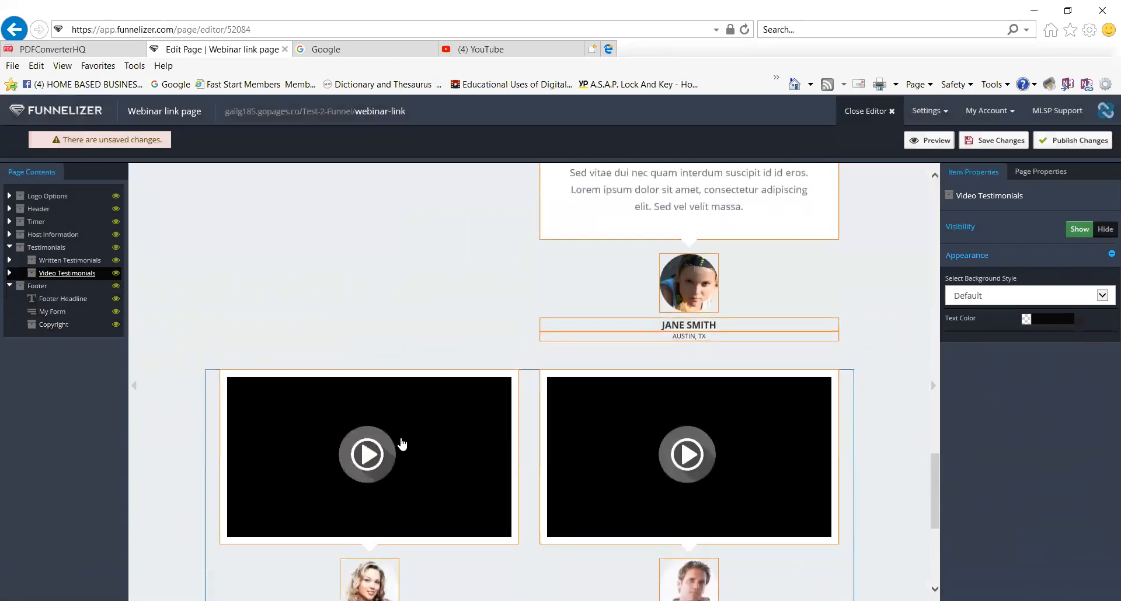
# Assign 'Test video' to the first testimonial video player and preview it.
pyautogui.click(451, 462)
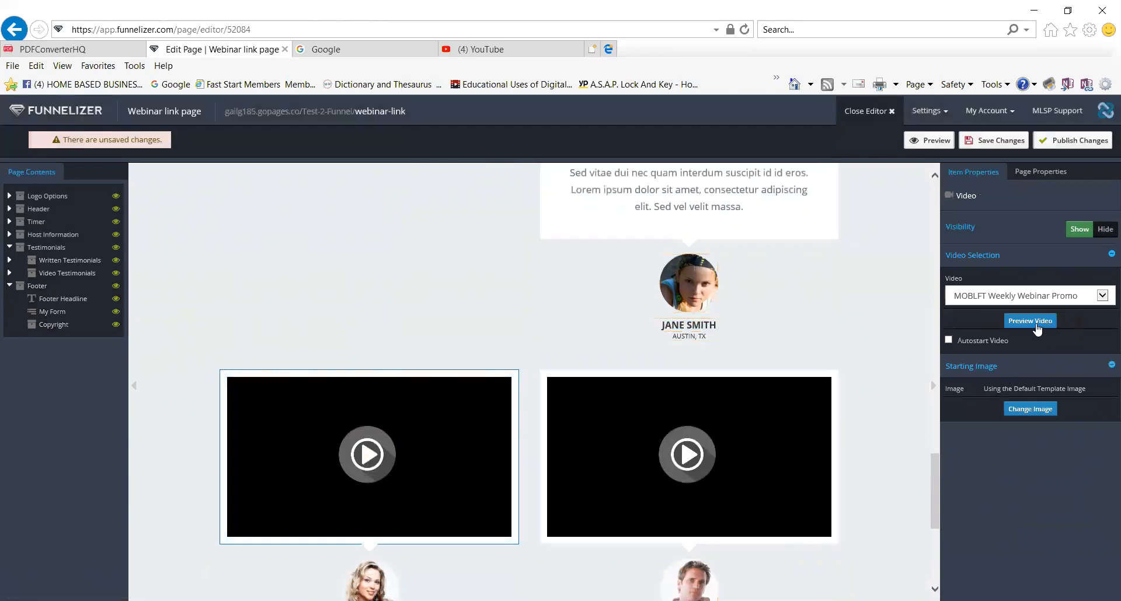
pyautogui.click(1102, 297)
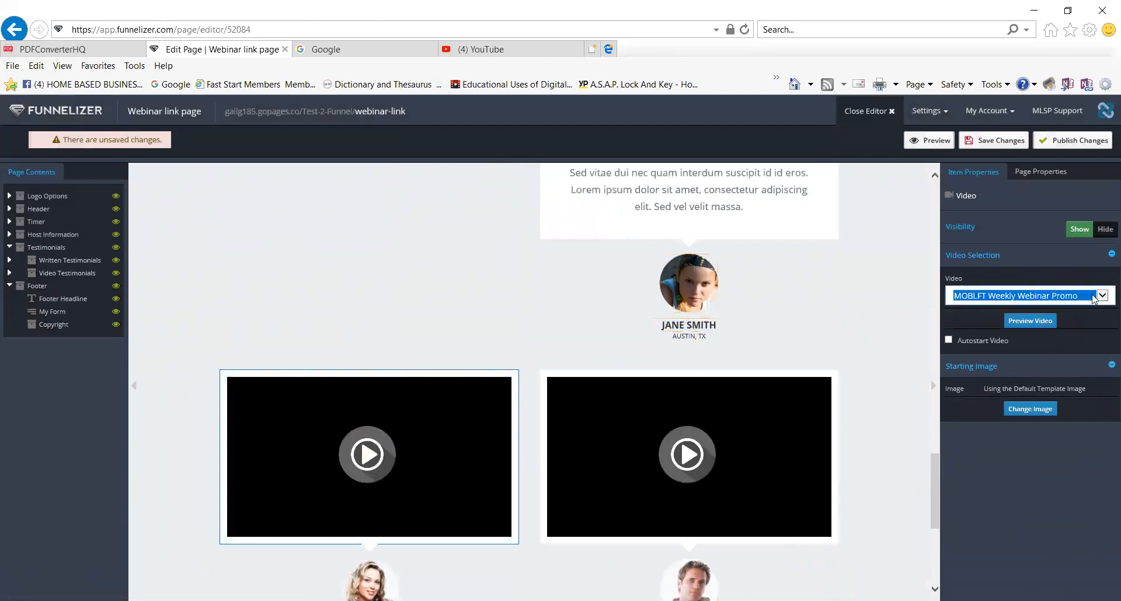
pyautogui.click(977, 308)
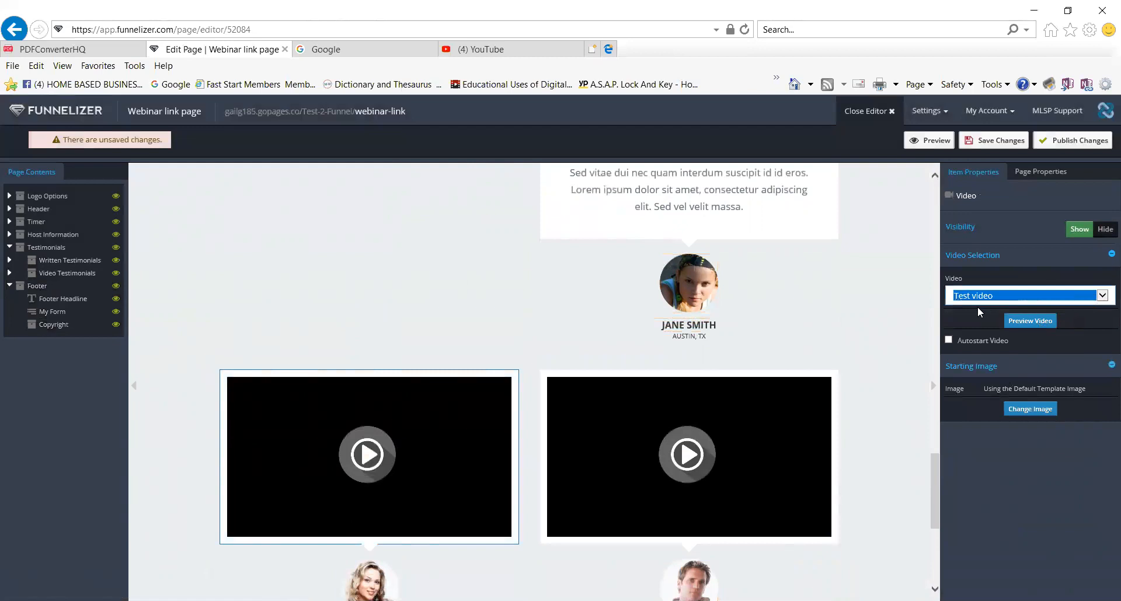
pyautogui.click(1032, 323)
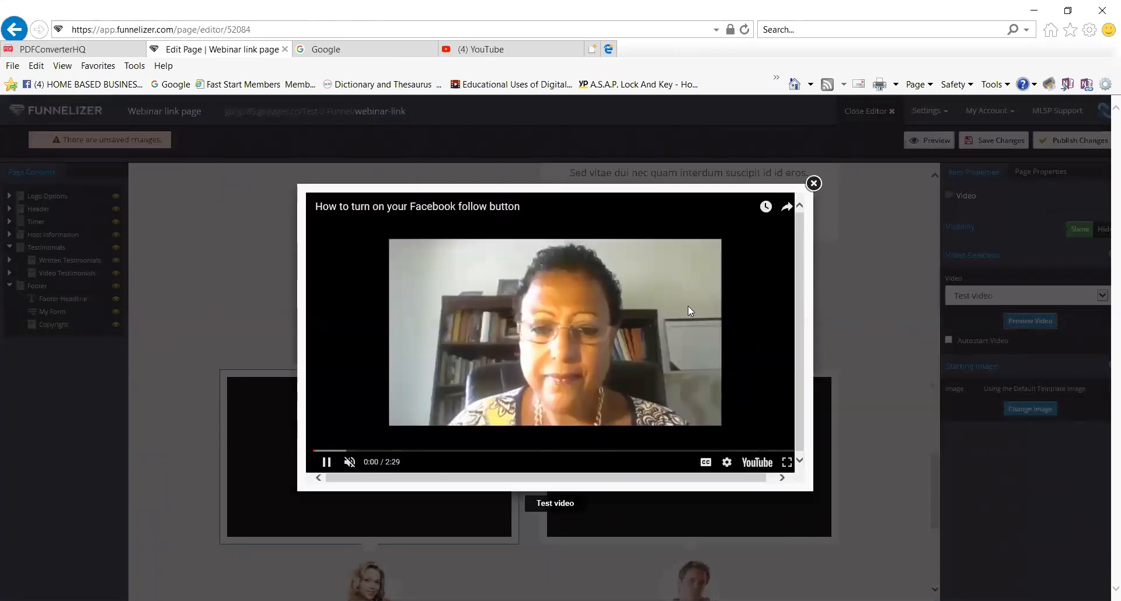
pyautogui.click(814, 183)
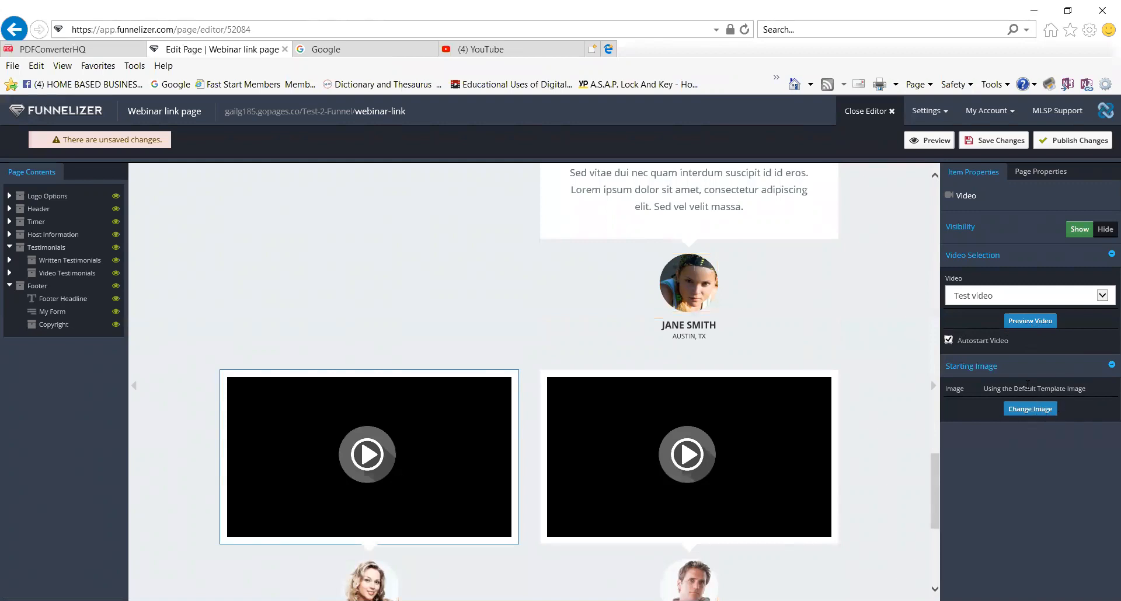
# Collapse the Footer list, preview the funnel page, scroll through it, and close the preview.
pyautogui.click(10, 286)
pyautogui.scroll(-5, 471, 400)
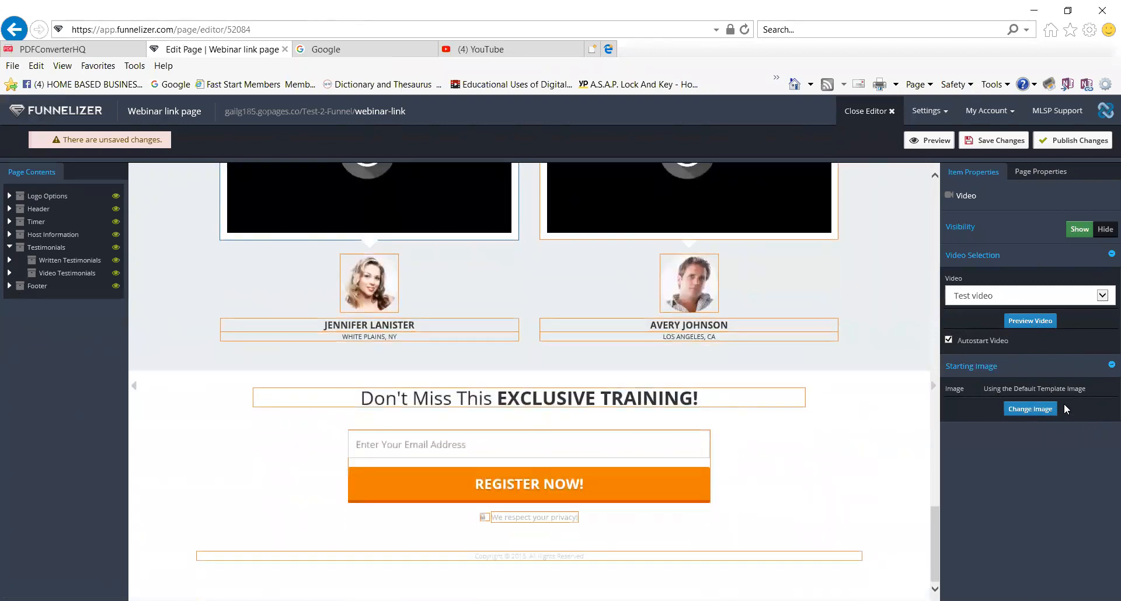
pyautogui.click(934, 141)
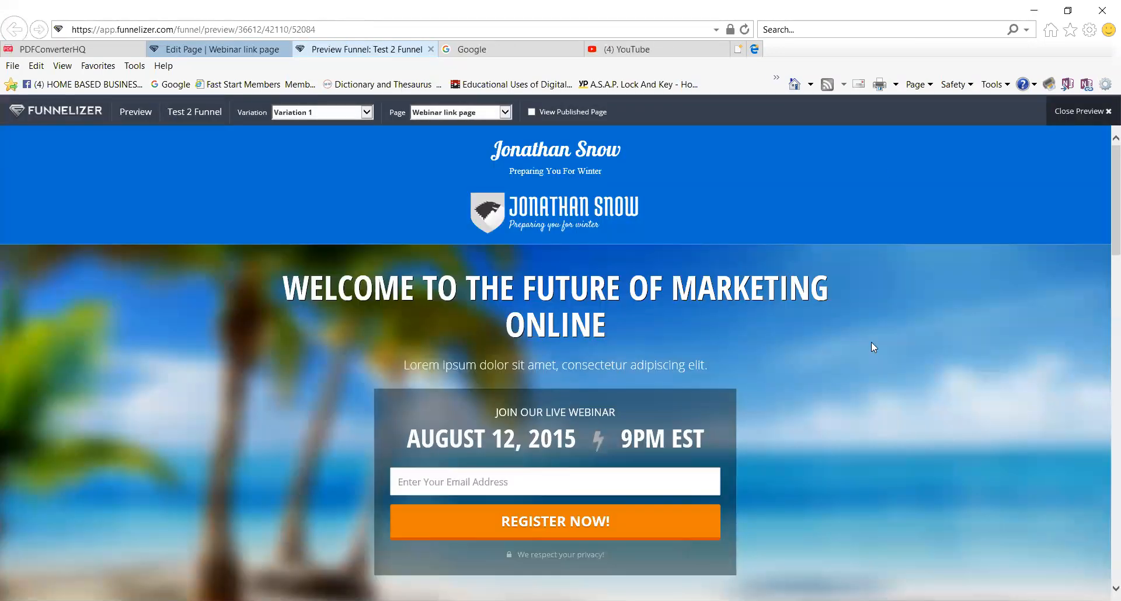
pyautogui.scroll(-15, 871, 347)
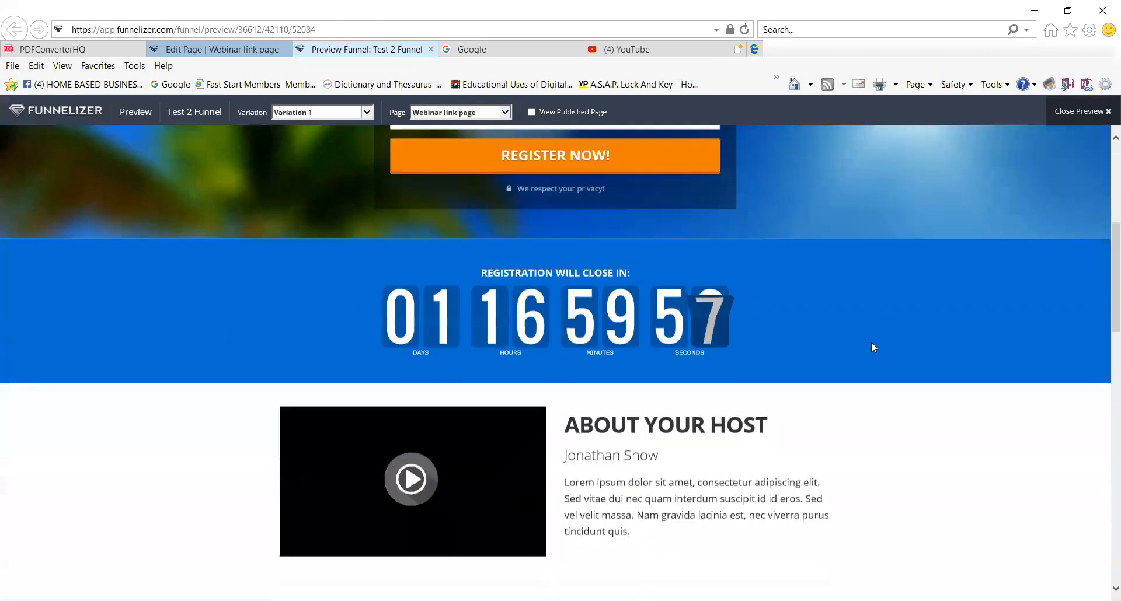
pyautogui.scroll(15, 873, 347)
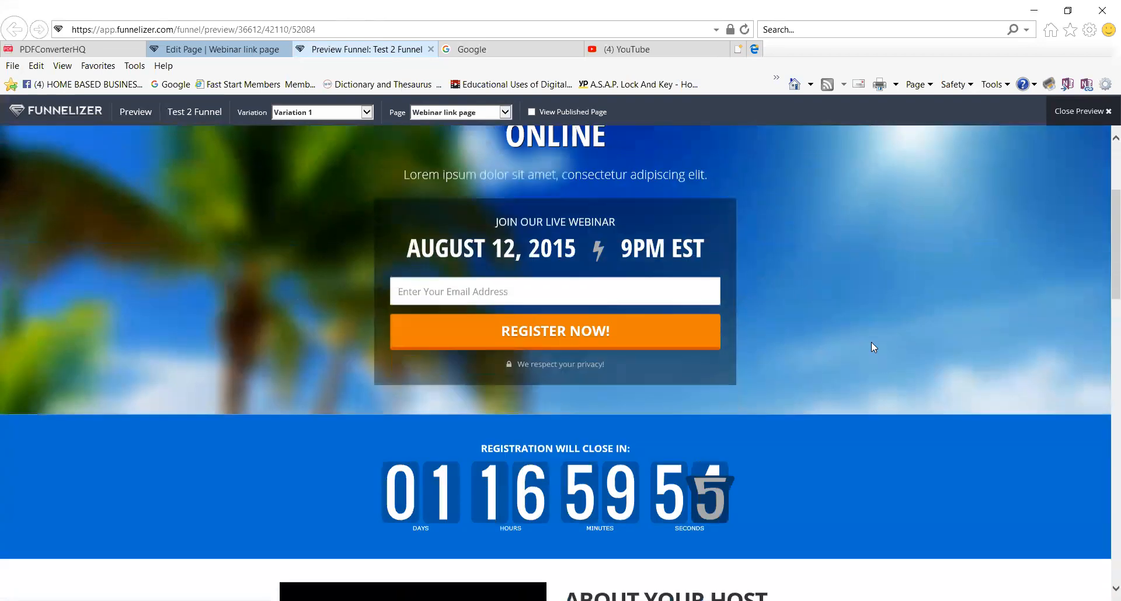
pyautogui.click(1107, 112)
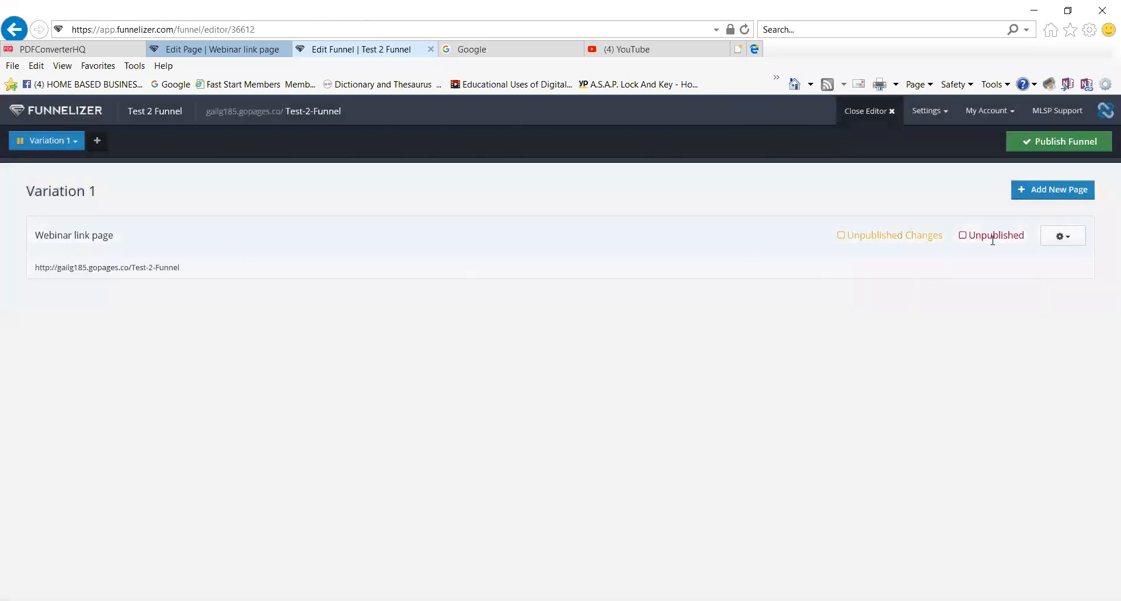
# Reopen the Webinar link page for editing from its gear menu.
pyautogui.click(1070, 240)
pyautogui.click(1052, 266)
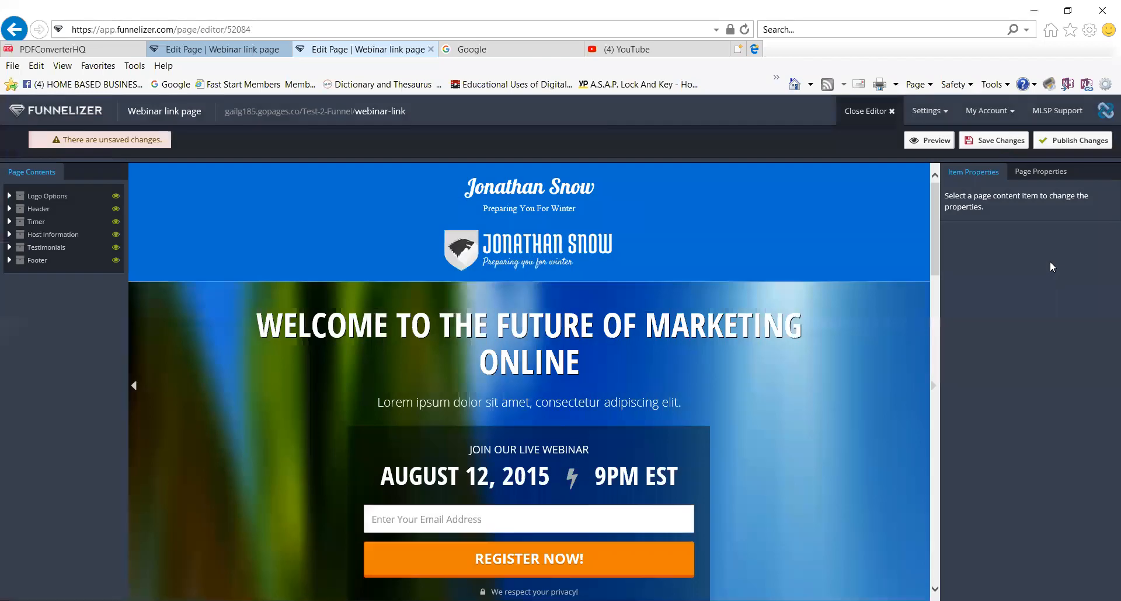
pyautogui.scroll(3, 838, 334)
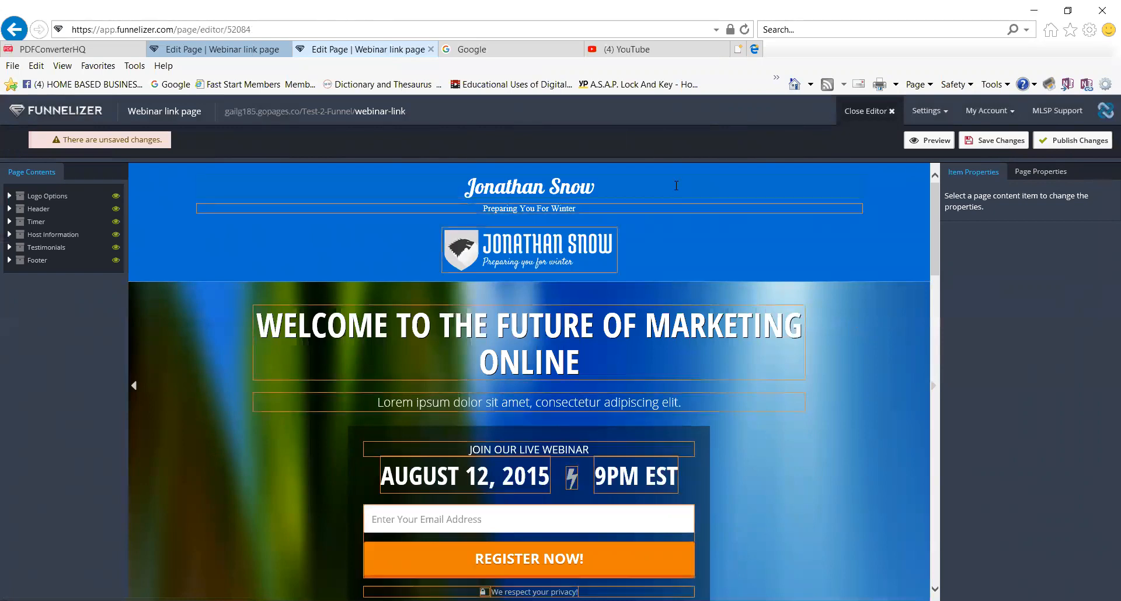
# Replace the header title text with 'Test Funnel Page'.
pyautogui.click(604, 184)
pyautogui.moveTo(595, 186); pyautogui.dragTo(463, 187)
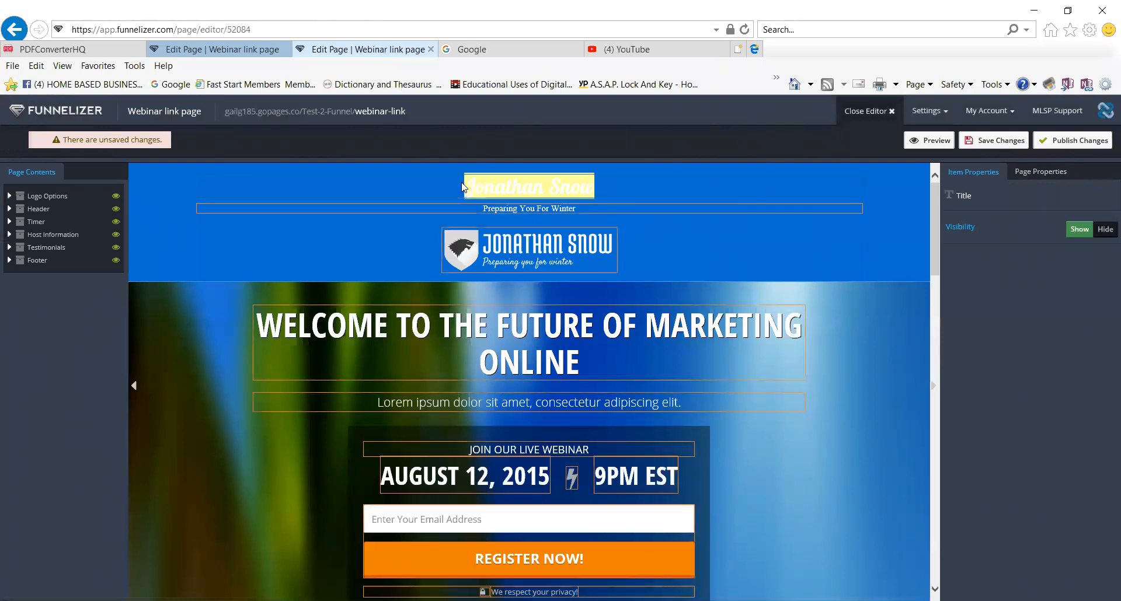
pyautogui.write('Test')
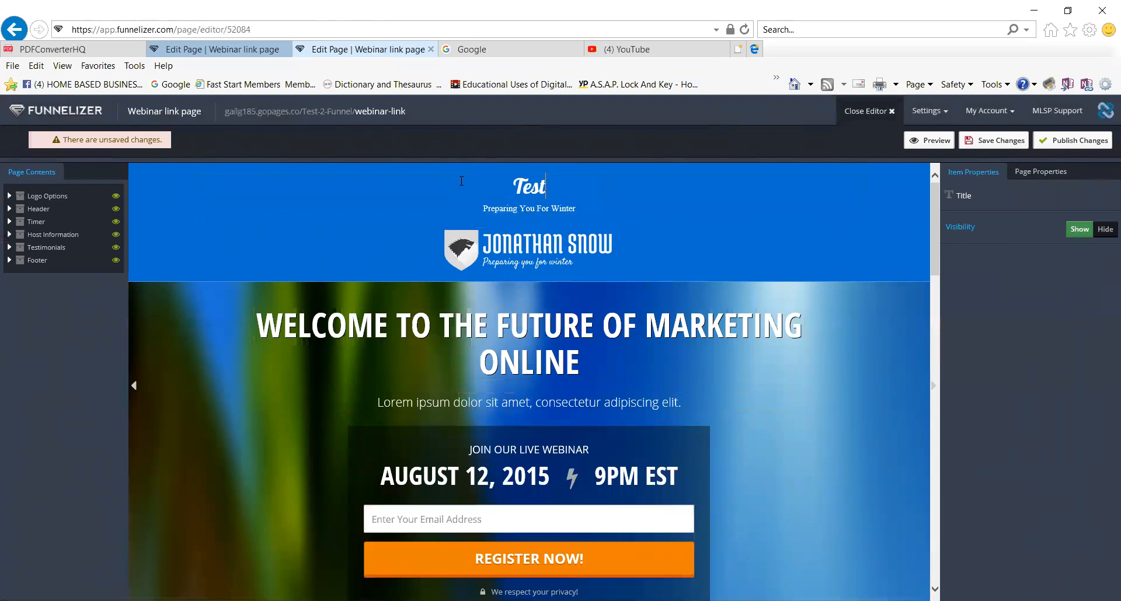
pyautogui.write(' Funnel Page')
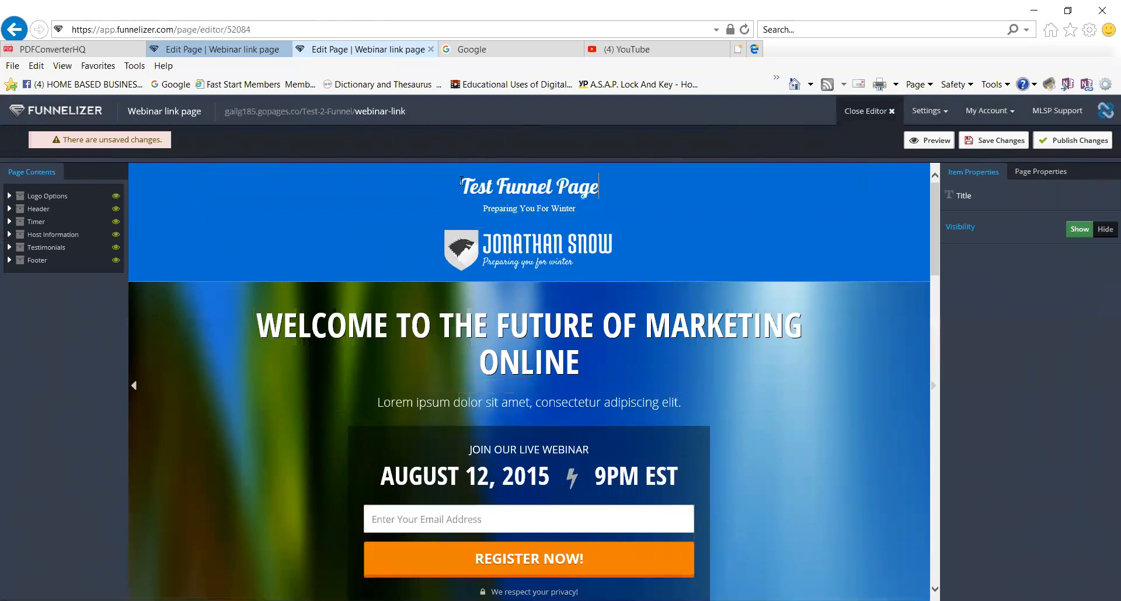
pyautogui.click(583, 250)
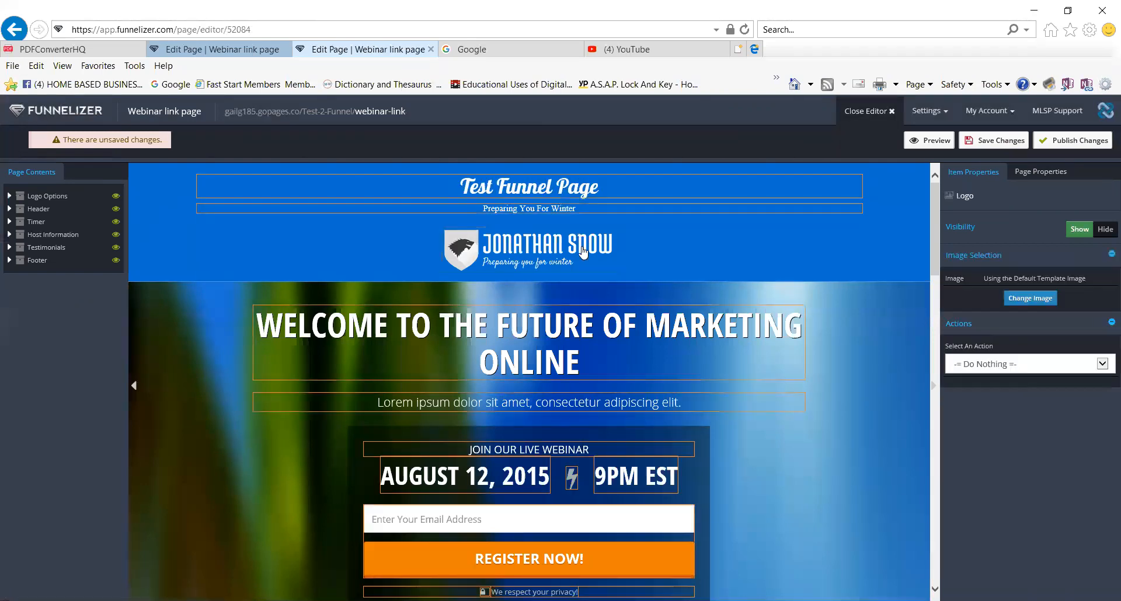
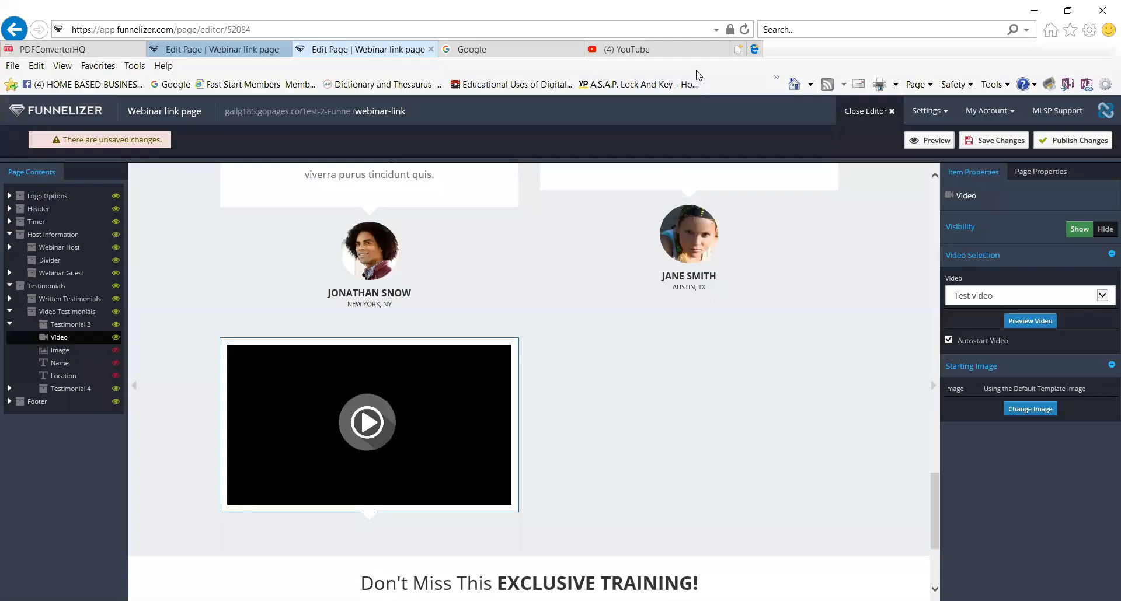
# Save the Webinar link page edits and open its preview.
pyautogui.click(1002, 142)
pyautogui.scroll(-3, 703, 458)
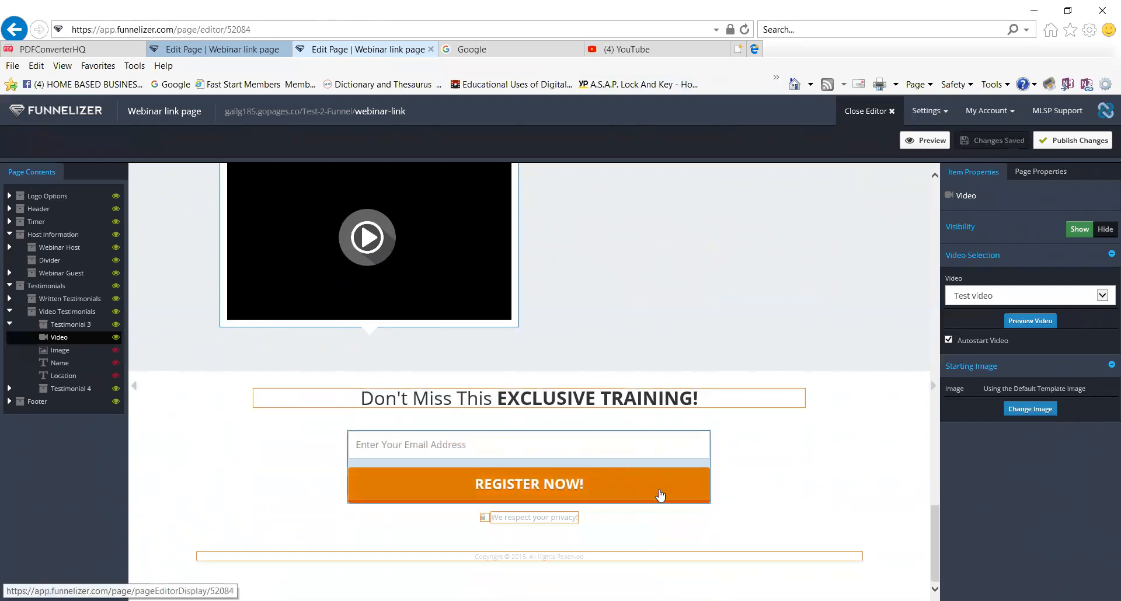
pyautogui.click(931, 142)
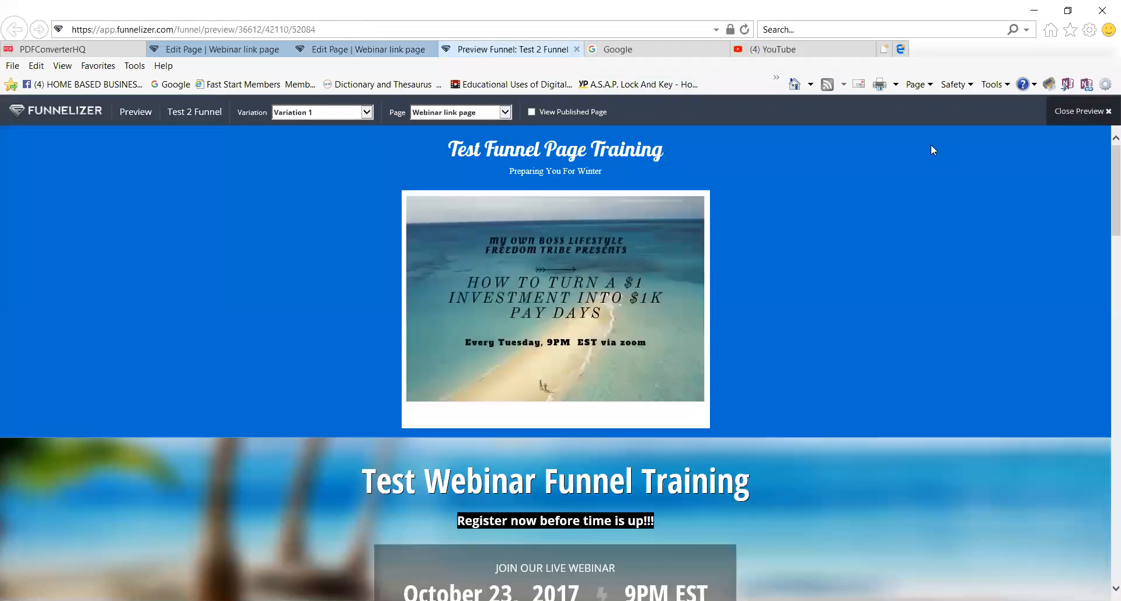
# Scroll through the preview's host, guest, testimonials, video and registration form, then back to the top.
pyautogui.scroll(-8, 788, 292)
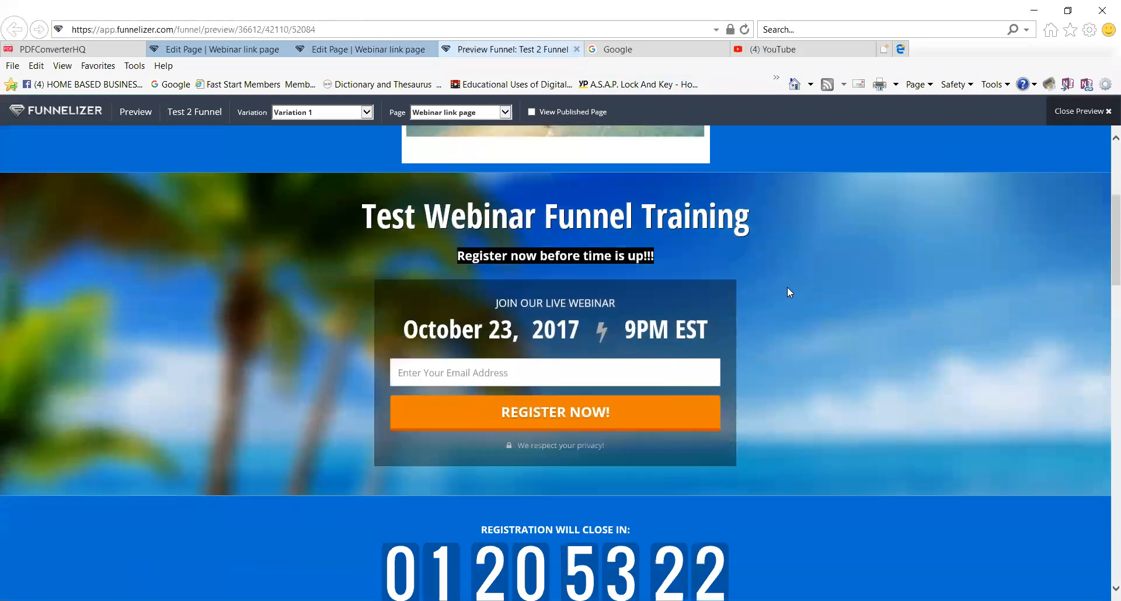
pyautogui.scroll(-10, 787, 292)
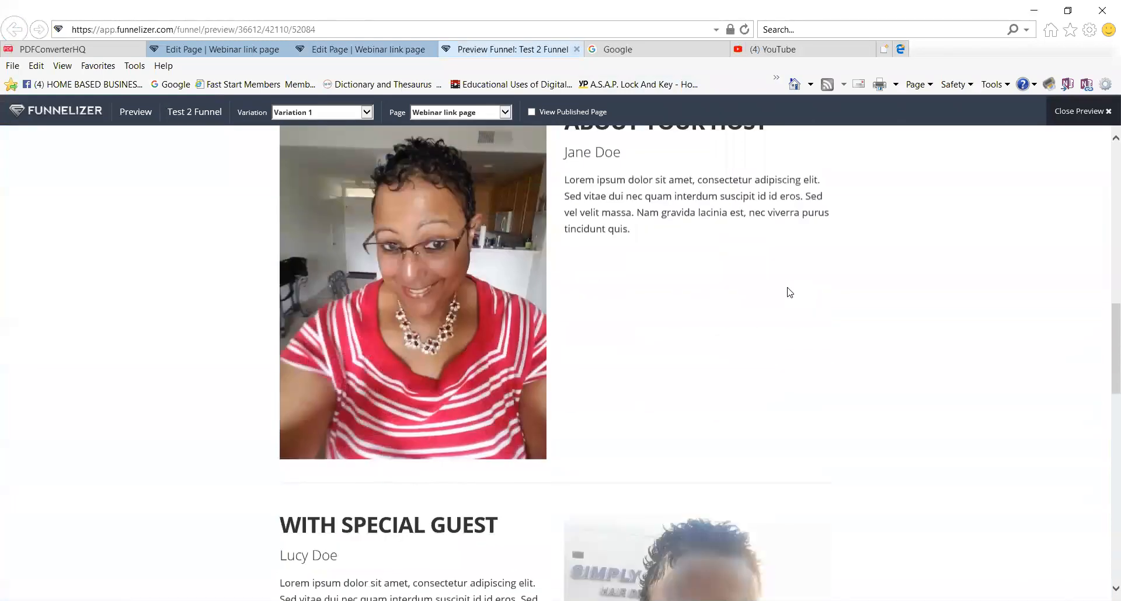
pyautogui.scroll(-10, 789, 292)
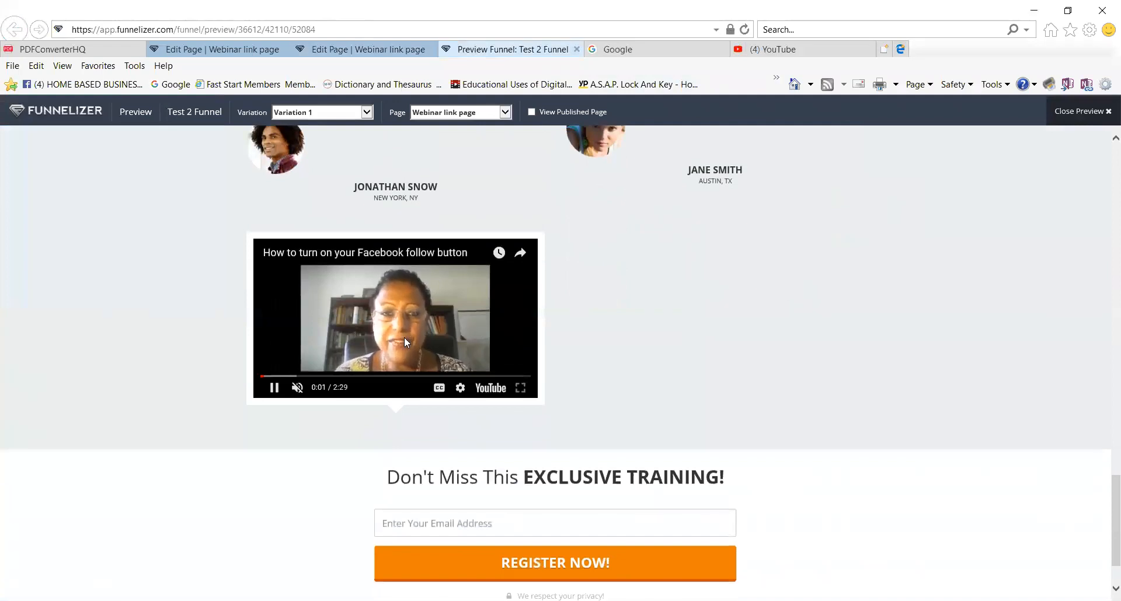
pyautogui.scroll(4, 441, 341)
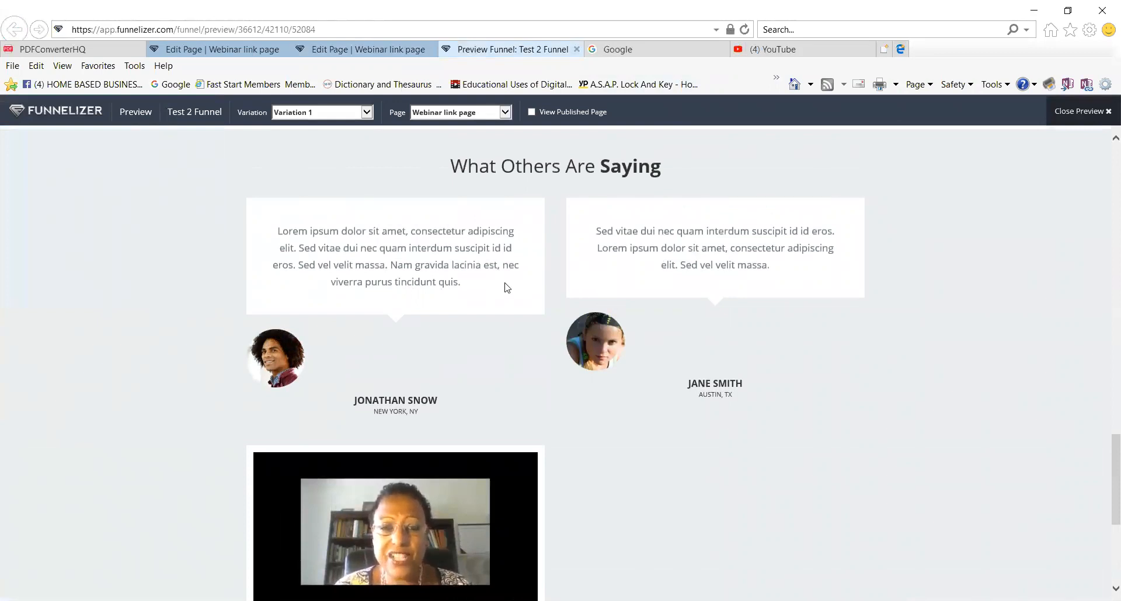
pyautogui.scroll(1, 459, 289)
pyautogui.scroll(8, 459, 289)
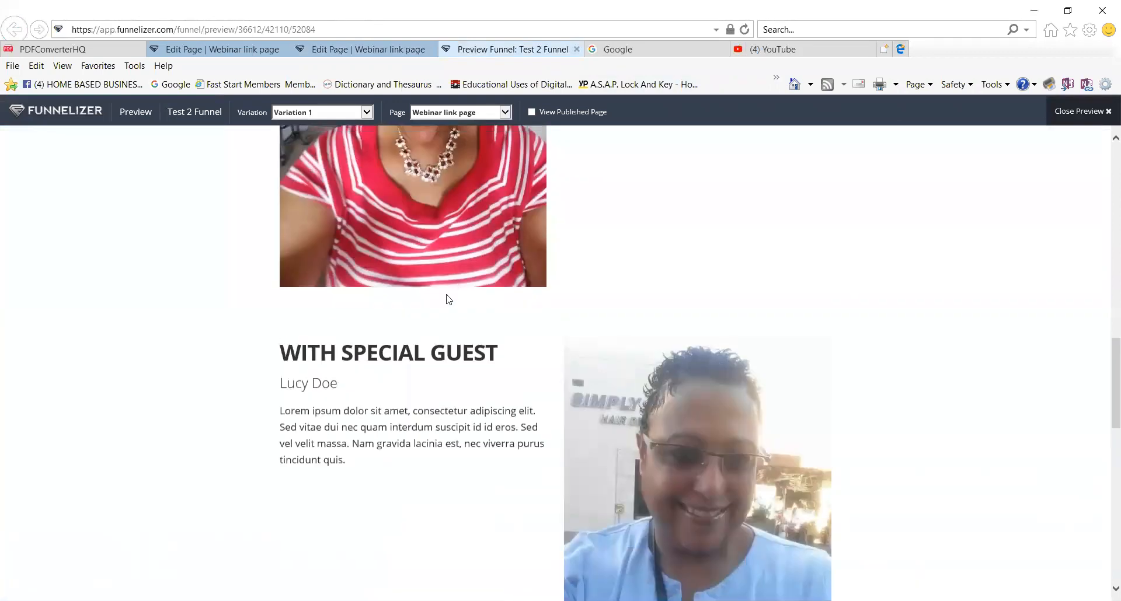
pyautogui.scroll(5, 504, 370)
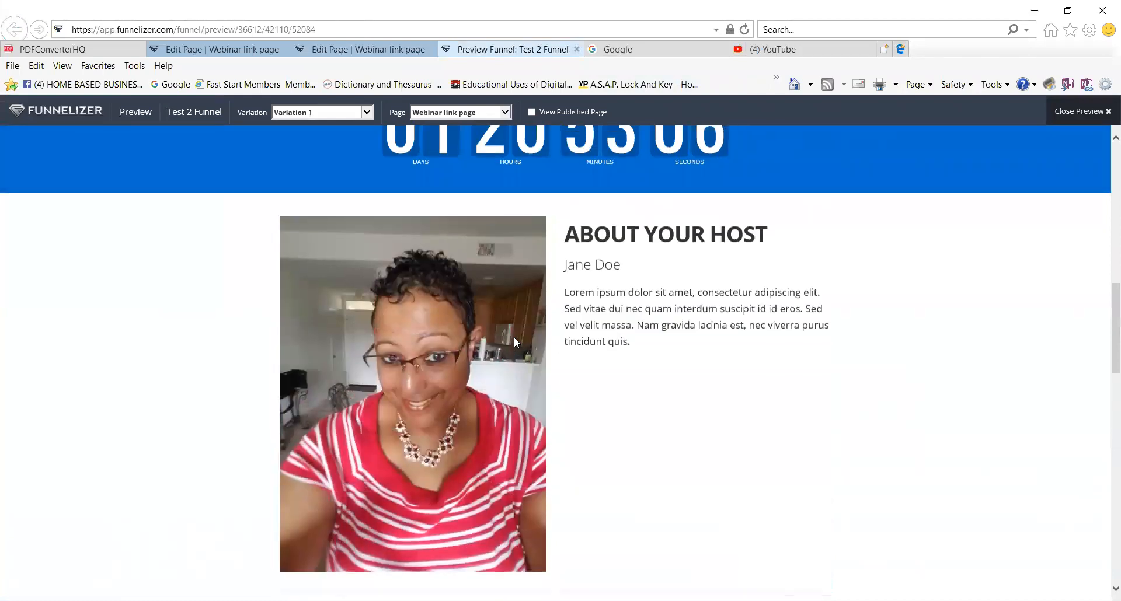
pyautogui.scroll(-4, 514, 343)
pyautogui.scroll(-6, 653, 448)
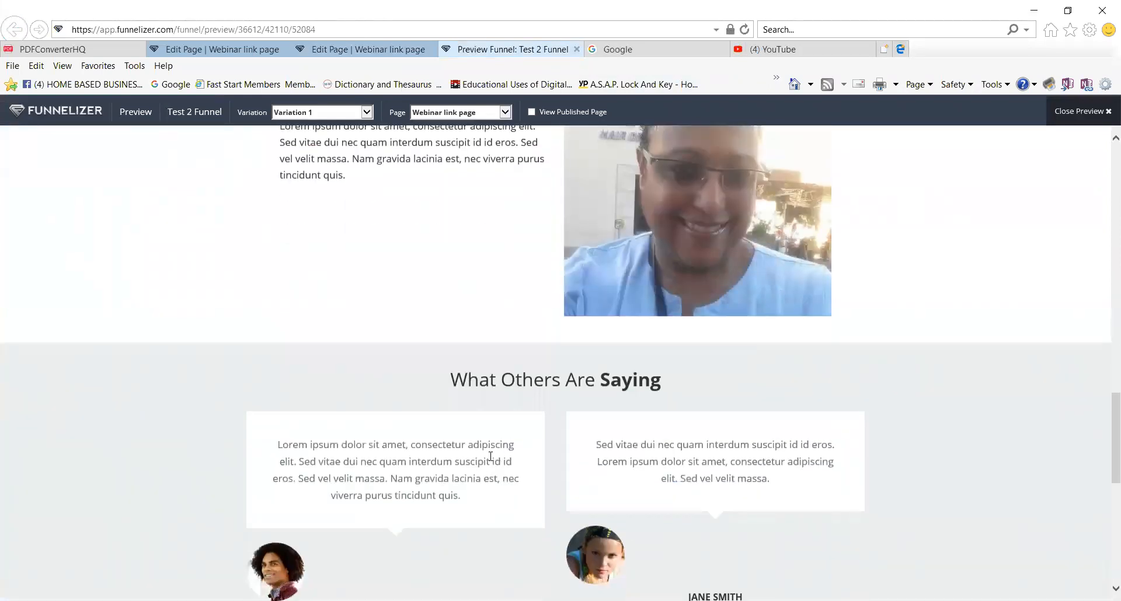
pyautogui.scroll(-1, 491, 457)
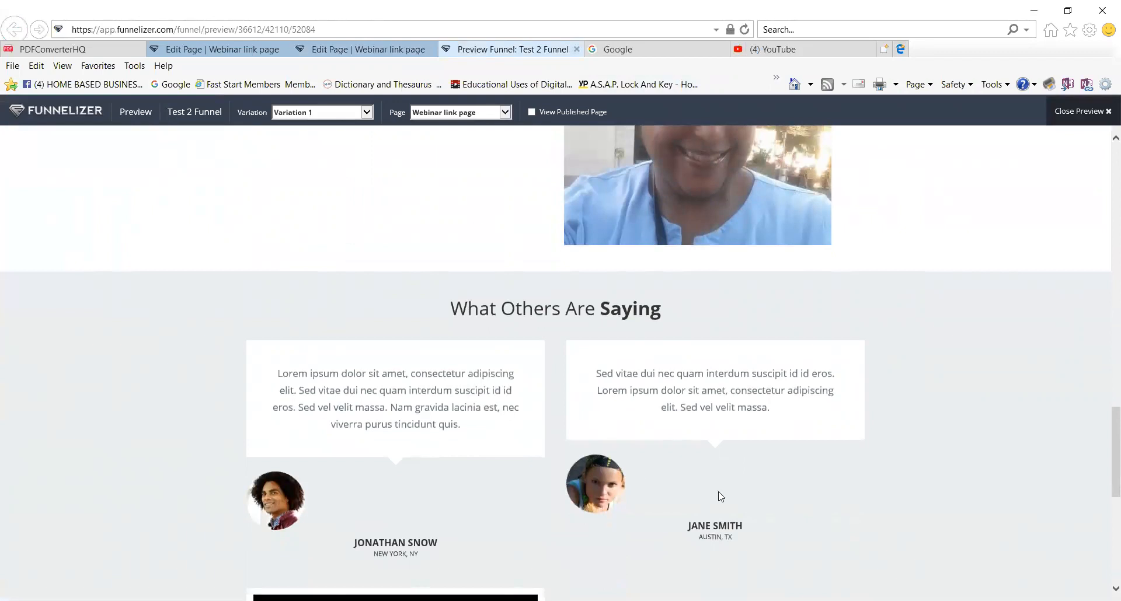
pyautogui.scroll(-2, 713, 494)
pyautogui.scroll(-4, 690, 484)
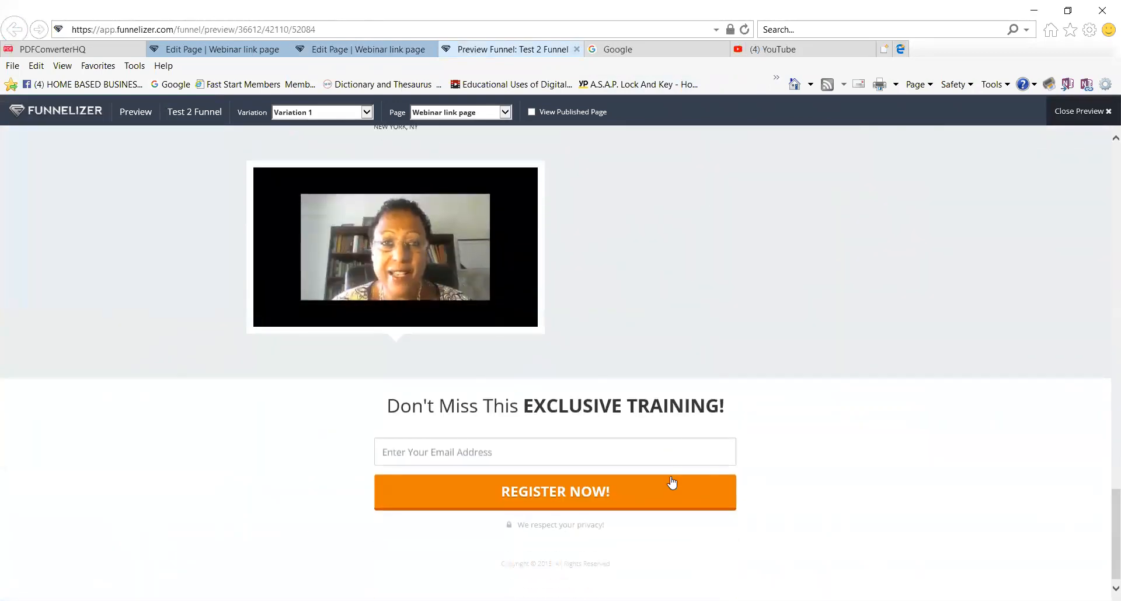
pyautogui.scroll(6, 681, 454)
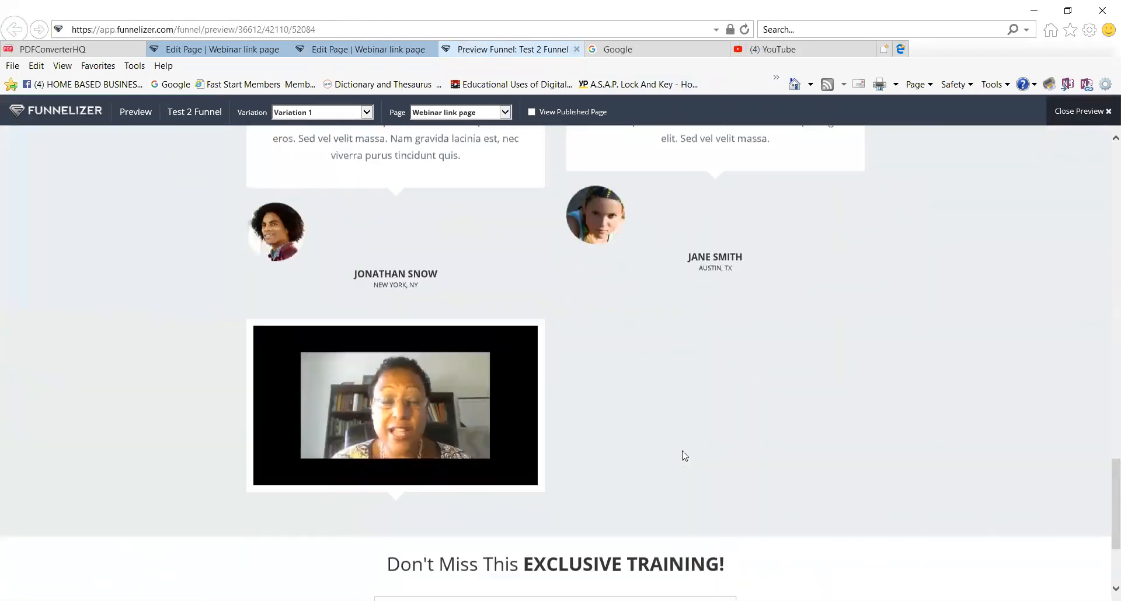
pyautogui.scroll(10, 684, 456)
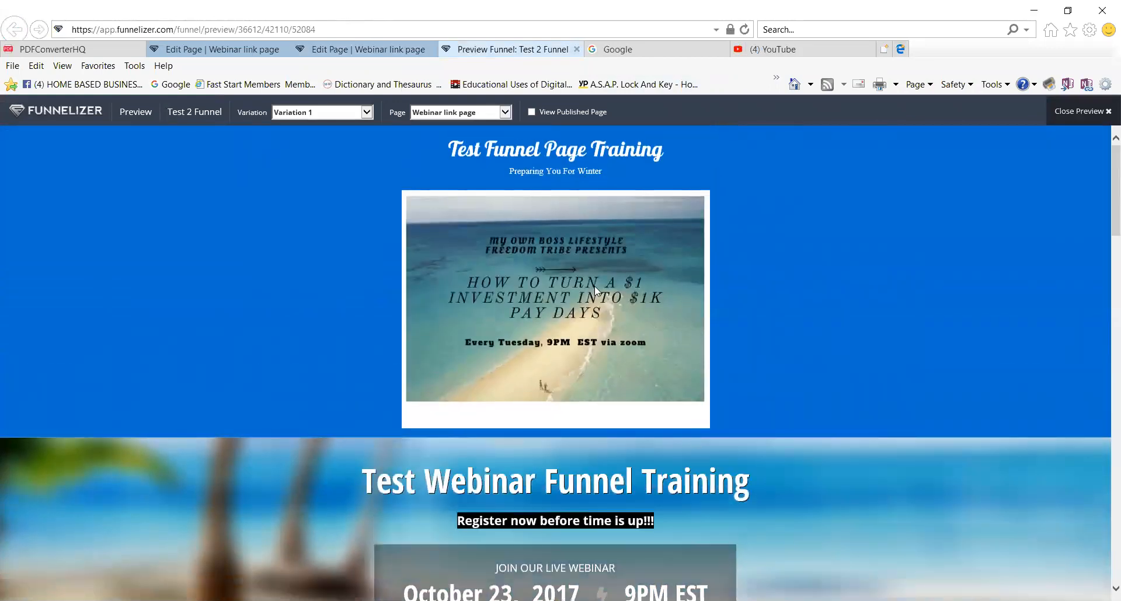
# Close the preview, publish the Webinar link page from its editor, and return to the funnel overview.
pyautogui.click(1096, 118)
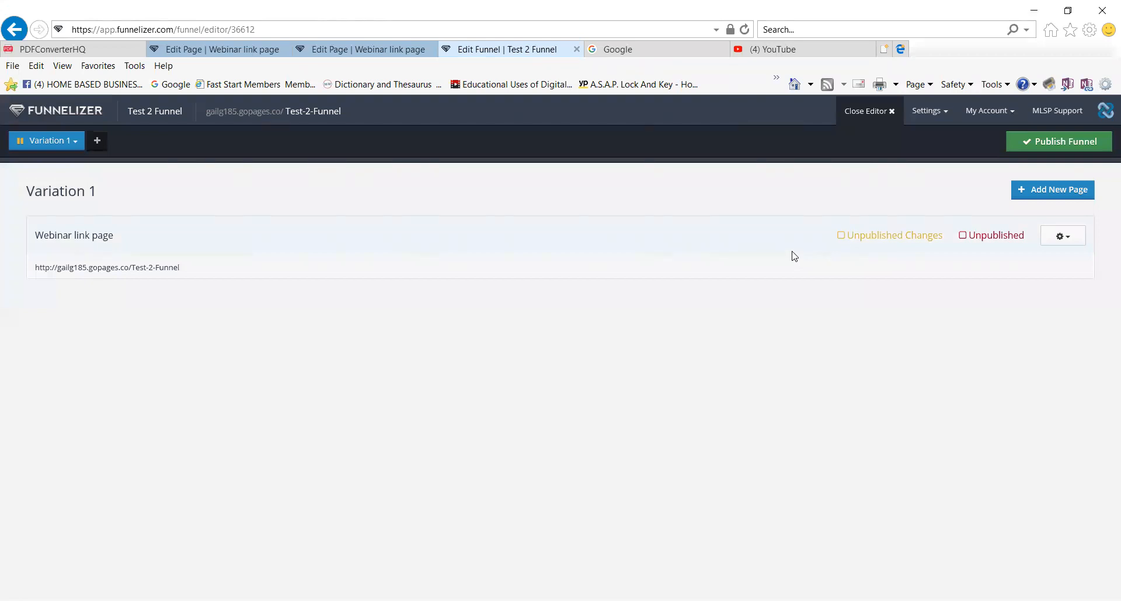
pyautogui.hotkey('ctrl', '+')
pyautogui.hotkey('ctrl', '+')
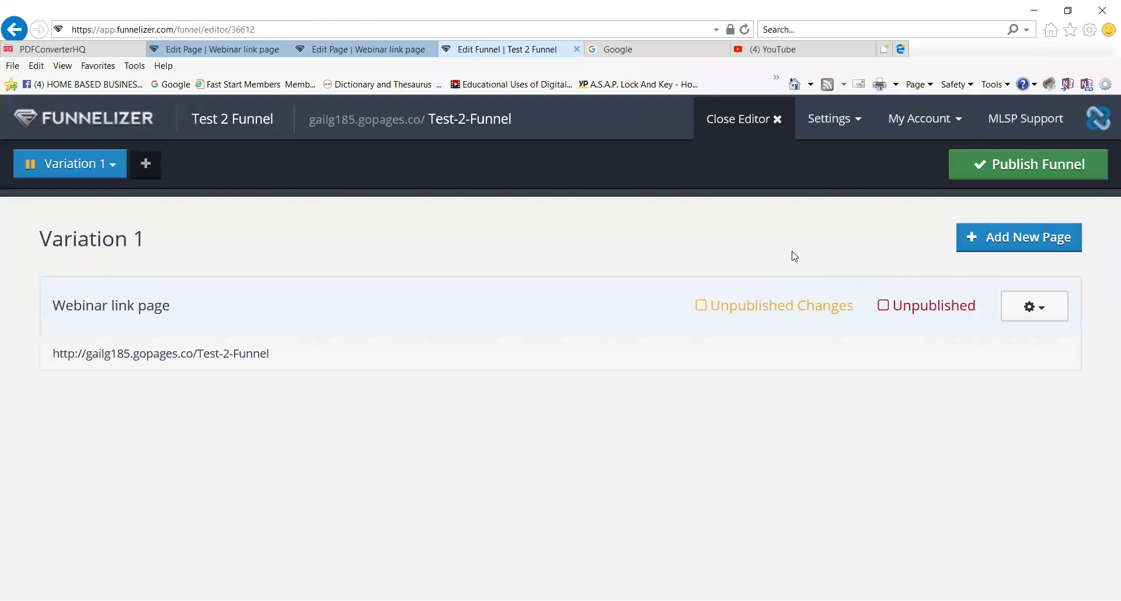
pyautogui.click(1041, 312)
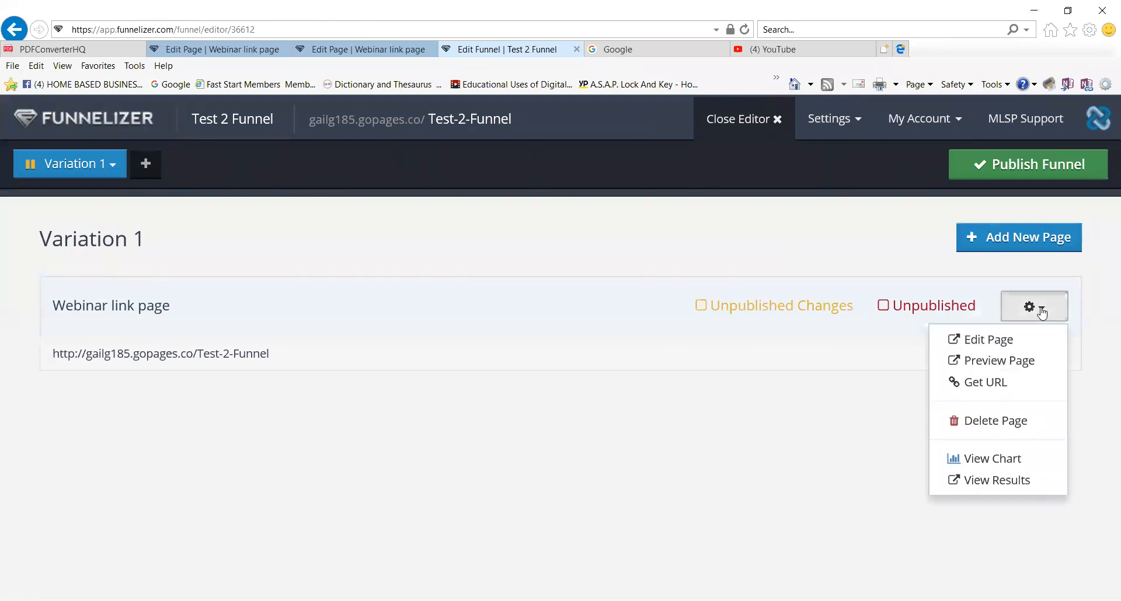
pyautogui.click(987, 342)
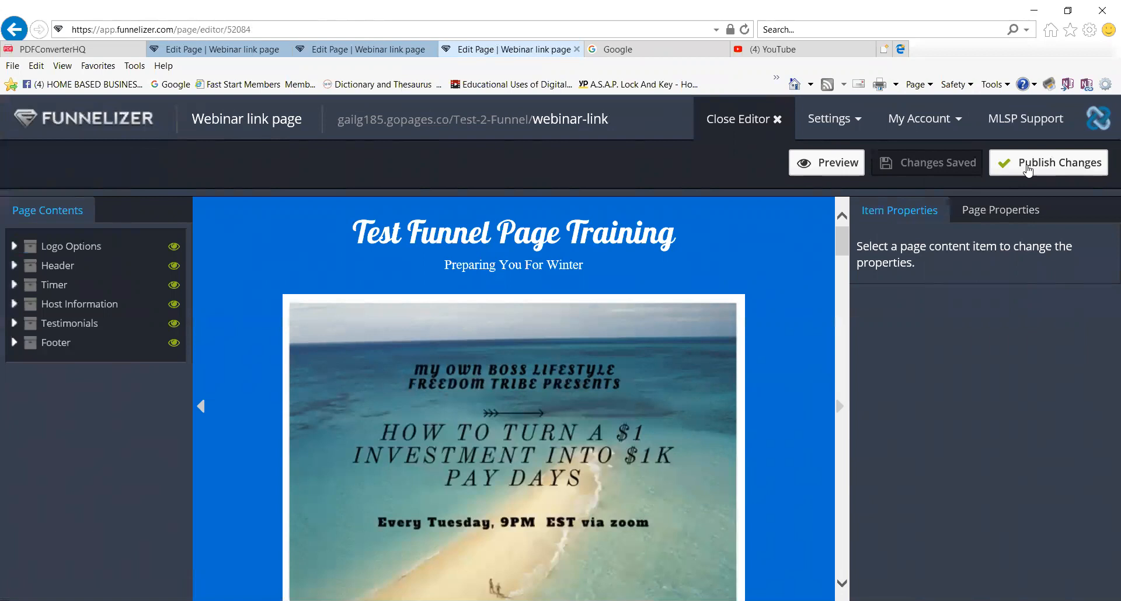
pyautogui.click(1029, 168)
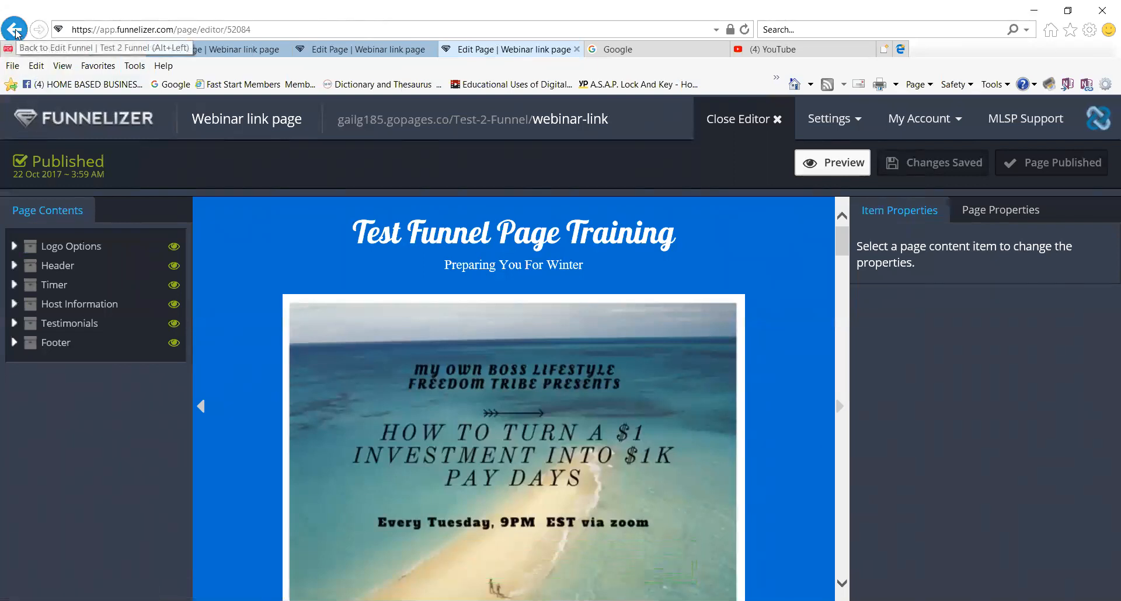
pyautogui.click(15, 31)
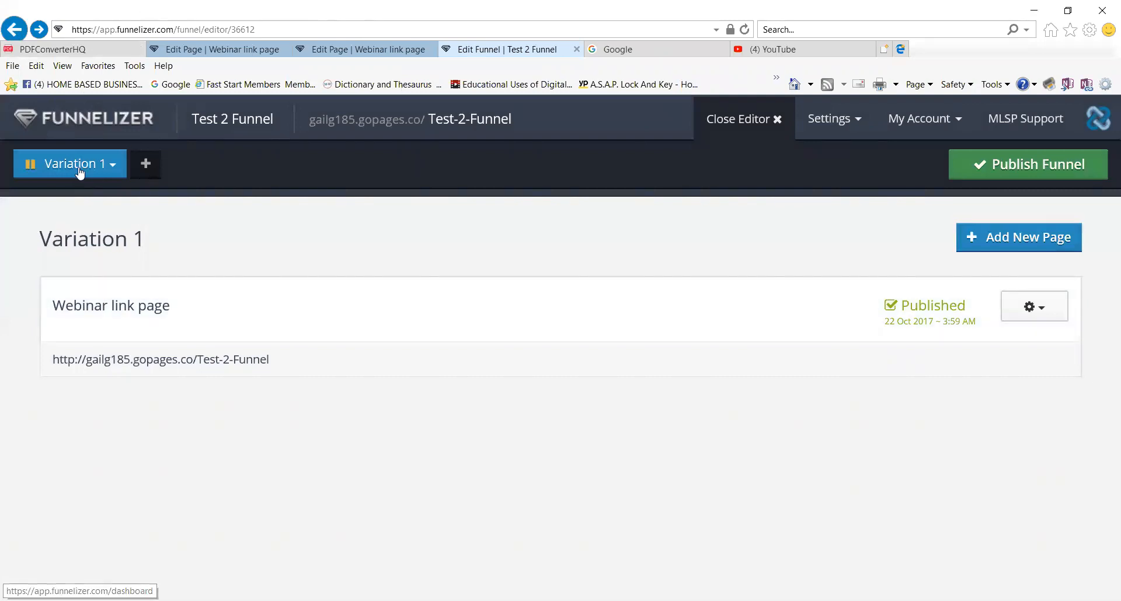
# Go back to the My Funnels dashboard and review its four active funnels and three drafts.
pyautogui.click(116, 170)
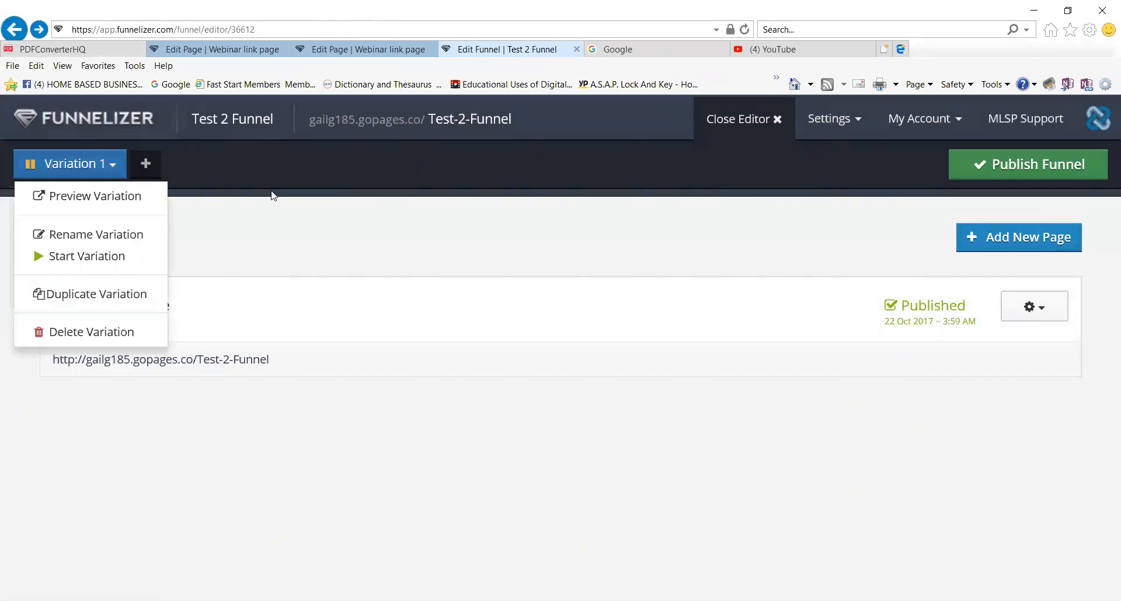
pyautogui.click(270, 169)
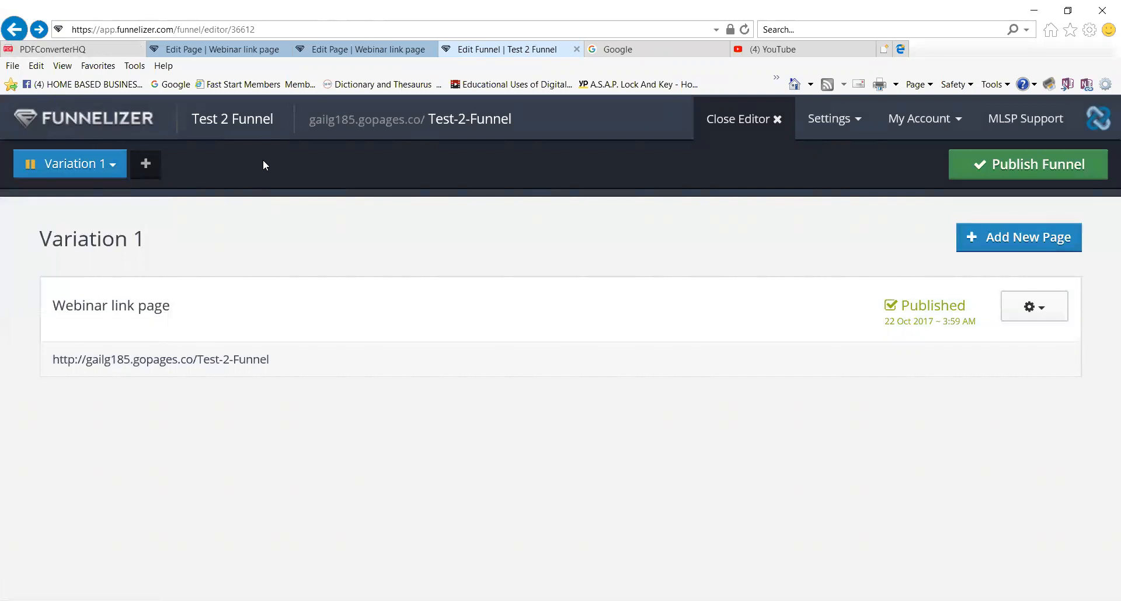
pyautogui.click(232, 121)
pyautogui.click(141, 121)
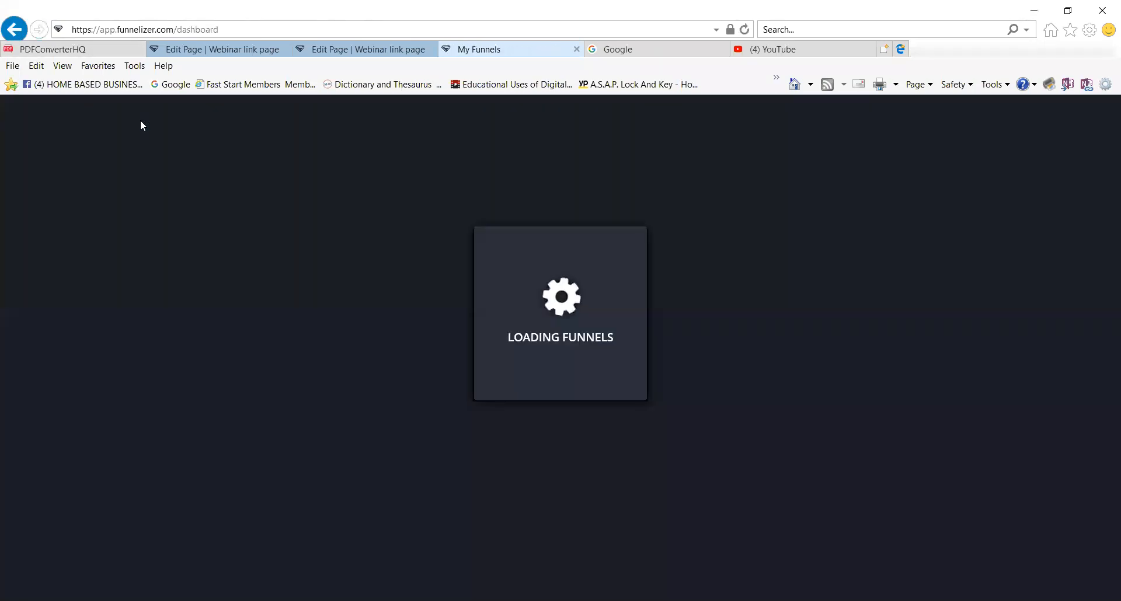
pyautogui.scroll(-4, 257, 310)
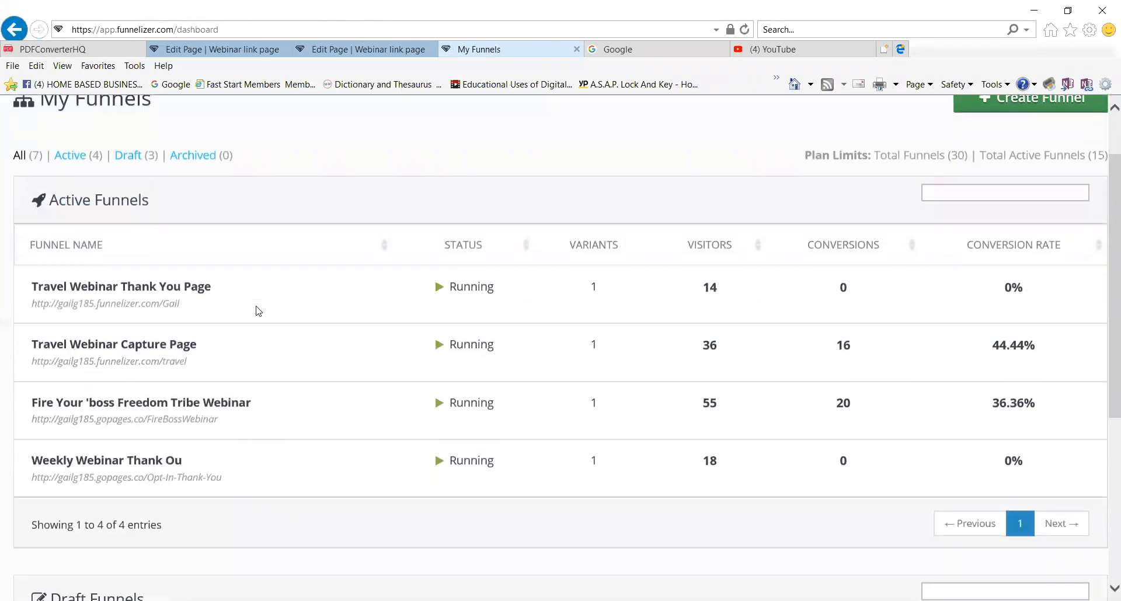
pyautogui.scroll(-3, 259, 310)
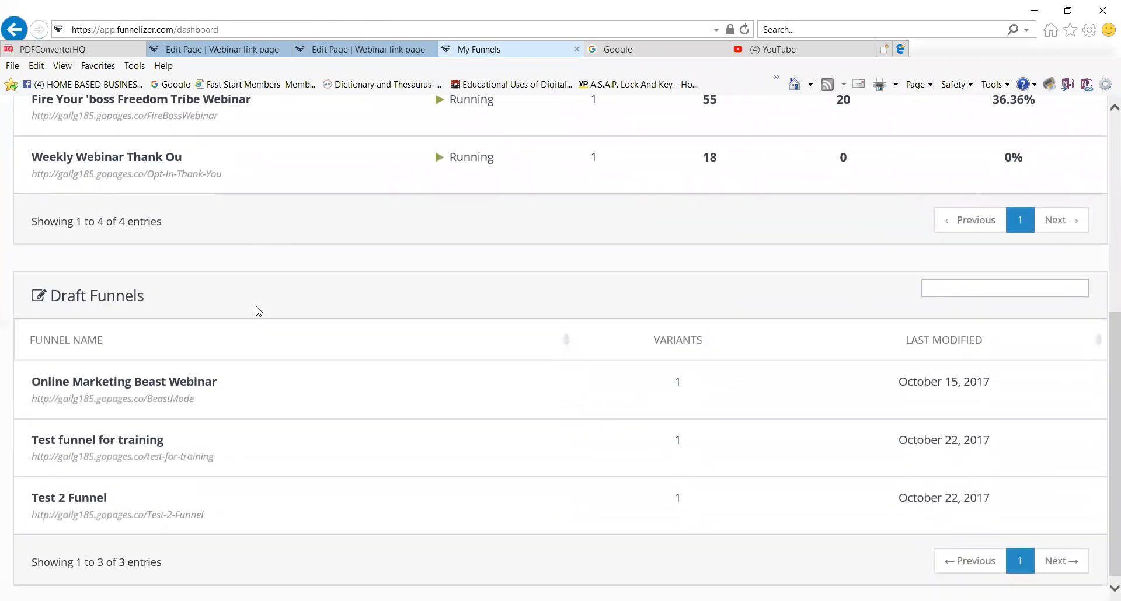
pyautogui.scroll(3, 259, 311)
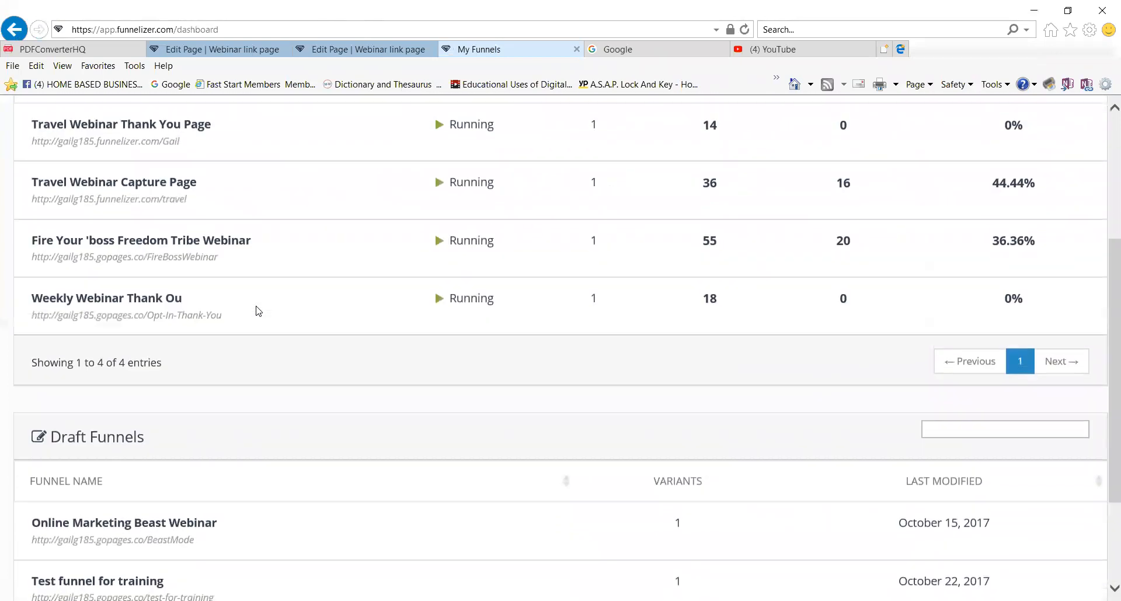
pyautogui.scroll(3, 259, 311)
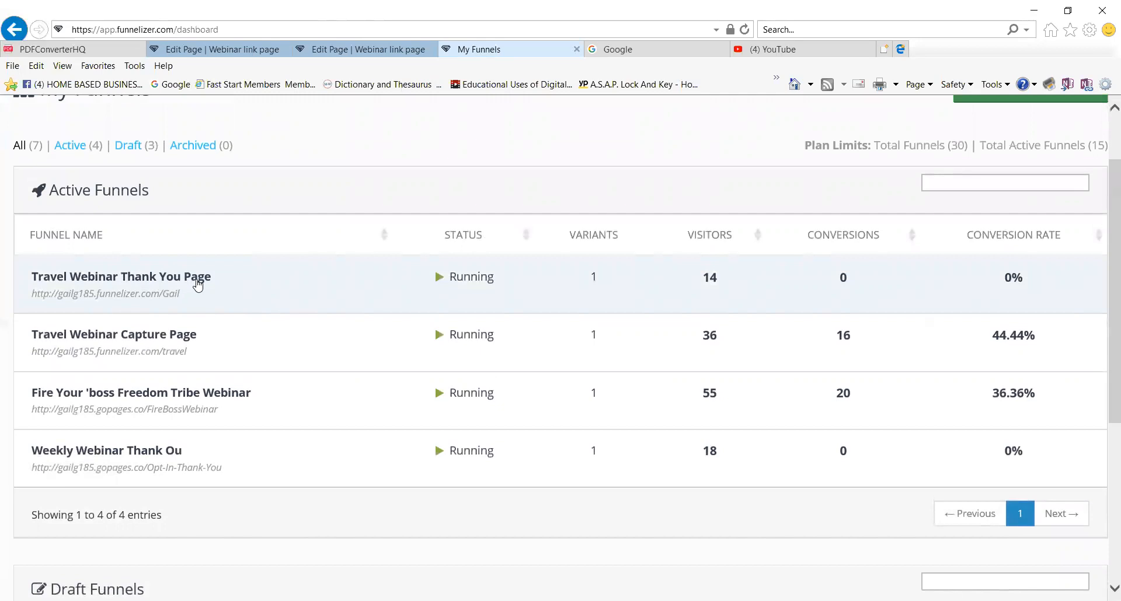
pyautogui.scroll(2, 200, 285)
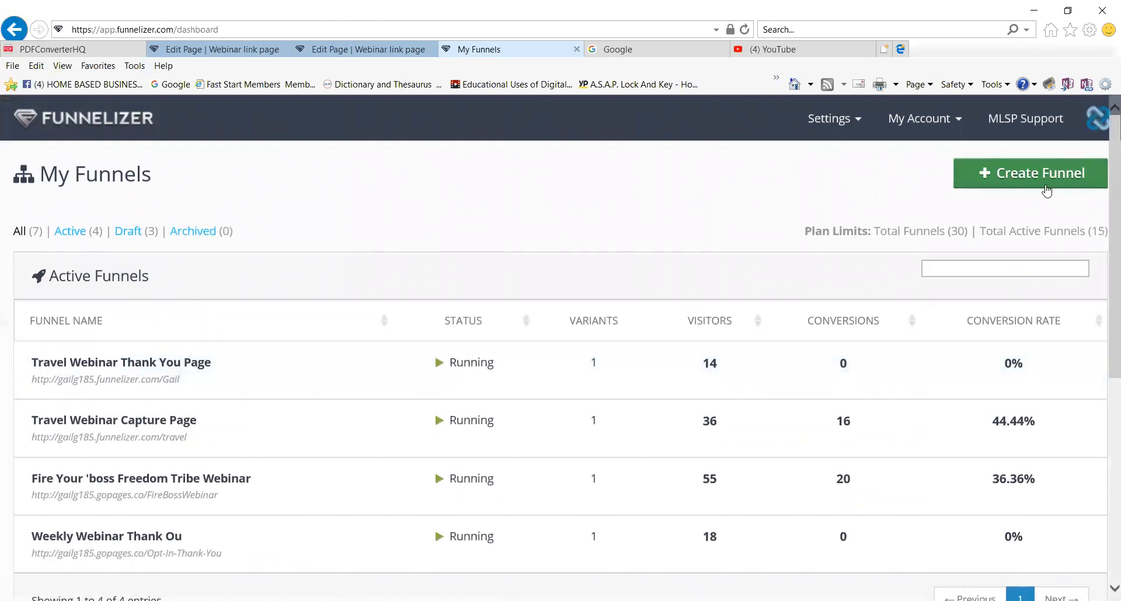
# Create a new funnel named 'Test Thank you' with slug 'Test-Thank-You'.
pyautogui.click(1044, 181)
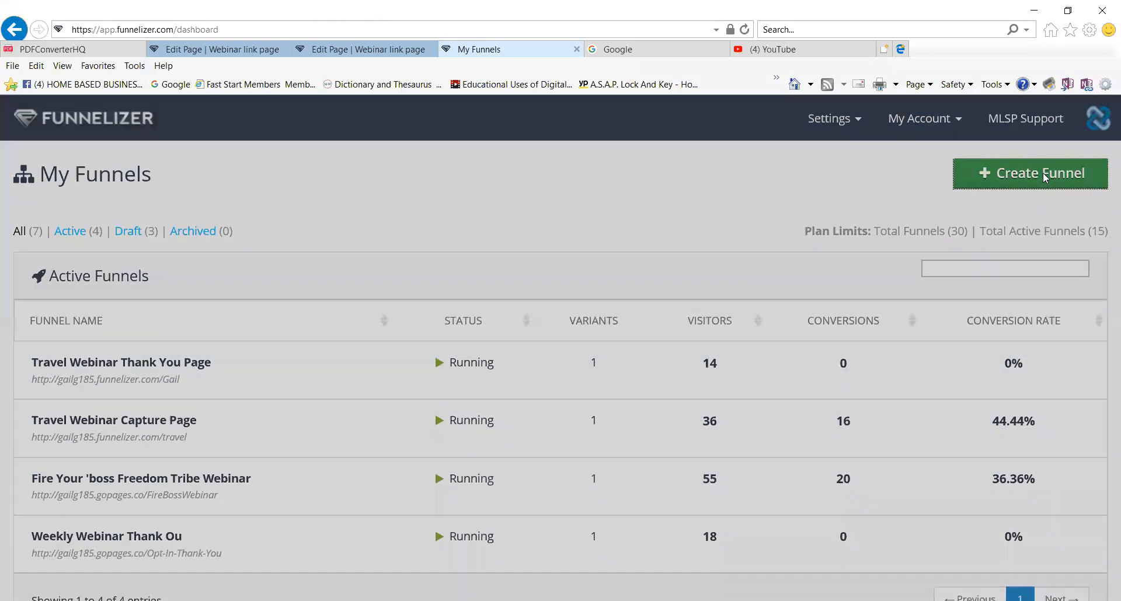
pyautogui.click(473, 250)
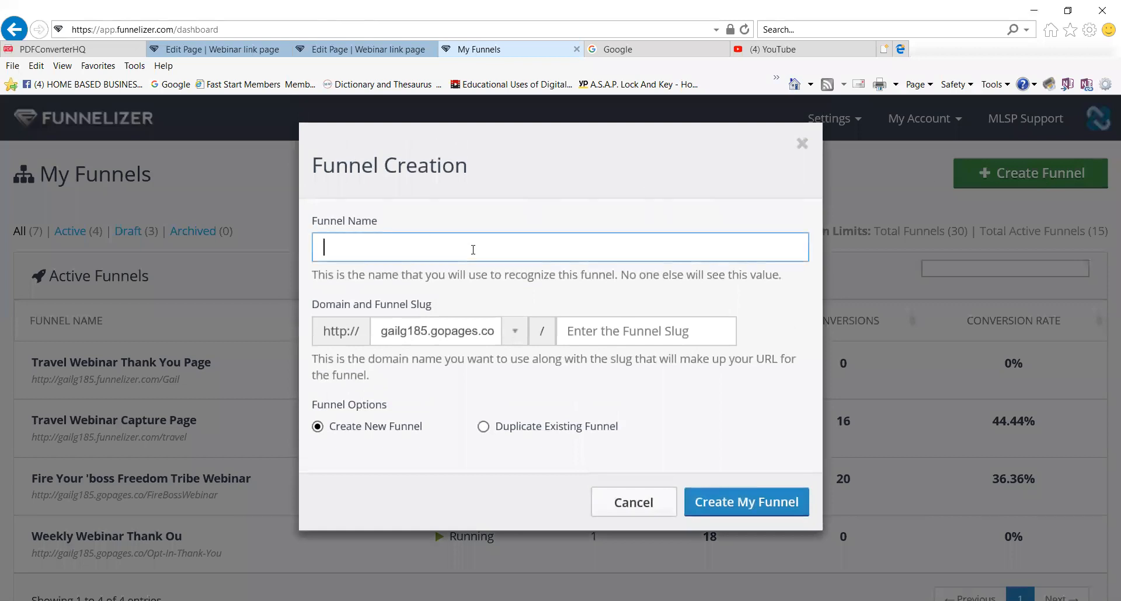
pyautogui.write('Test Thank you')
pyautogui.click(708, 338)
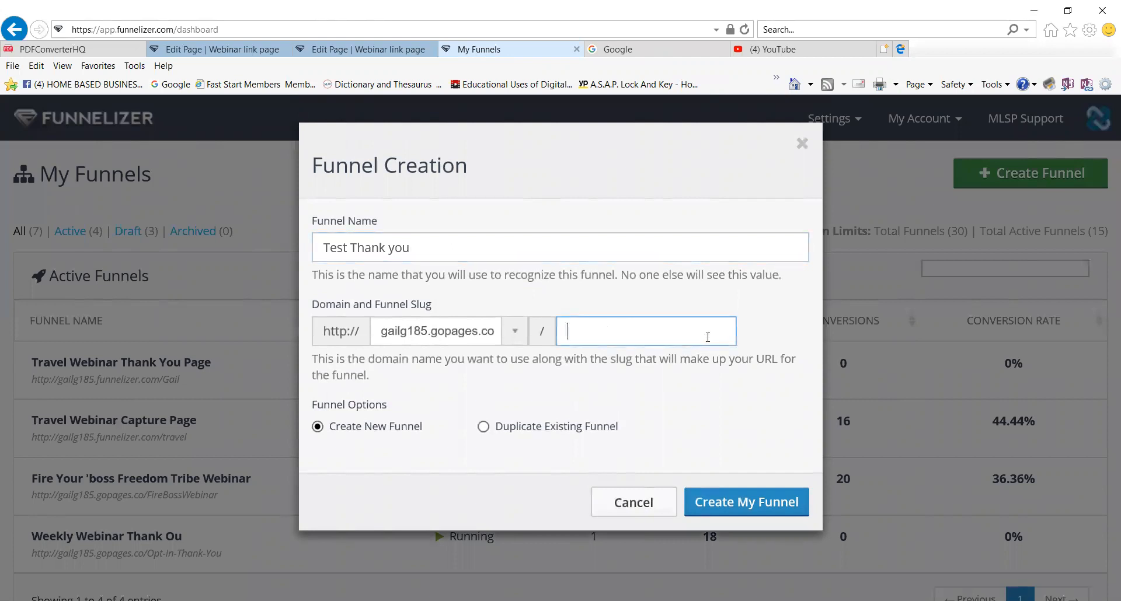
pyautogui.write('Test-Thankyou')
pyautogui.press('BackSpace')
pyautogui.press('BackSpace')
pyautogui.write('-You')
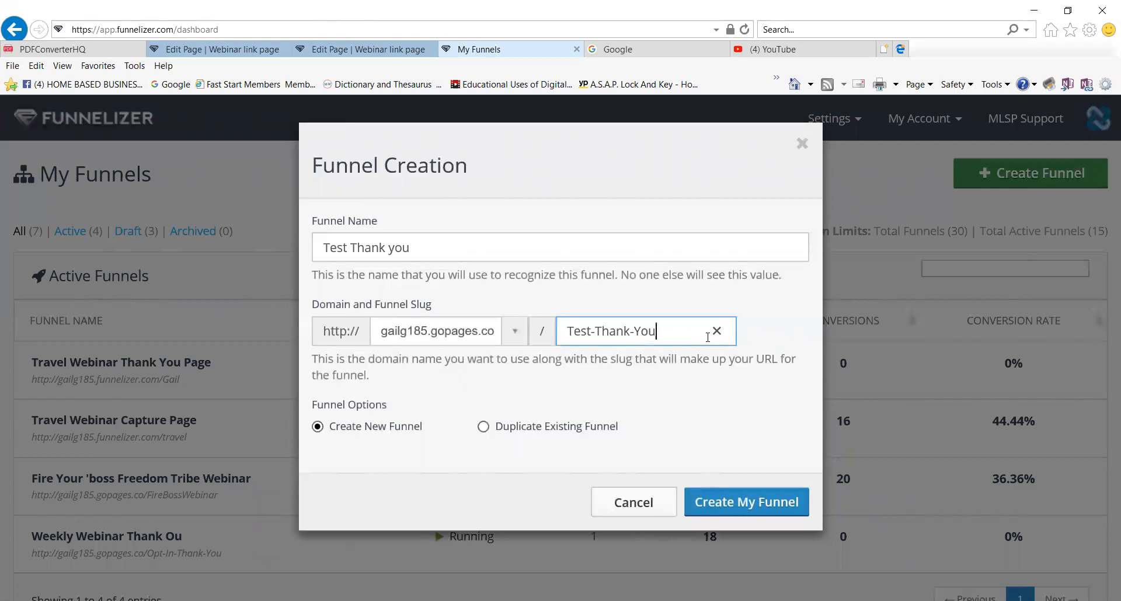
pyautogui.click(736, 510)
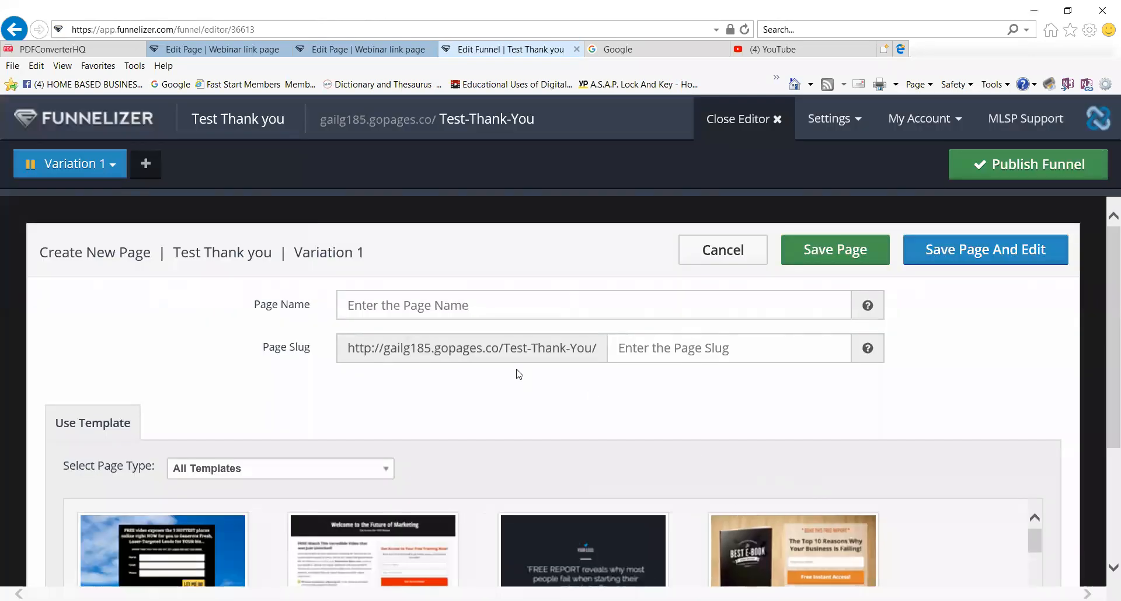
# Name the new page 'Test Thank You' and enter its slug 'Test-Thank-You'.
pyautogui.click(475, 310)
pyautogui.write('Test')
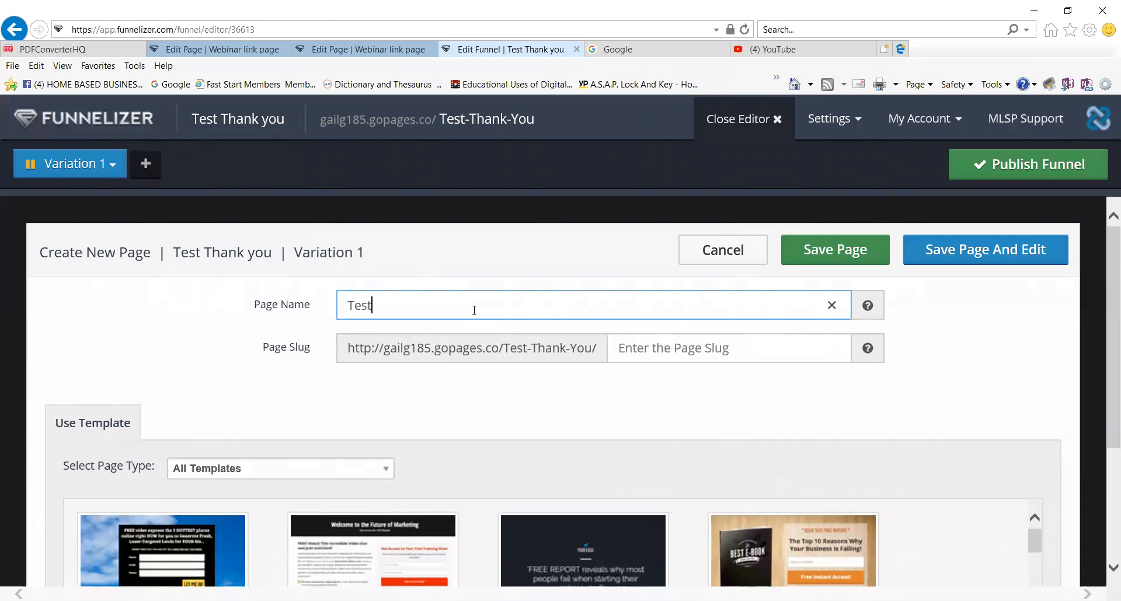
pyautogui.write(' Thank You')
pyautogui.click(645, 356)
pyautogui.write('Test')
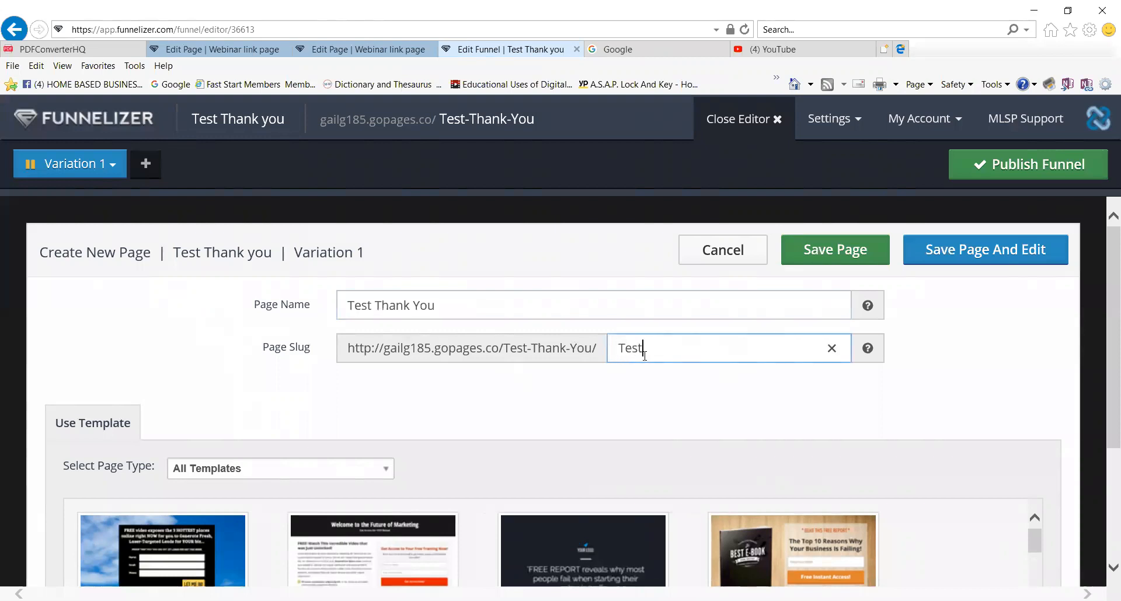
pyautogui.write('-Thankk-You')
# Choose the first Thank You Pages template and save the page for editing.
pyautogui.click(386, 469)
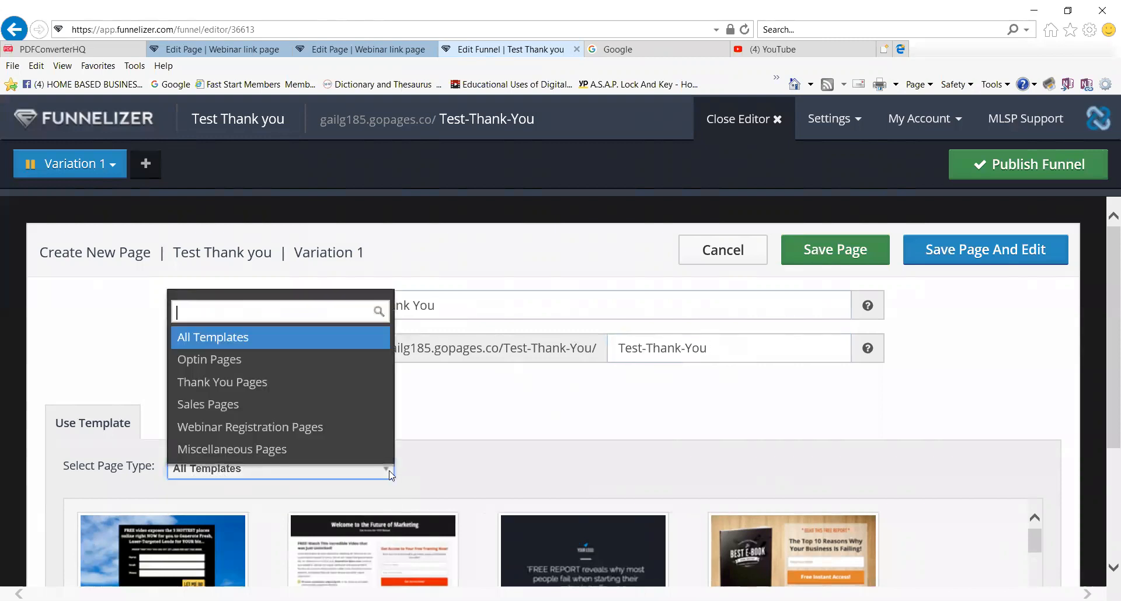
pyautogui.click(261, 384)
pyautogui.scroll(-1, 418, 466)
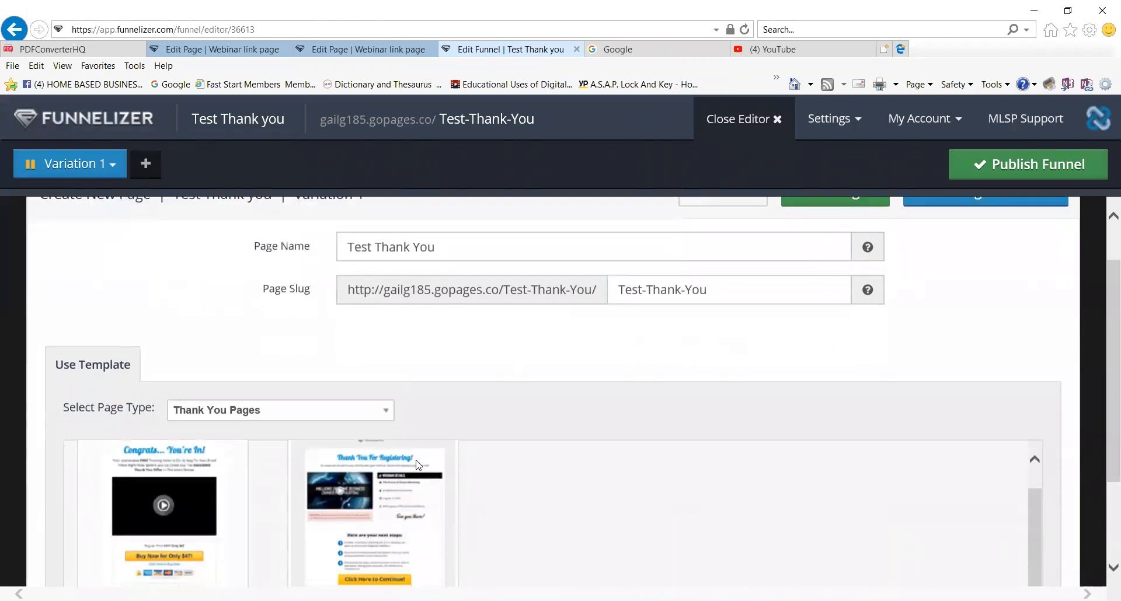
pyautogui.moveTo(340, 494)
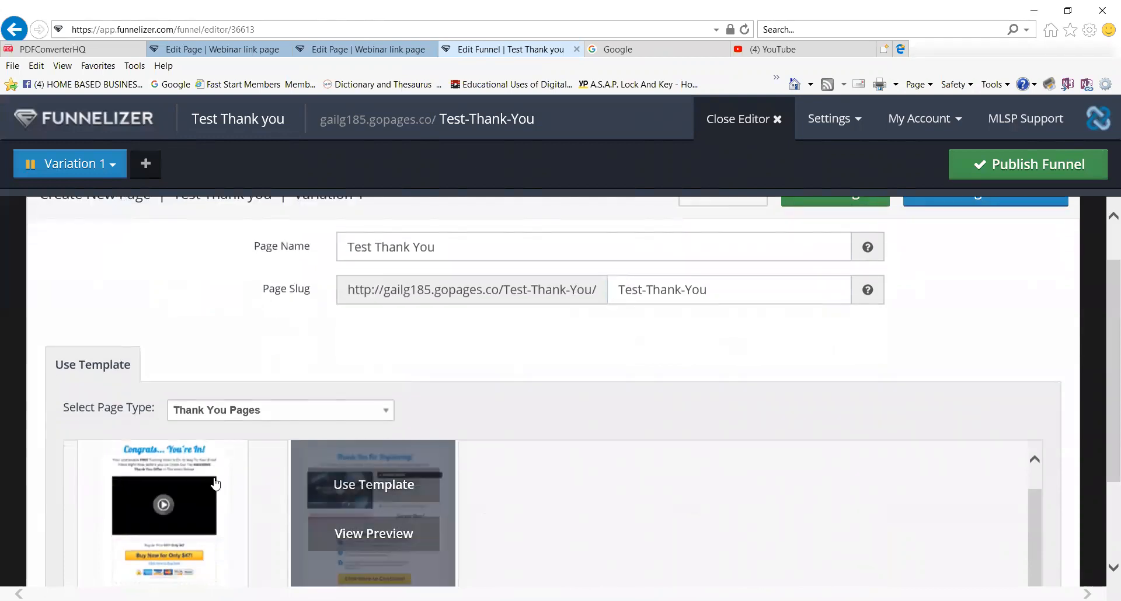
pyautogui.click(191, 487)
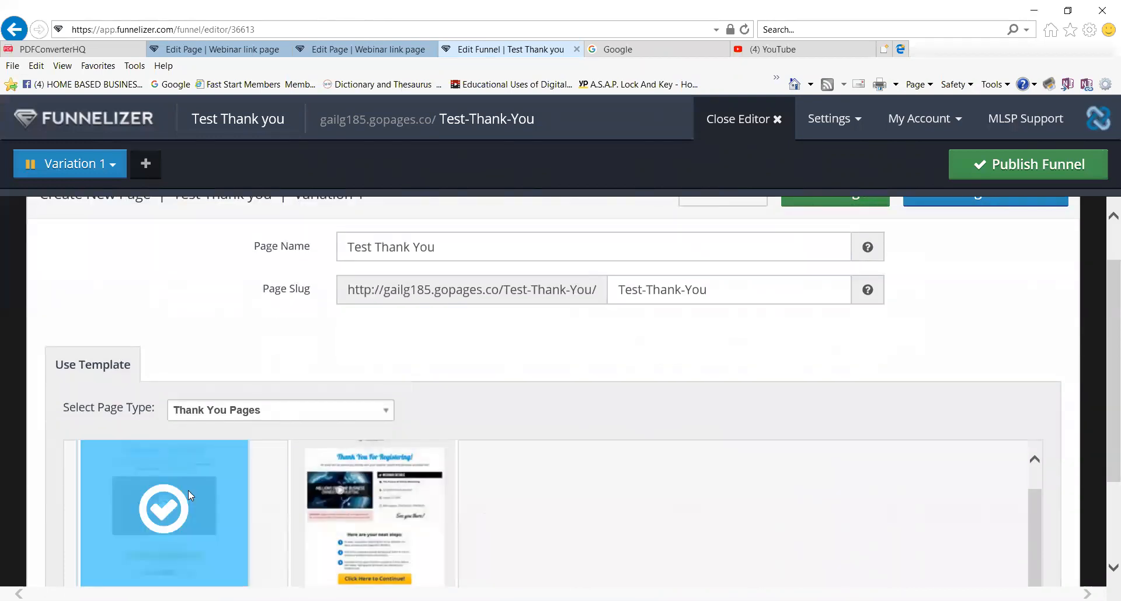
pyautogui.scroll(1, 1084, 496)
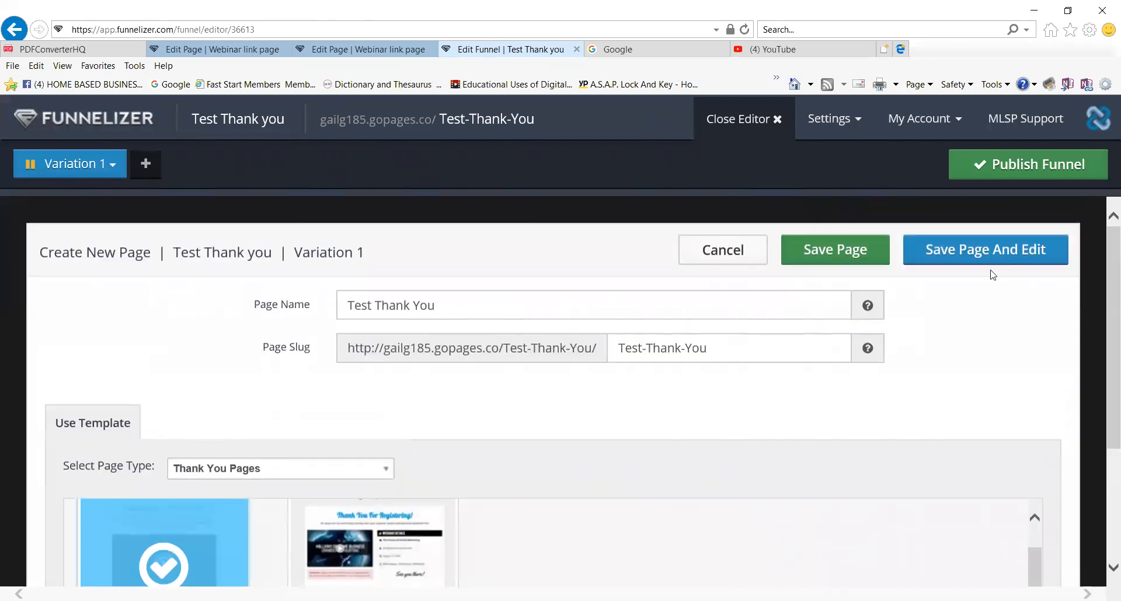
pyautogui.click(980, 259)
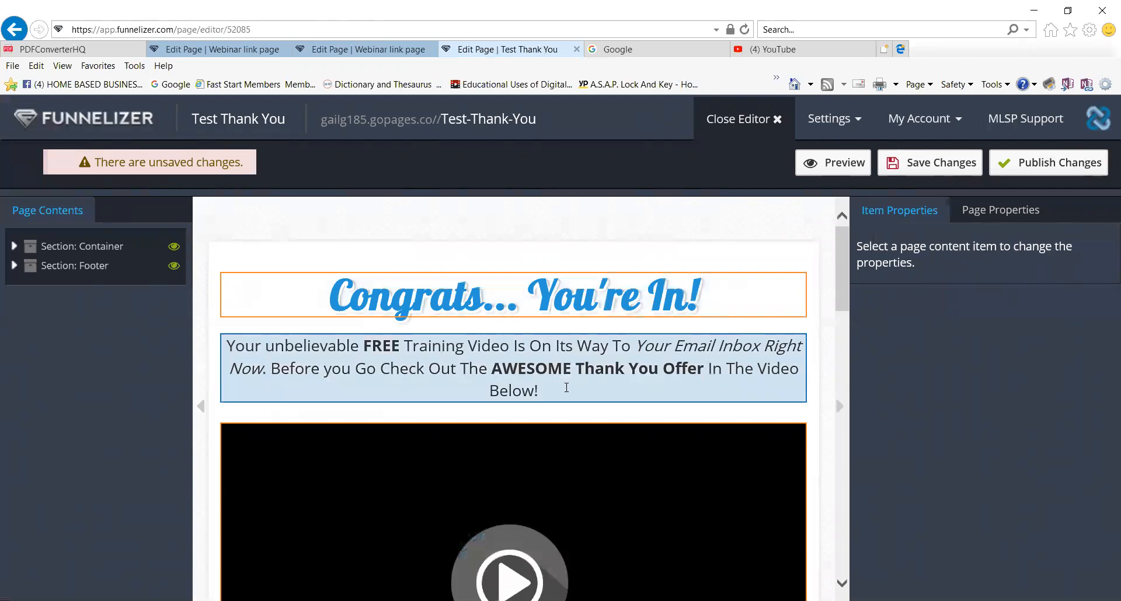
# Switch the sales video to the Weekly webinar thank you confirmation video with Autostart Video on.
pyautogui.scroll(-4, 610, 392)
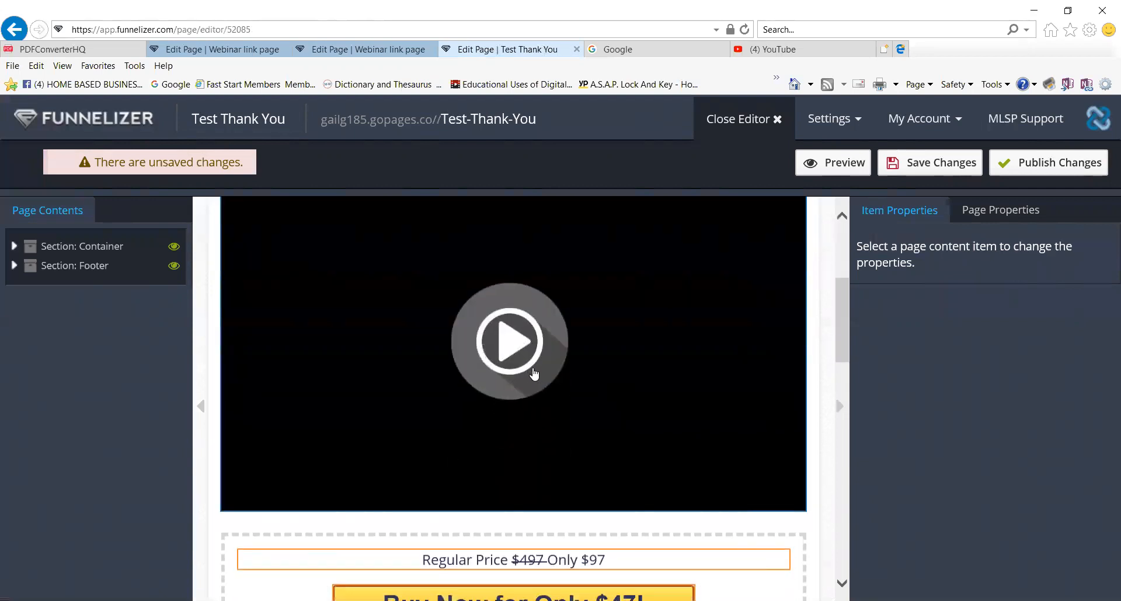
pyautogui.scroll(-1, 533, 371)
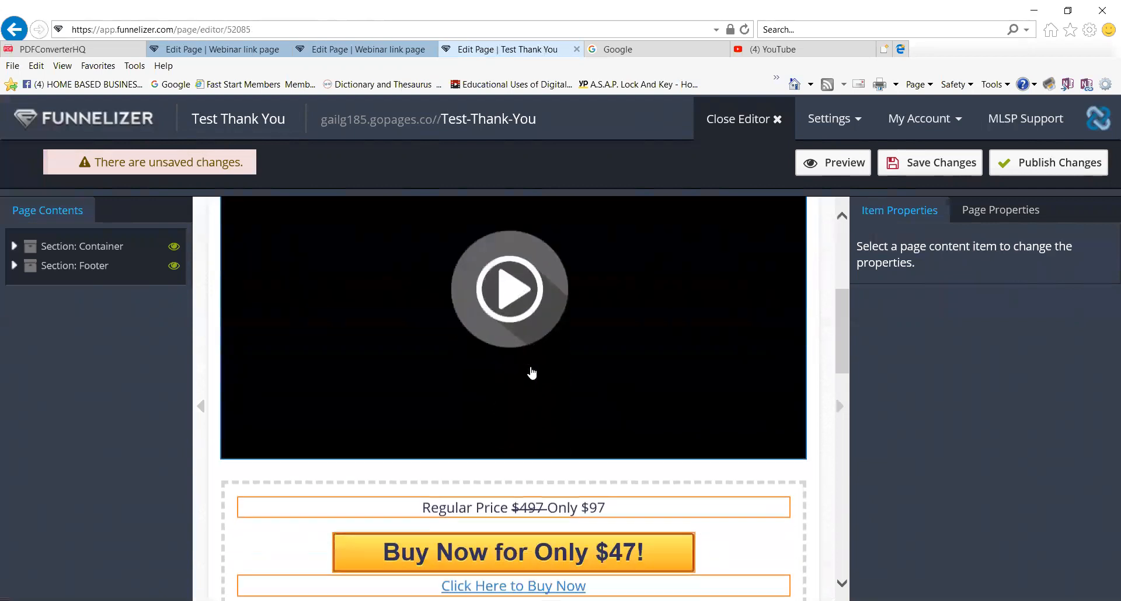
pyautogui.click(518, 302)
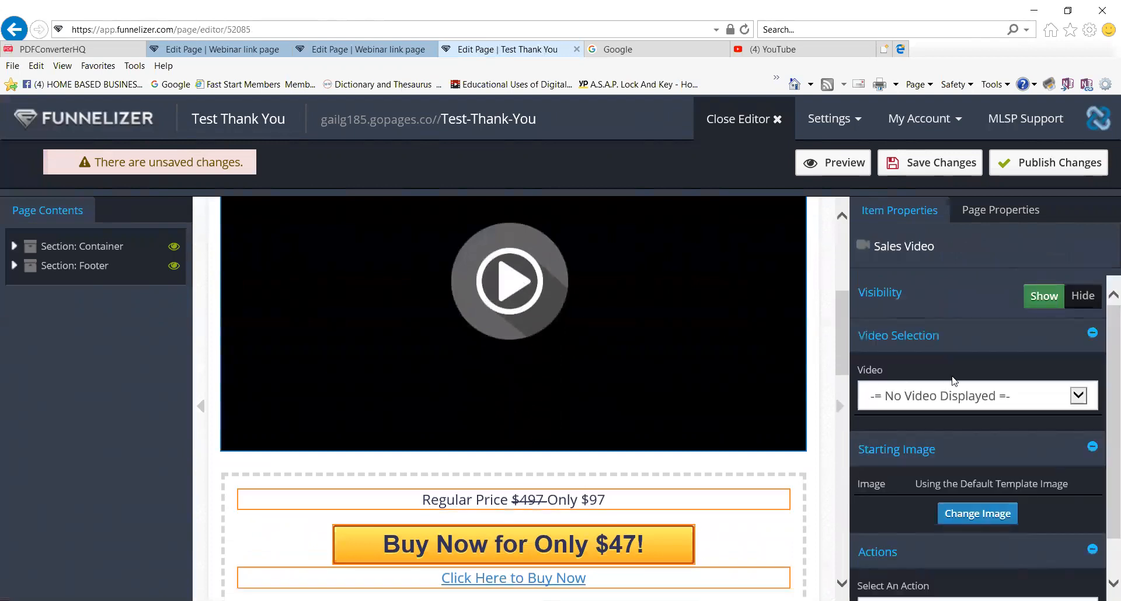
pyautogui.click(1079, 398)
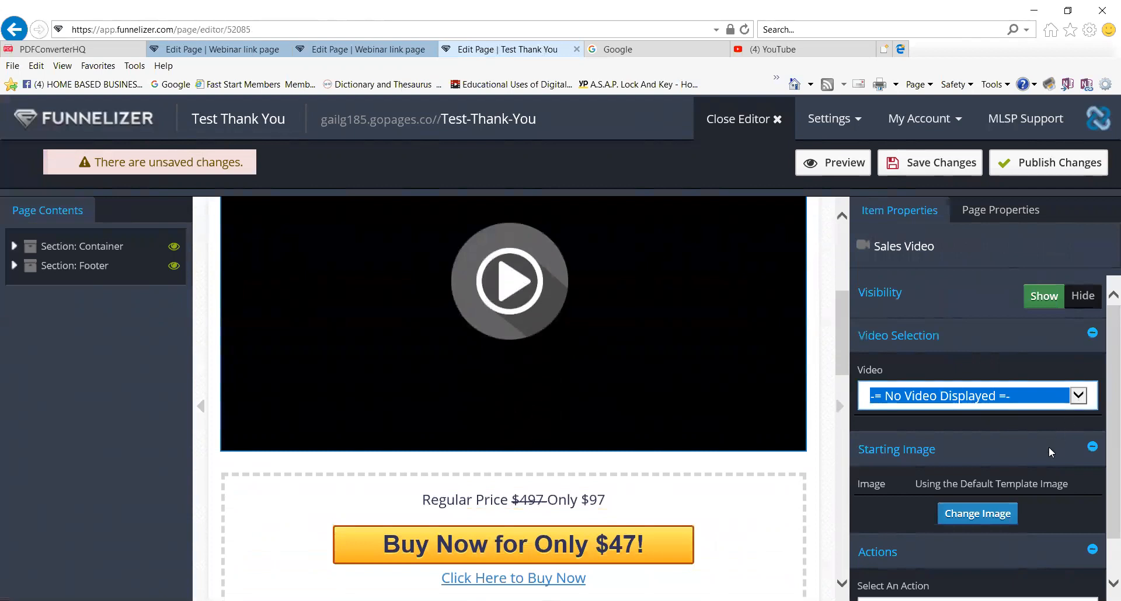
pyautogui.press('Down')
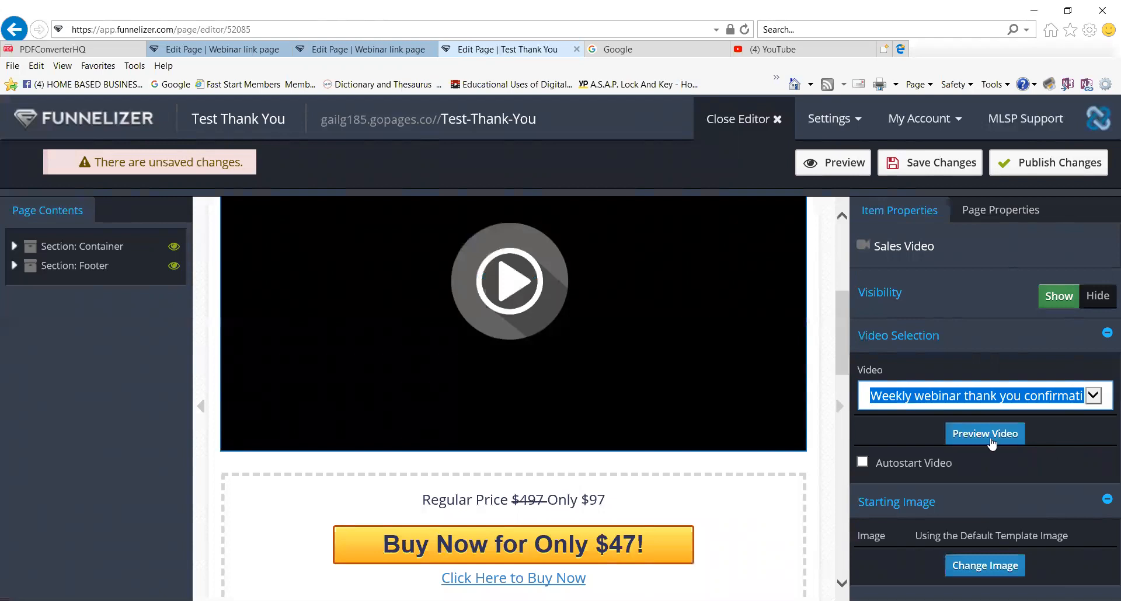
pyautogui.click(862, 463)
pyautogui.scroll(-3, 759, 505)
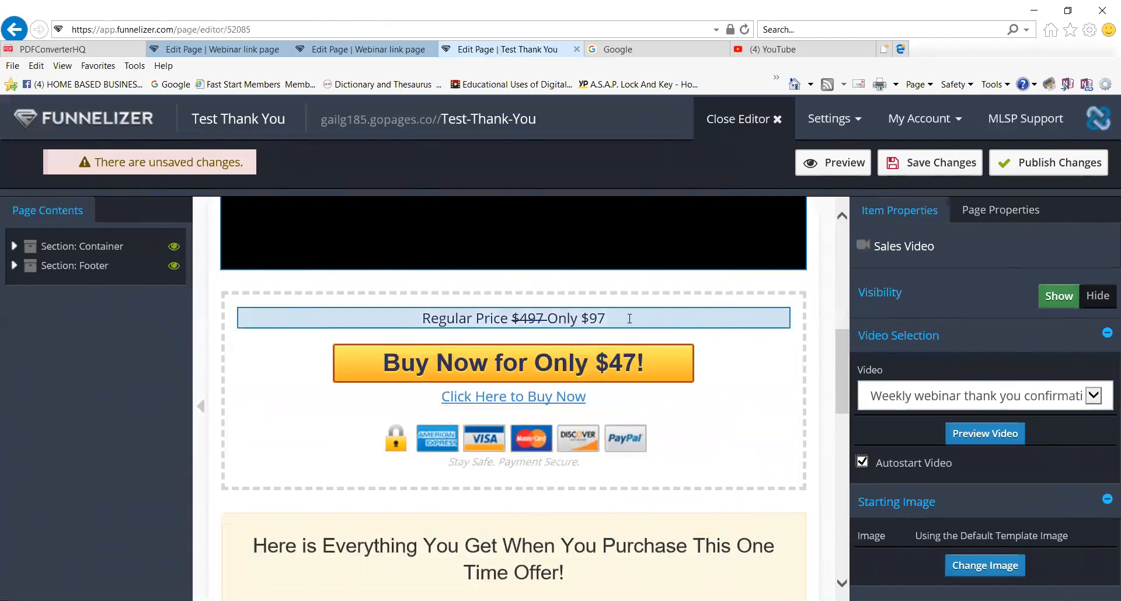
# Hide the Regular Price line, the Buy Now for Only $47! button and the Click Here to Buy Now link.
pyautogui.click(629, 319)
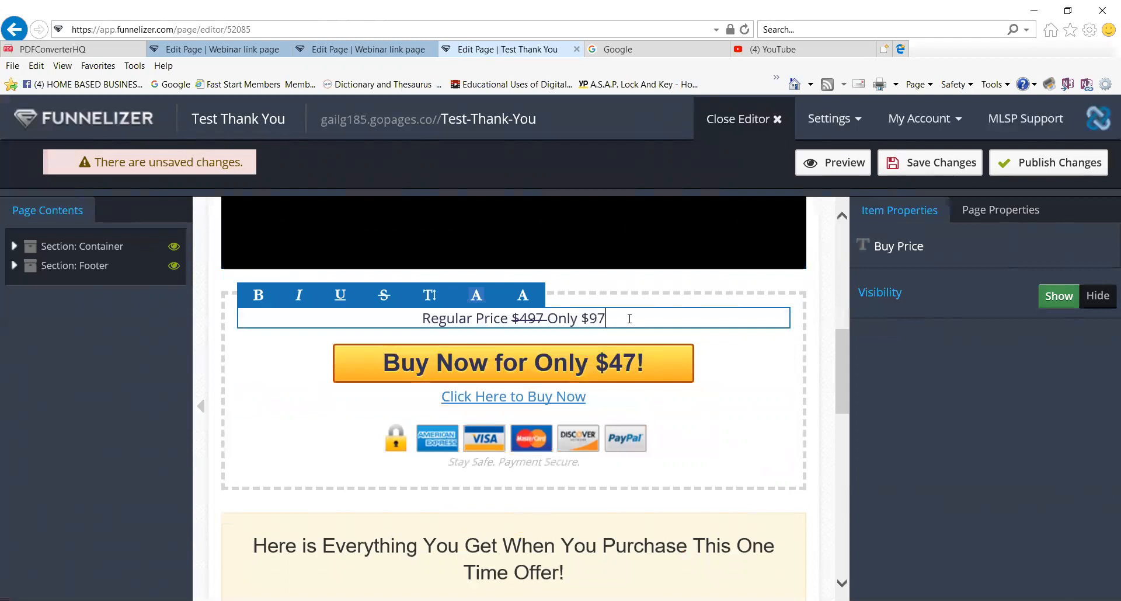
pyautogui.click(1097, 298)
pyautogui.click(668, 329)
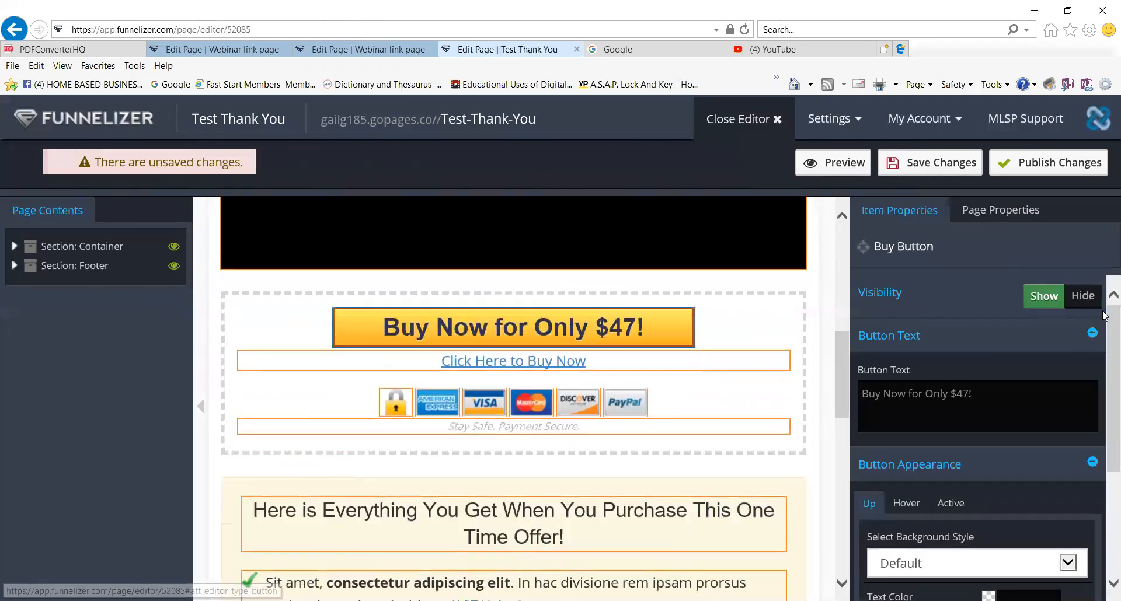
pyautogui.click(1089, 308)
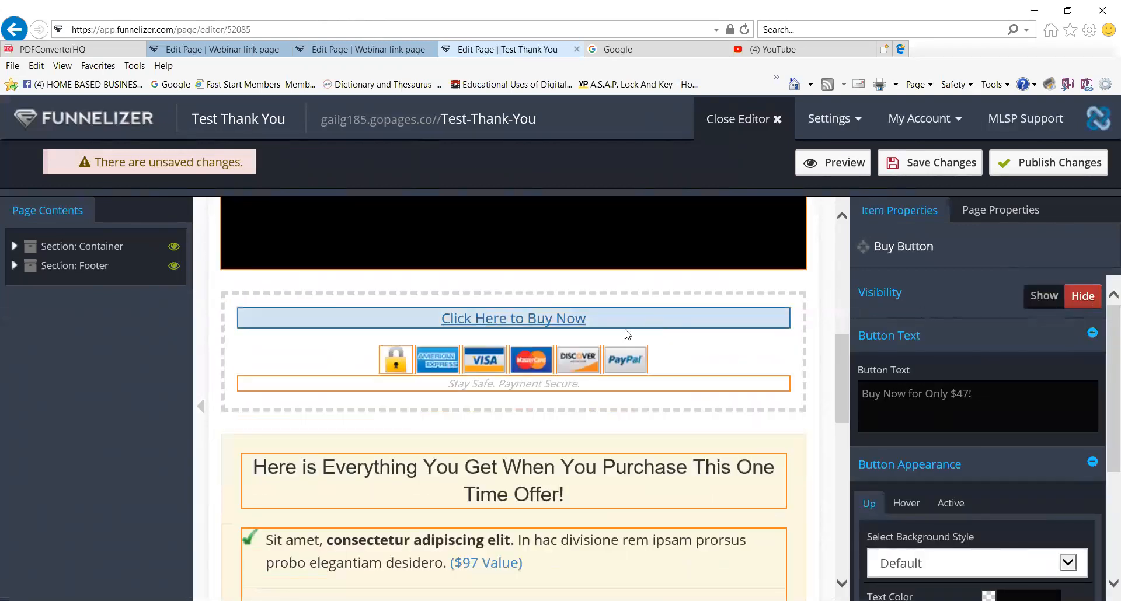
pyautogui.click(607, 329)
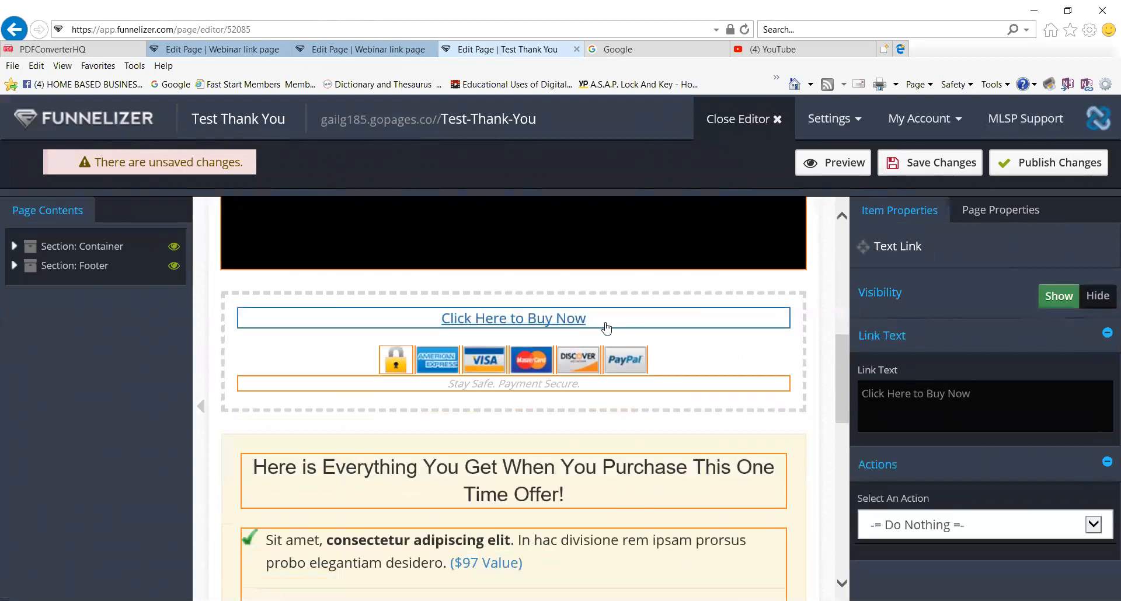
pyautogui.click(1096, 296)
# Hide the PayPal, Discover, Mastercard and VISA payment icons.
pyautogui.click(625, 338)
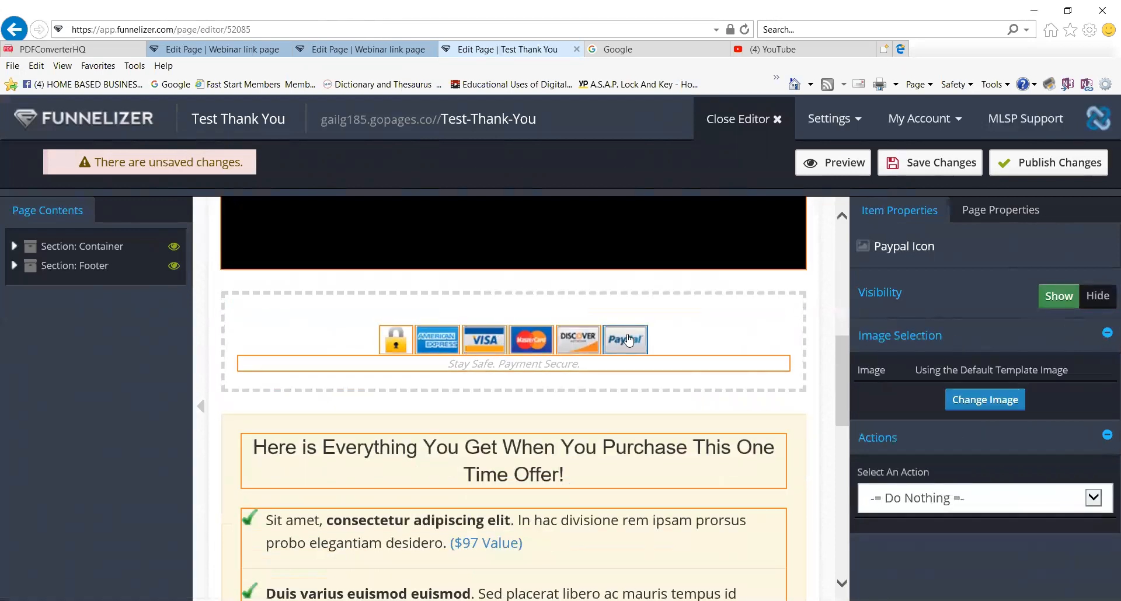
pyautogui.click(1097, 296)
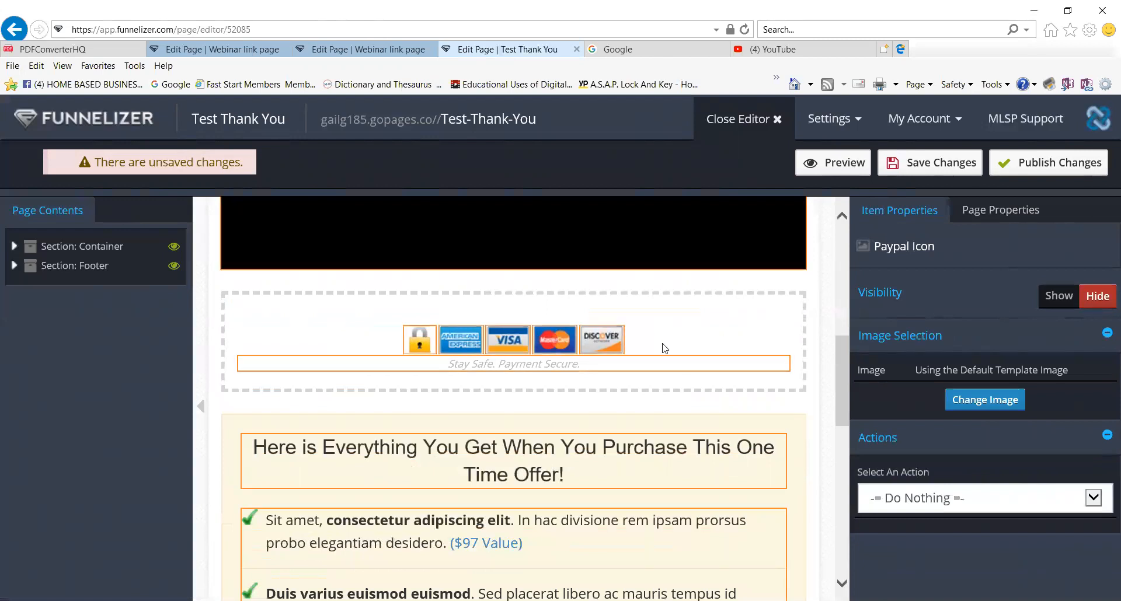
pyautogui.click(601, 341)
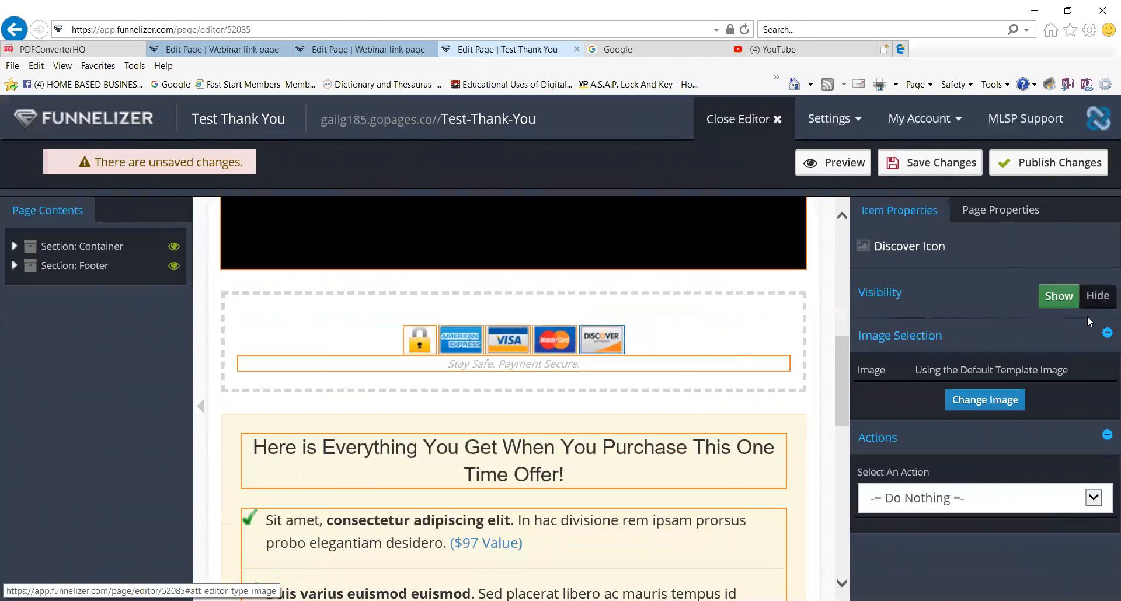
pyautogui.click(1098, 296)
pyautogui.click(578, 340)
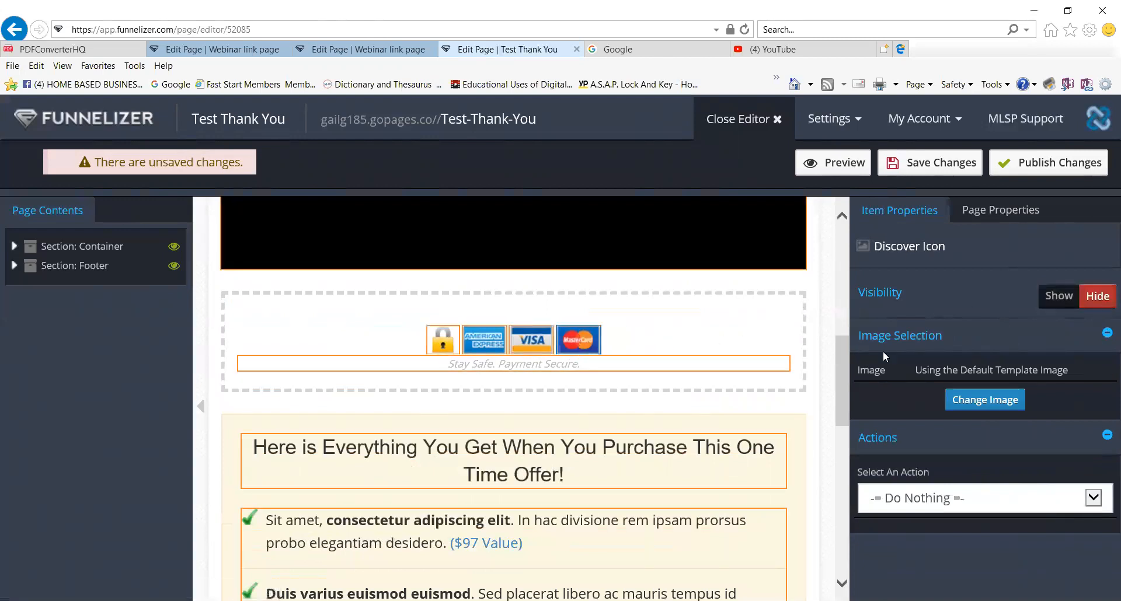
pyautogui.click(1098, 296)
pyautogui.click(552, 340)
pyautogui.click(1098, 296)
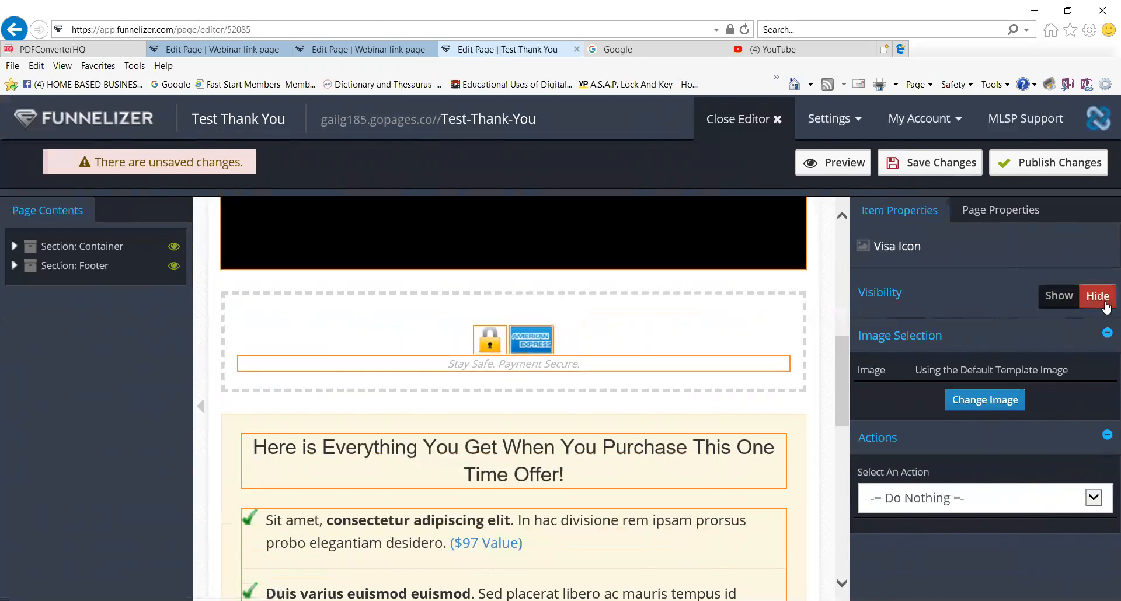
# Hide the American Express icon, the padlock icon and the Stay Safe. Payment Secure. text.
pyautogui.click(538, 349)
pyautogui.click(1105, 300)
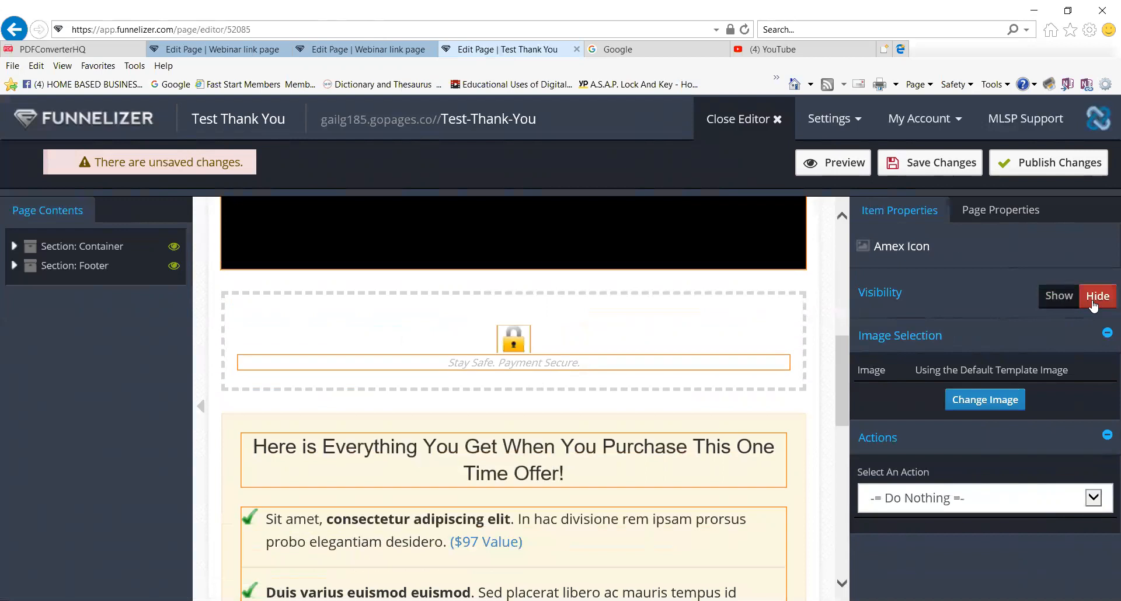
pyautogui.click(526, 336)
pyautogui.click(1097, 296)
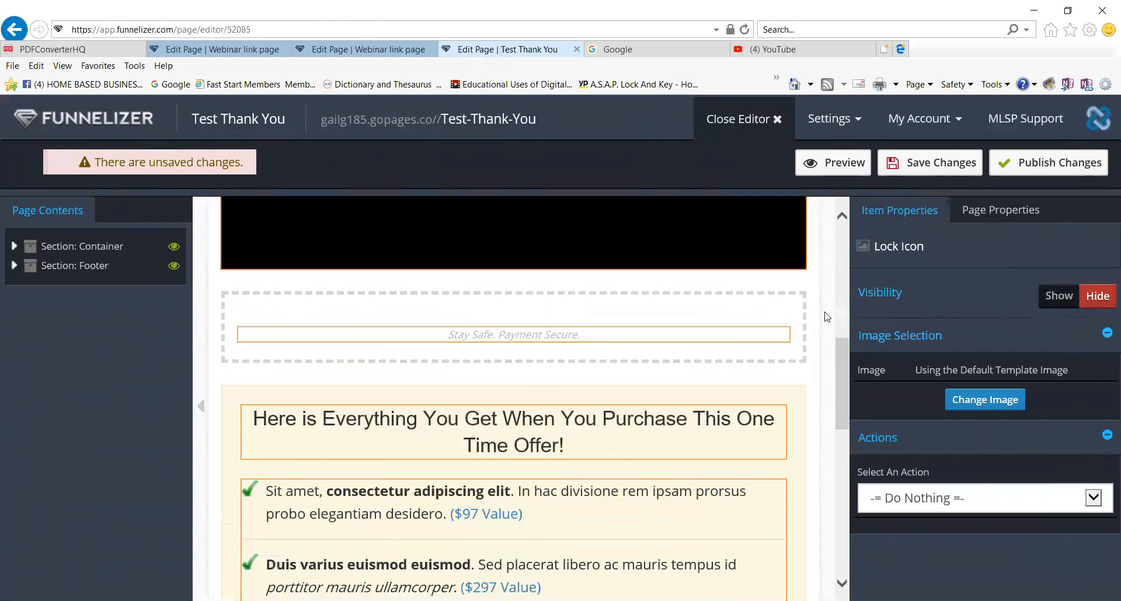
pyautogui.click(626, 336)
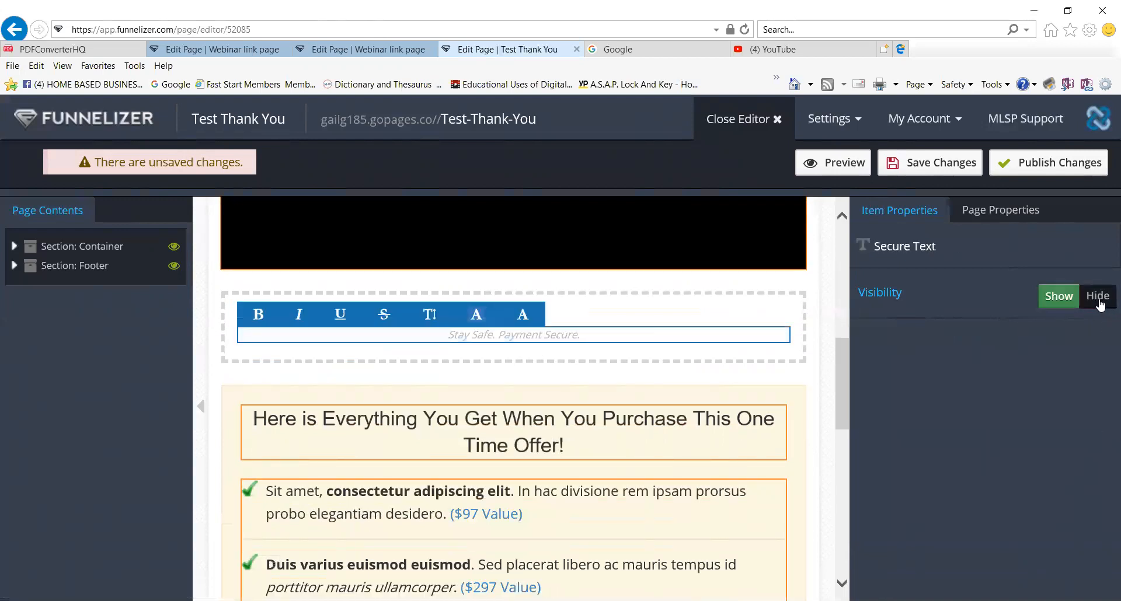
pyautogui.click(1098, 299)
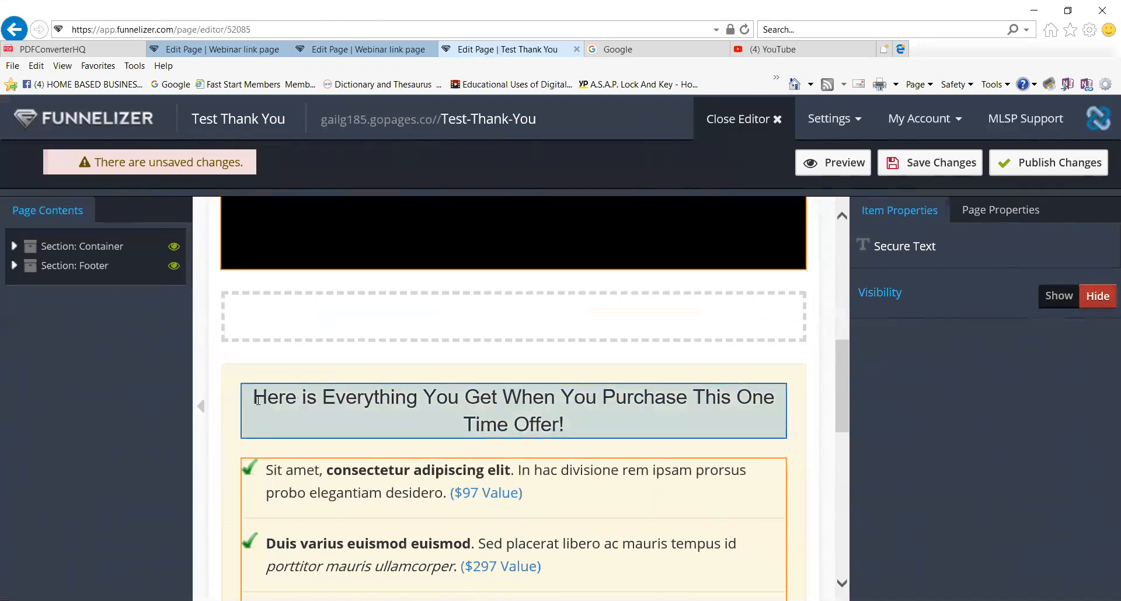
# Hide the offer headline and the benefit bullet list.
pyautogui.click(467, 423)
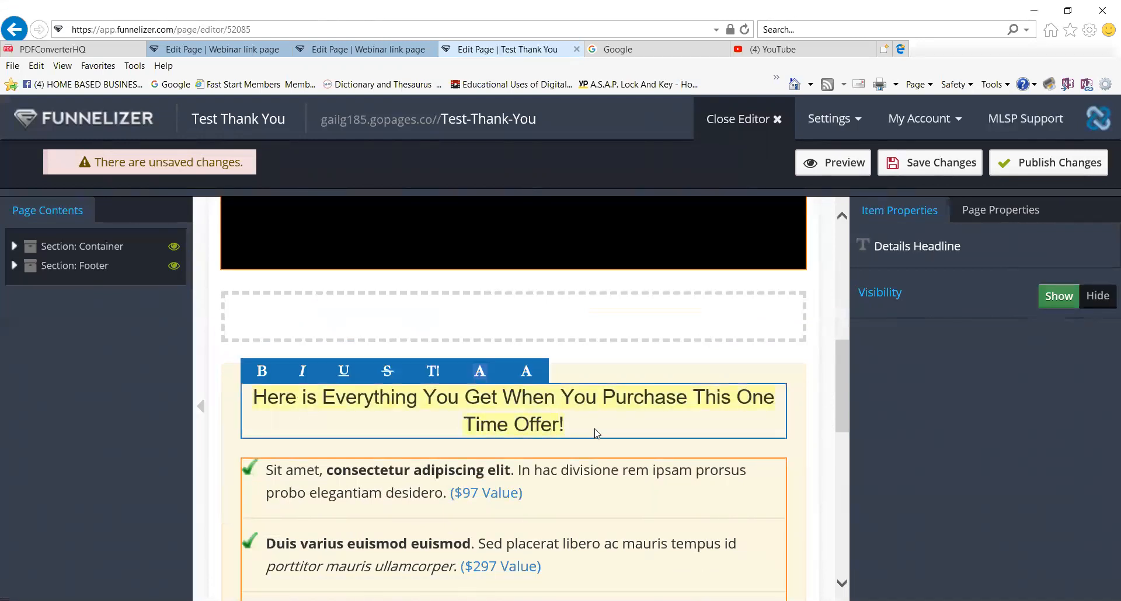
pyautogui.click(1100, 296)
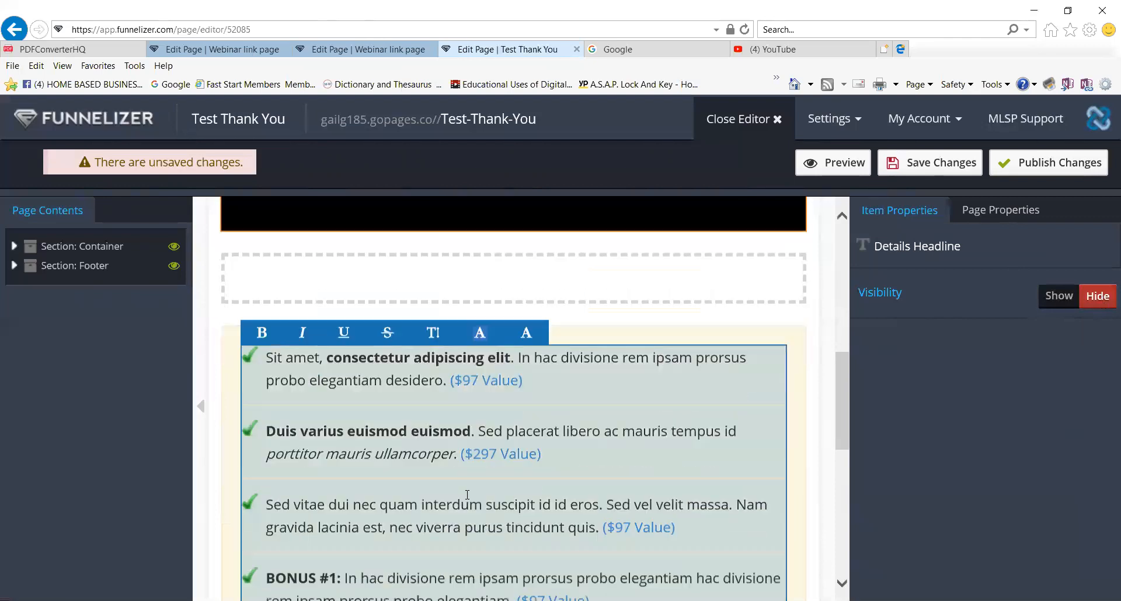
pyautogui.scroll(-1, 467, 494)
pyautogui.click(274, 275)
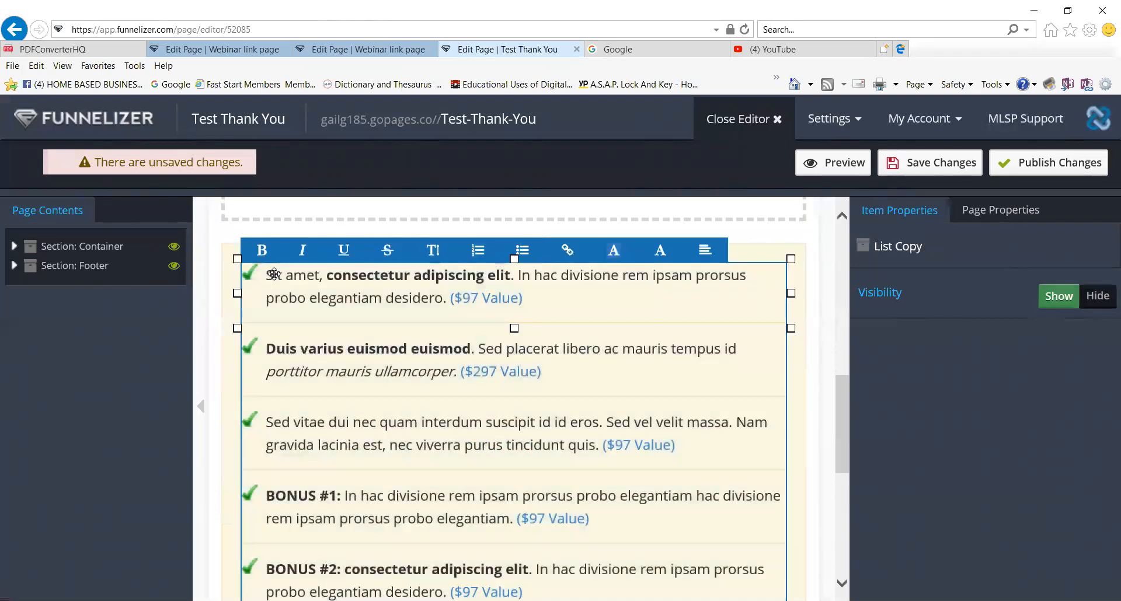
pyautogui.moveTo(269, 275); pyautogui.dragTo(639, 525)
pyautogui.scroll(4, 638, 526)
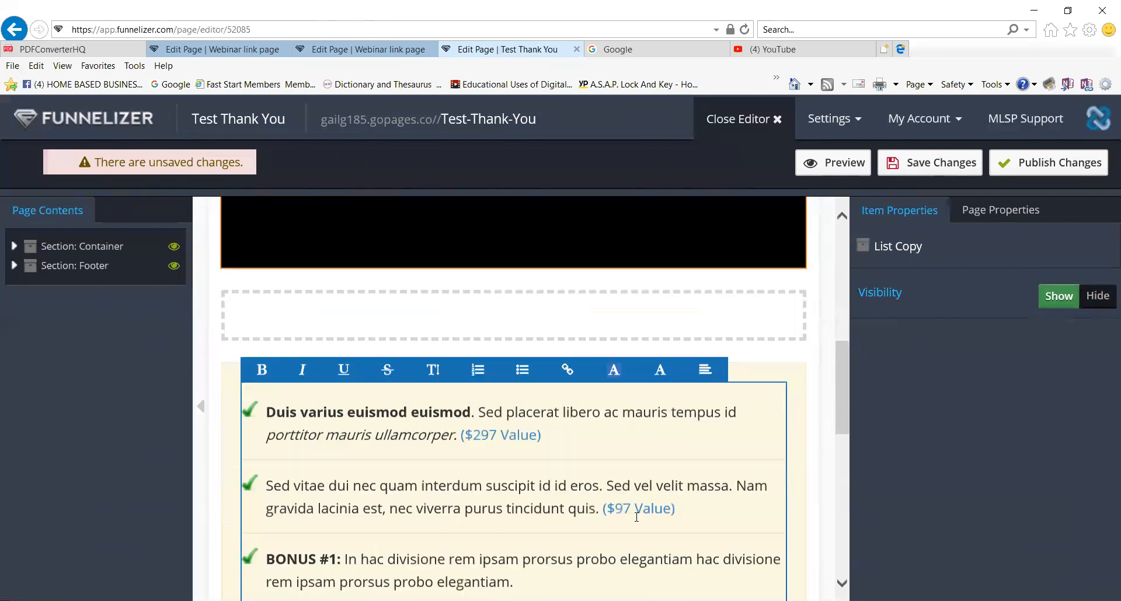
pyautogui.click(1098, 299)
# Hide the TOTAL VALUE text, Regular Price line, Buy Now button and Click Here to Buy Now link.
pyautogui.click(645, 393)
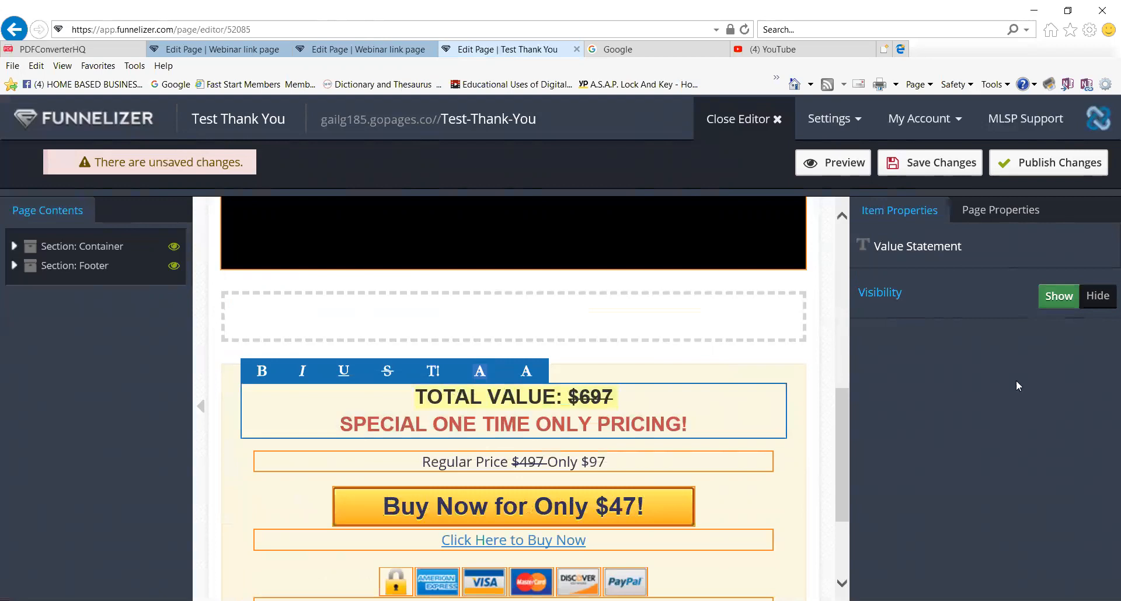
pyautogui.click(1097, 297)
pyautogui.click(502, 396)
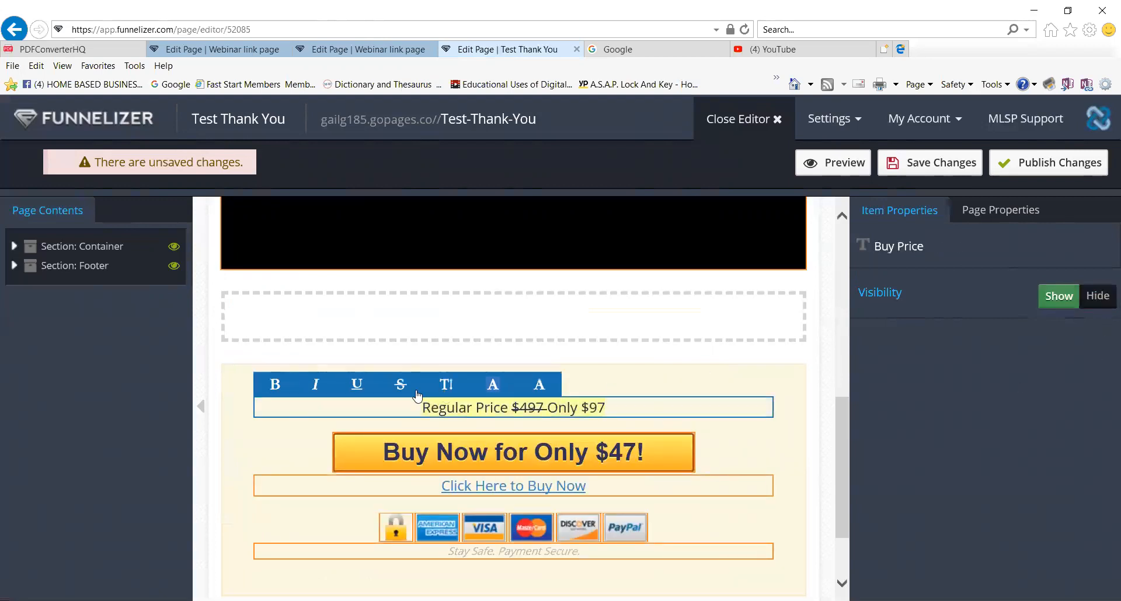
pyautogui.click(1098, 298)
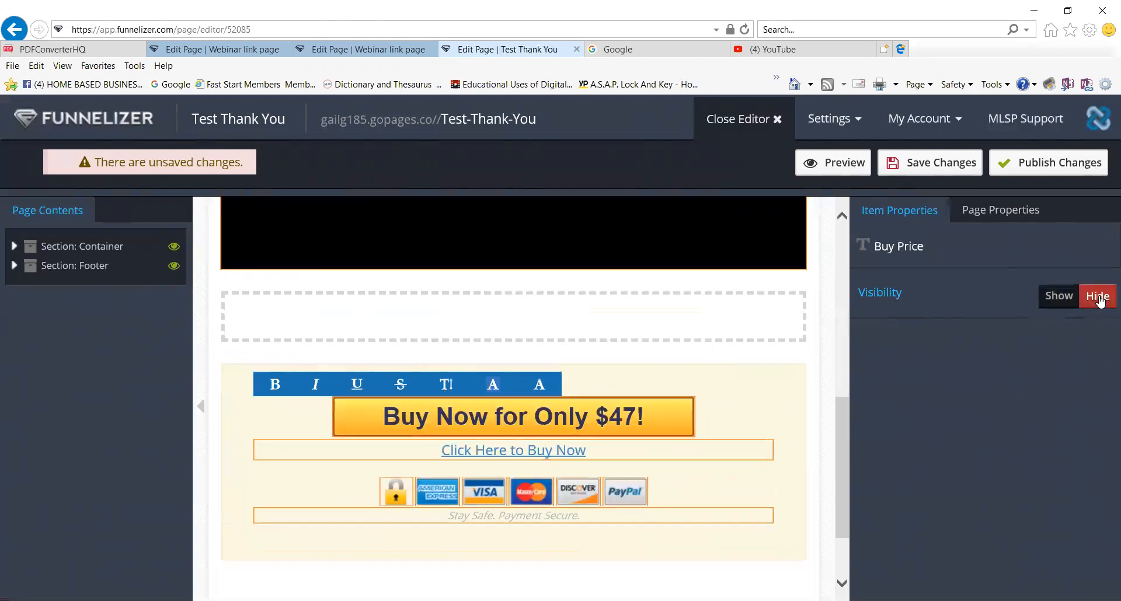
pyautogui.click(655, 420)
pyautogui.click(1088, 301)
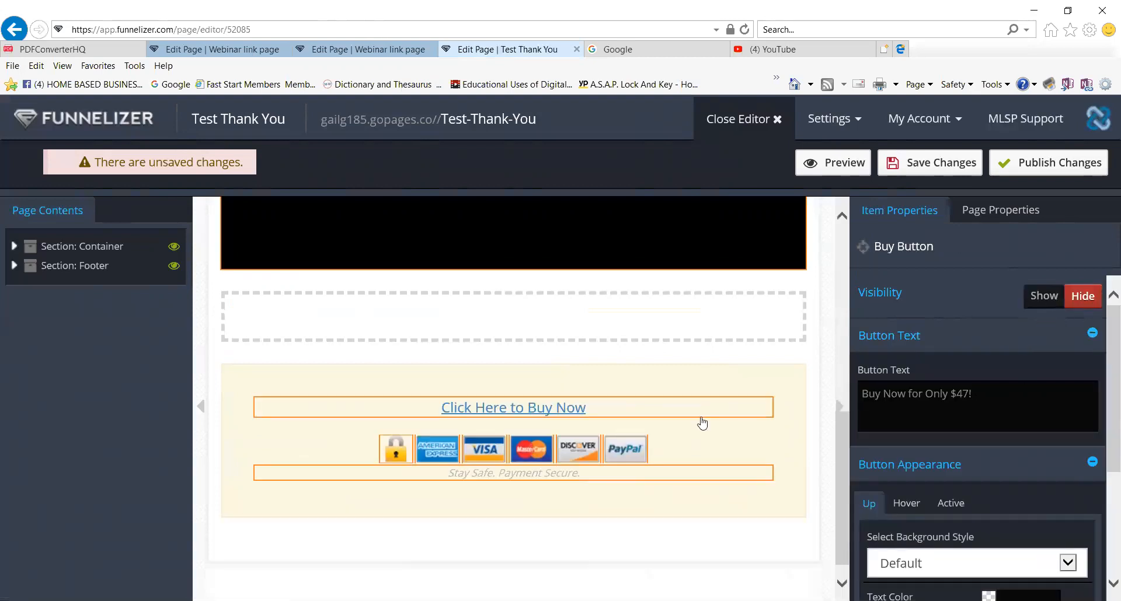
pyautogui.click(625, 410)
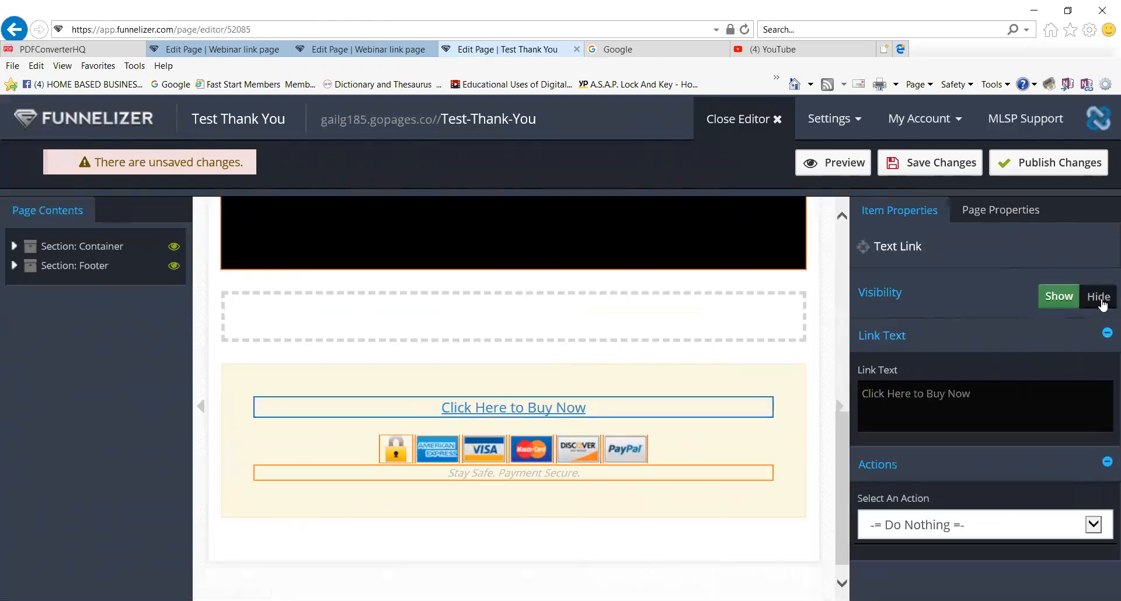
pyautogui.click(1099, 296)
# Hide the PayPal, Discover, Mastercard, Visa and American Express icons.
pyautogui.click(625, 431)
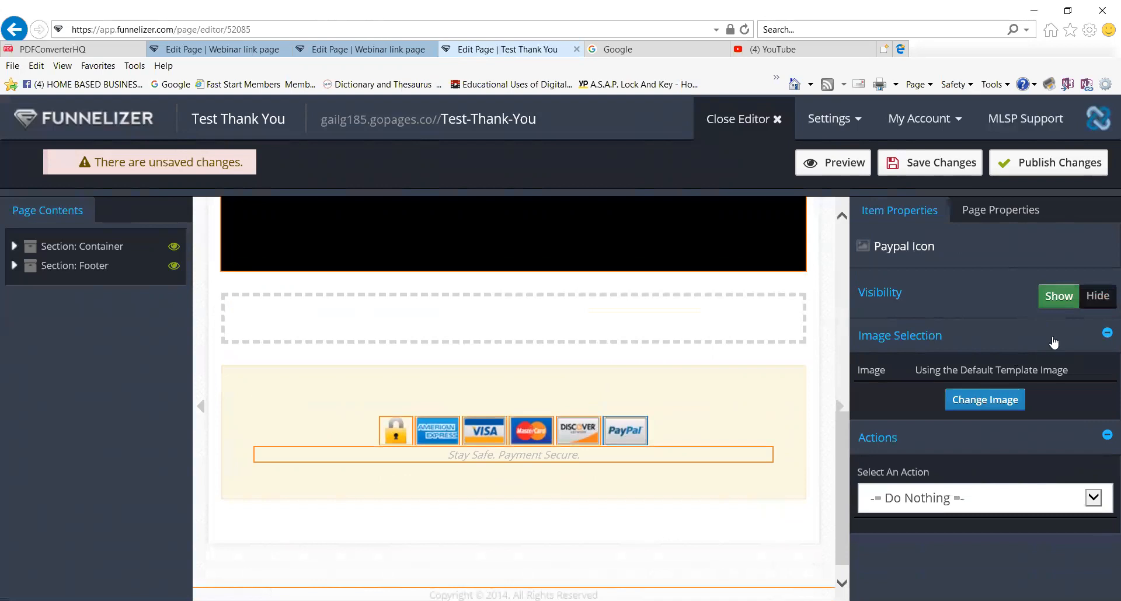
pyautogui.click(1097, 295)
pyautogui.click(602, 430)
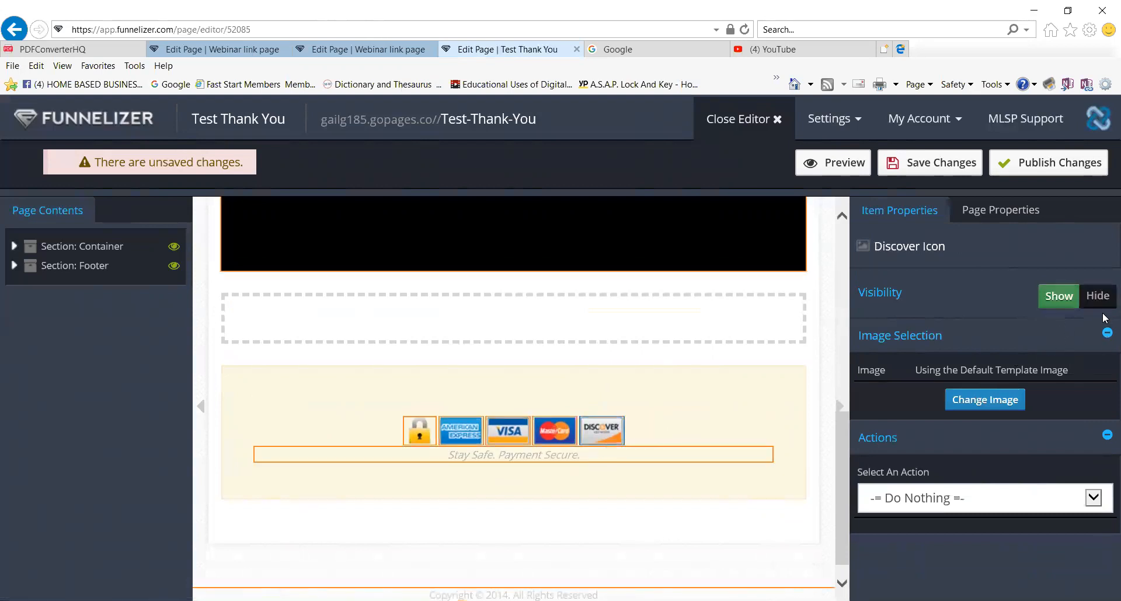
pyautogui.click(1098, 295)
pyautogui.click(578, 432)
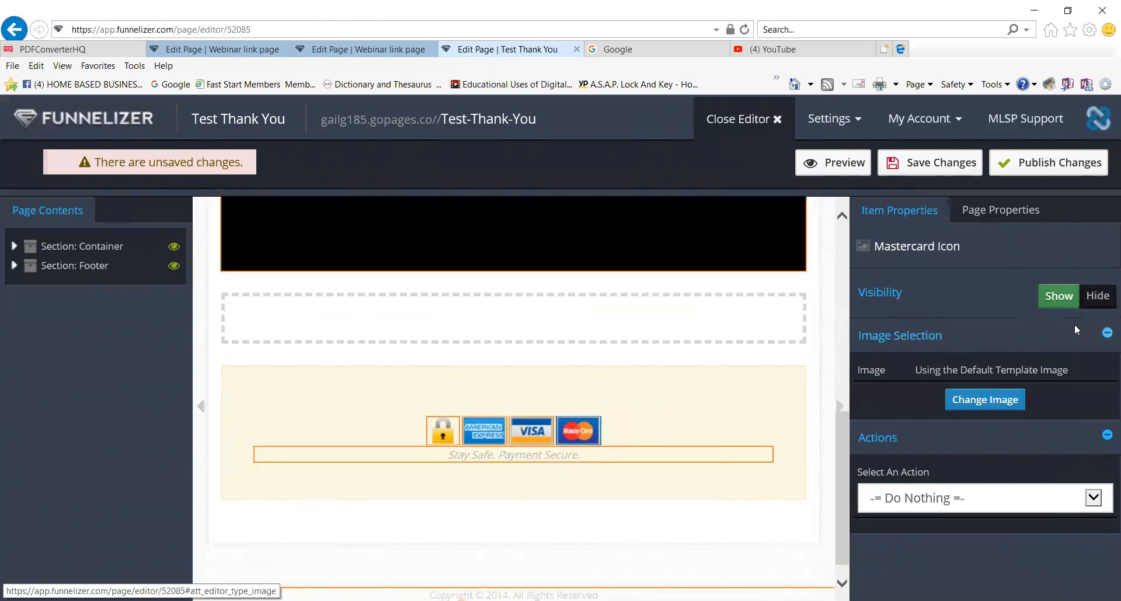
pyautogui.click(1097, 296)
pyautogui.click(556, 430)
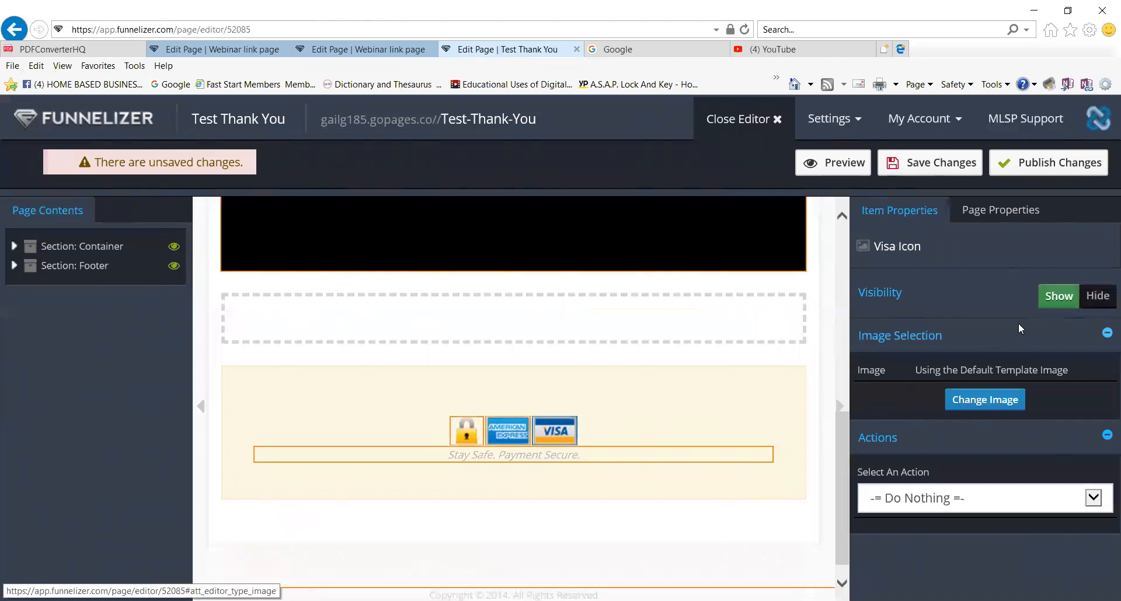
pyautogui.click(1097, 296)
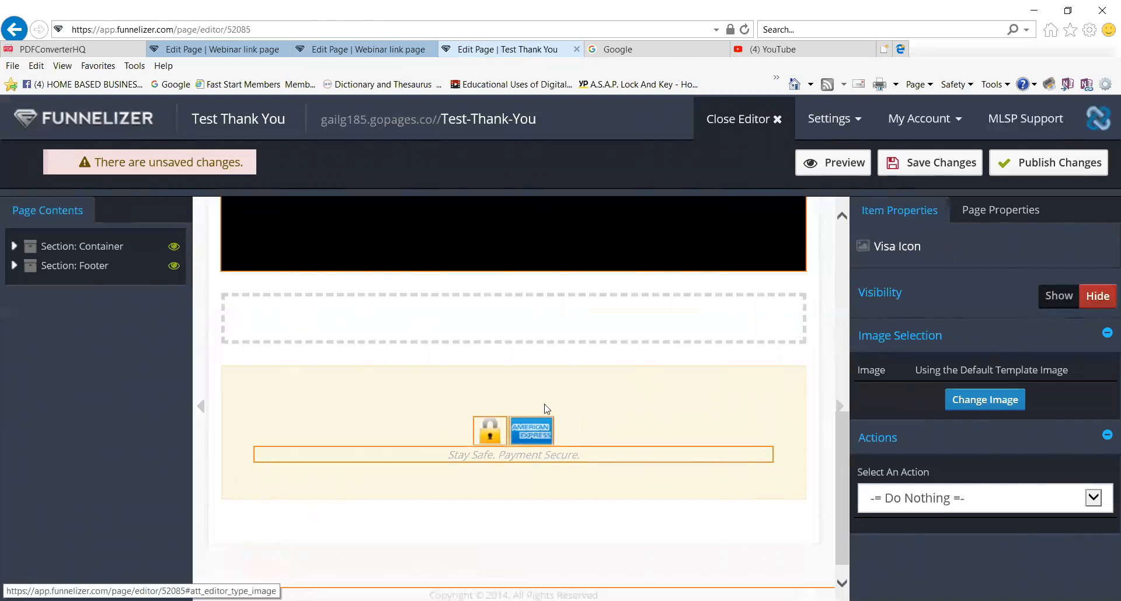
pyautogui.click(519, 436)
pyautogui.click(1098, 296)
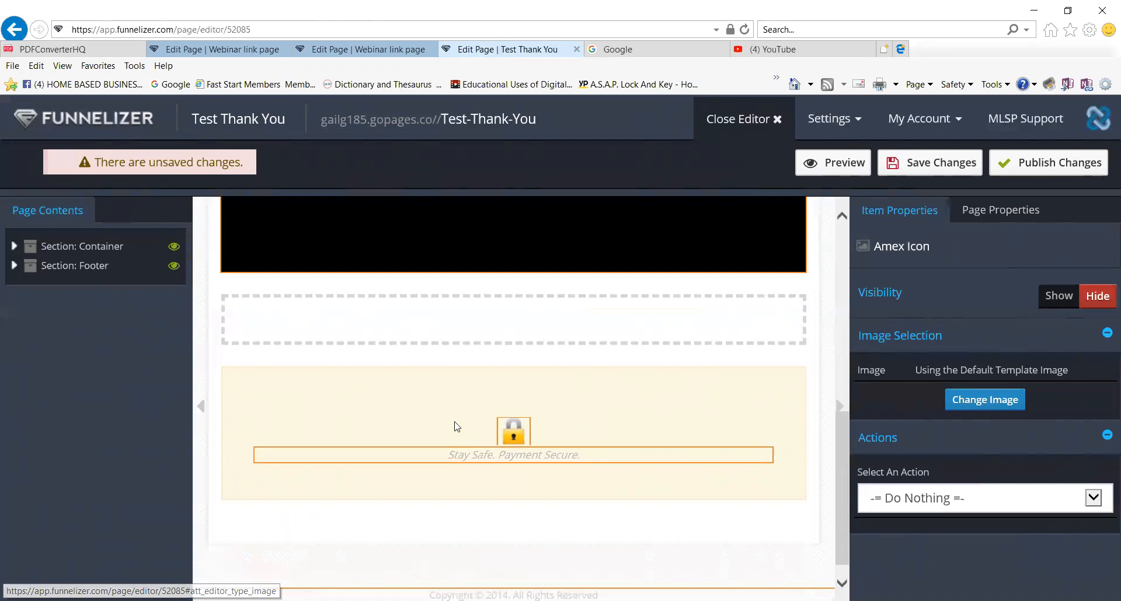
# Hide the lock icon and Stay Safe. Payment Secure. text, then save the page.
pyautogui.click(507, 439)
pyautogui.click(1099, 299)
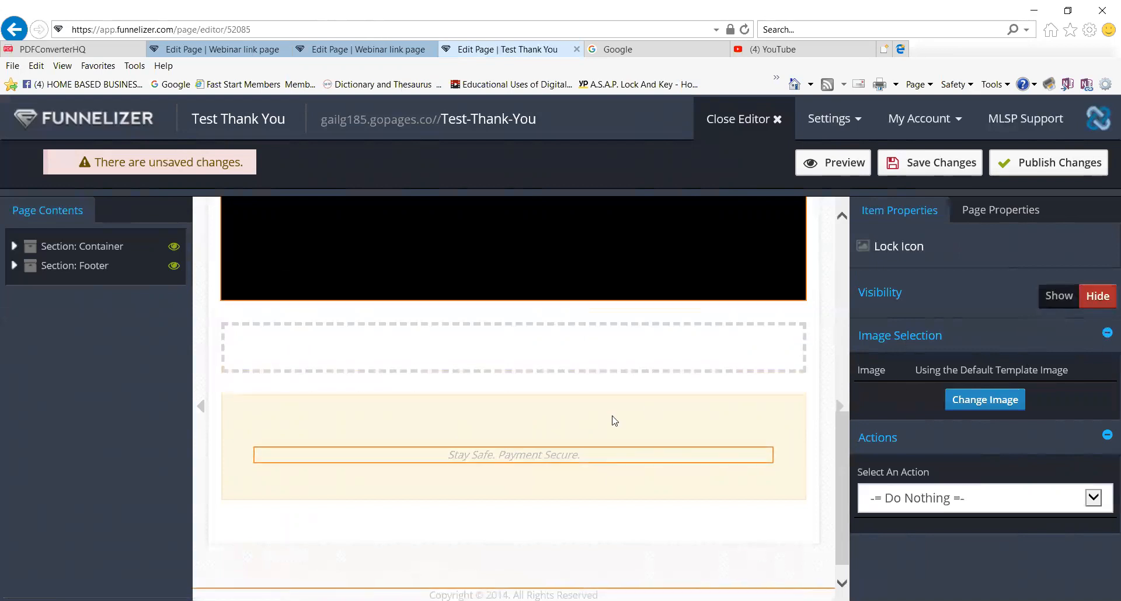
pyautogui.click(626, 451)
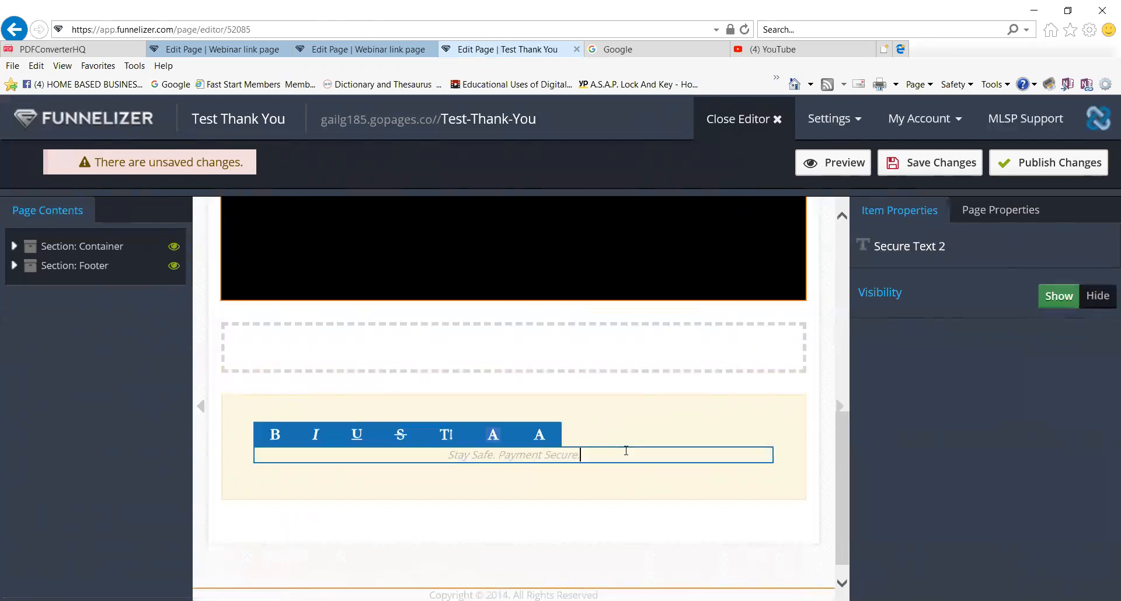
pyautogui.click(1098, 296)
pyautogui.scroll(5, 509, 455)
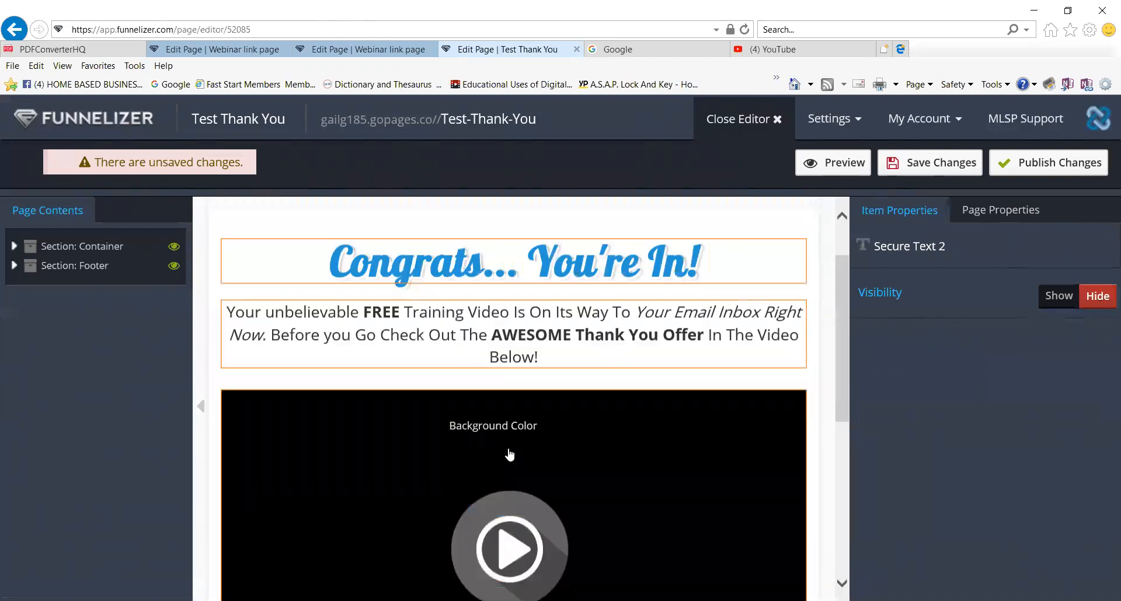
pyautogui.click(943, 169)
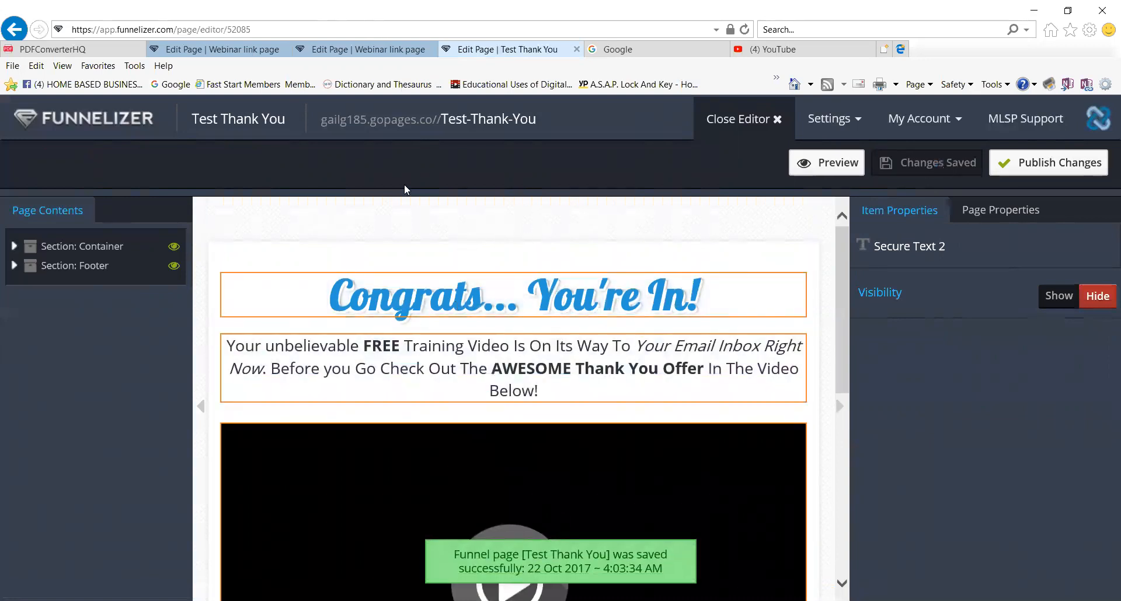
# Return to the My Funnels dashboard once the page has saved.
pyautogui.click(96, 122)
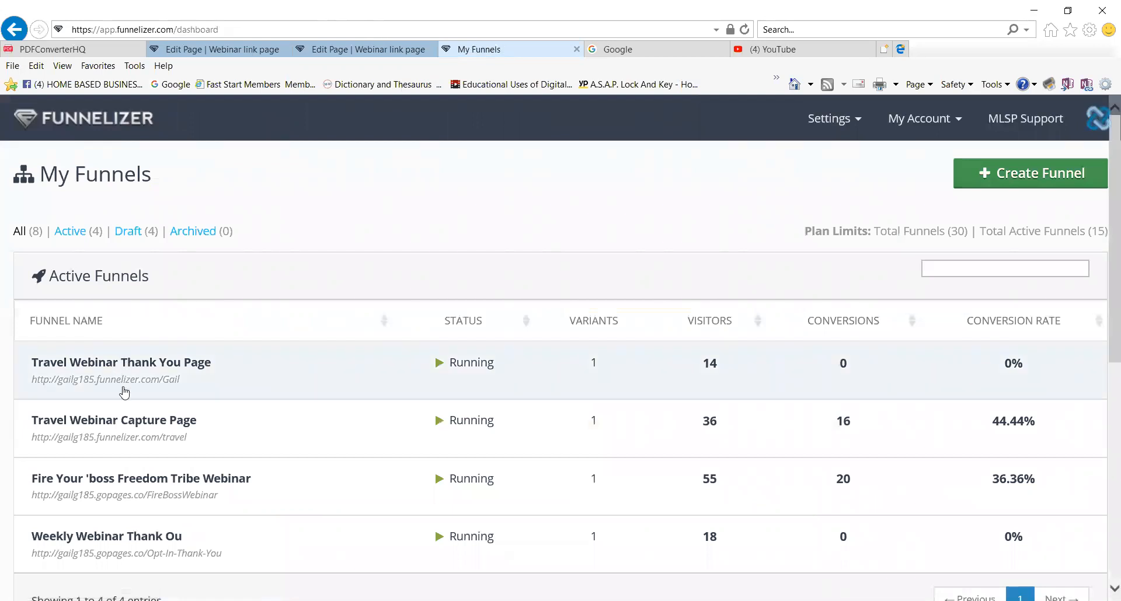
# Open the Test Thank you draft funnel from Draft Funnels in the funnel editor.
pyautogui.scroll(-6, 136, 395)
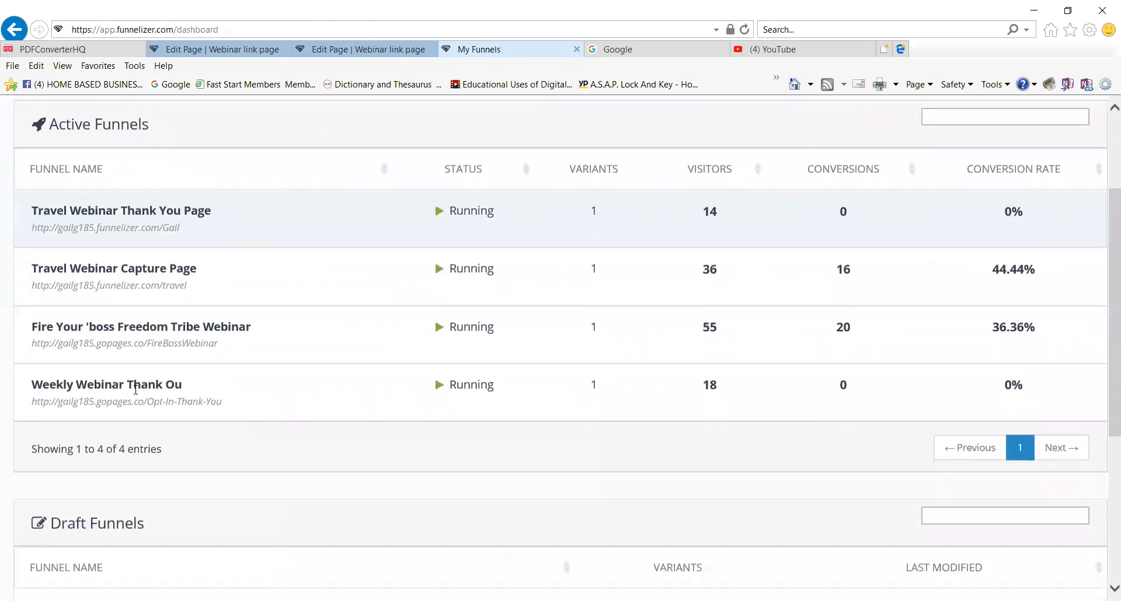
pyautogui.scroll(-1, 136, 395)
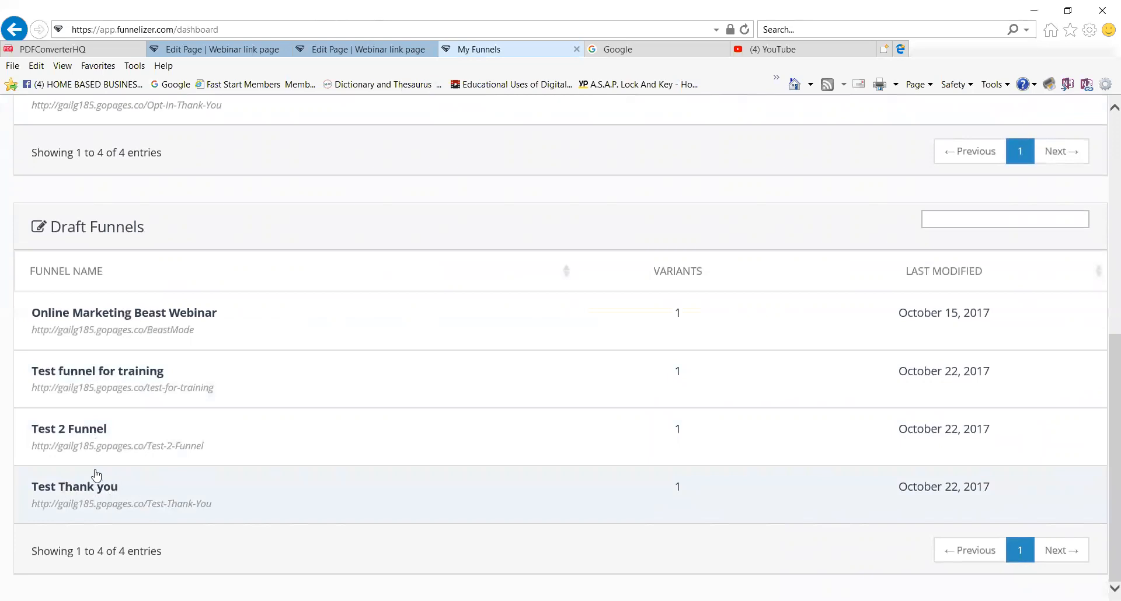
pyautogui.click(835, 503)
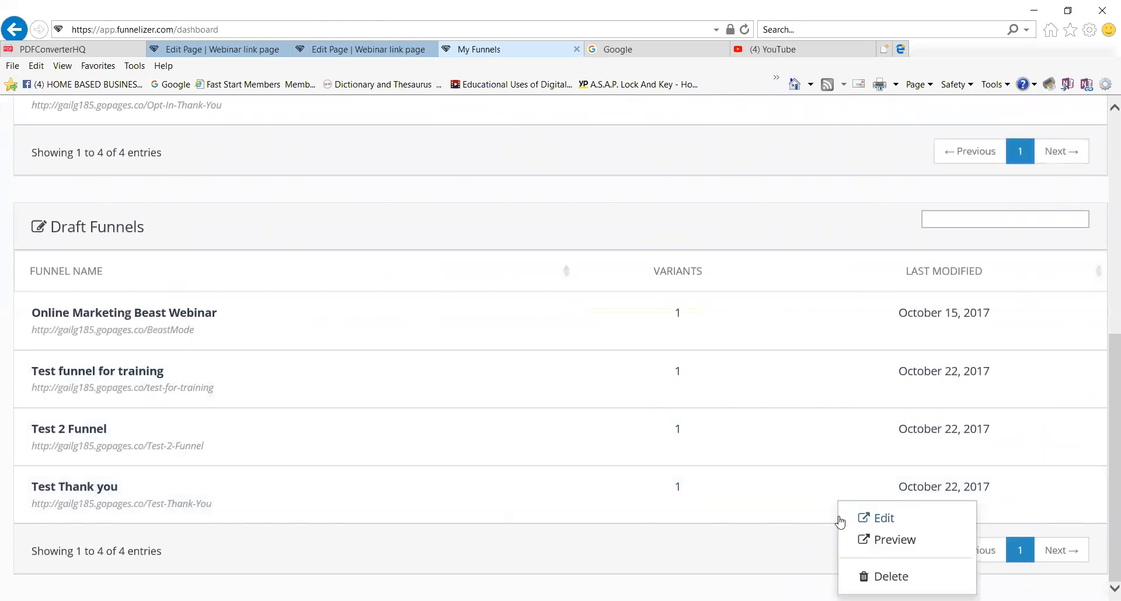
pyautogui.click(886, 520)
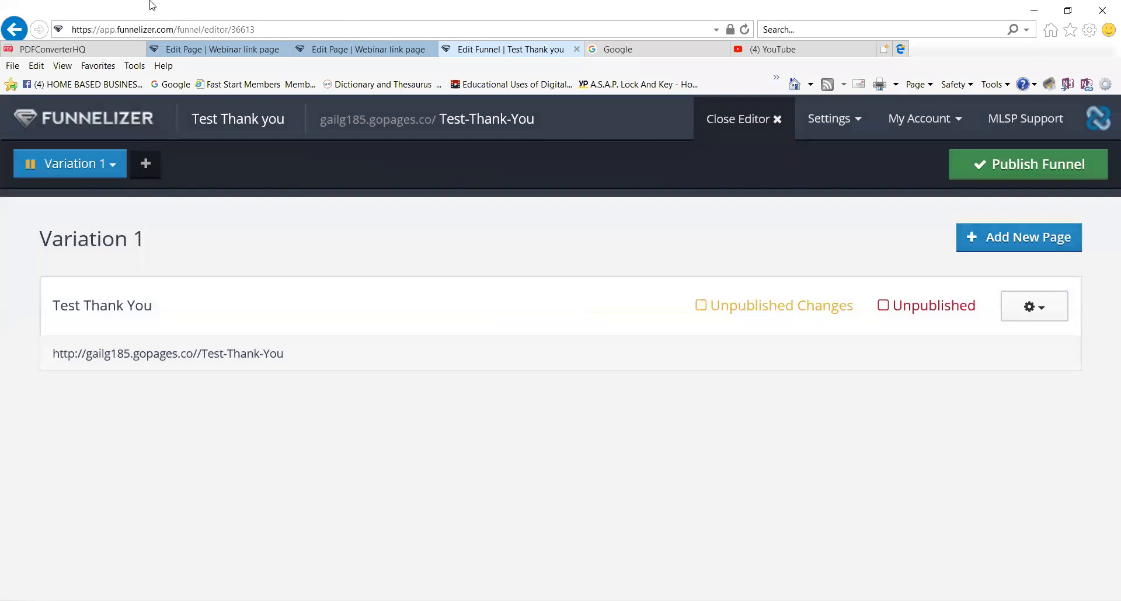
pyautogui.click(1043, 308)
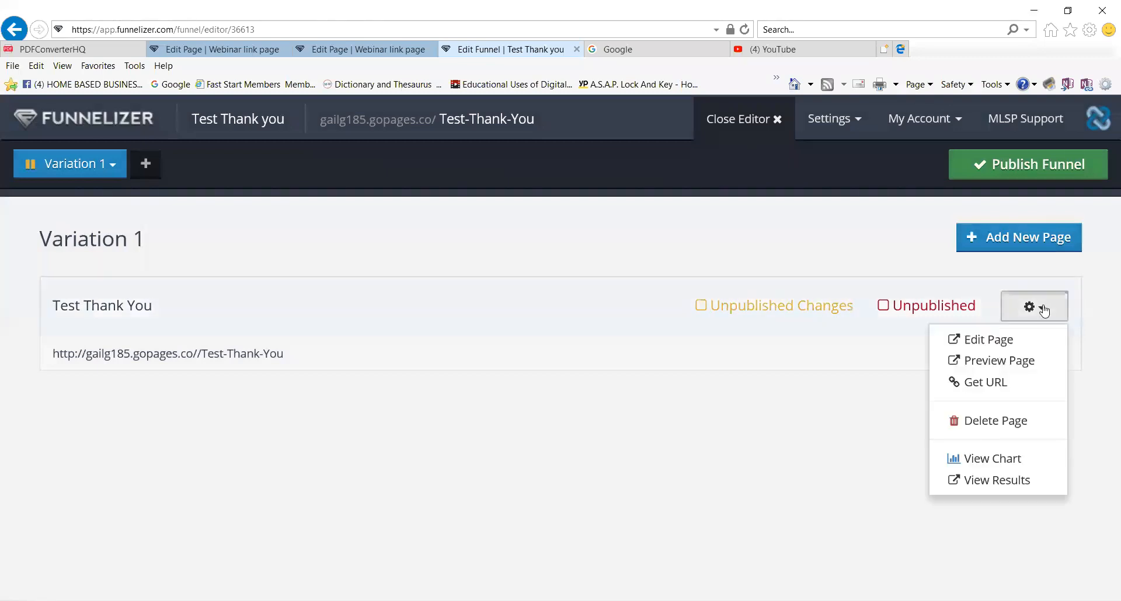
pyautogui.click(989, 388)
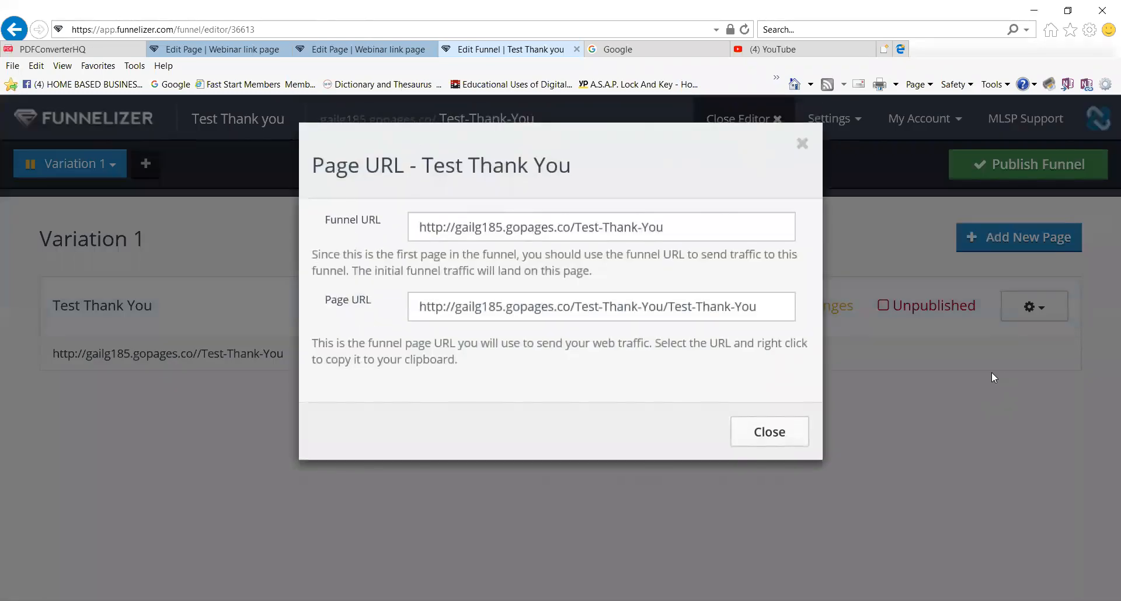
pyautogui.click(766, 310)
pyautogui.moveTo(766, 310); pyautogui.dragTo(425, 303)
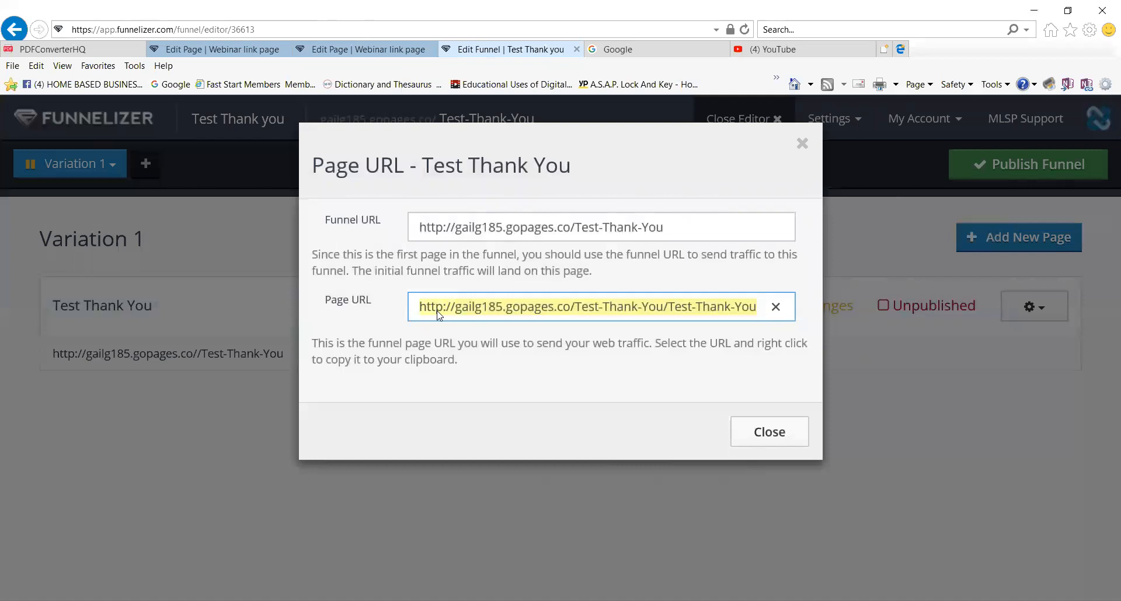
pyautogui.rightClick(439, 315)
pyautogui.click(386, 357)
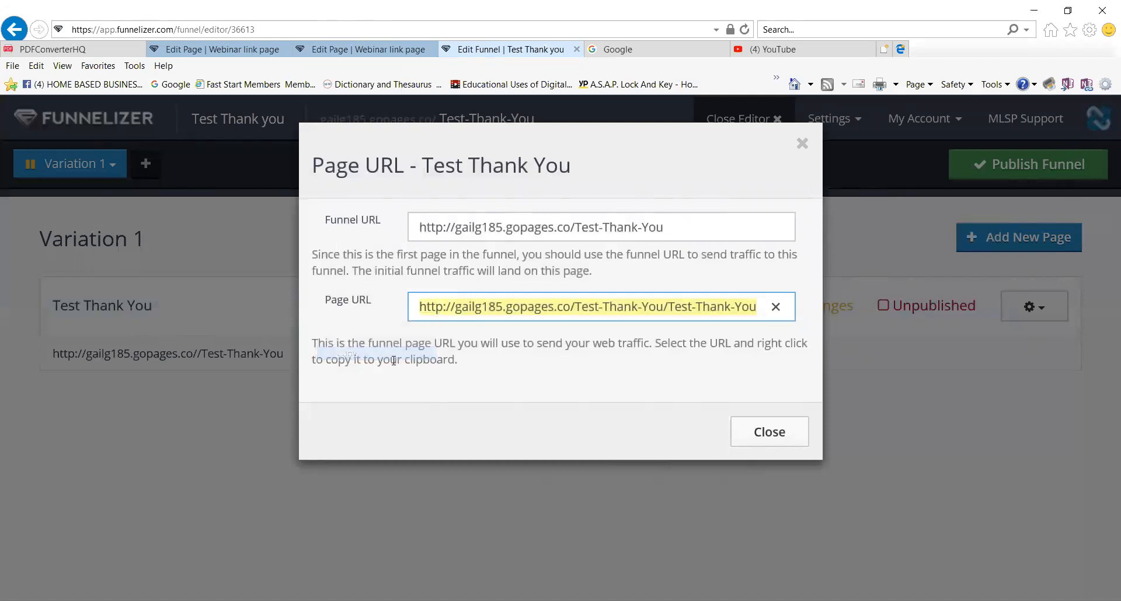
pyautogui.click(767, 434)
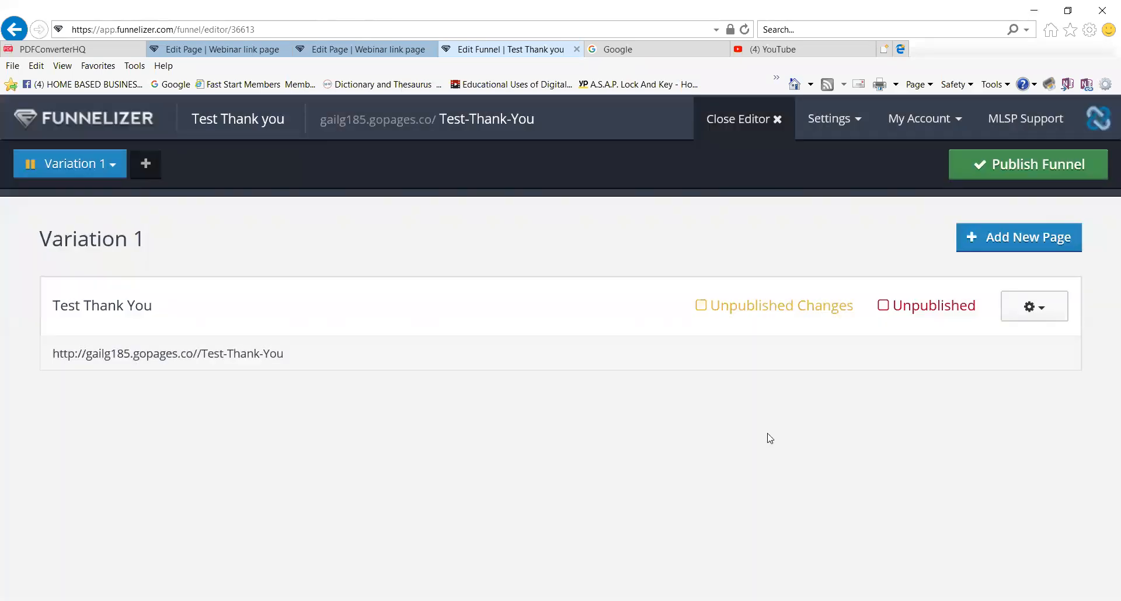
# Return to My Funnels, open the Test 2 Funnel draft for editing, and show the Webinar link page's options.
pyautogui.click(111, 119)
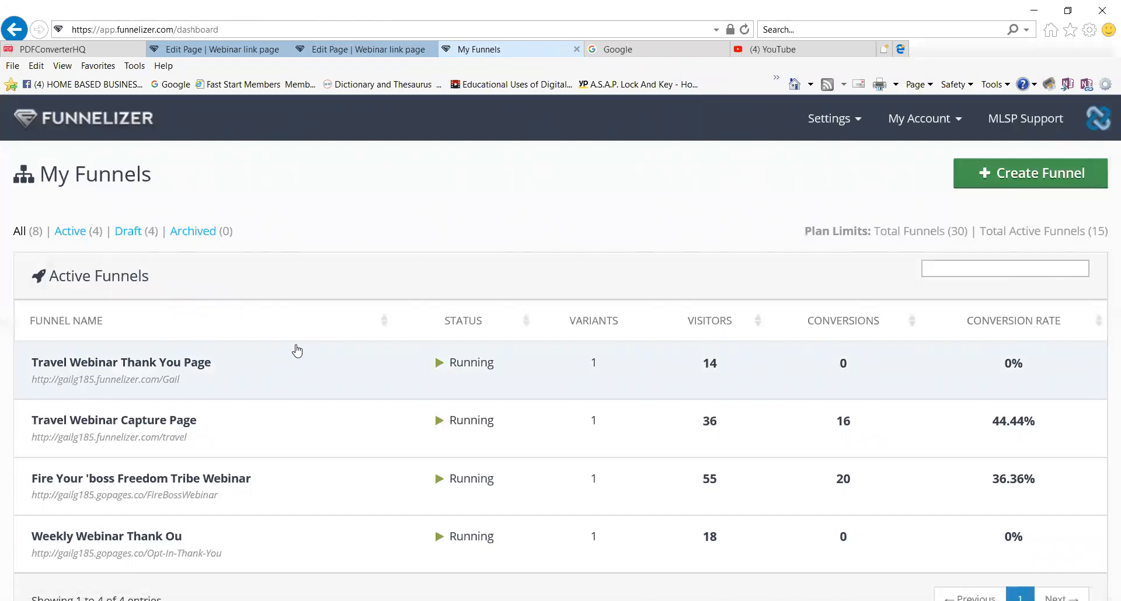
pyautogui.scroll(-1, 297, 350)
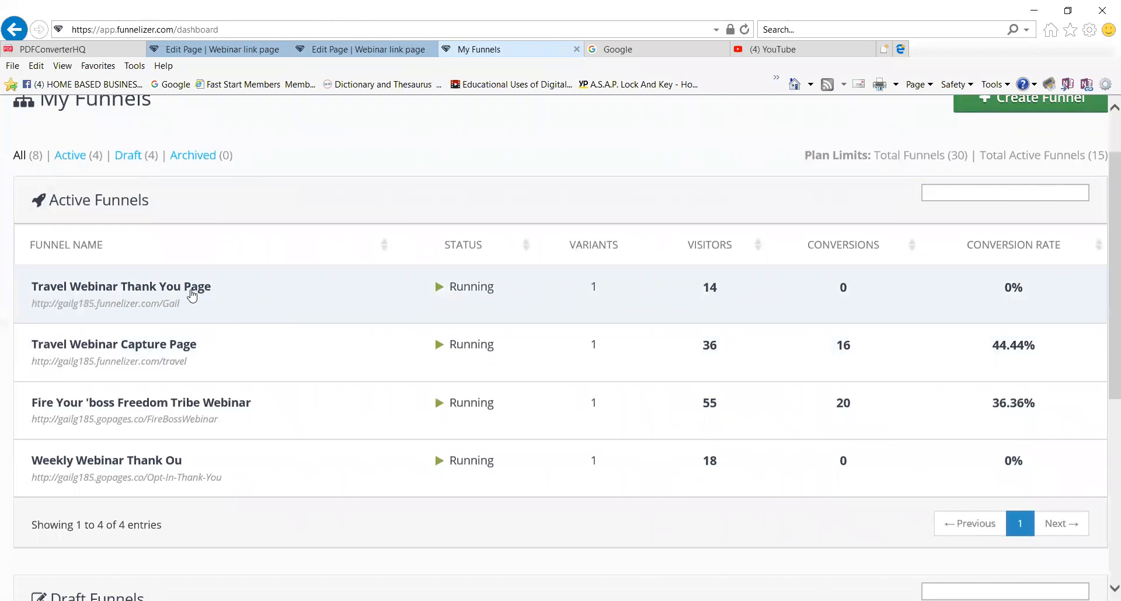
pyautogui.scroll(-1, 248, 369)
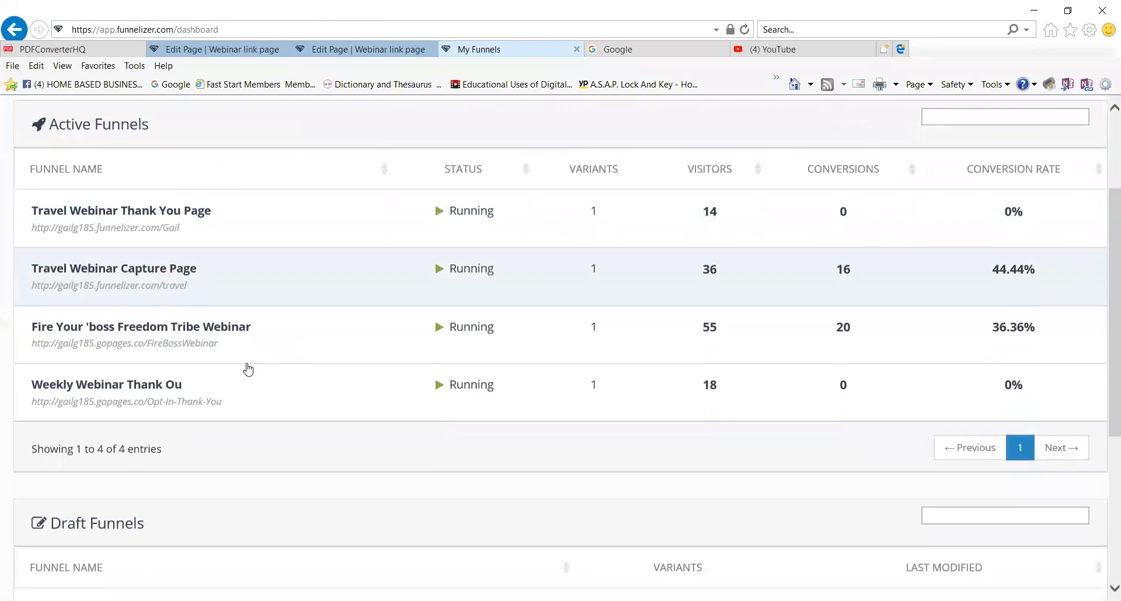
pyautogui.scroll(-4, 248, 369)
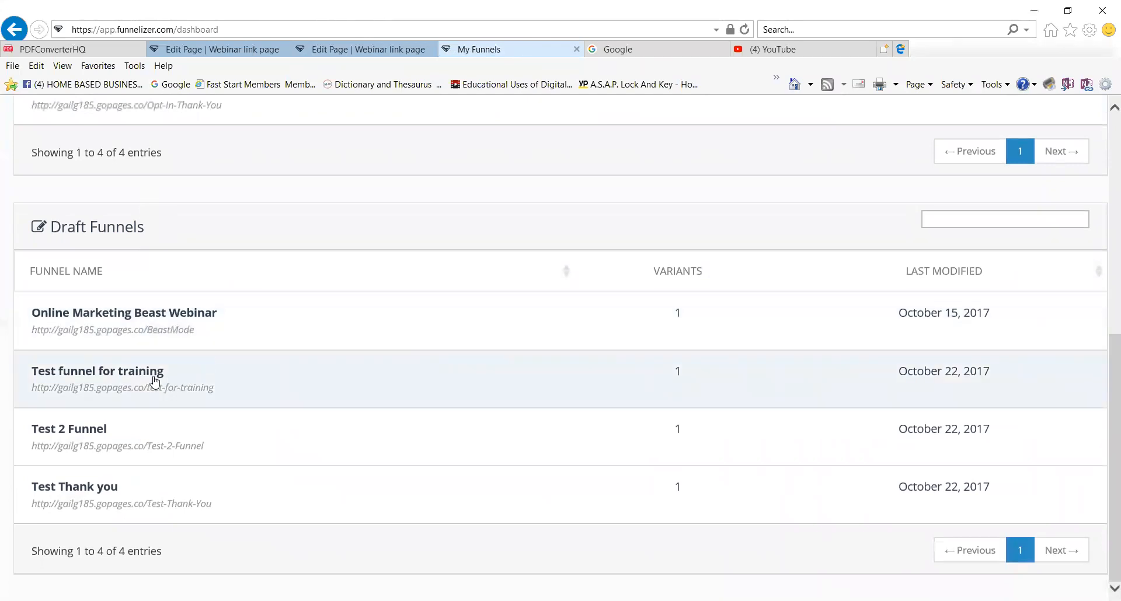
pyautogui.click(155, 381)
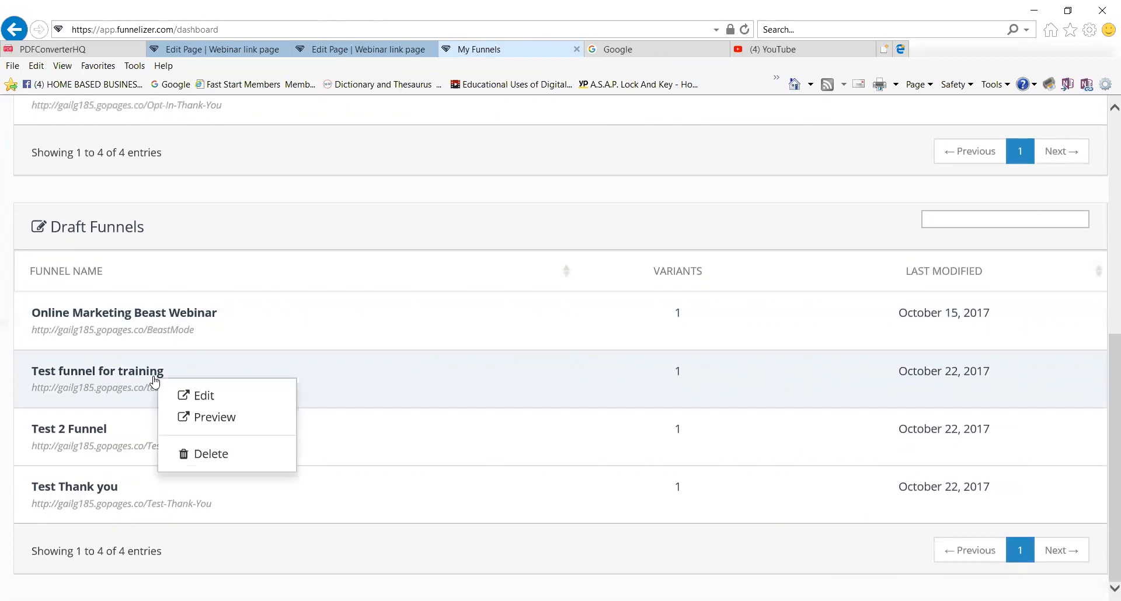
pyautogui.click(200, 362)
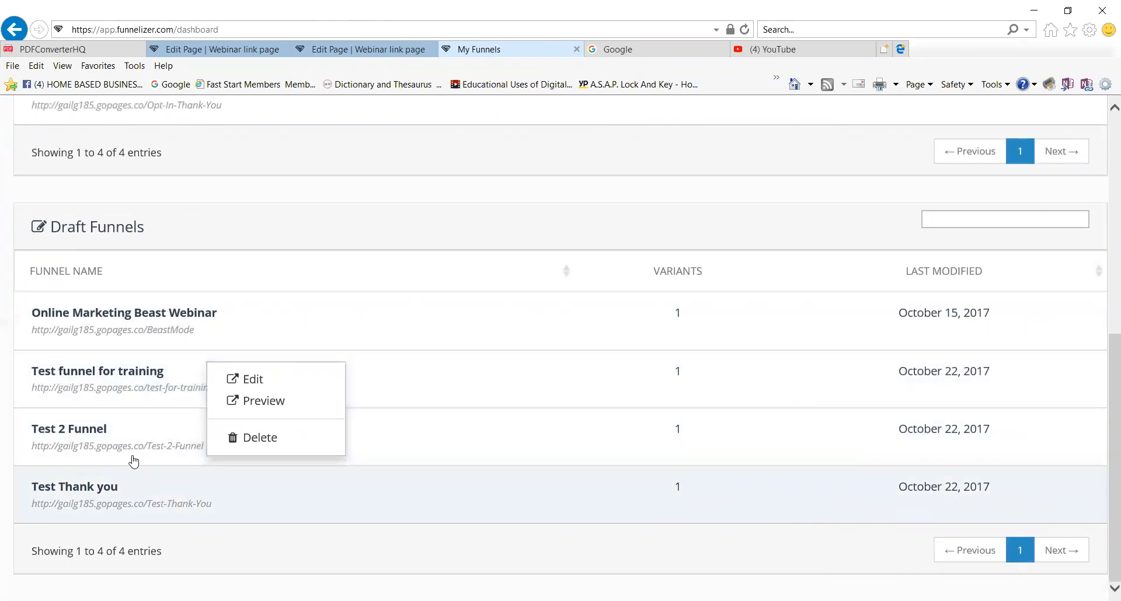
pyautogui.click(132, 435)
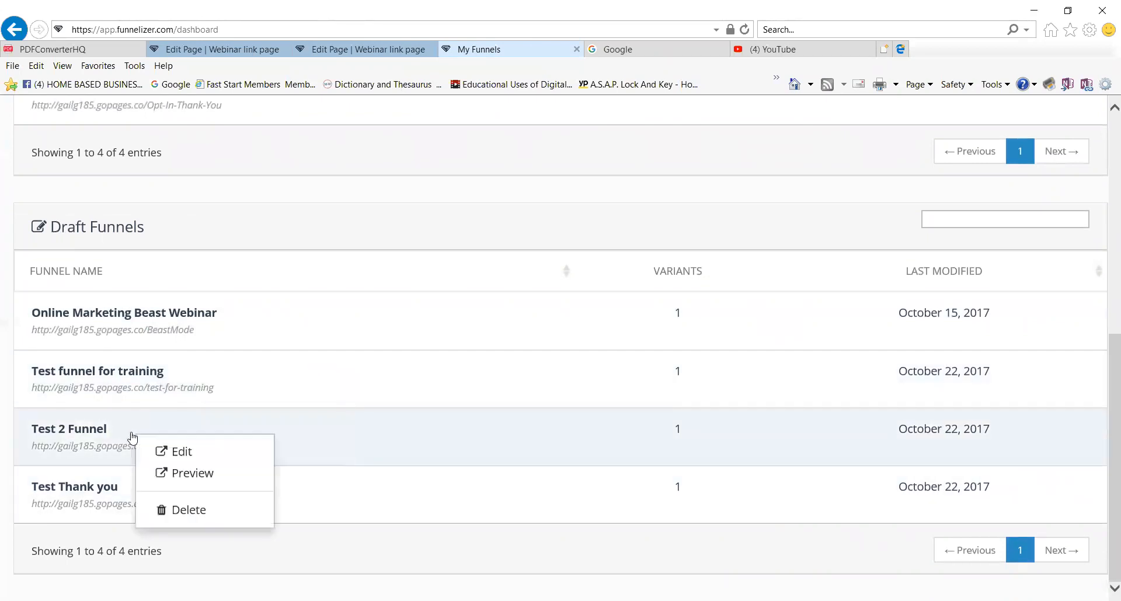
pyautogui.click(181, 452)
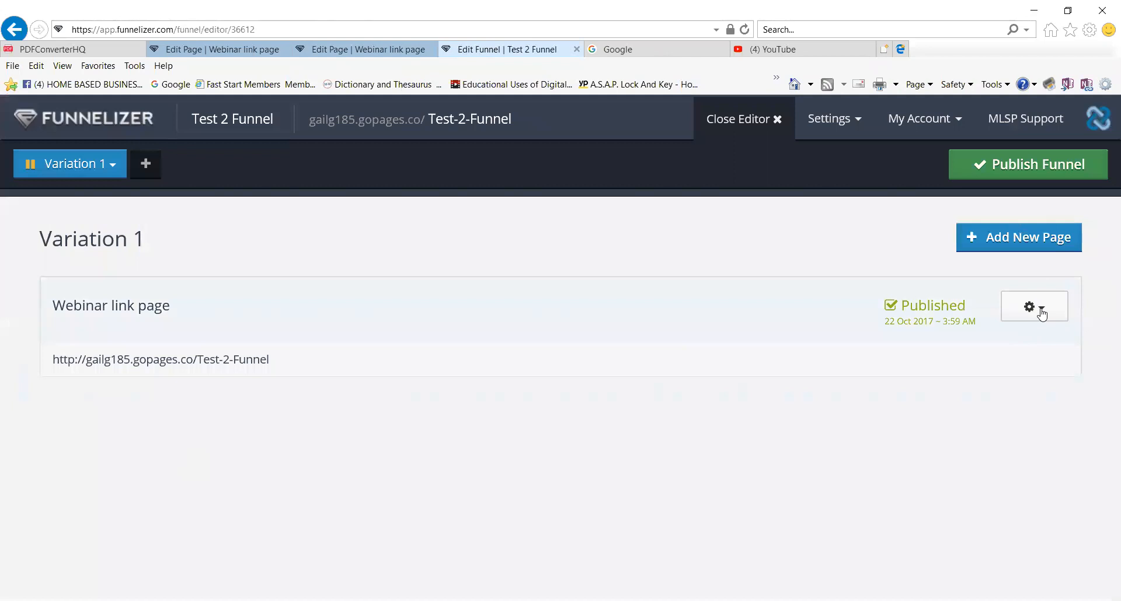
pyautogui.click(1030, 313)
# Edit the Webinar link page and select the Footer's My Form element to view its Actions settings.
pyautogui.click(993, 343)
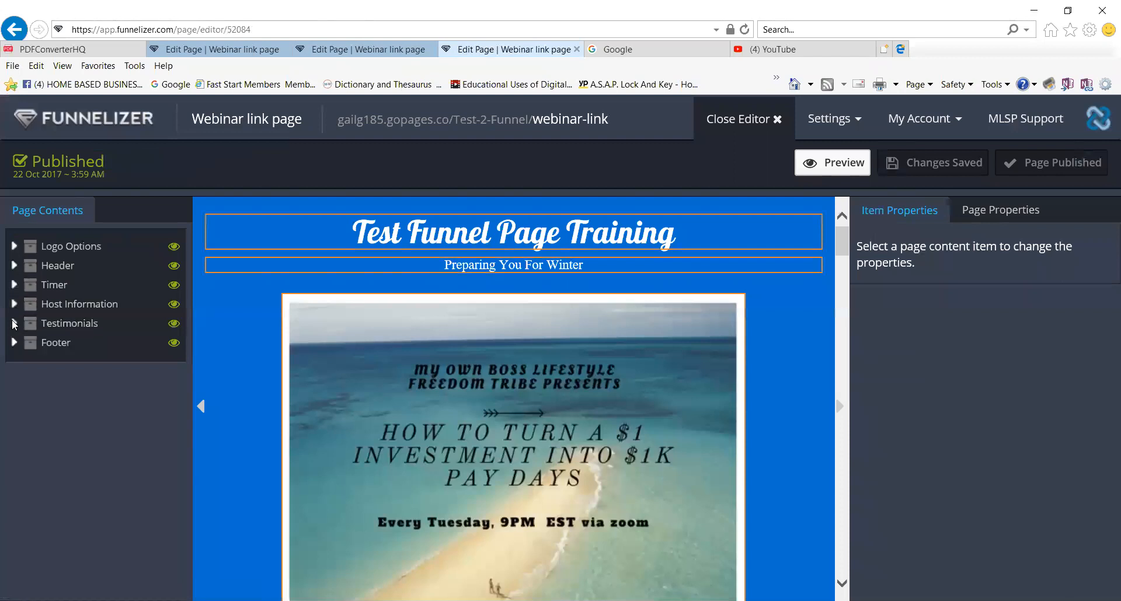
pyautogui.click(15, 344)
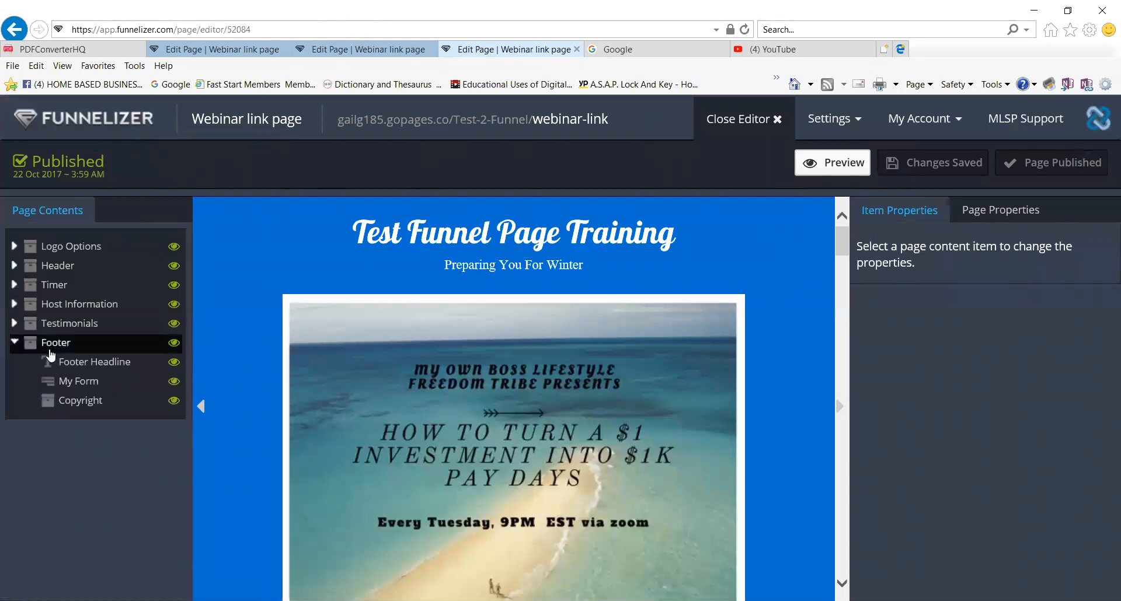
pyautogui.click(54, 349)
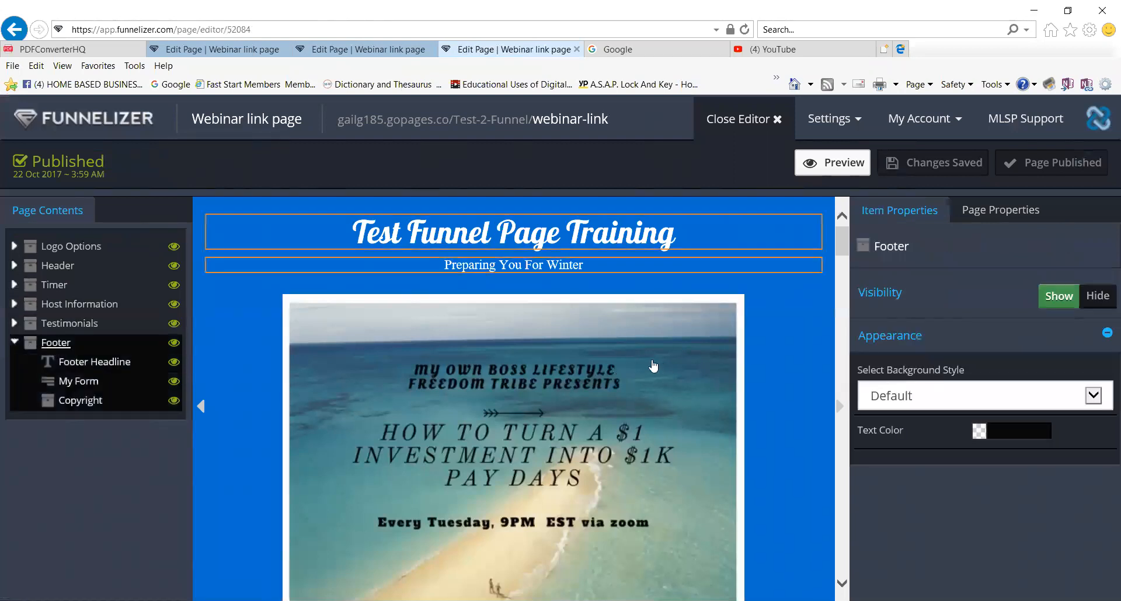
pyautogui.click(73, 327)
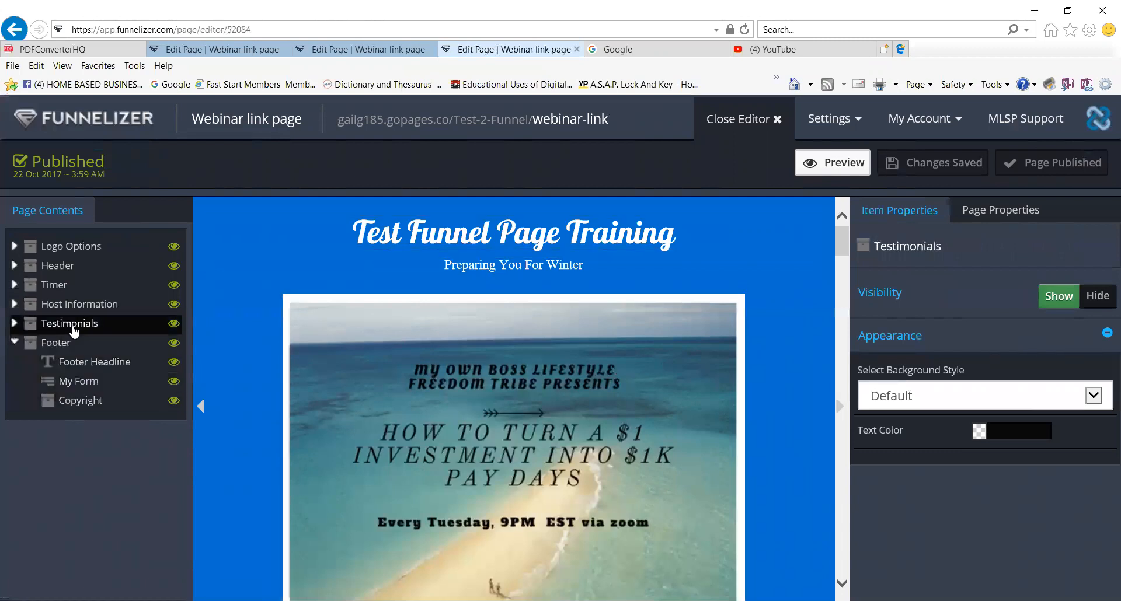
pyautogui.click(98, 371)
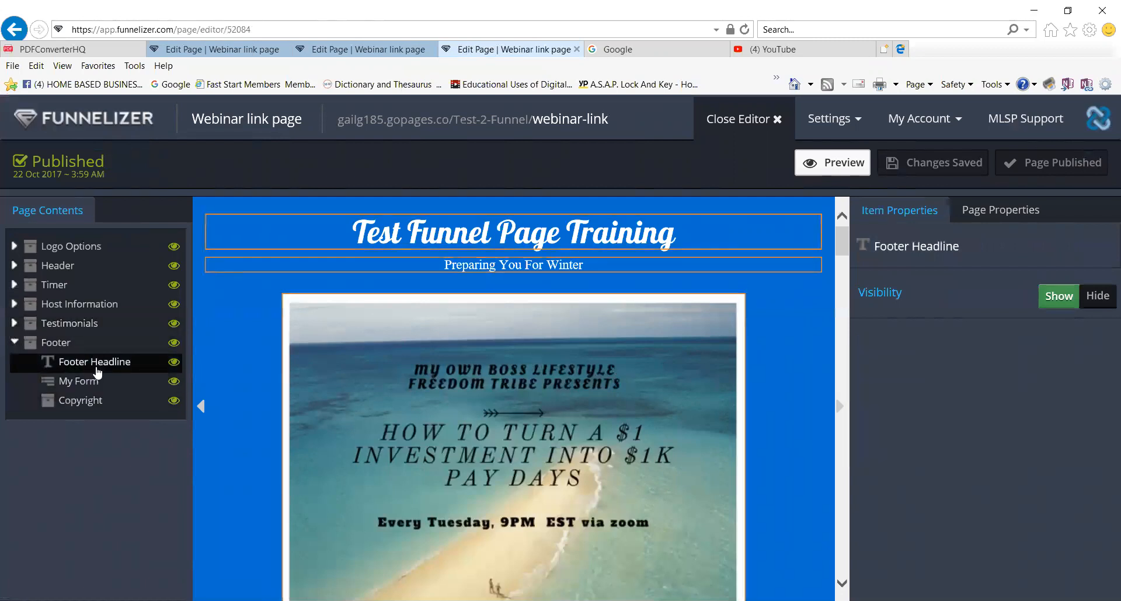
pyautogui.click(89, 385)
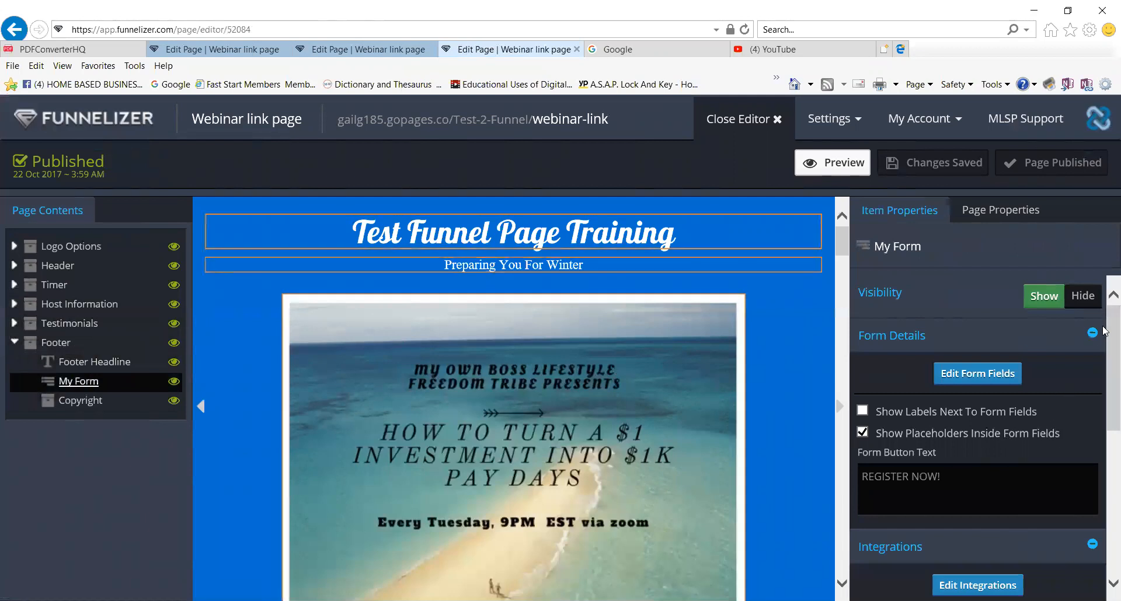
pyautogui.scroll(-3, 1104, 403)
pyautogui.scroll(-5, 1104, 409)
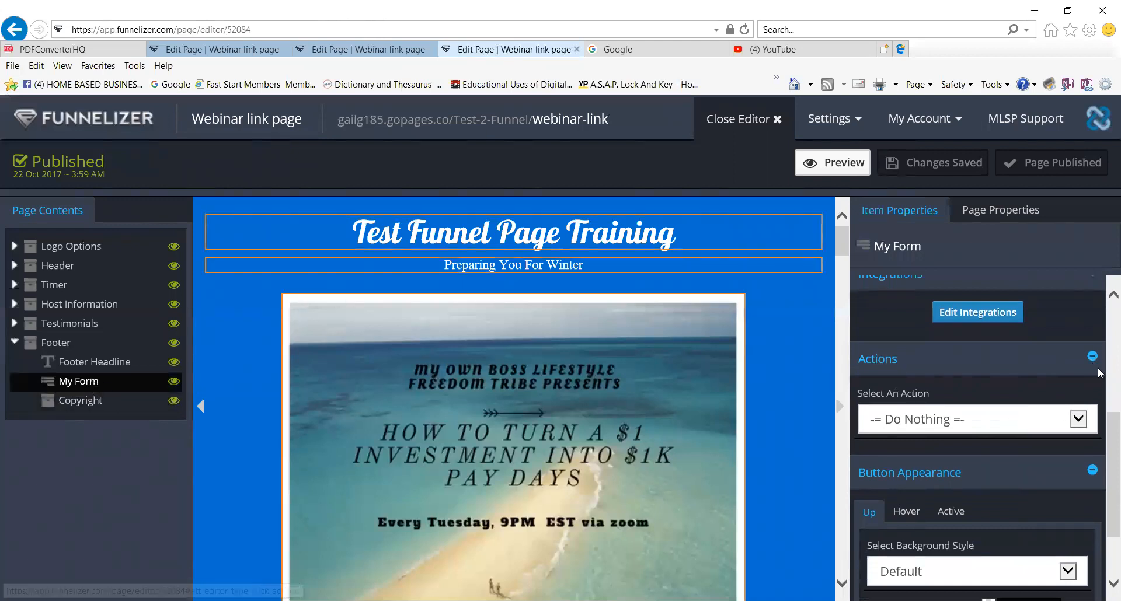
# Set the form's submit action to Go To URL with the Test-Thank-You page URL and save.
pyautogui.click(1078, 420)
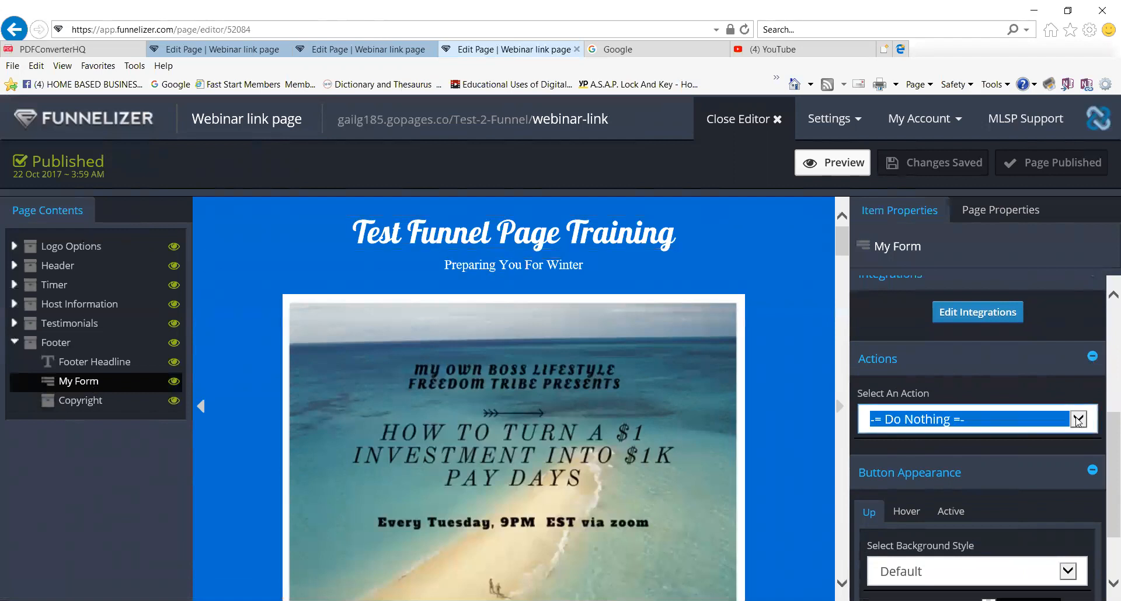
pyautogui.click(923, 454)
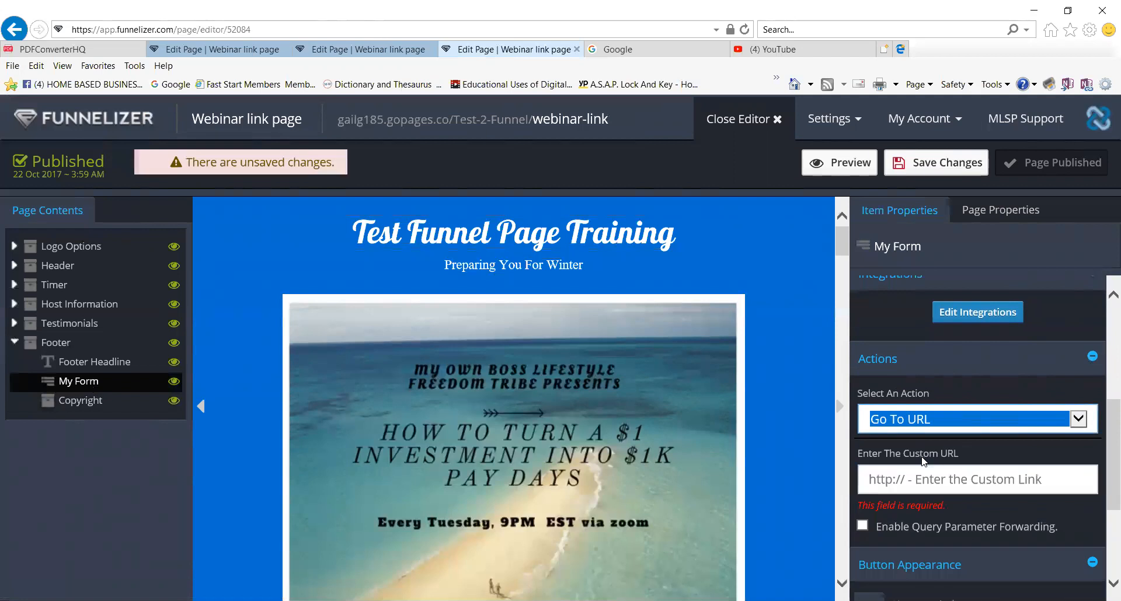
pyautogui.click(960, 479)
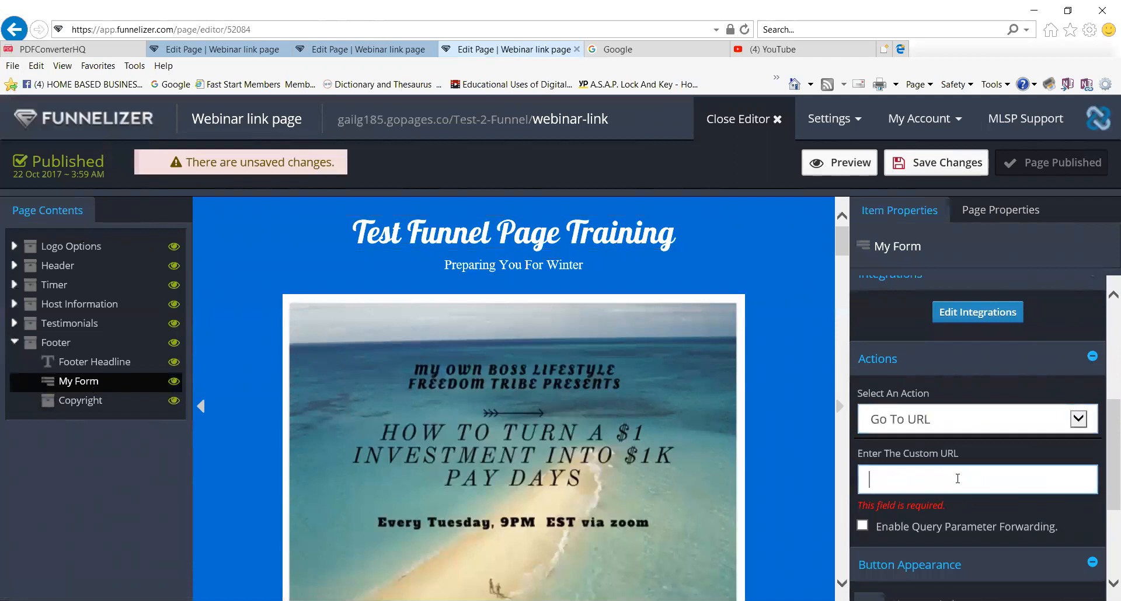
pyautogui.rightClick(907, 483)
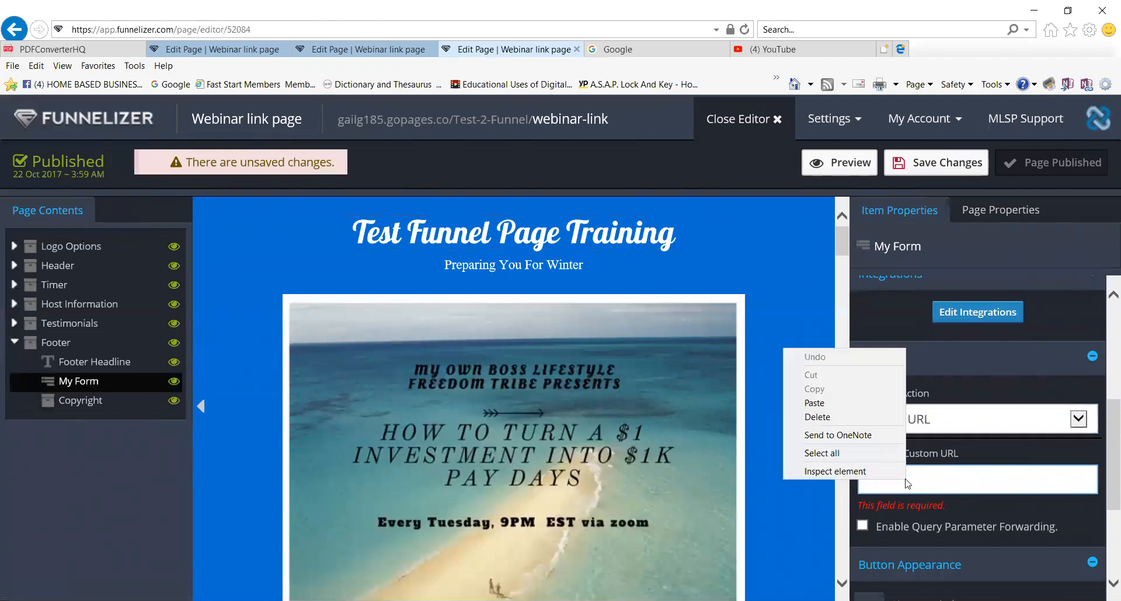
pyautogui.click(815, 402)
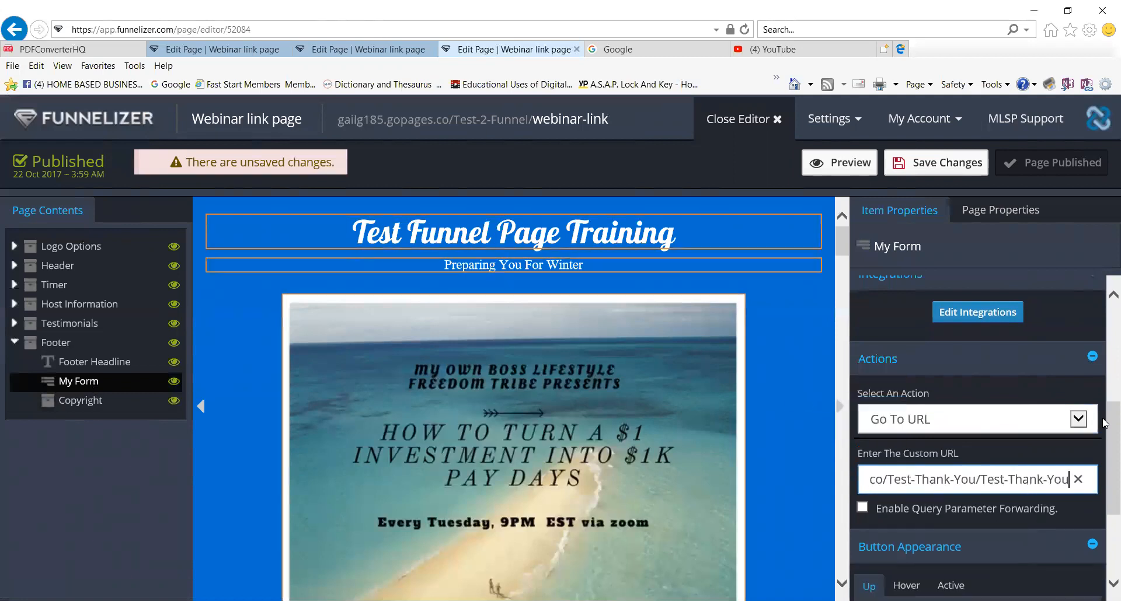
pyautogui.scroll(-3, 1103, 444)
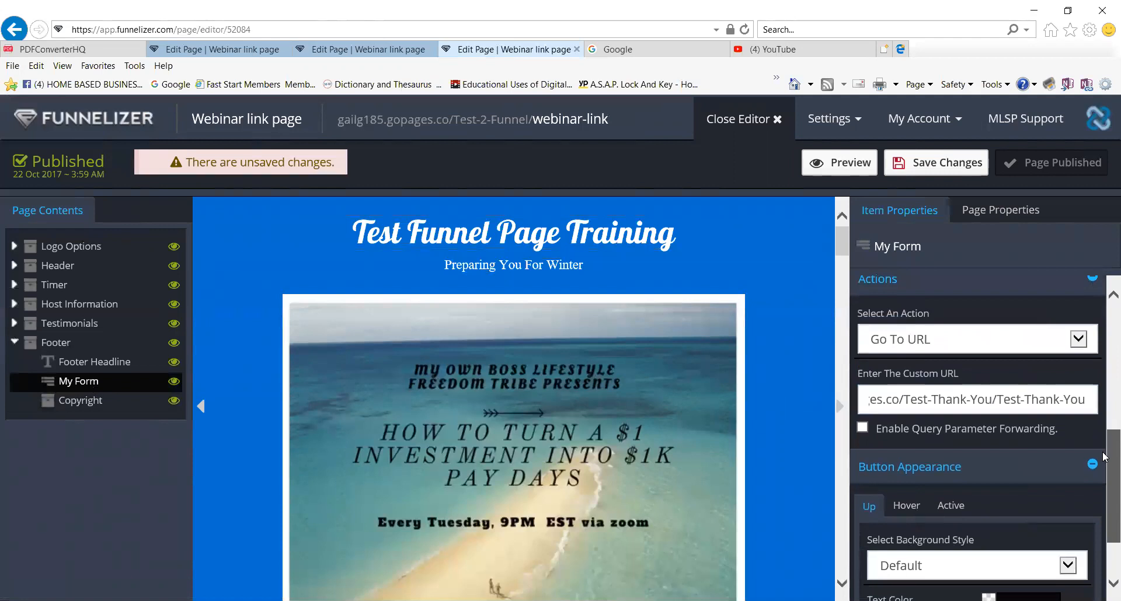
pyautogui.scroll(-1, 1103, 460)
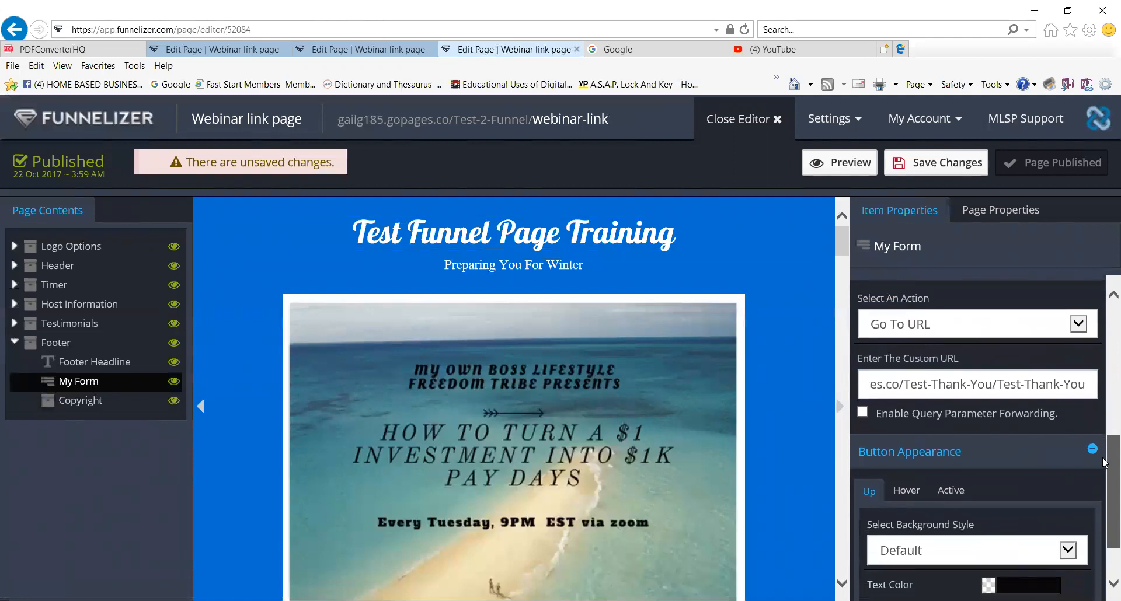
pyautogui.click(939, 171)
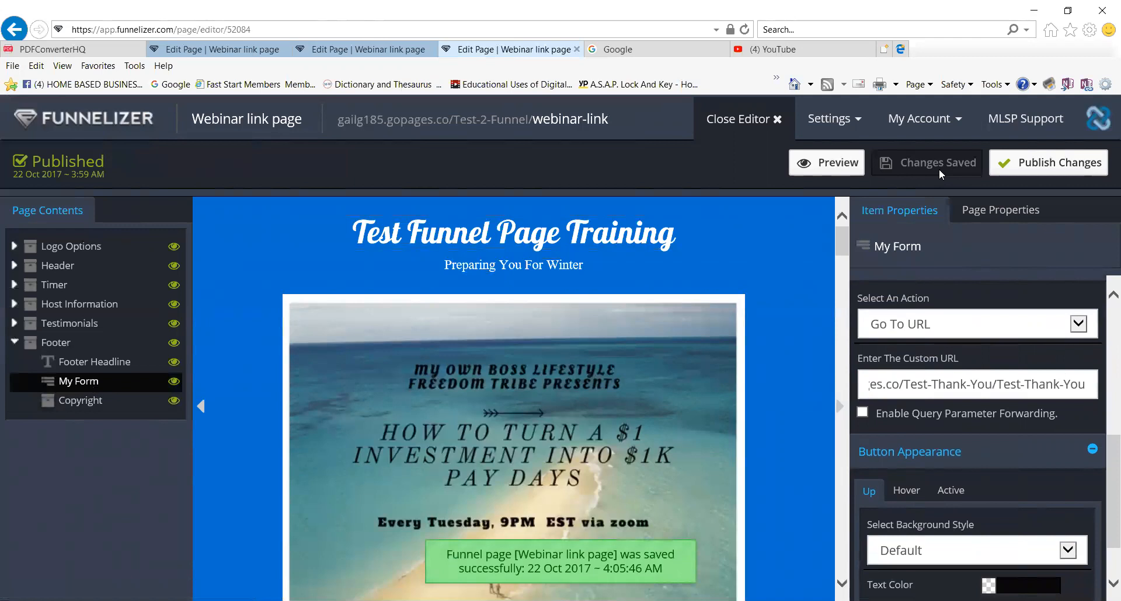
# Publish the updated Webinar link page.
pyautogui.click(1044, 165)
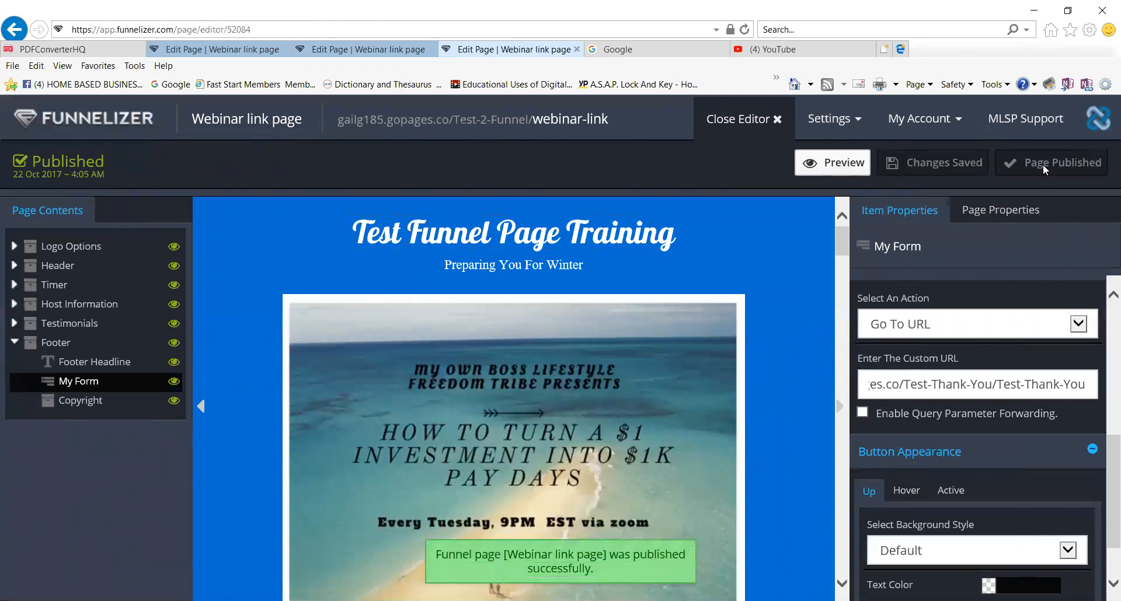
# Go back to My Funnels and reopen the Test 2 Funnel draft in the editor.
pyautogui.click(128, 122)
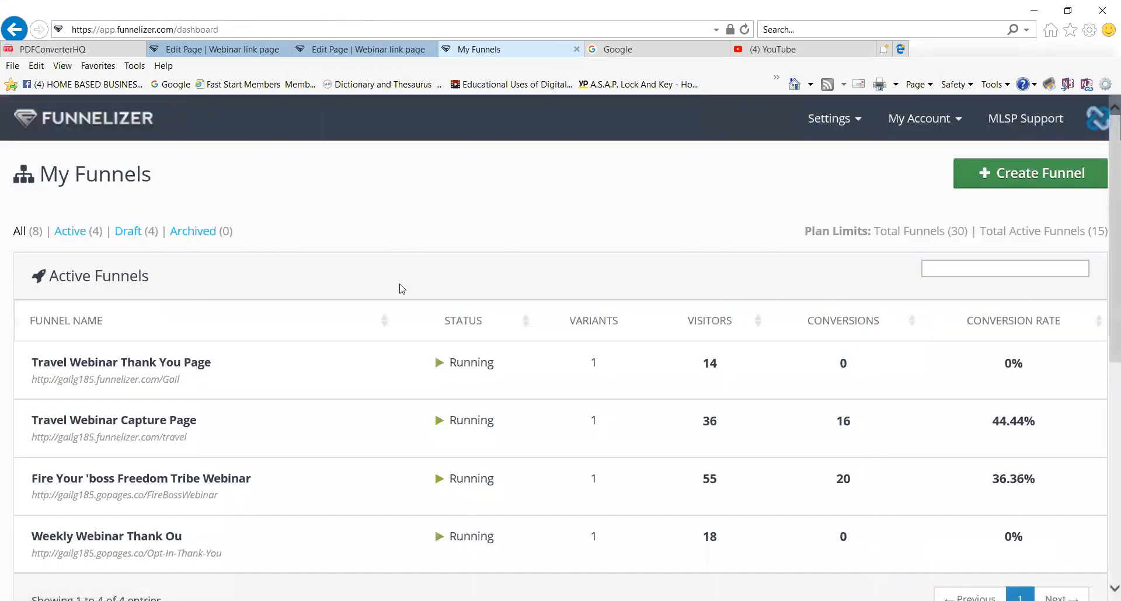
pyautogui.scroll(-6, 267, 430)
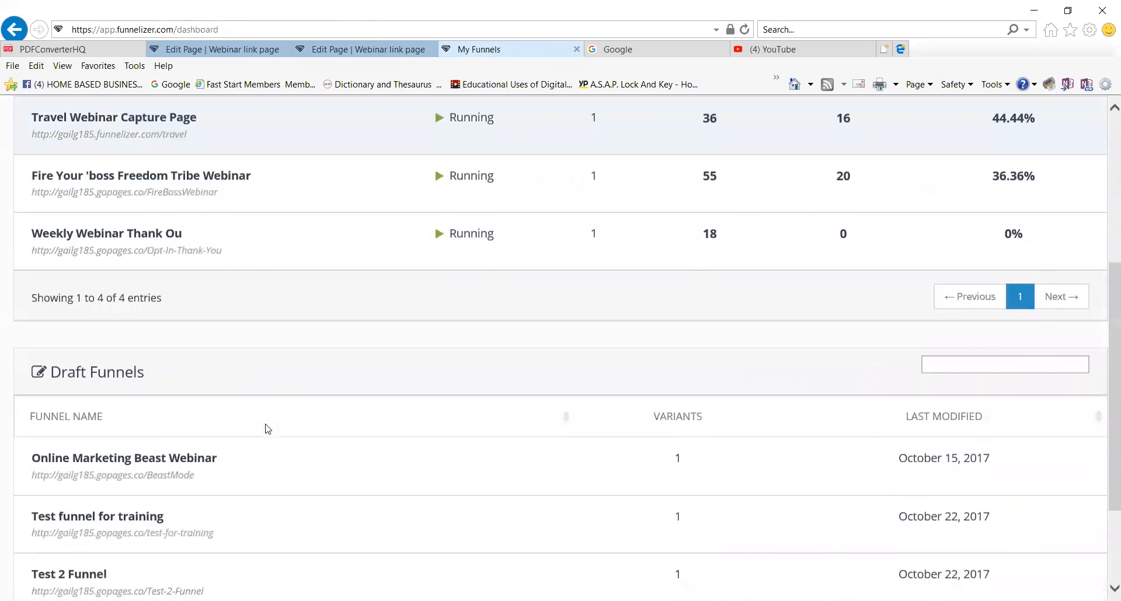
pyautogui.scroll(-1, 267, 431)
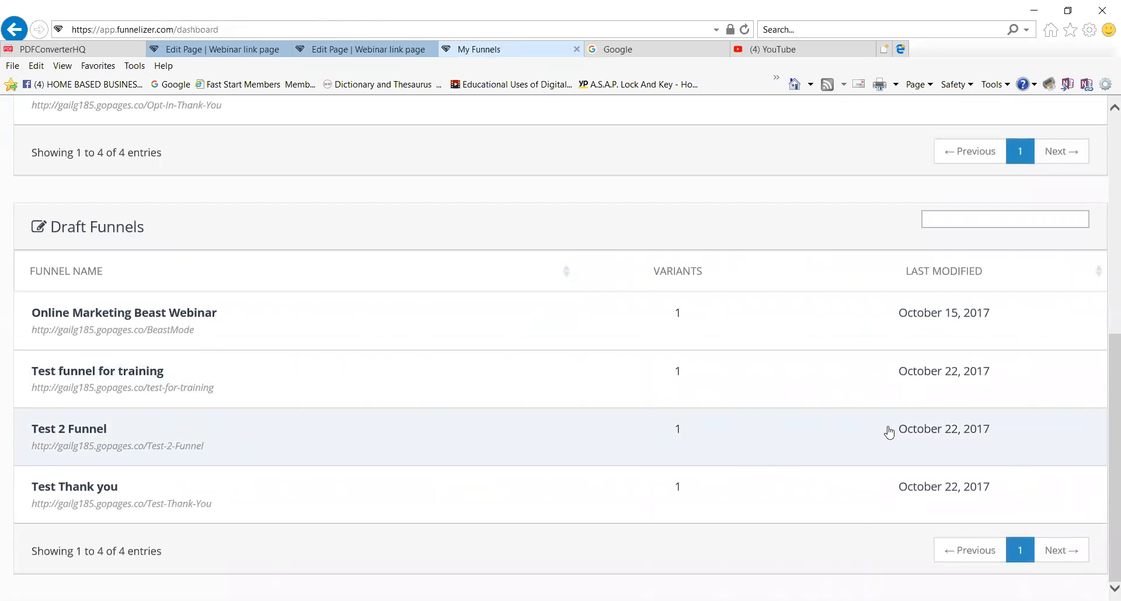
pyautogui.click(915, 432)
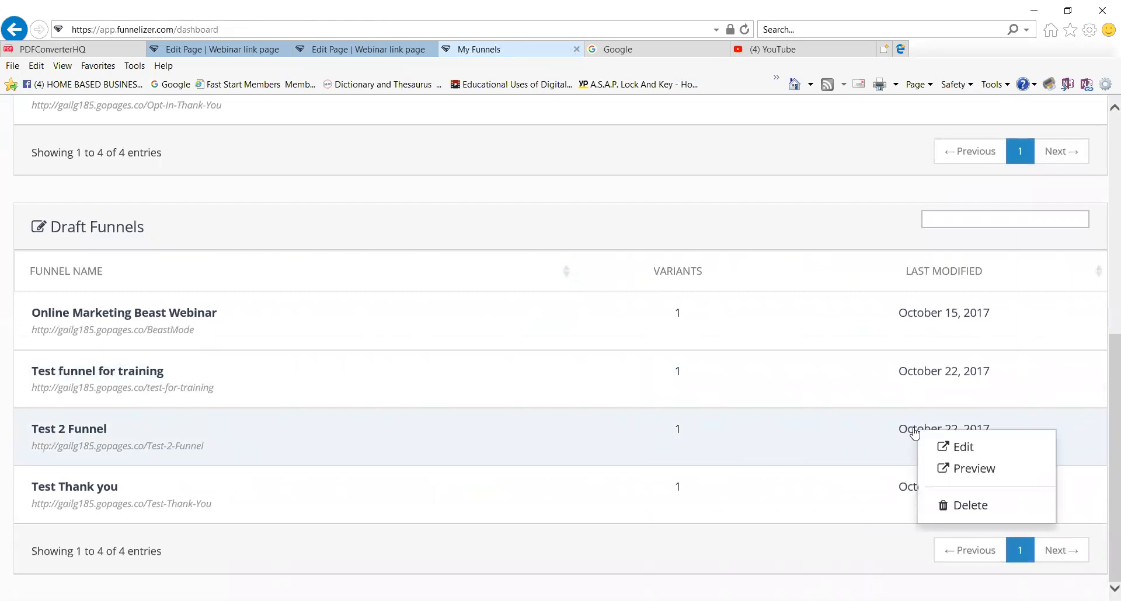
pyautogui.click(970, 448)
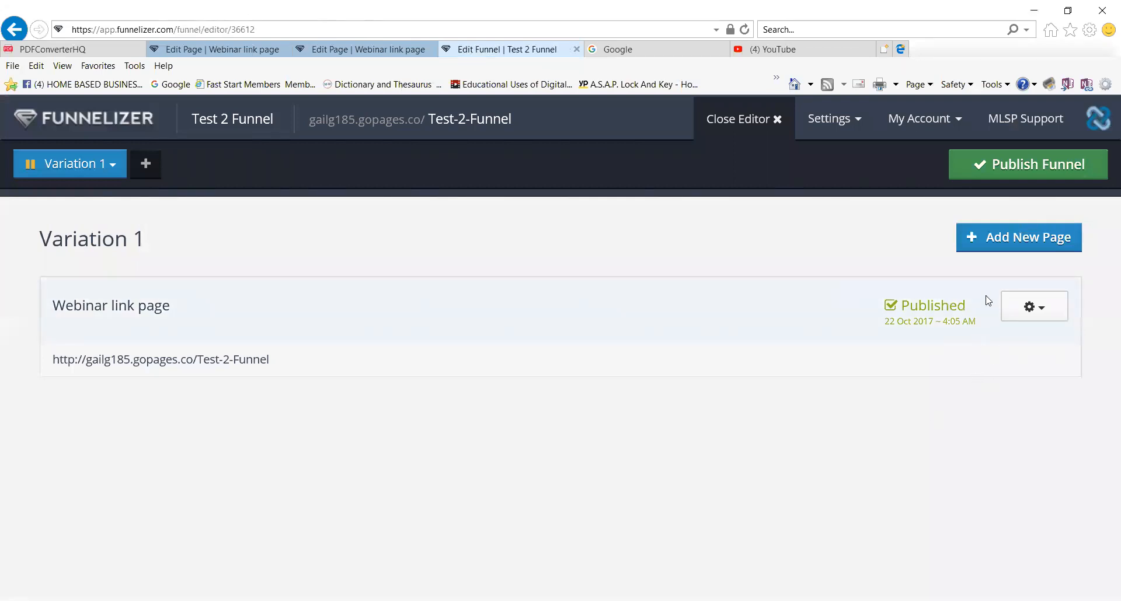
# Add a new funnel variation named 'Test 2 Funnel'.
pyautogui.click(1028, 169)
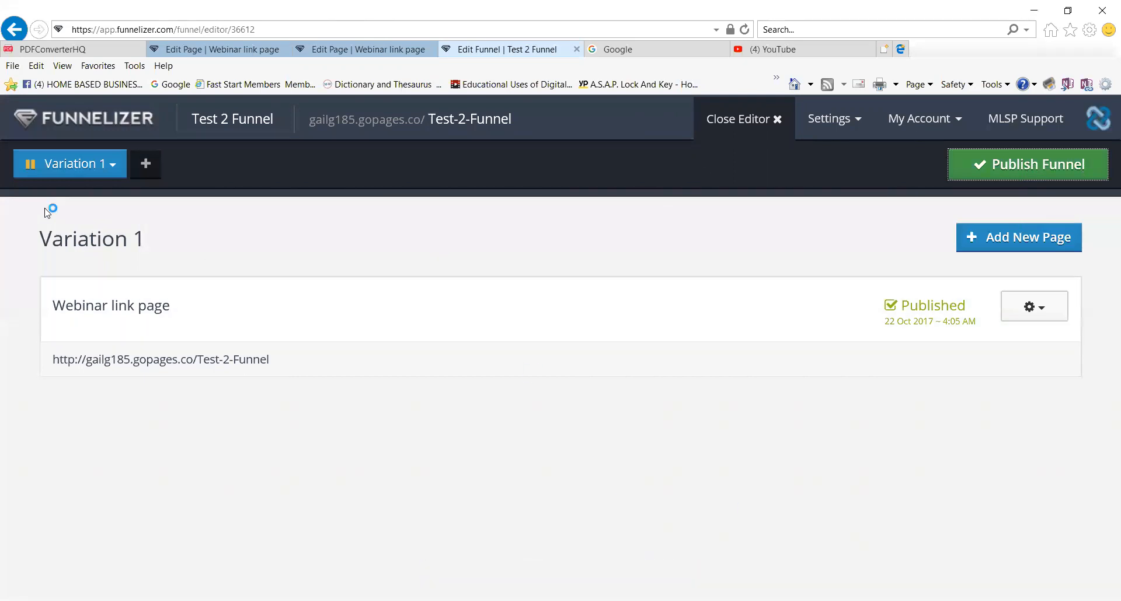
pyautogui.click(143, 166)
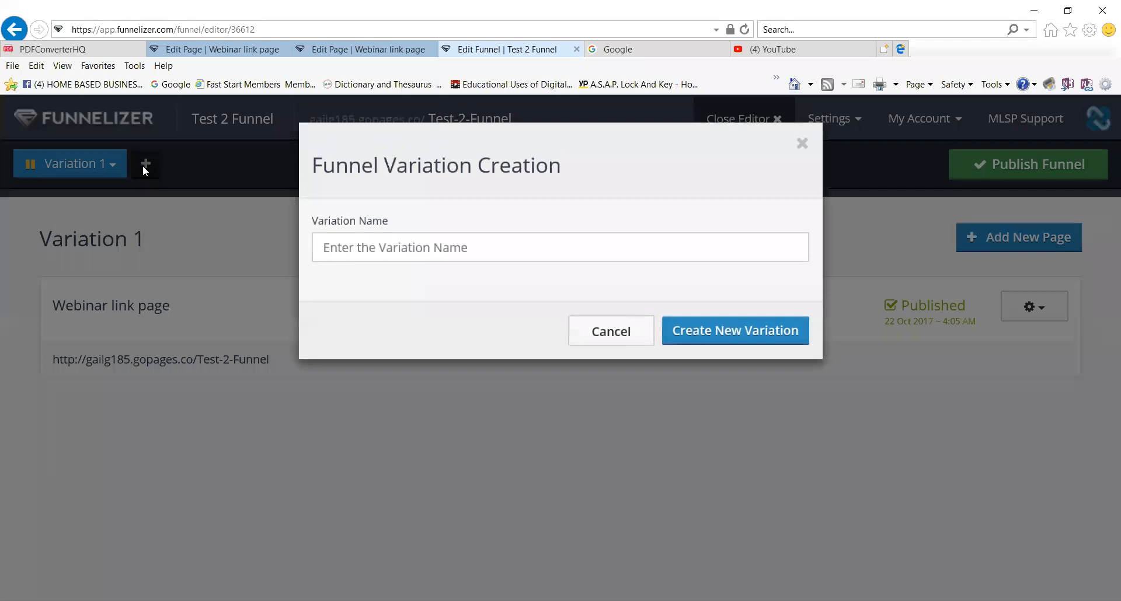
pyautogui.click(478, 245)
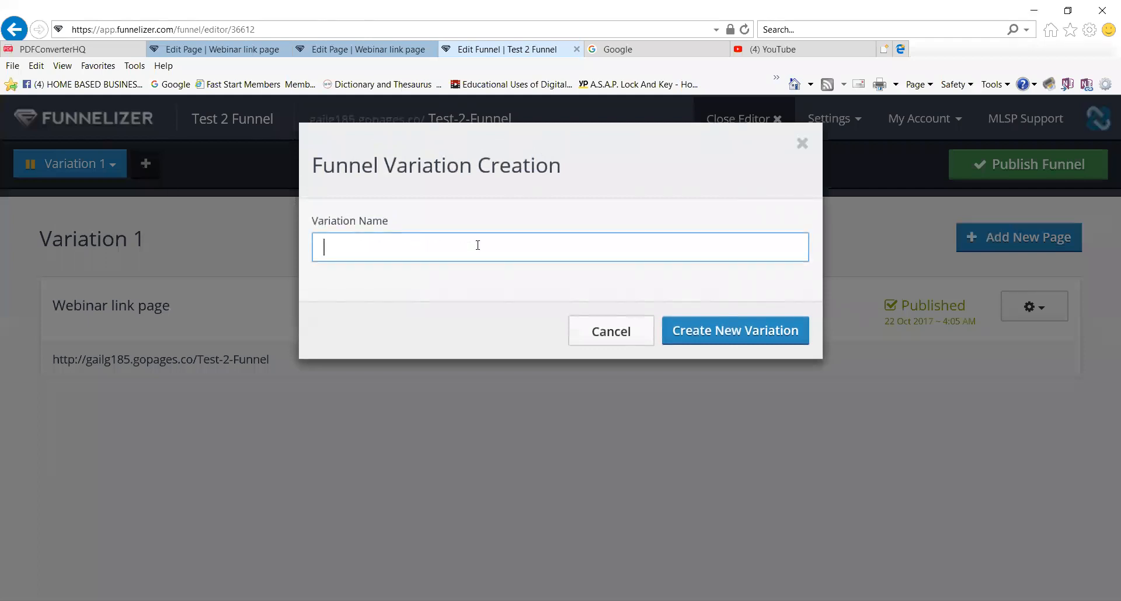
pyautogui.write('Test 2 Funnel')
pyautogui.click(743, 332)
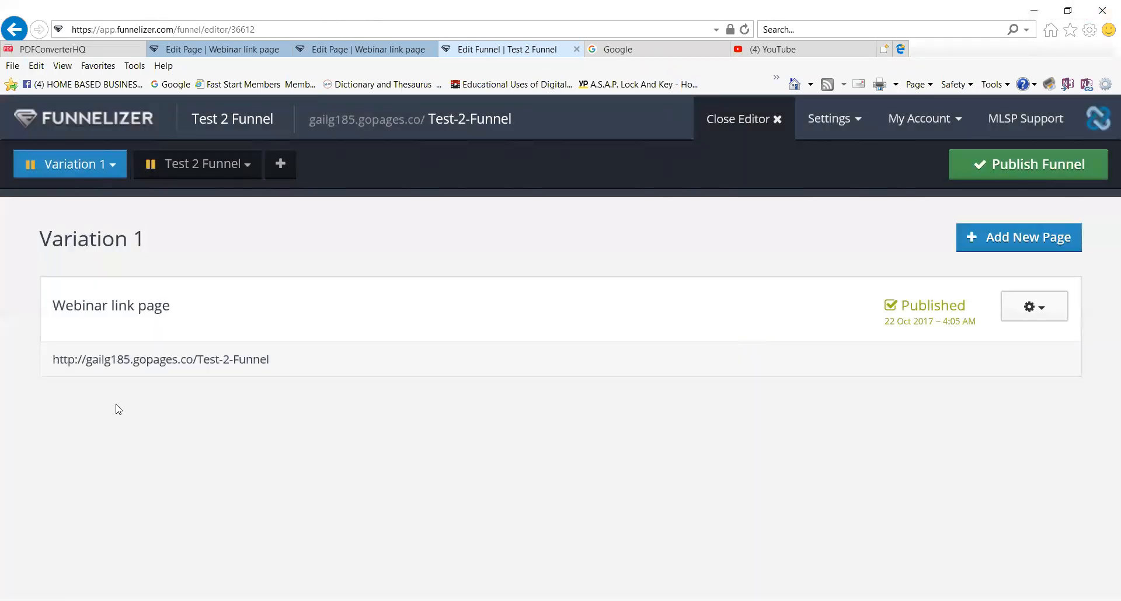
# Start Variation 1 and publish the Test 2 Funnel so it runs.
pyautogui.click(61, 174)
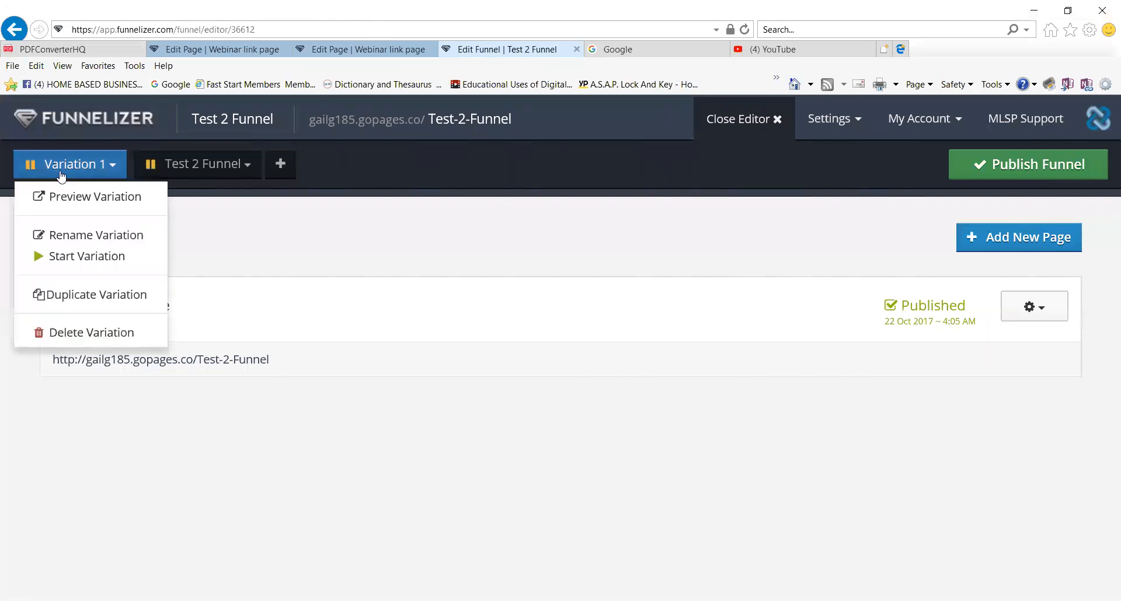
pyautogui.click(67, 261)
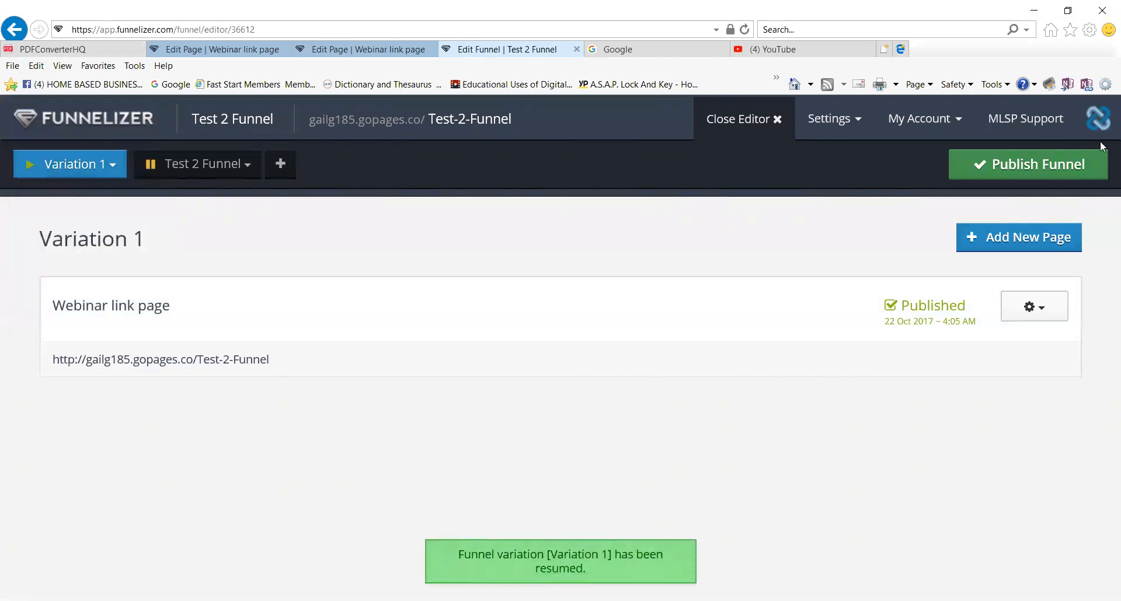
pyautogui.click(1025, 169)
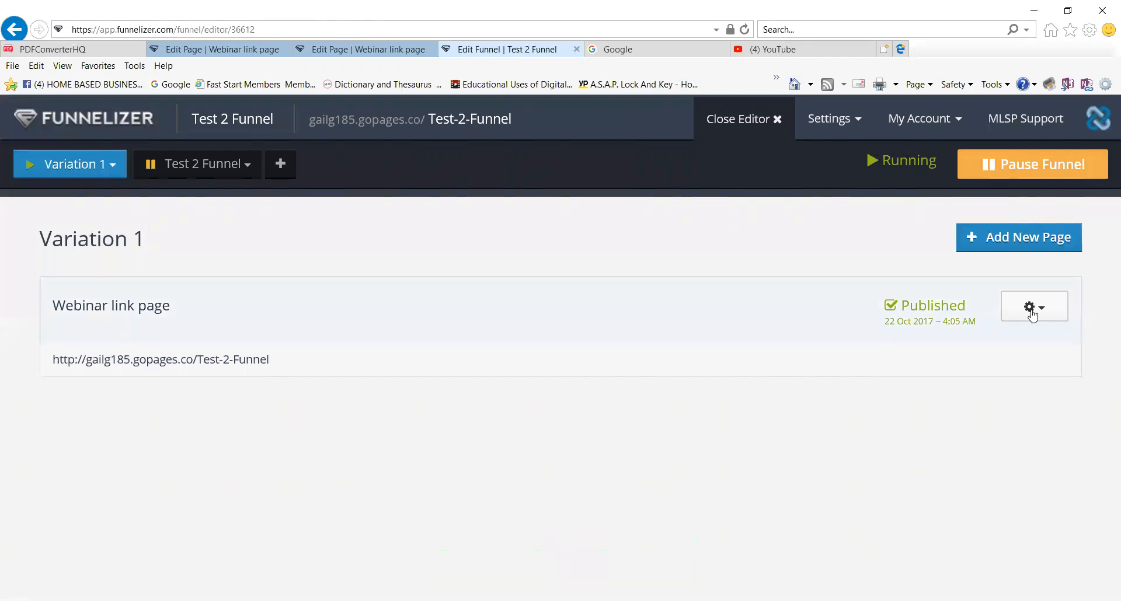
# Copy the Webinar link page's funnel URL from its Get URL dialog.
pyautogui.click(1043, 310)
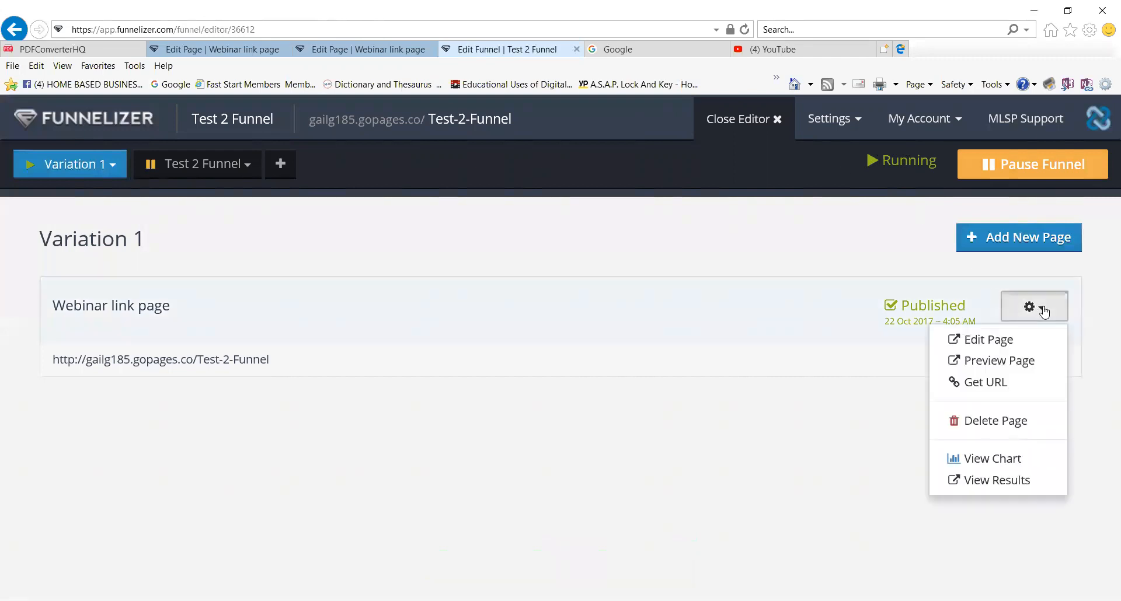
pyautogui.click(987, 382)
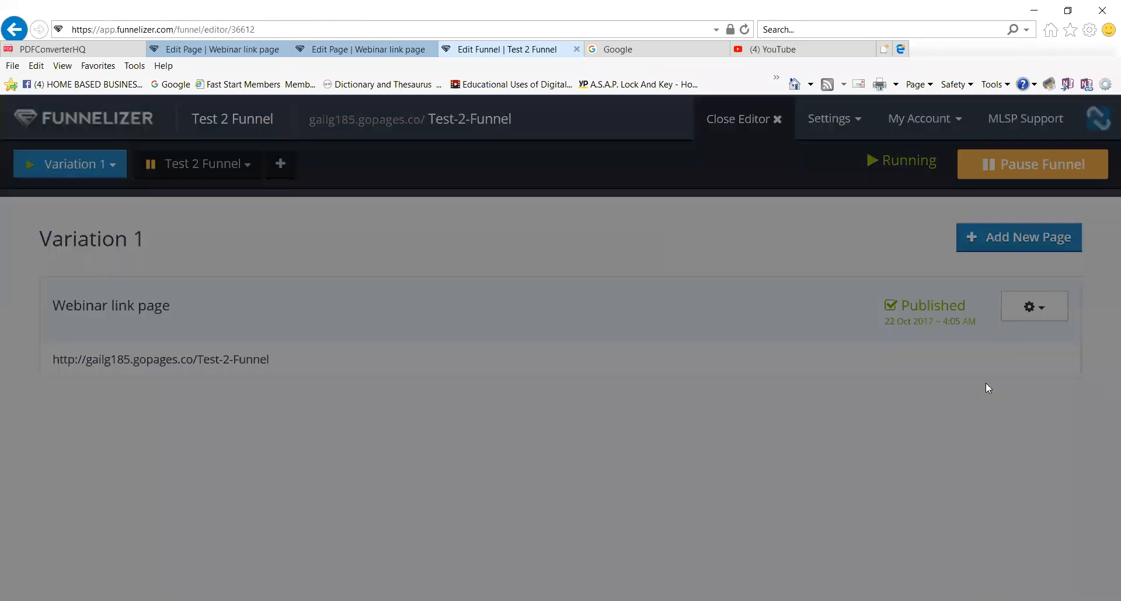
pyautogui.moveTo(669, 230); pyautogui.dragTo(422, 226)
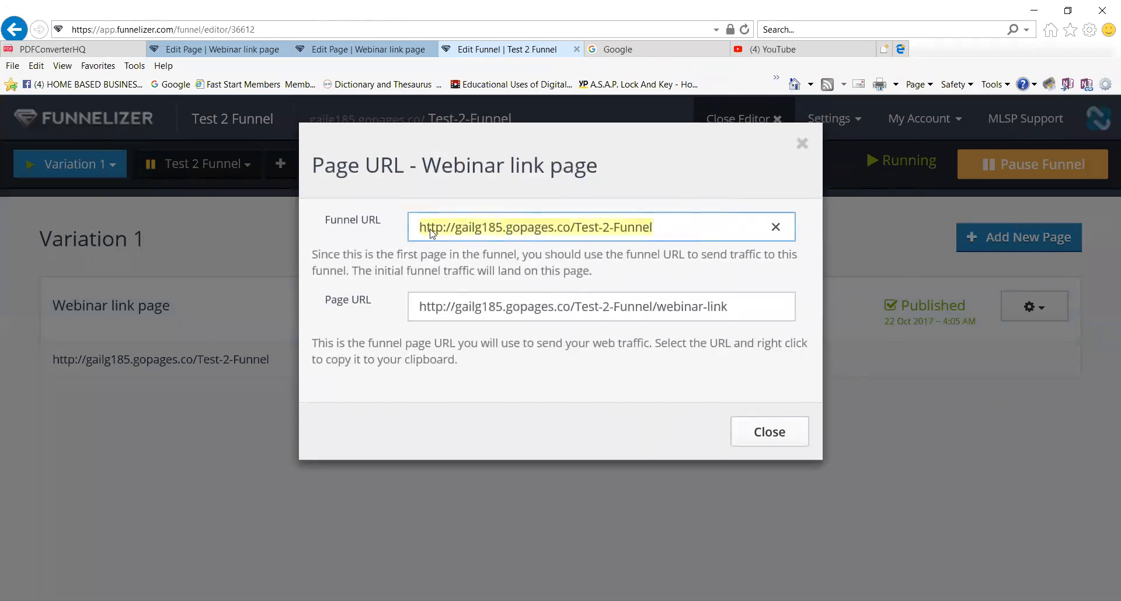
pyautogui.rightClick(432, 232)
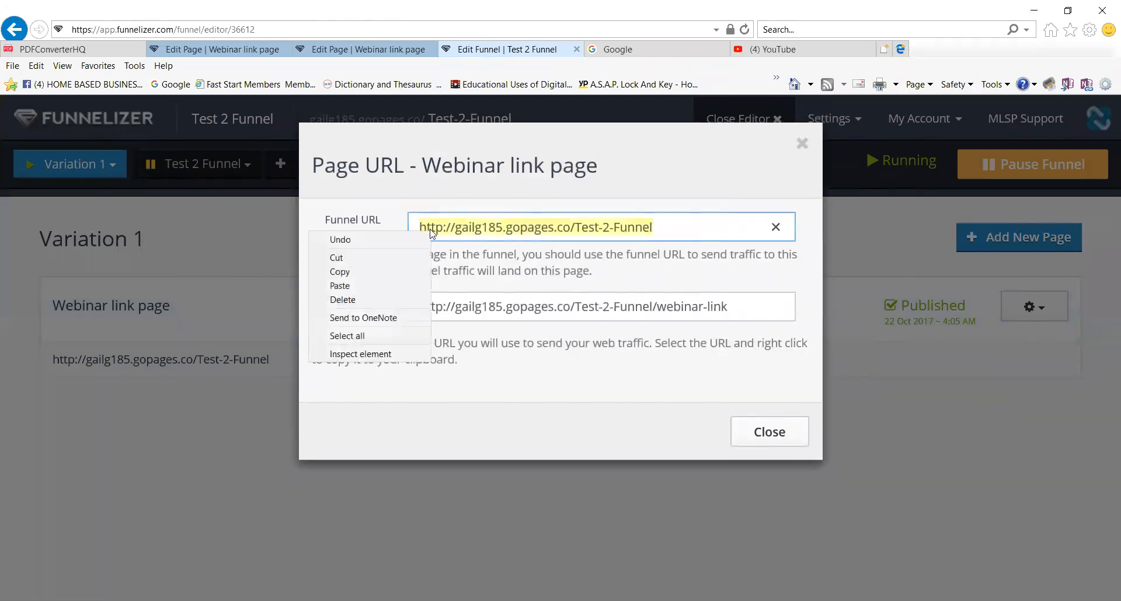
pyautogui.click(377, 272)
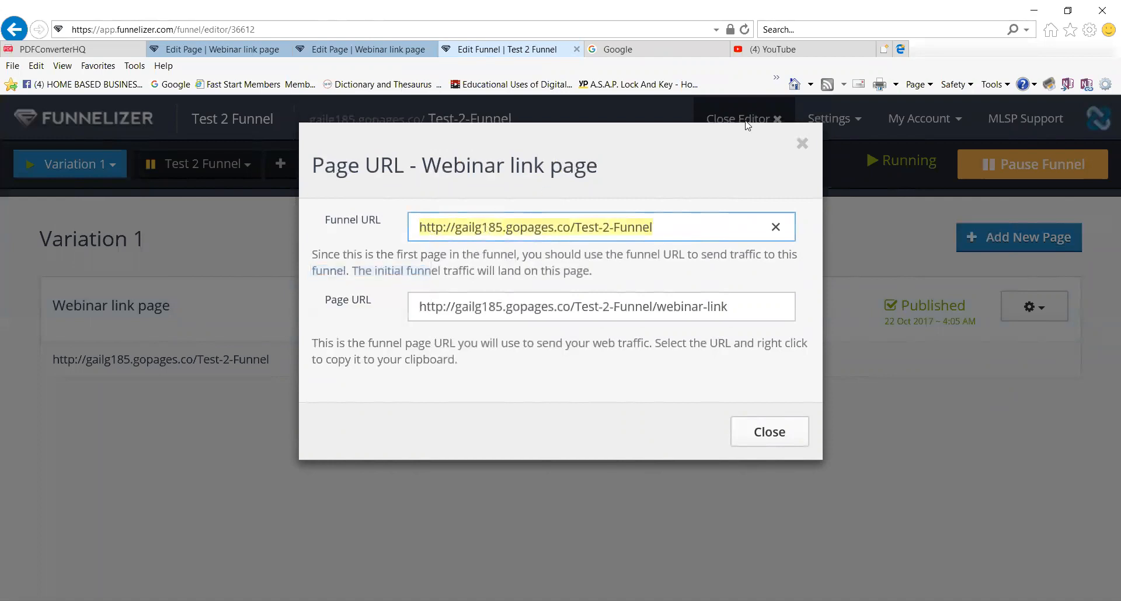
# Load the copied funnel URL in a new browser tab.
pyautogui.click(885, 50)
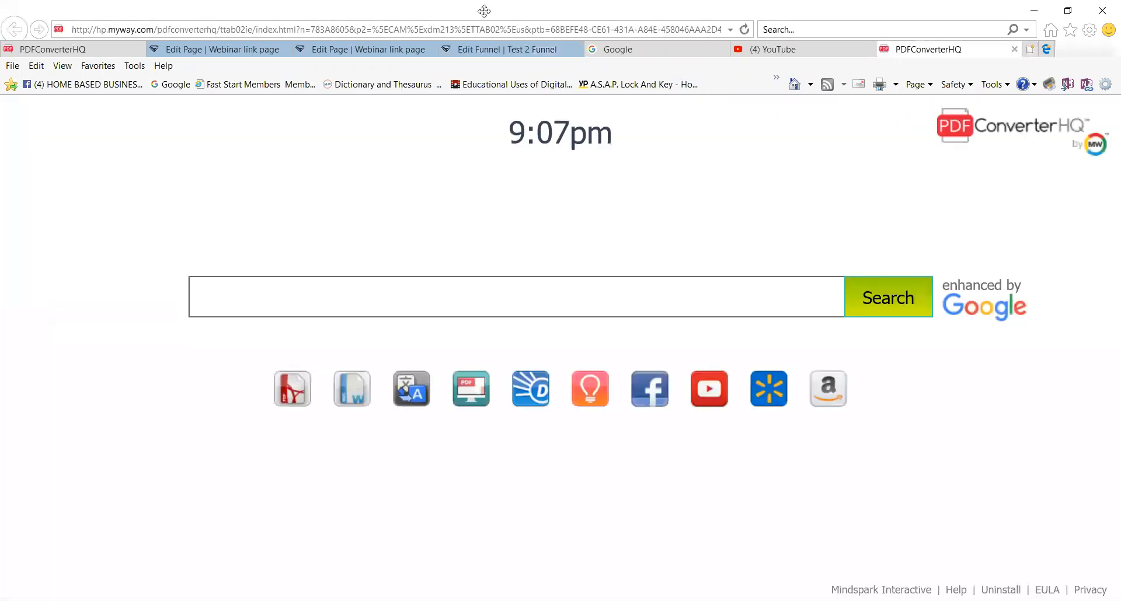
pyautogui.click(199, 29)
pyautogui.rightClick(200, 29)
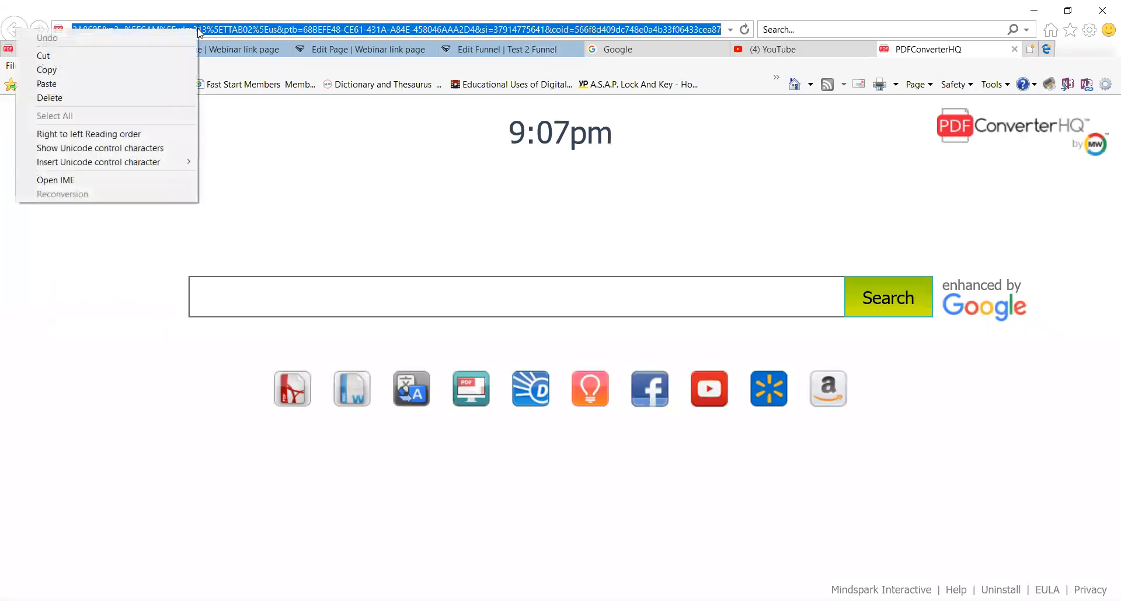
pyautogui.click(46, 84)
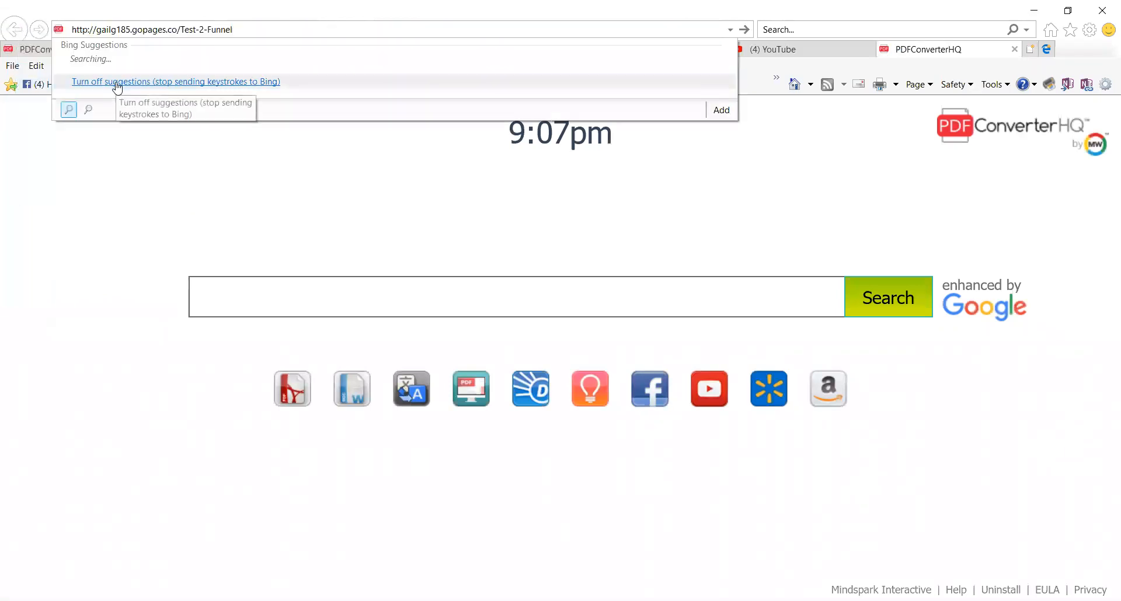
pyautogui.press('Return')
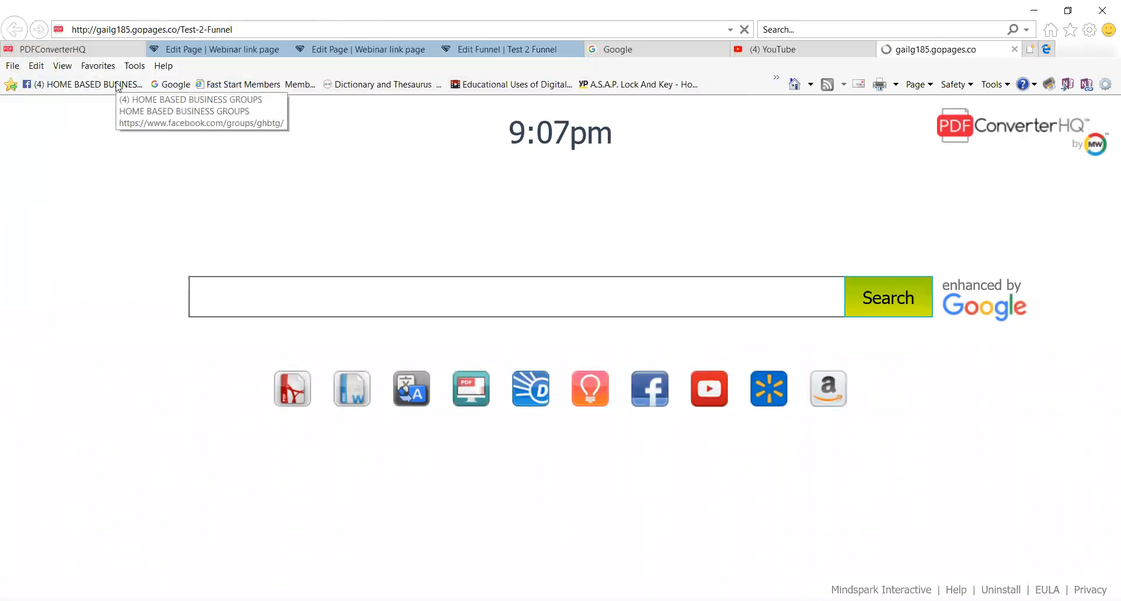
# Scroll through the live webinar funnel page, ending back at the email registration form.
pyautogui.scroll(-10, 506, 255)
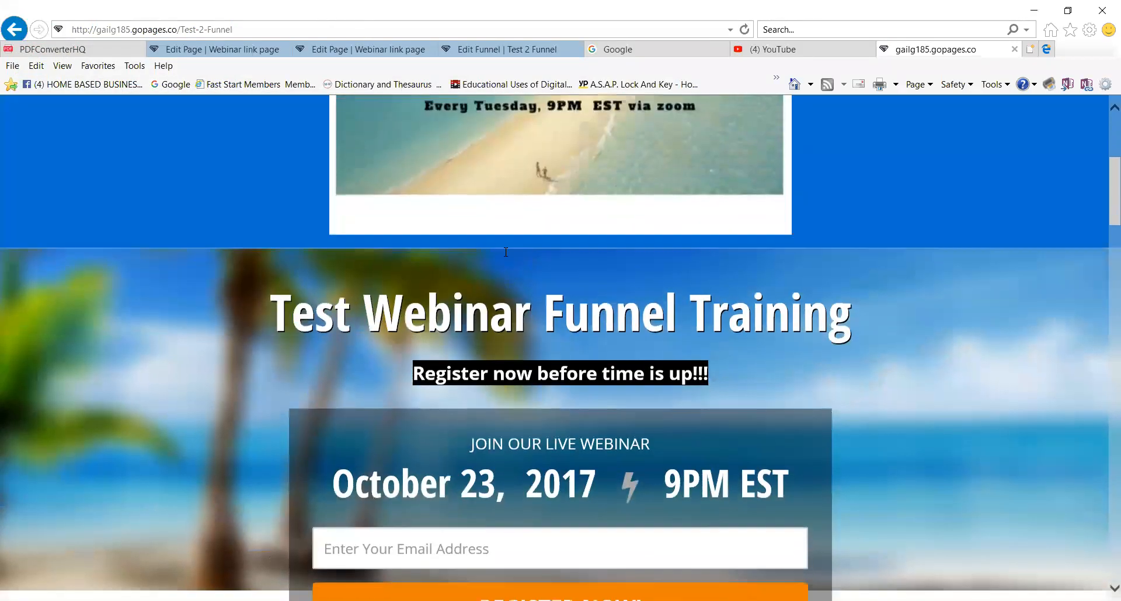
pyautogui.scroll(-12, 504, 252)
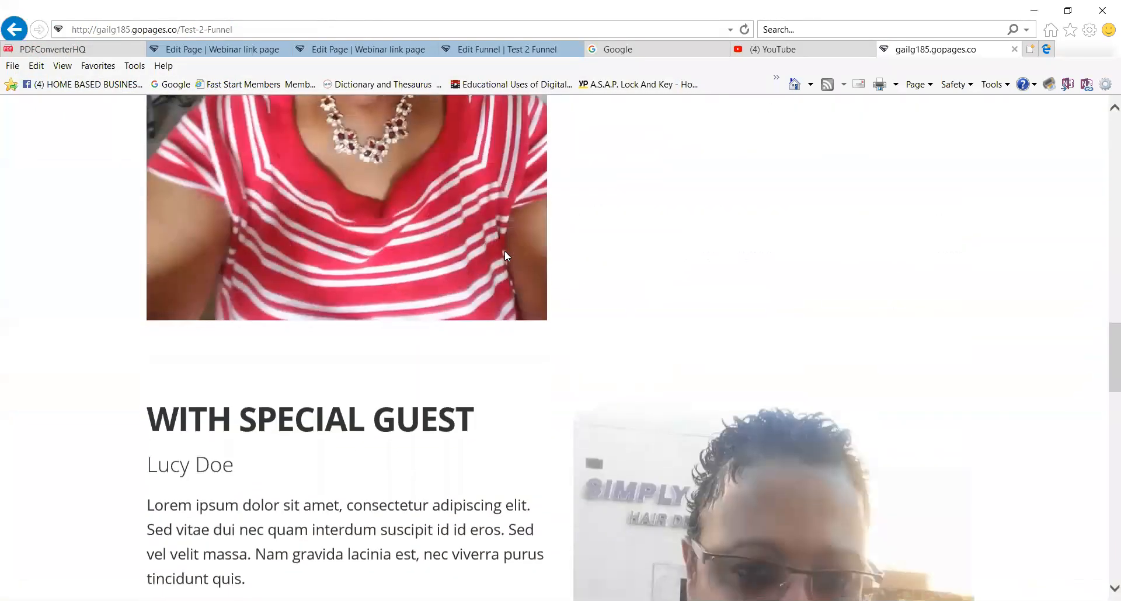
pyautogui.scroll(-10, 505, 254)
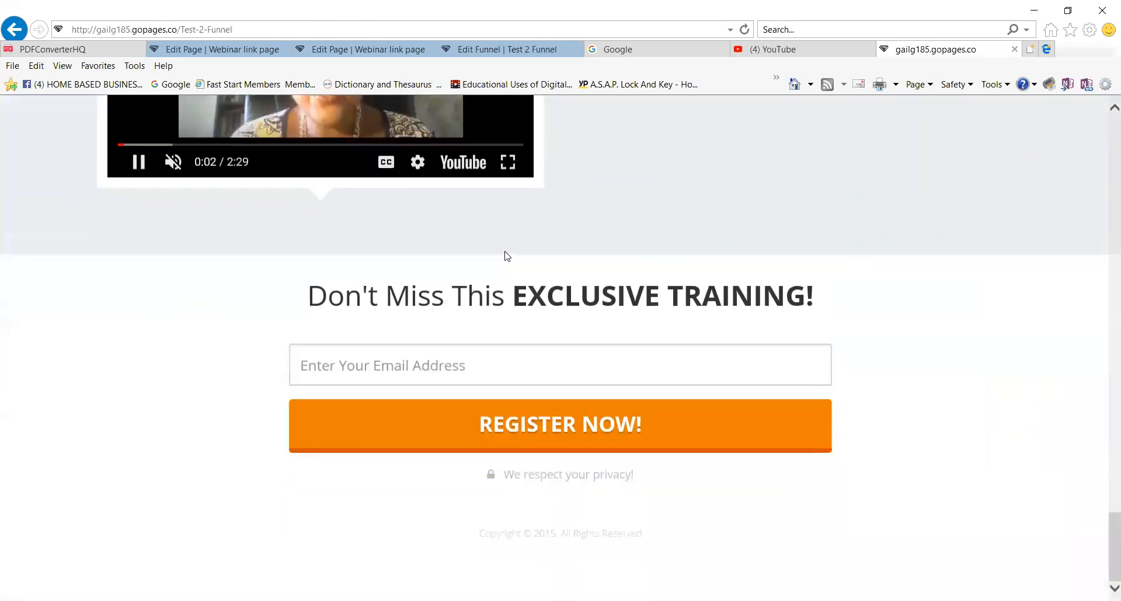
pyautogui.scroll(6, 527, 279)
pyautogui.scroll(20, 519, 264)
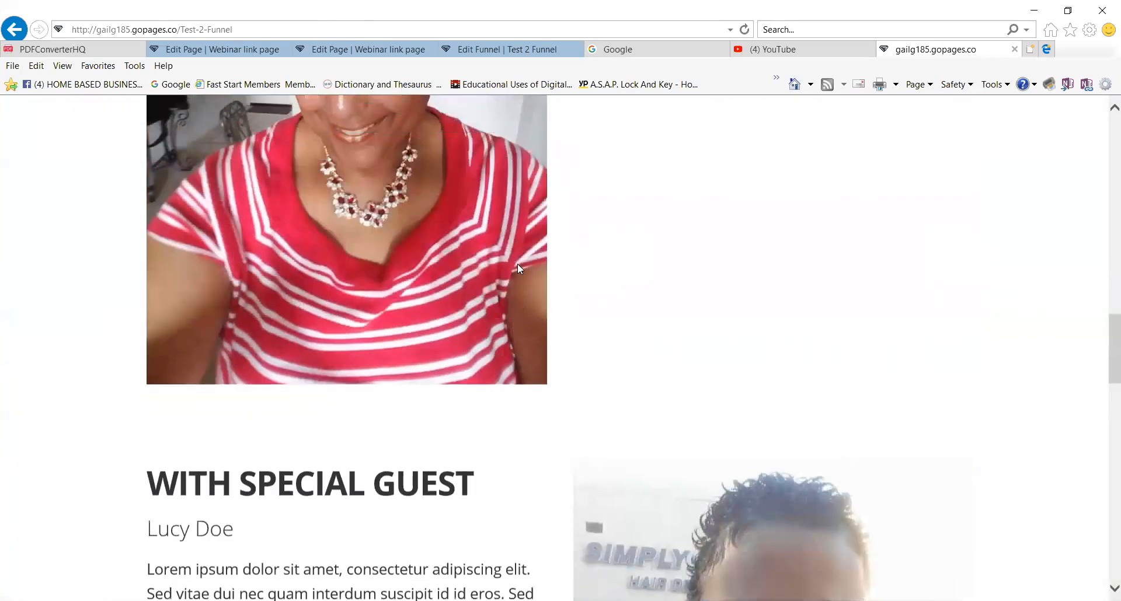
pyautogui.scroll(5, 518, 264)
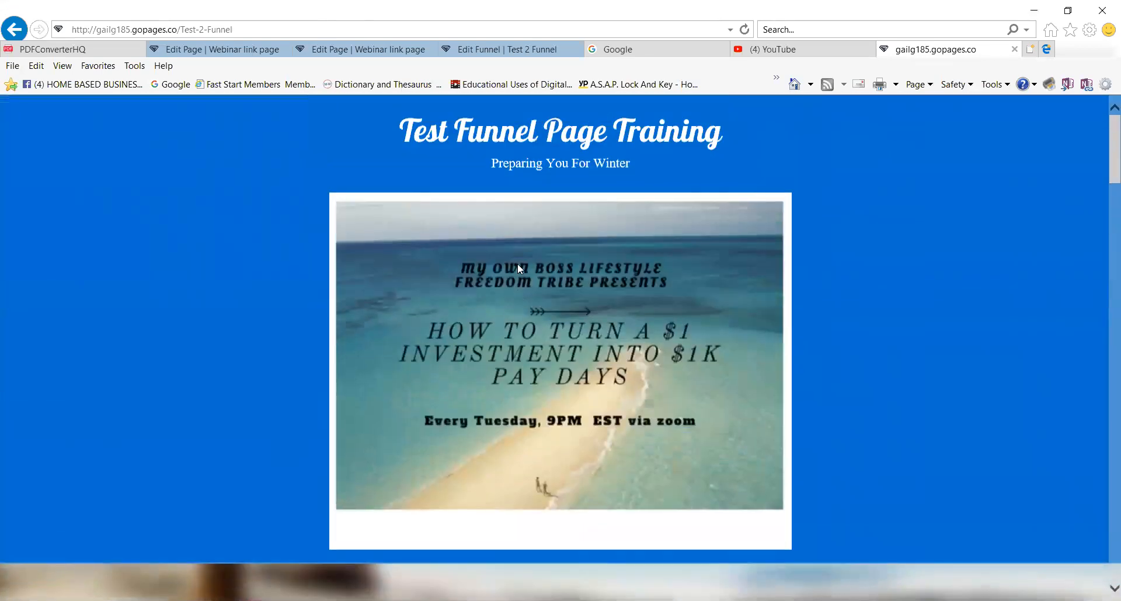
pyautogui.scroll(-10, 876, 336)
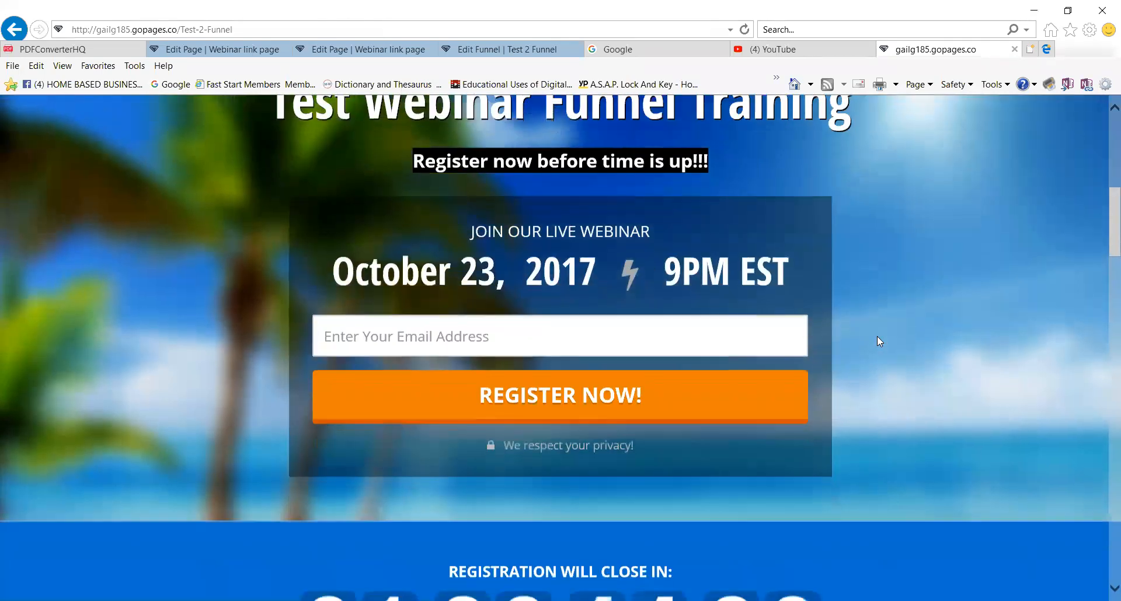
pyautogui.scroll(-3, 876, 337)
pyautogui.scroll(-1, 525, 323)
pyautogui.scroll(1, 667, 356)
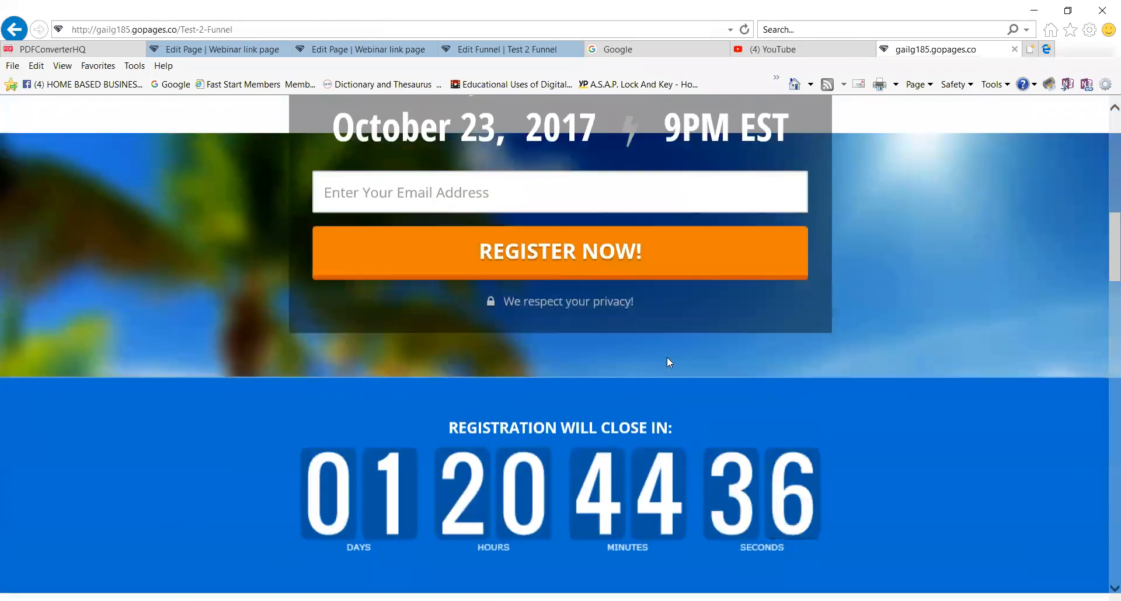
pyautogui.scroll(5, 666, 357)
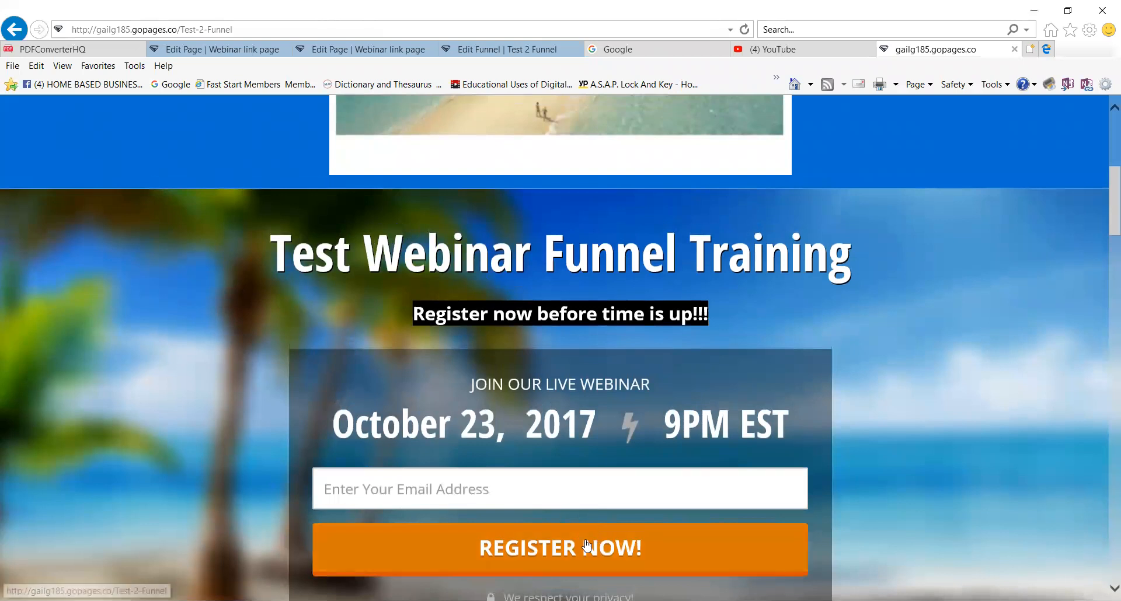
# Register a test email address on the live Test 2 Funnel webinar page and confirm the subscription message.
pyautogui.click(474, 496)
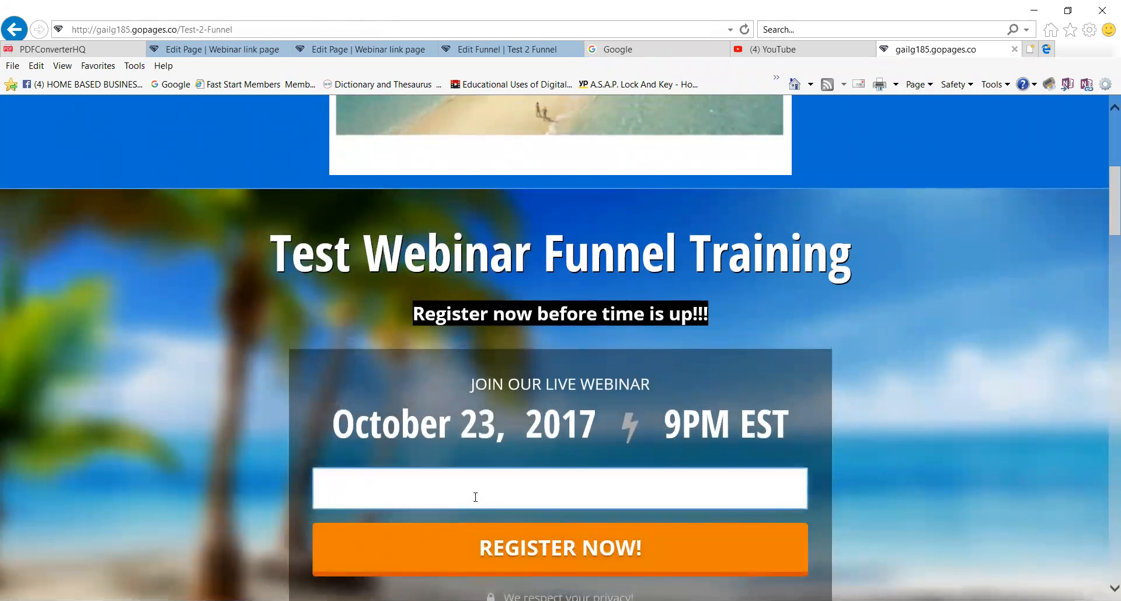
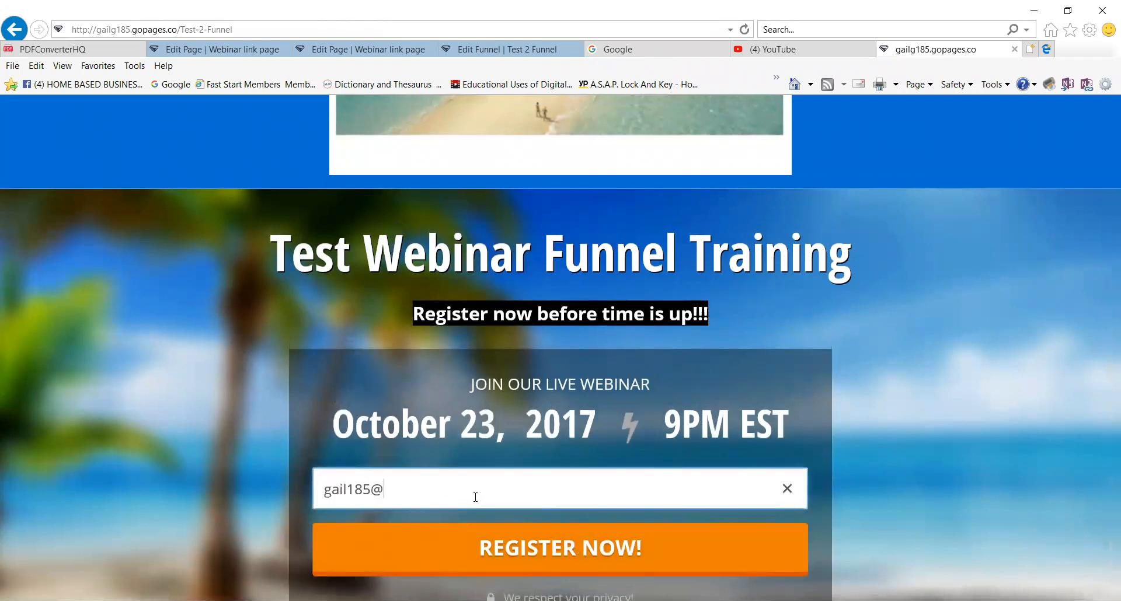
pyautogui.click(558, 548)
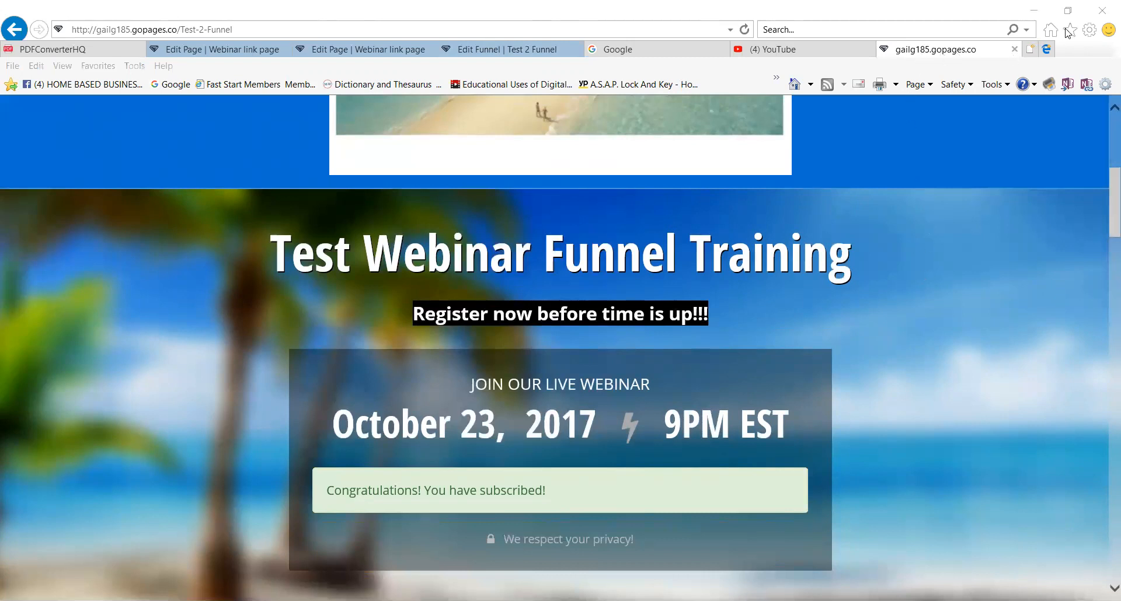
pyautogui.click(592, 9)
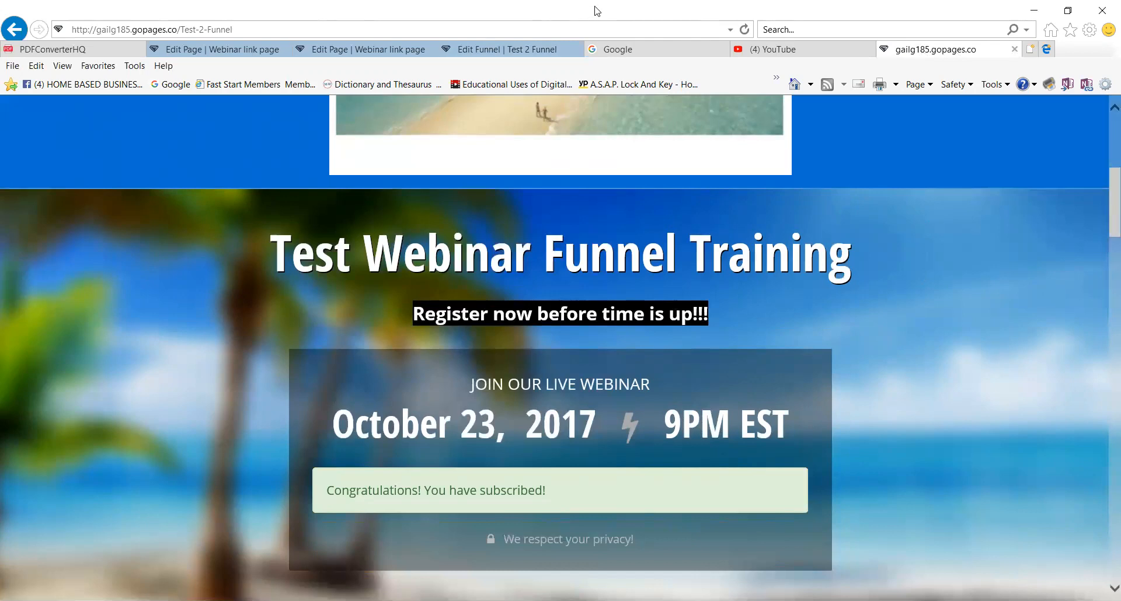